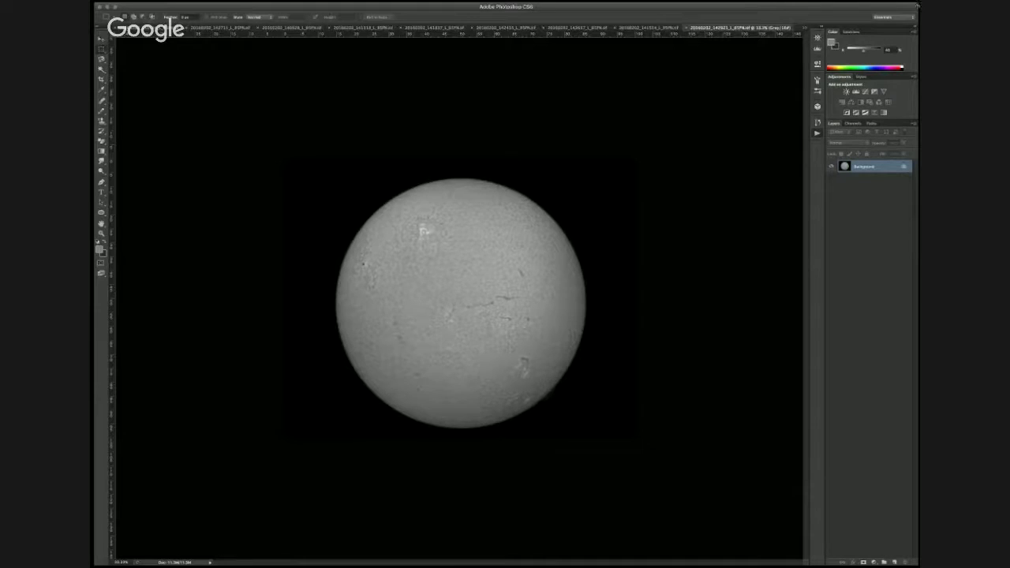
Narrow the editor window and play the captured full-disk solar videos to compare the raw footage
left_click_drag(917, 6, 802, 8)
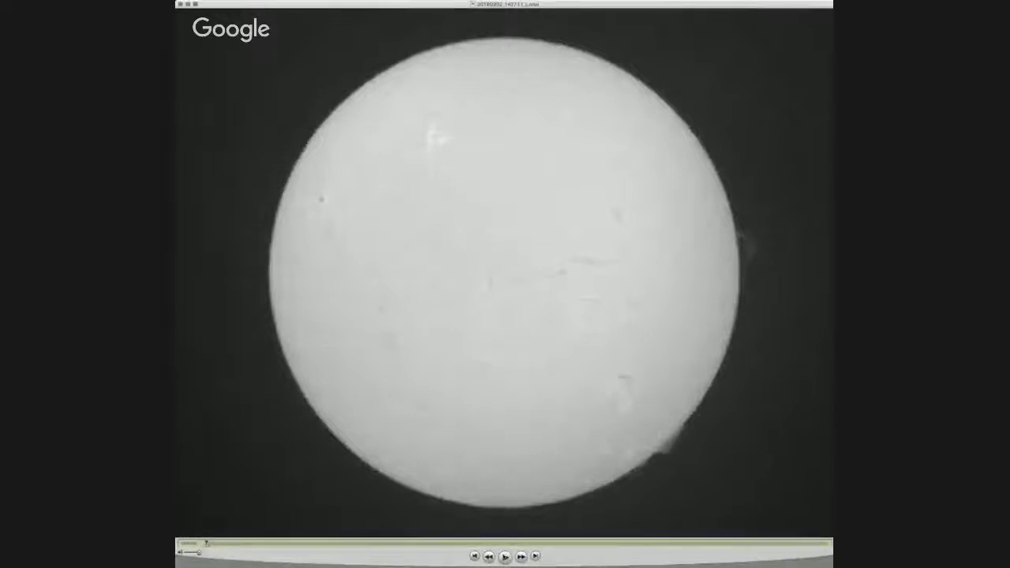
key("space")
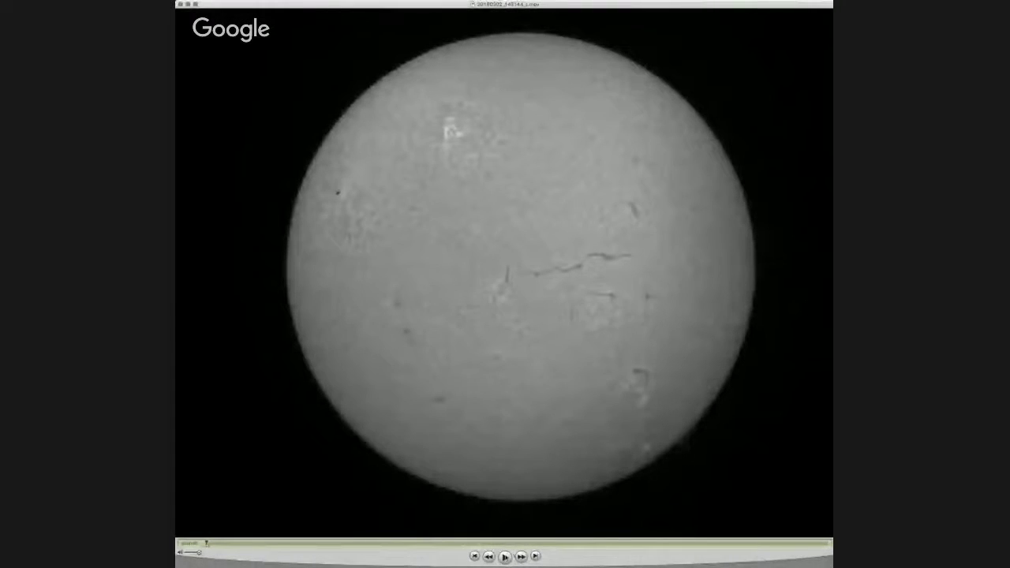
left_click(505, 556)
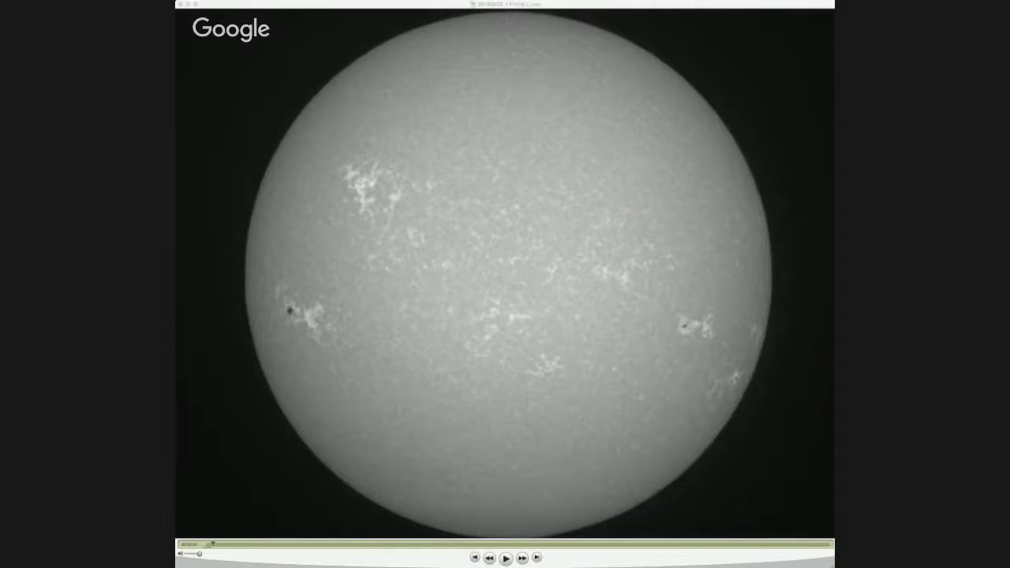
left_click(688, 6)
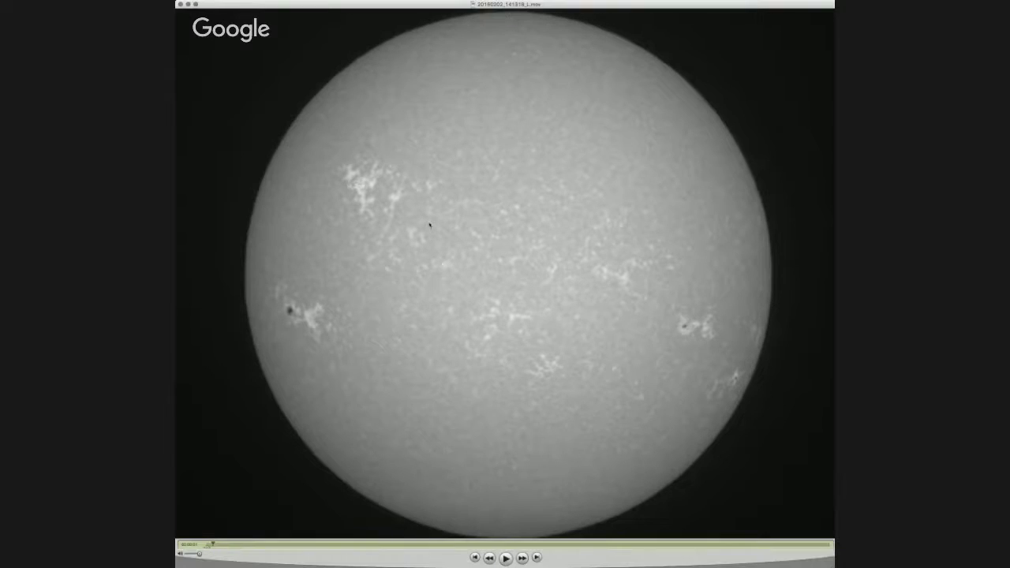
left_click(506, 558)
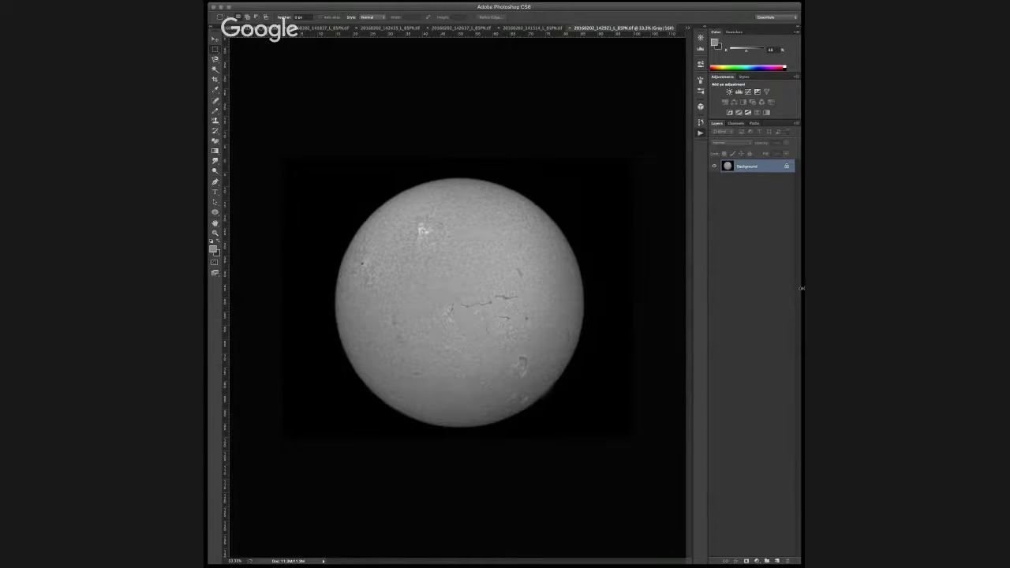
Widen the editor window and crop the solar image to a rectangular selection around the whole disk
left_click_drag(801, 289, 934, 289)
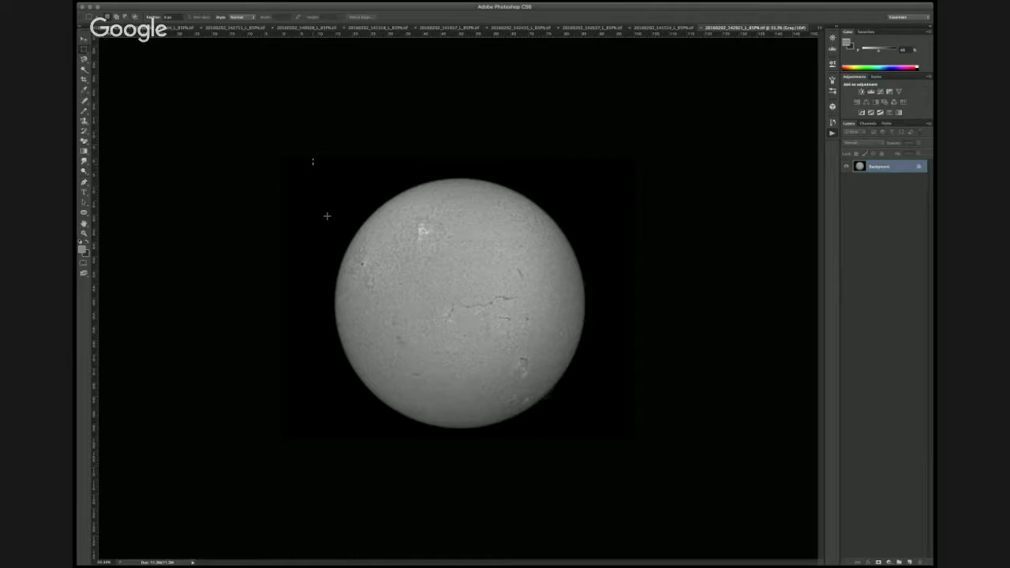
left_click_drag(314, 159, 602, 449)
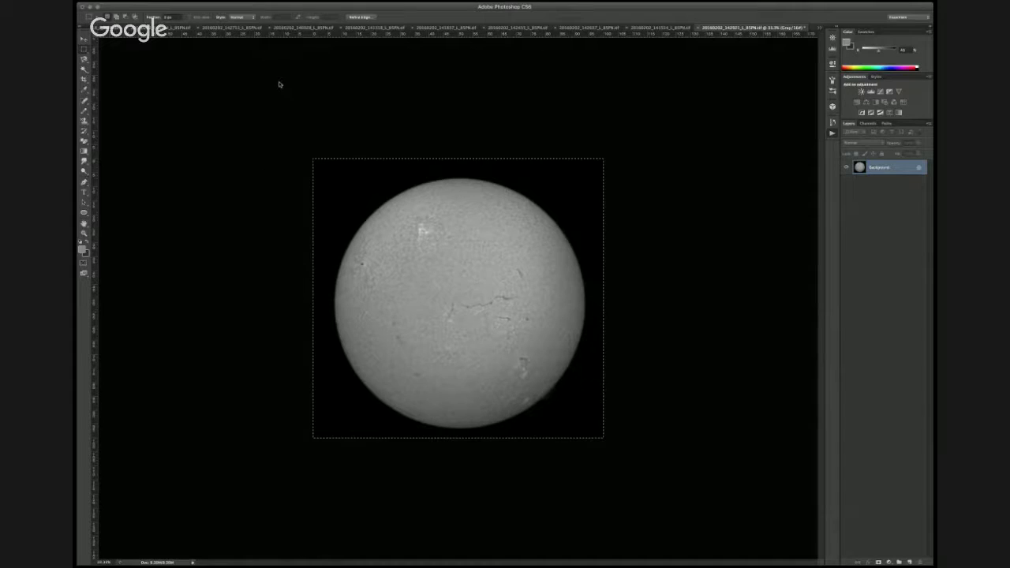
key("super+plus")
key("super+plus")
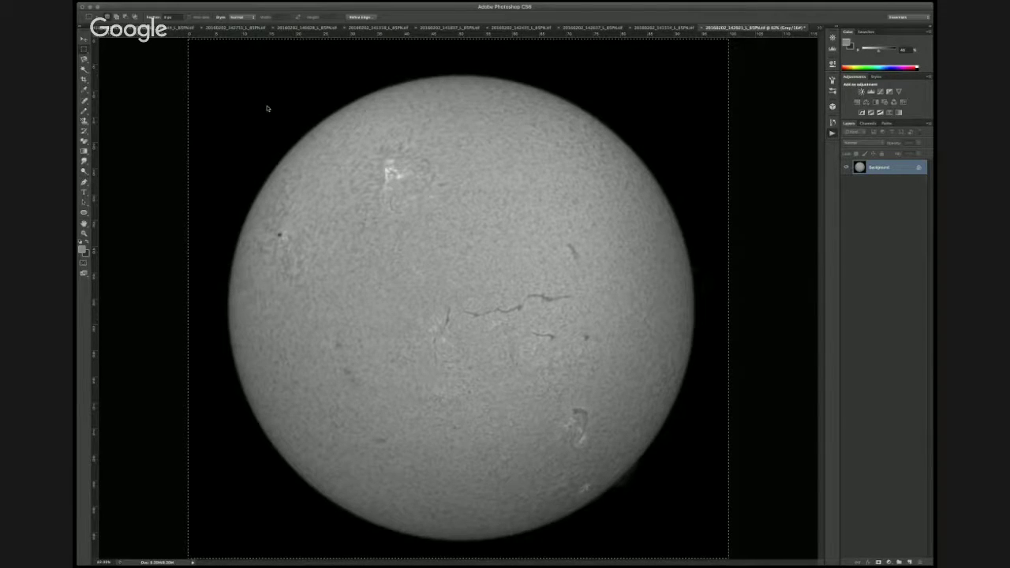
Open Smart Sharpen, set the radius to 3.0 px and the amount to 82%, and inspect the dark filaments in the preview
key("h")
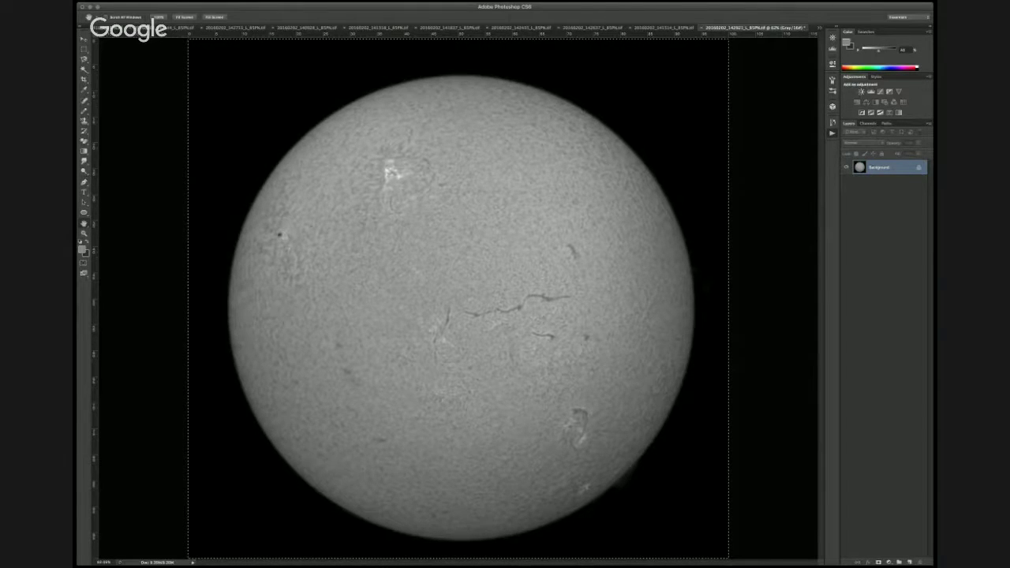
key("ctrl+d")
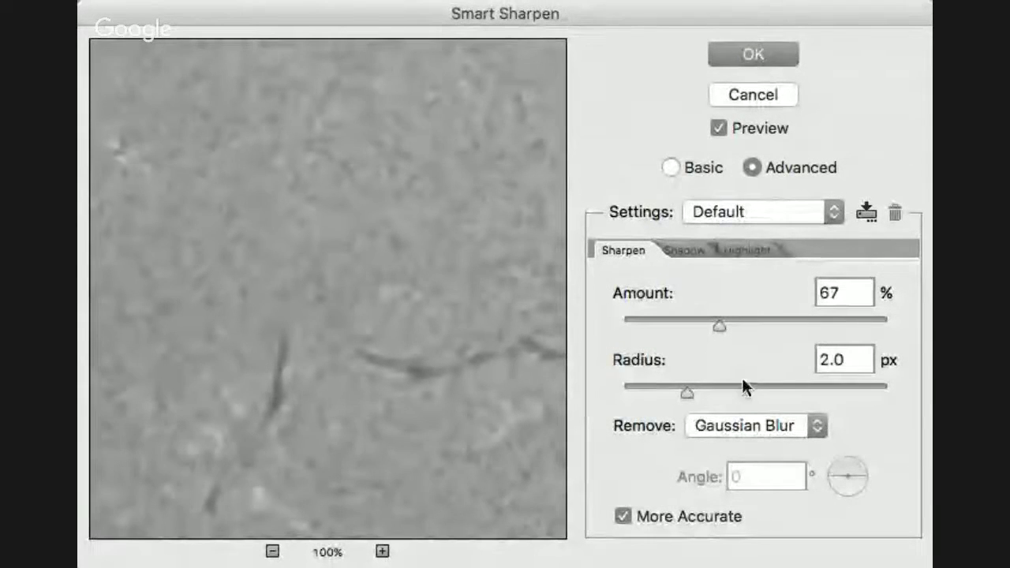
left_click_drag(688, 390, 704, 392)
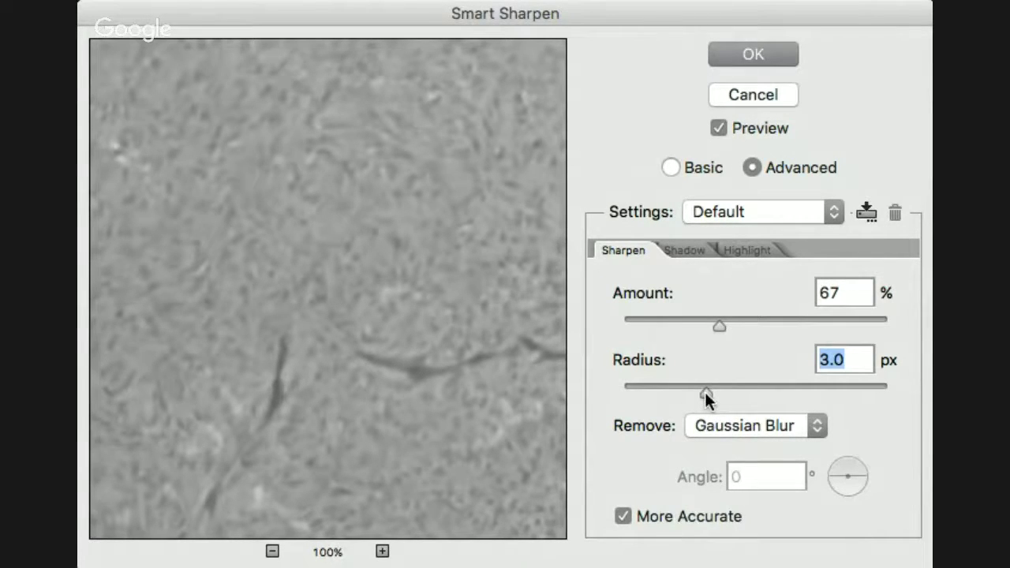
left_click_drag(718, 324, 739, 332)
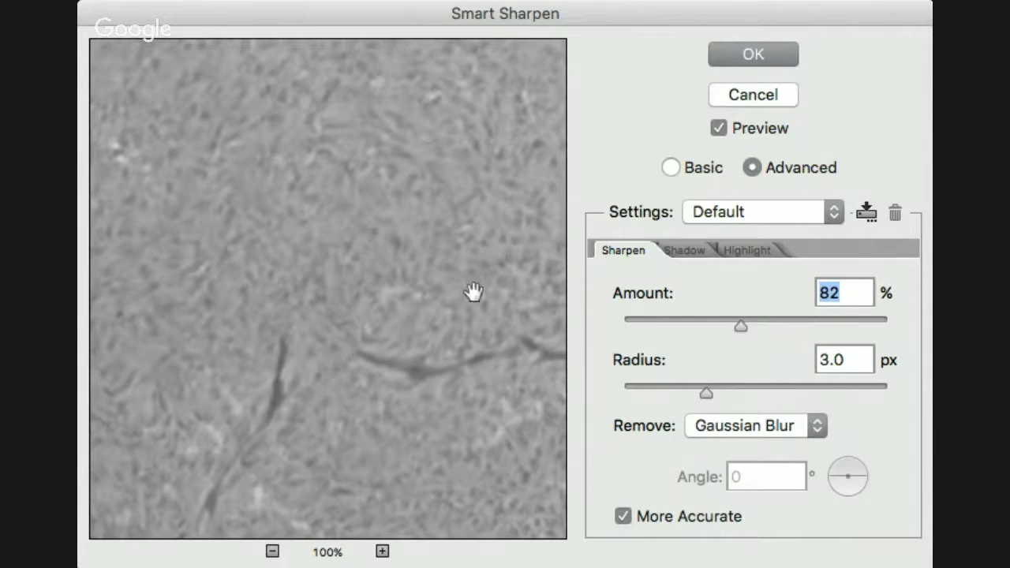
left_click_drag(336, 334, 415, 155)
left_click_drag(307, 329, 444, 339)
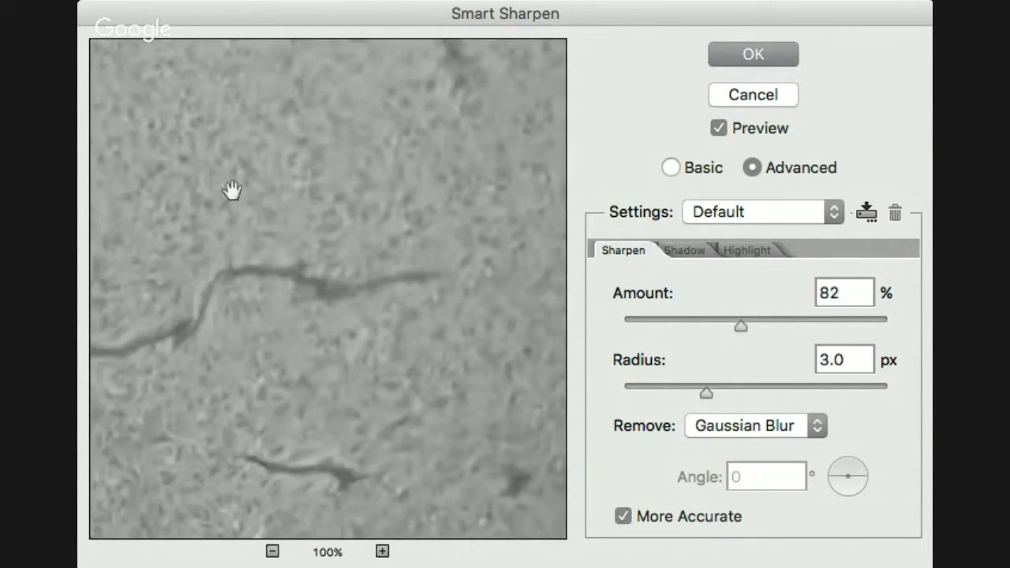
left_click_drag(307, 286, 418, 291)
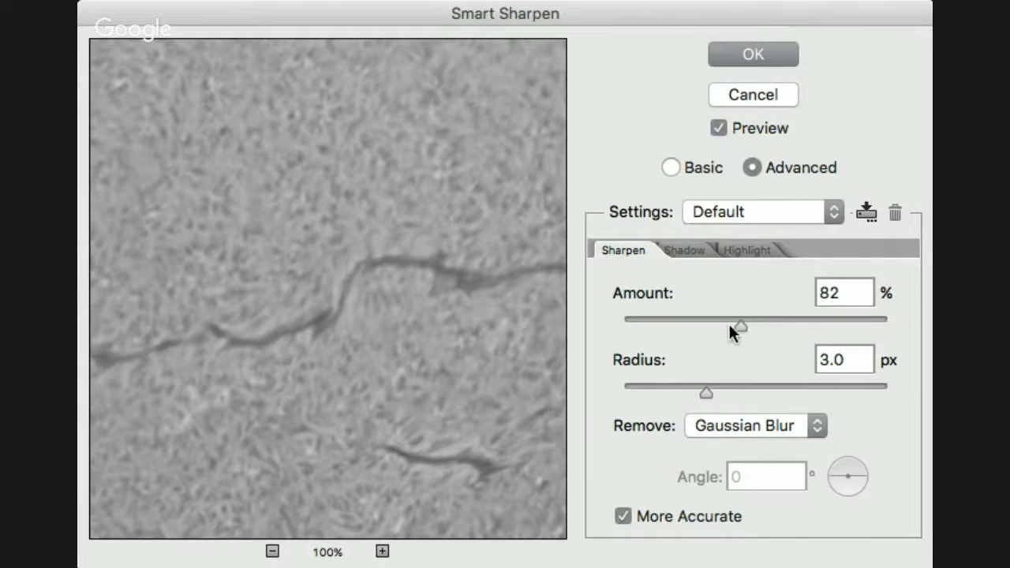
Try Smart Sharpen amounts of 182% and 122%, check the filament at 400%, and apply a slightly lower amount
left_click_drag(741, 324, 825, 327)
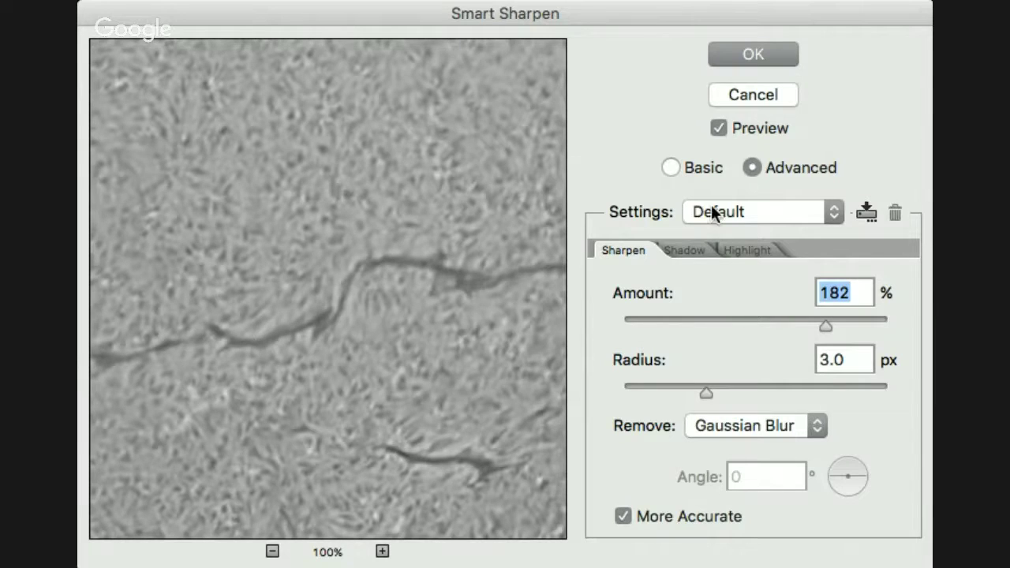
left_click_drag(824, 323, 781, 333)
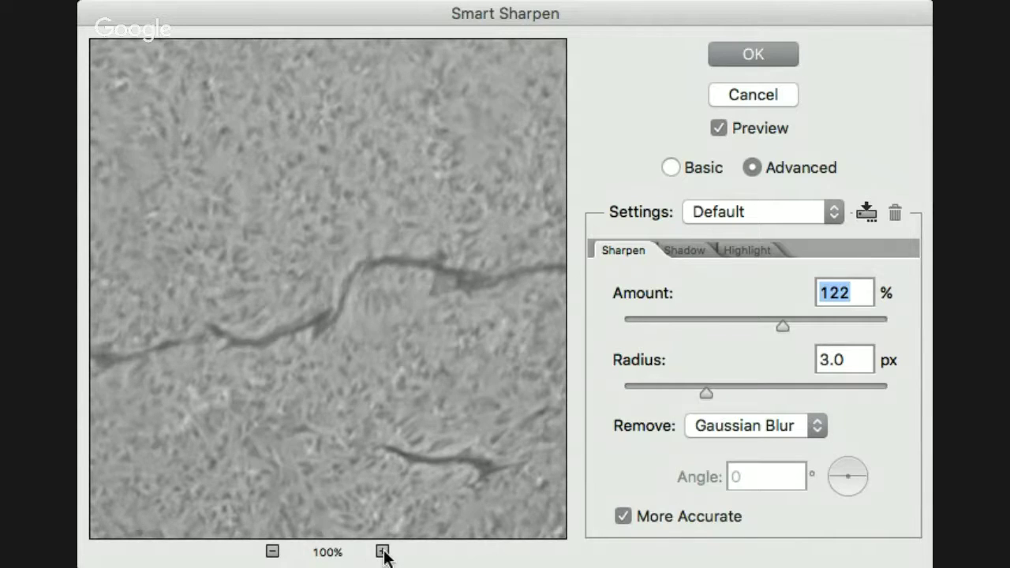
left_click(382, 550)
left_click(382, 550)
left_click(382, 551)
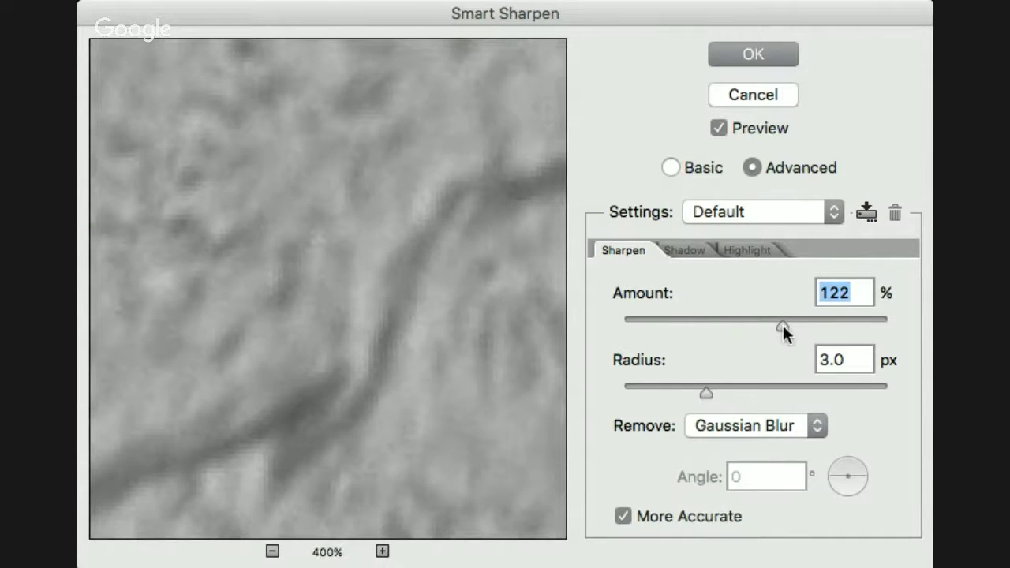
mouse_move(782, 323)
left_mouse_down()
mouse_move(842, 323)
mouse_move(774, 325)
left_mouse_up()
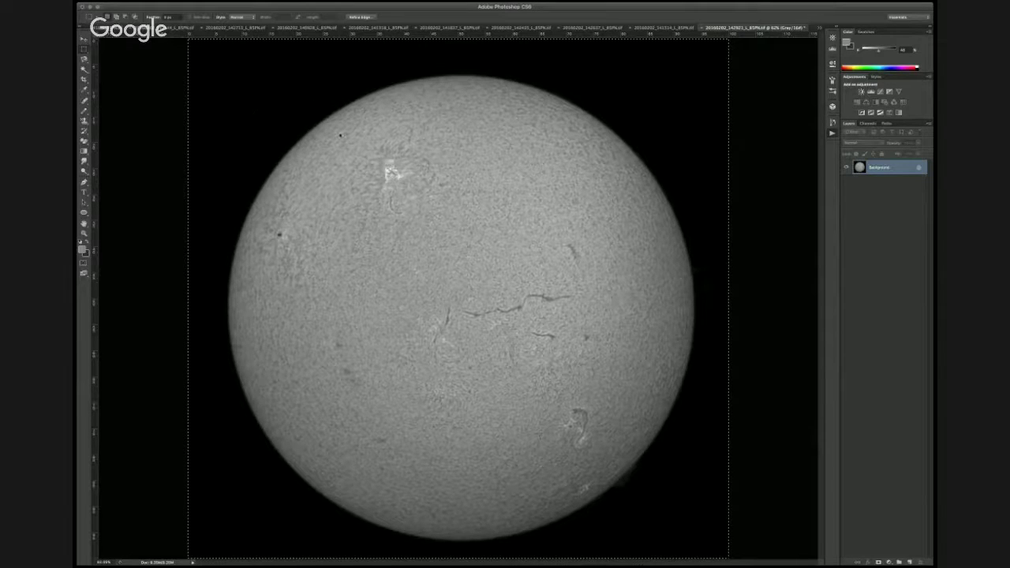
Open Unsharp Mask on the solar image and centre its preview on the dark filament
key("h")
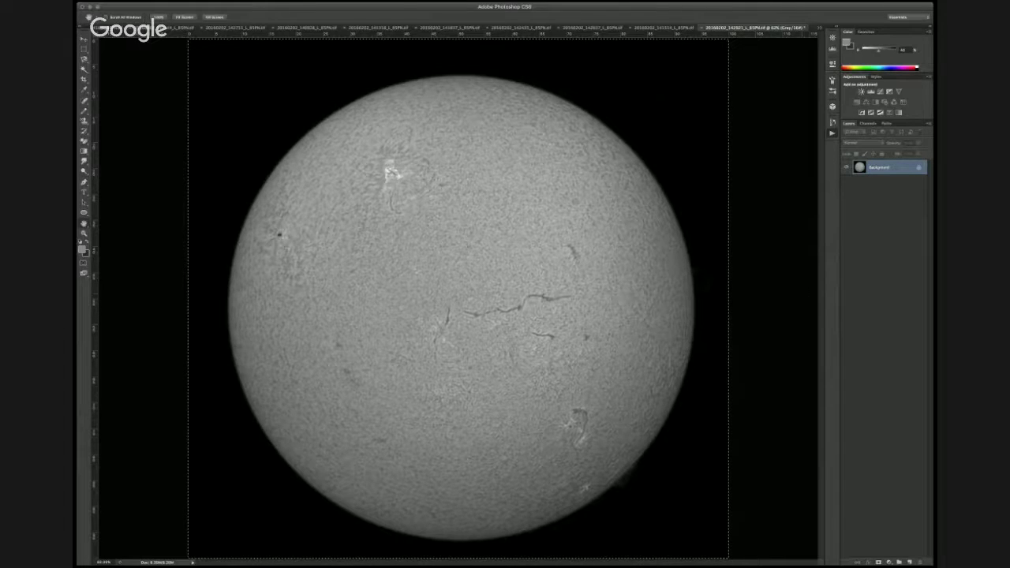
key("ctrl+d")
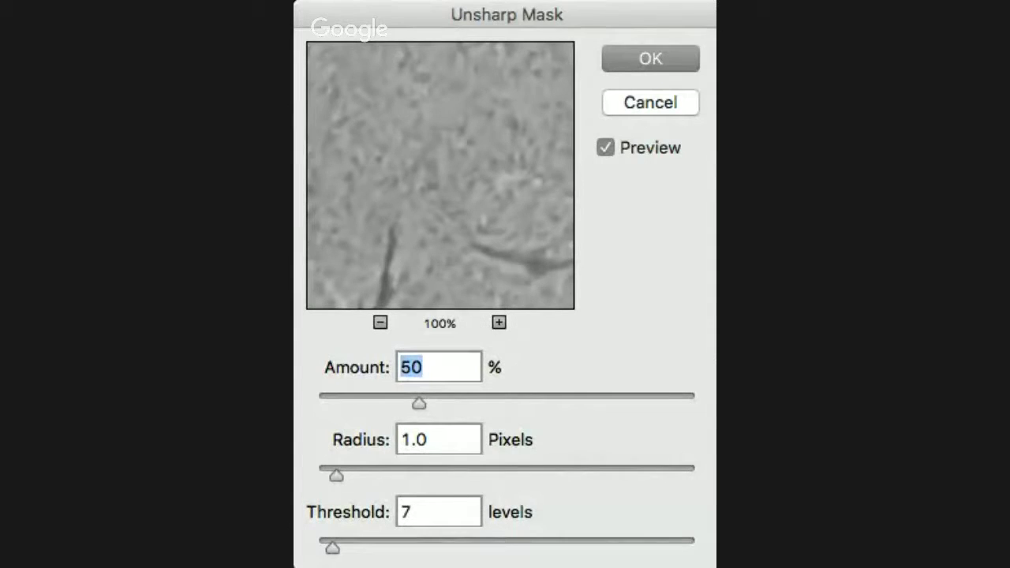
left_click_drag(462, 216, 392, 90)
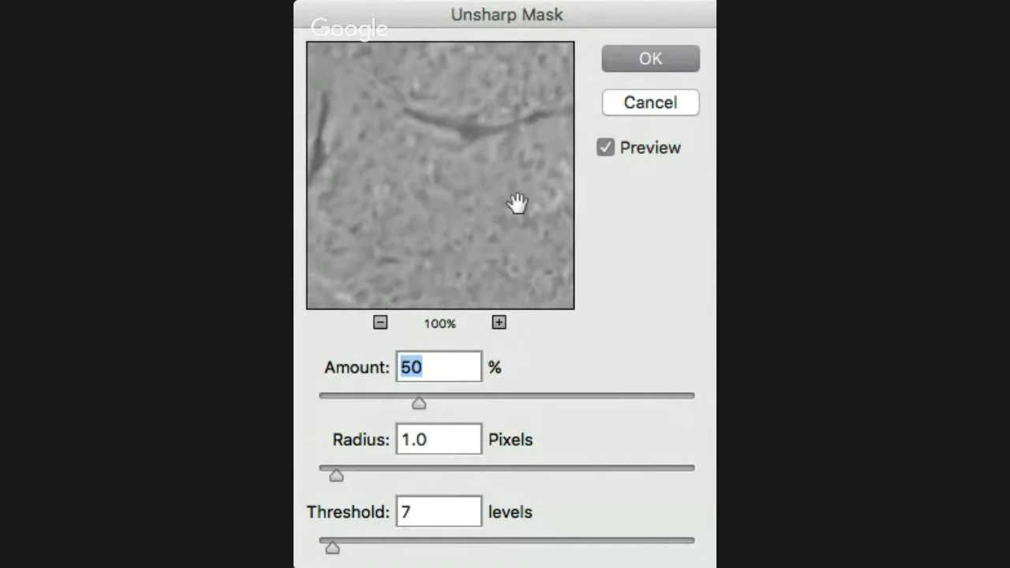
left_click_drag(510, 203, 449, 244)
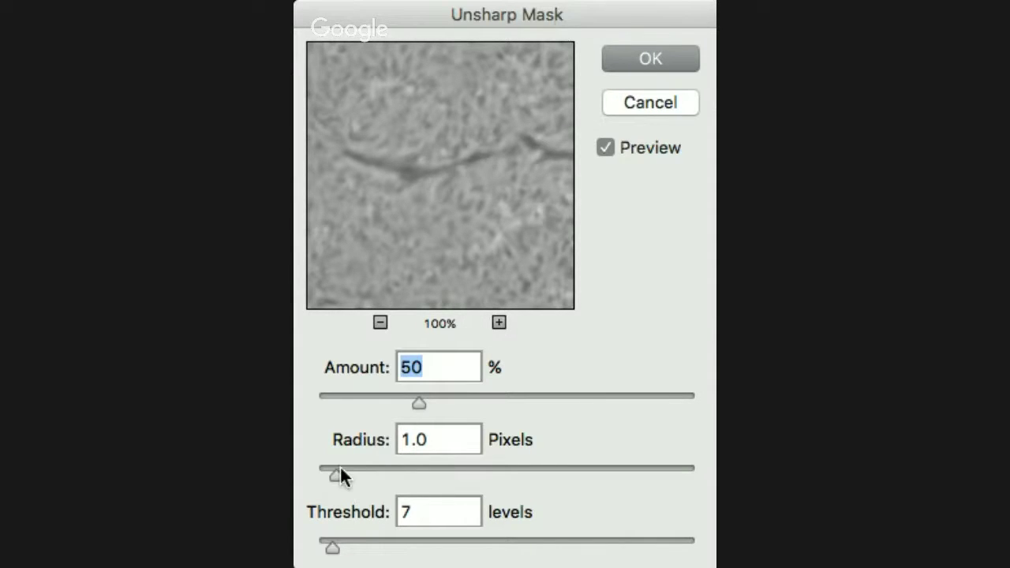
Exaggerate the Unsharp Mask effect with a radius of 4.6 pixels and an amount of 168%
left_click_drag(339, 472, 409, 478)
left_click(417, 442)
left_click_drag(418, 400, 592, 402)
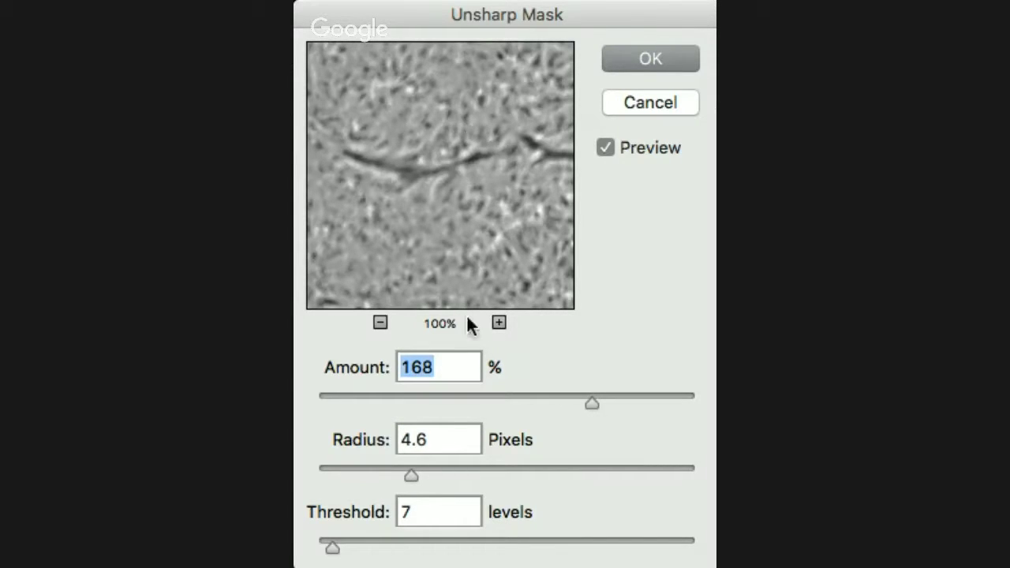
Examine the heavily sharpened filament and surrounding surface texture in the preview at magnifications between 50% and 300%
left_click(499, 323)
left_click(498, 324)
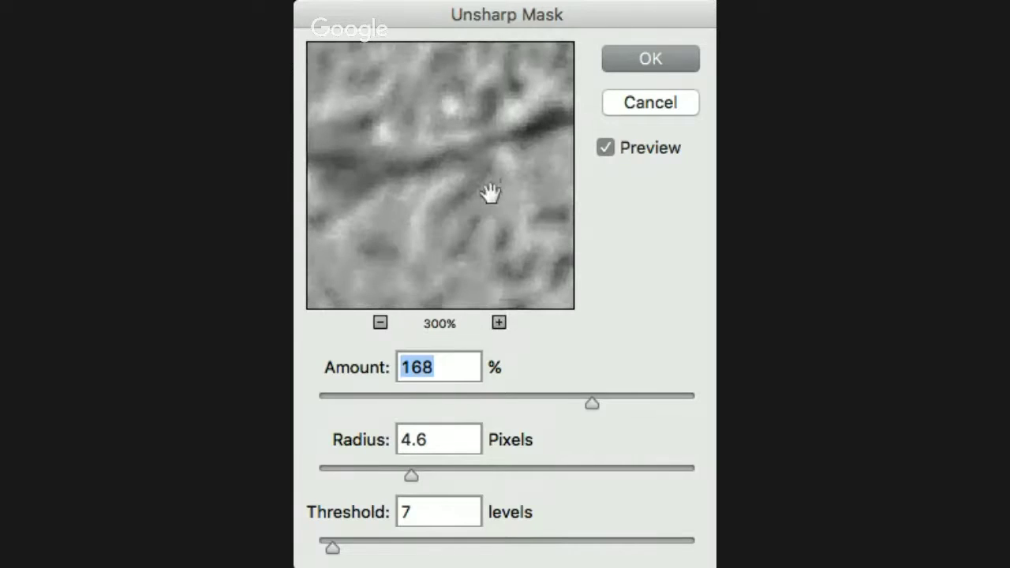
left_click(381, 324)
left_click(380, 324)
left_click(380, 324)
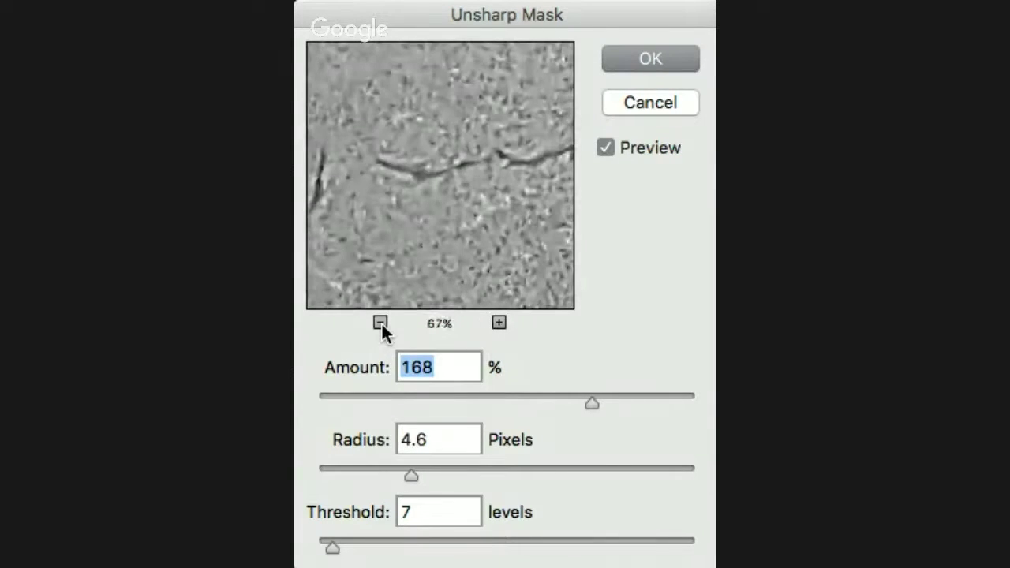
left_click(380, 323)
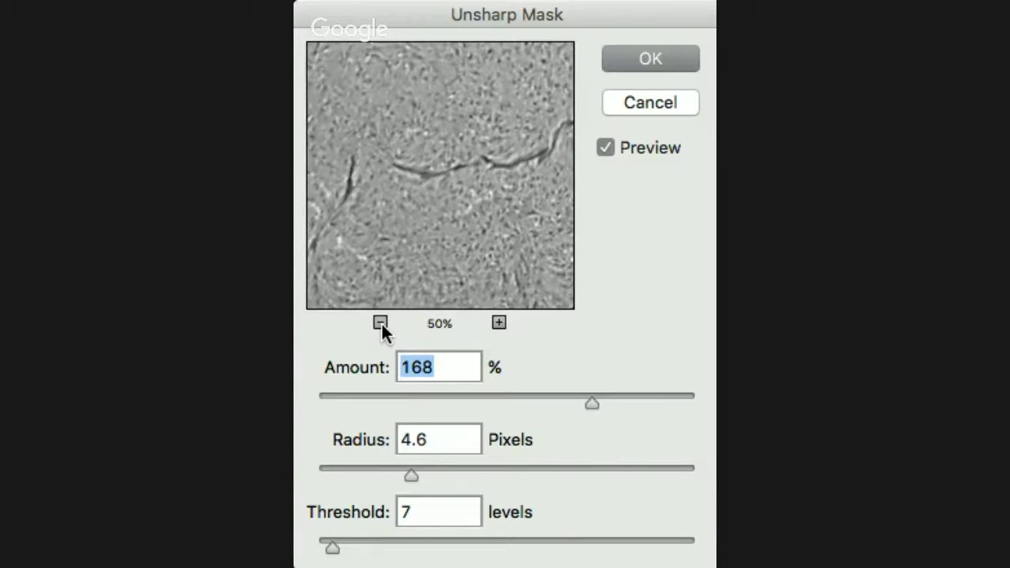
left_click(498, 323)
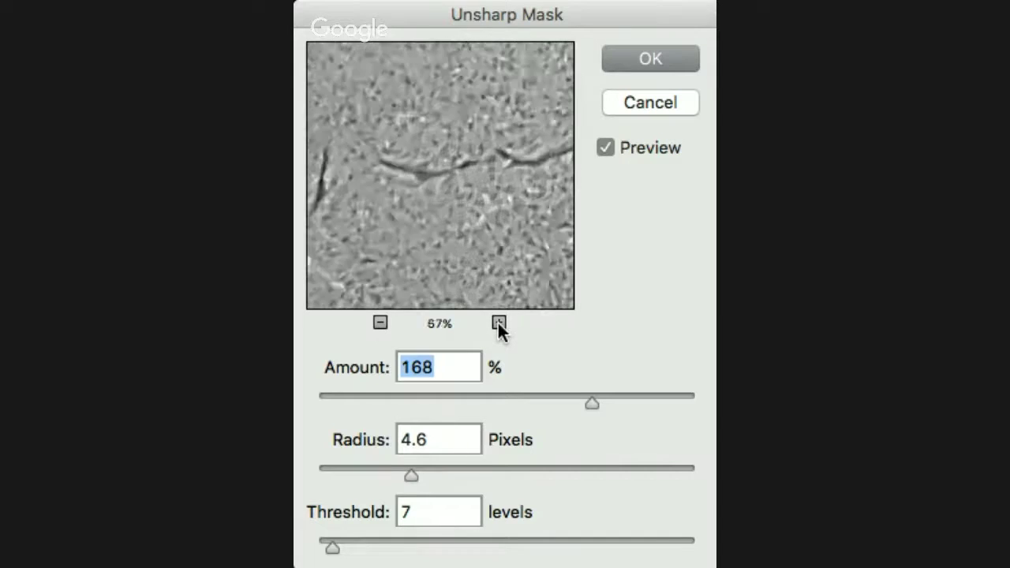
left_click(498, 323)
left_click(498, 323)
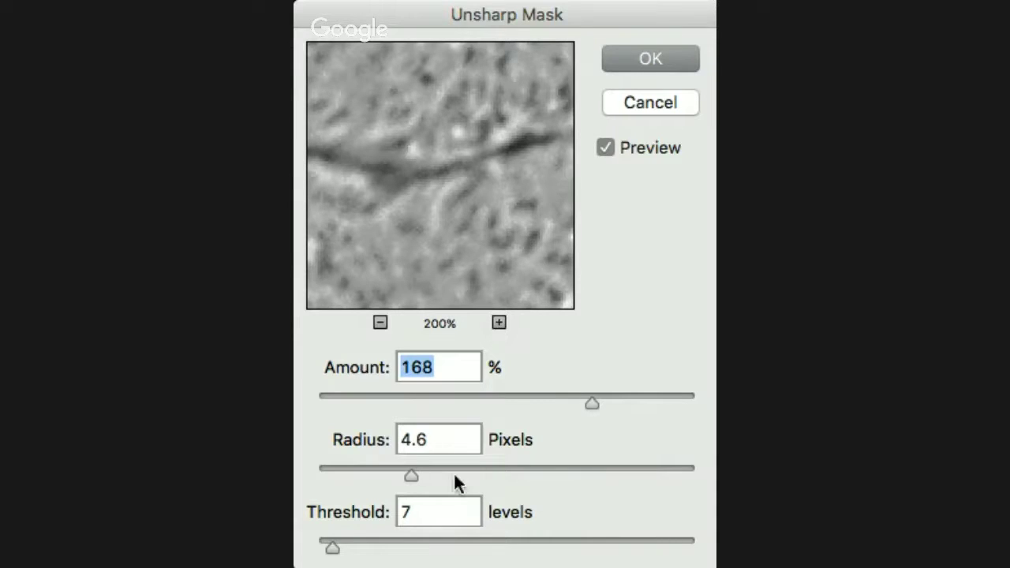
Set the Unsharp Mask radius to 1.0 pixel and the amount to 40%, and compare the image with the preview off and on
left_click_drag(410, 480, 335, 479)
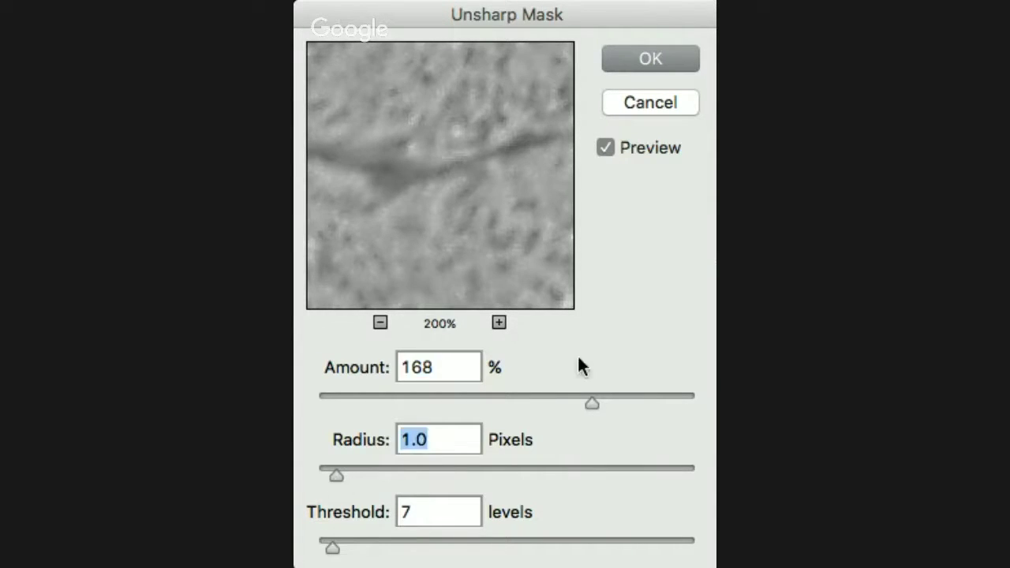
left_click_drag(591, 399, 398, 405)
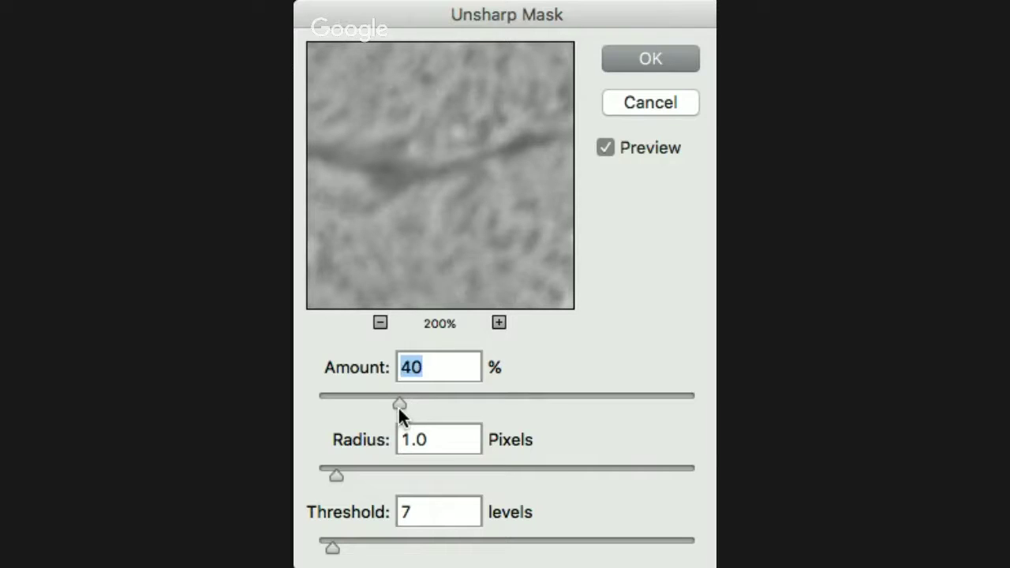
left_click(605, 148)
left_click(605, 149)
Check the filament at 500% in the preview, turn off the image preview, and raise the Unsharp Mask amount slightly
left_click(498, 323)
left_click(498, 323)
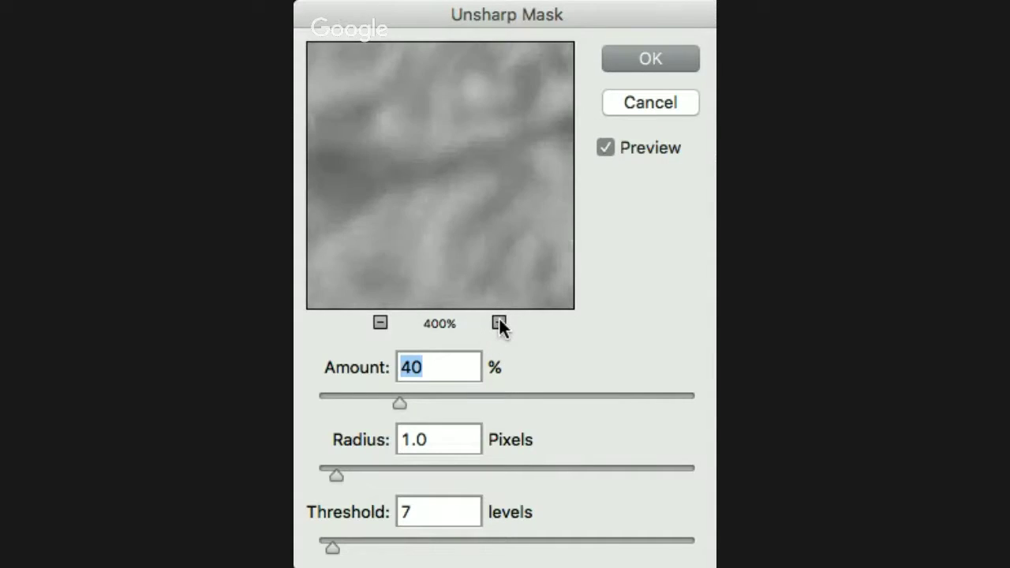
left_click(499, 322)
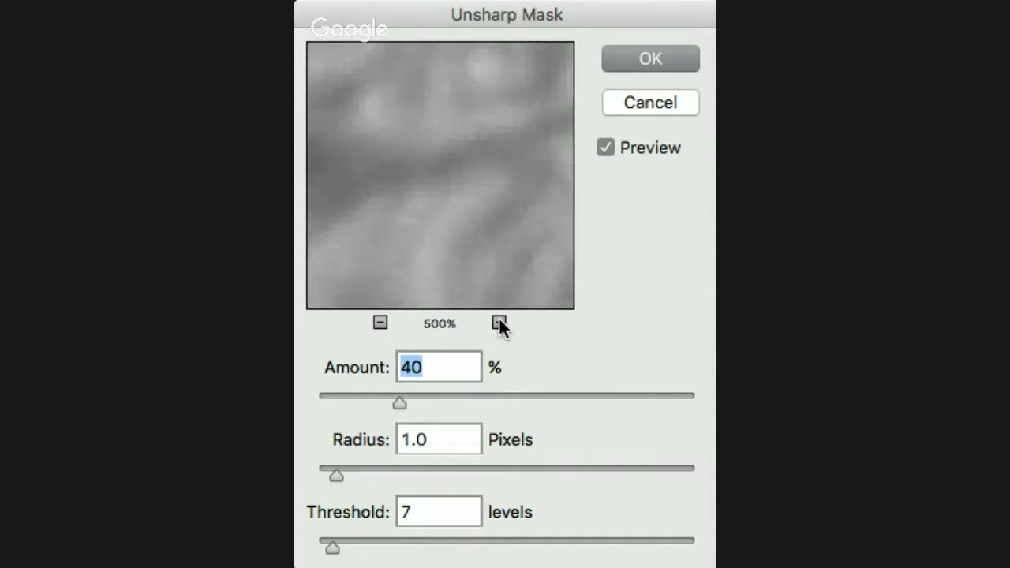
left_click(606, 148)
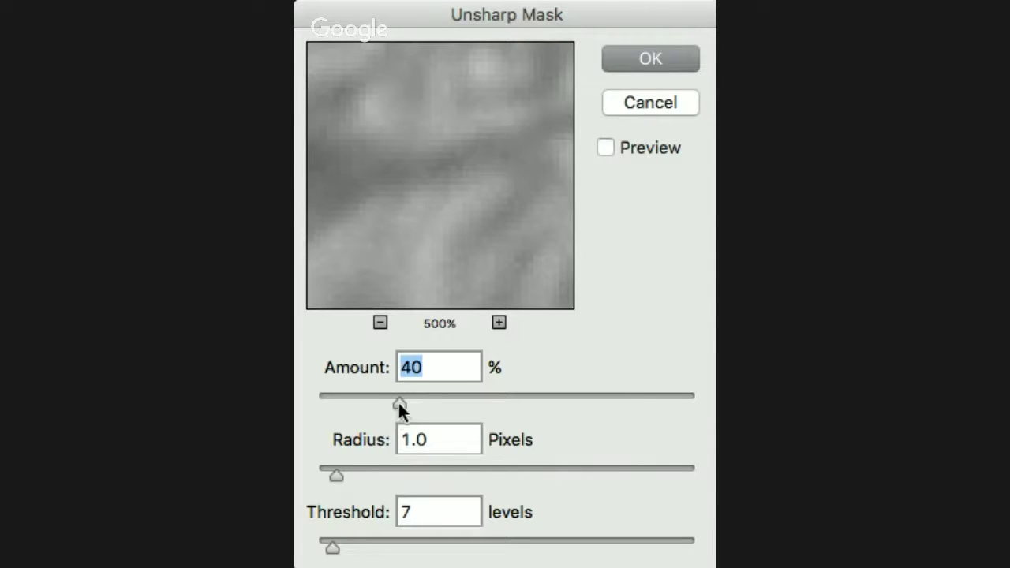
left_click_drag(399, 402, 416, 402)
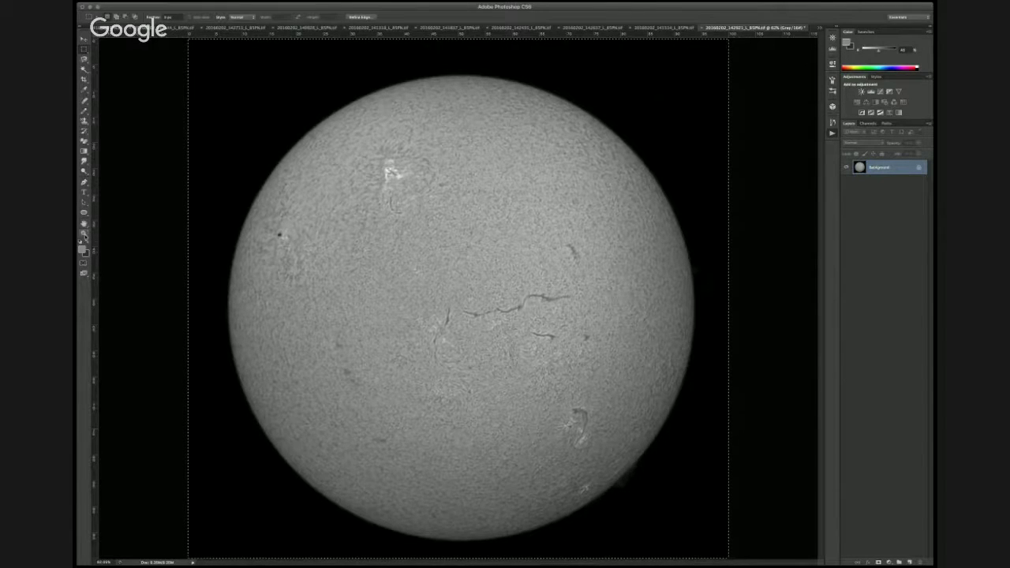
Zoom in on the central filament and compare the surface texture with the sharpening undone and applied
left_click(85, 234)
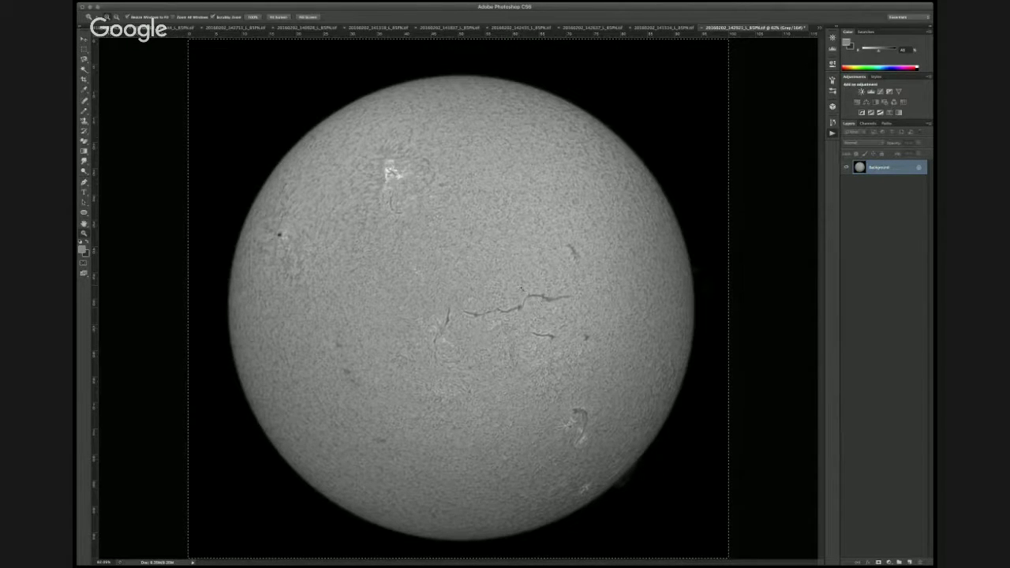
left_click_drag(519, 288, 573, 332)
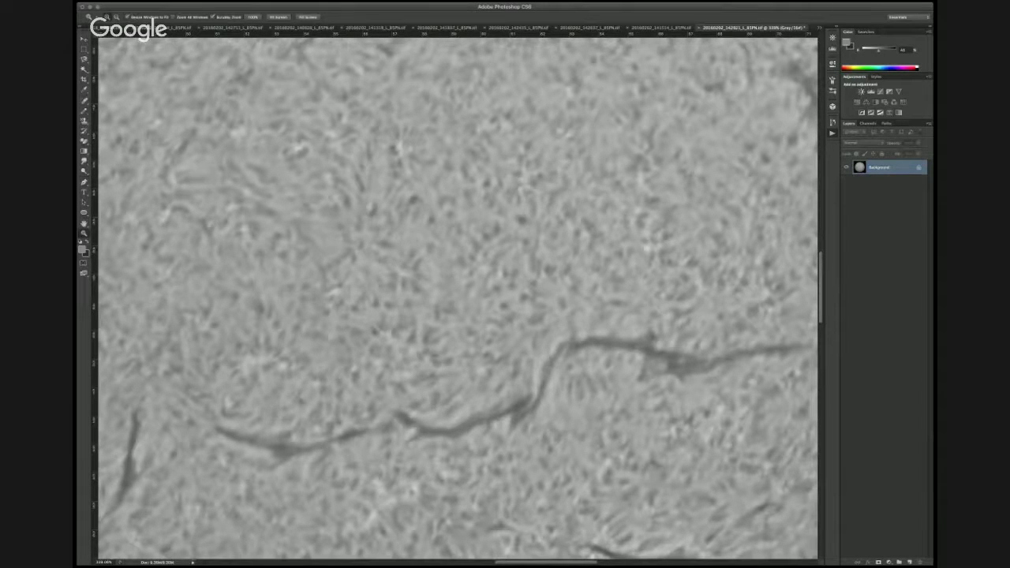
key("super+z")
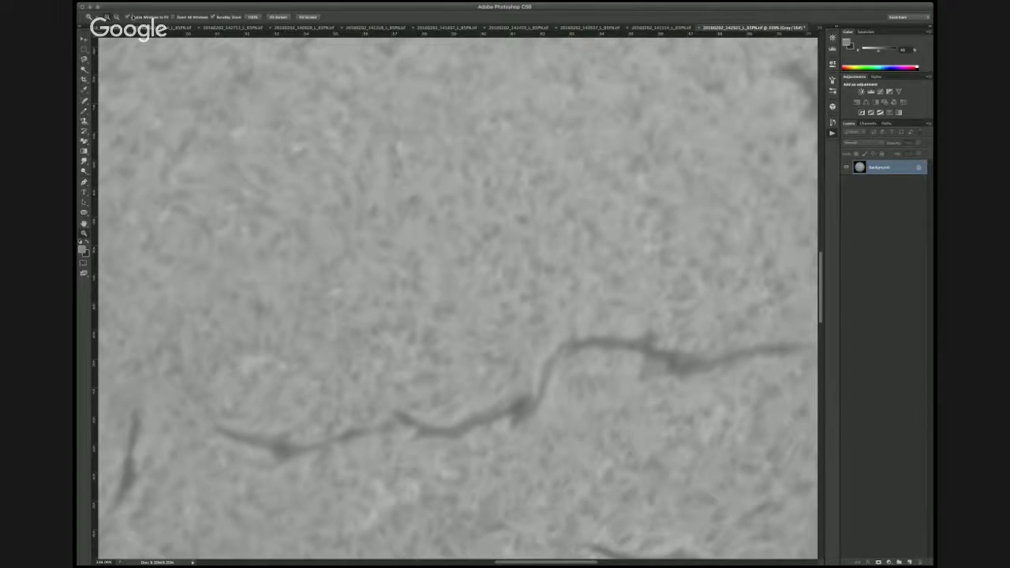
scroll(707, 336, "left", 6)
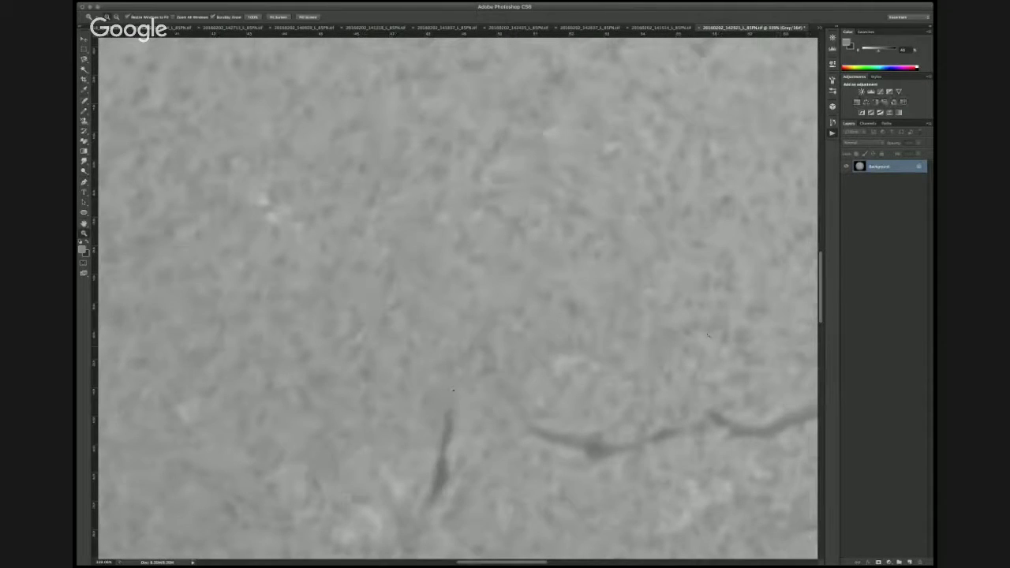
left_click_drag(513, 398, 540, 391)
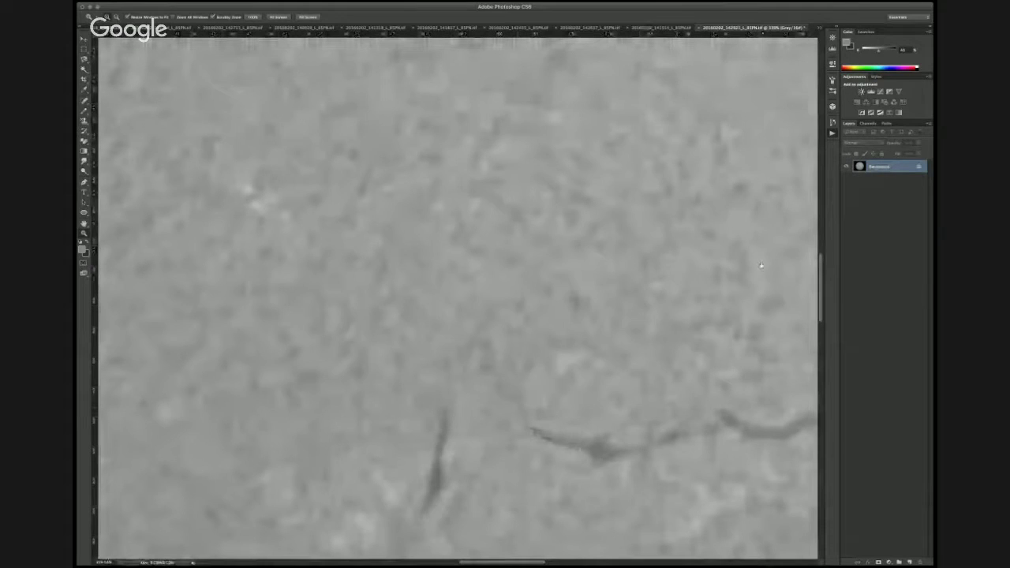
key("ctrl+Tab")
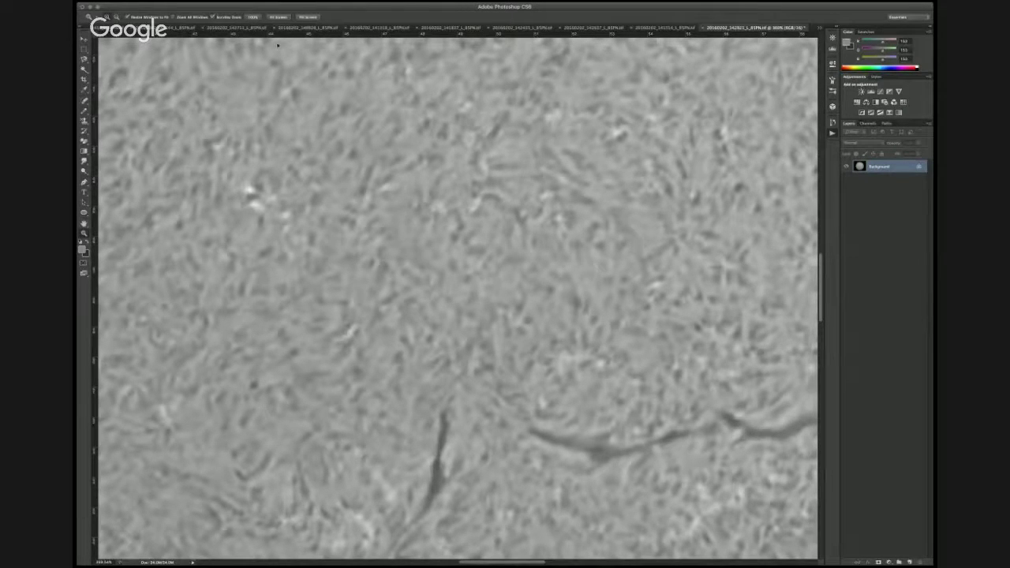
Fit the whole image in view, revert it to the saved version, and frame the solar disk with a rectangular selection
key("super+0")
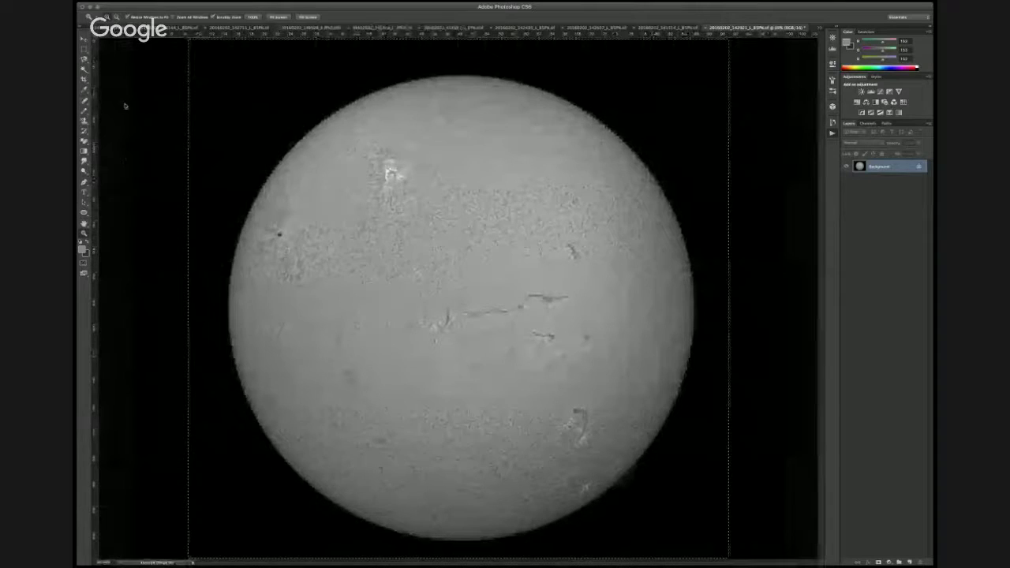
key("F2")
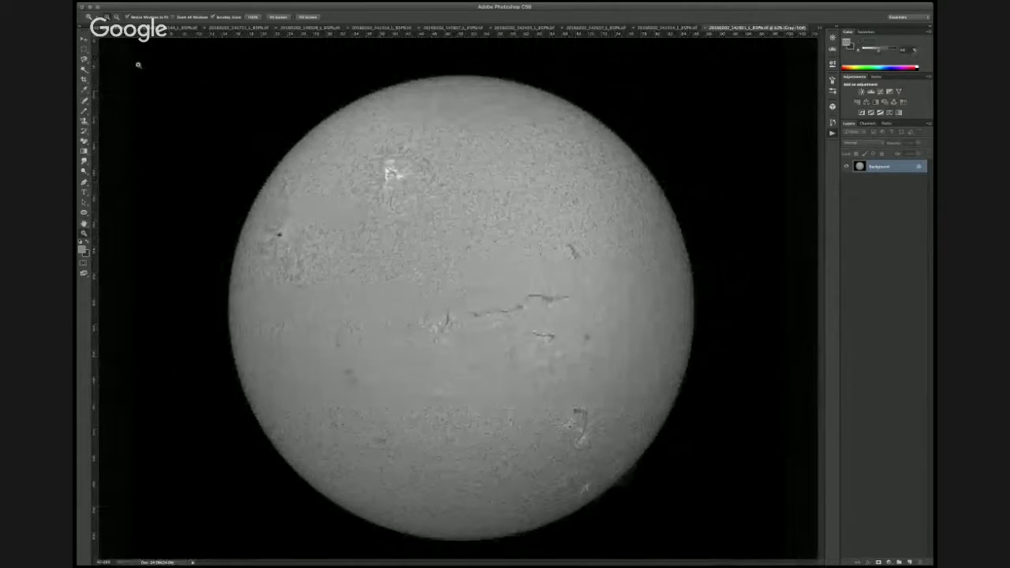
left_click(84, 49)
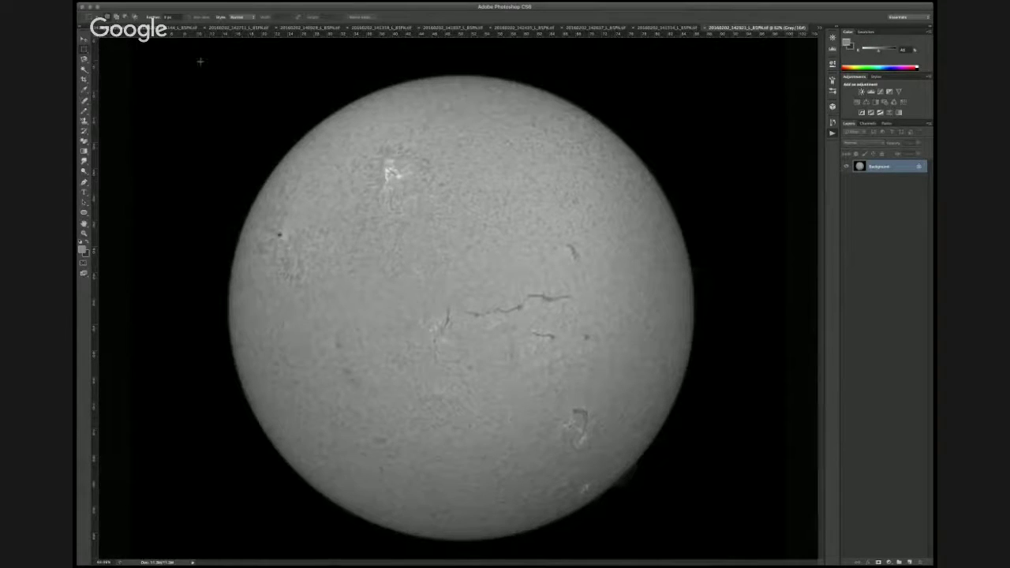
left_click_drag(200, 61, 715, 549)
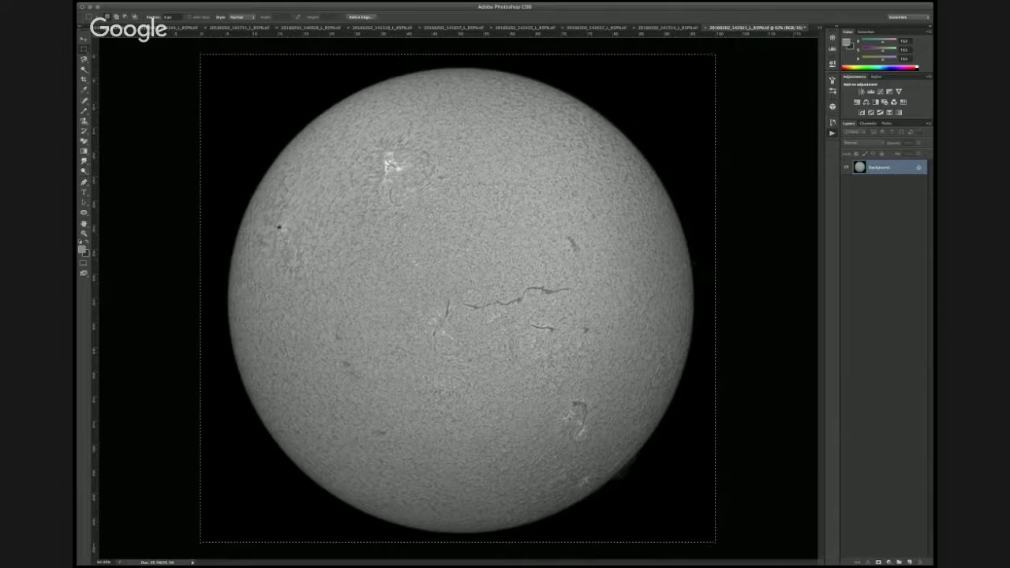
Return to the solar image and revert it to its last saved version
key("ctrl+d")
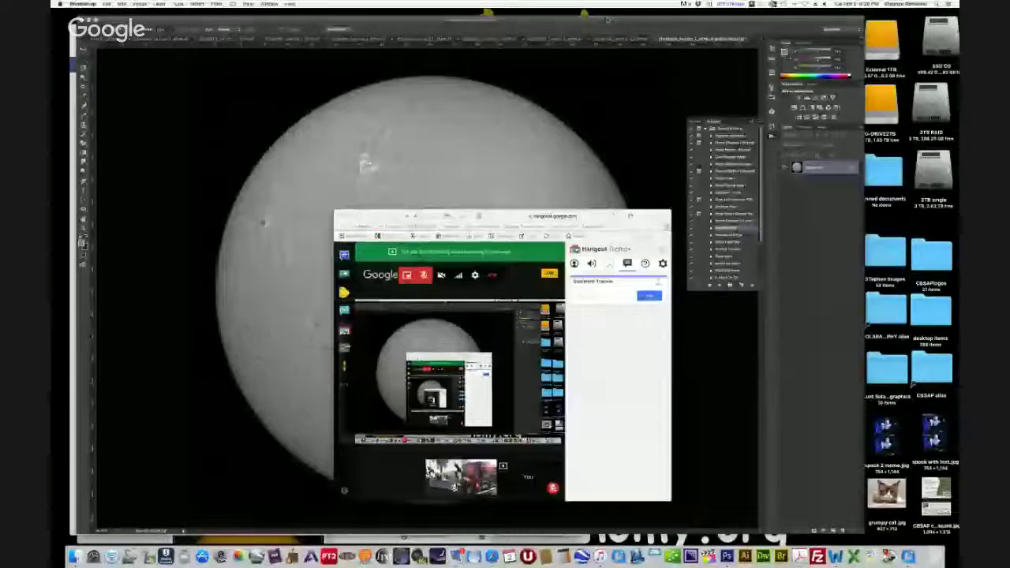
left_click(538, 75)
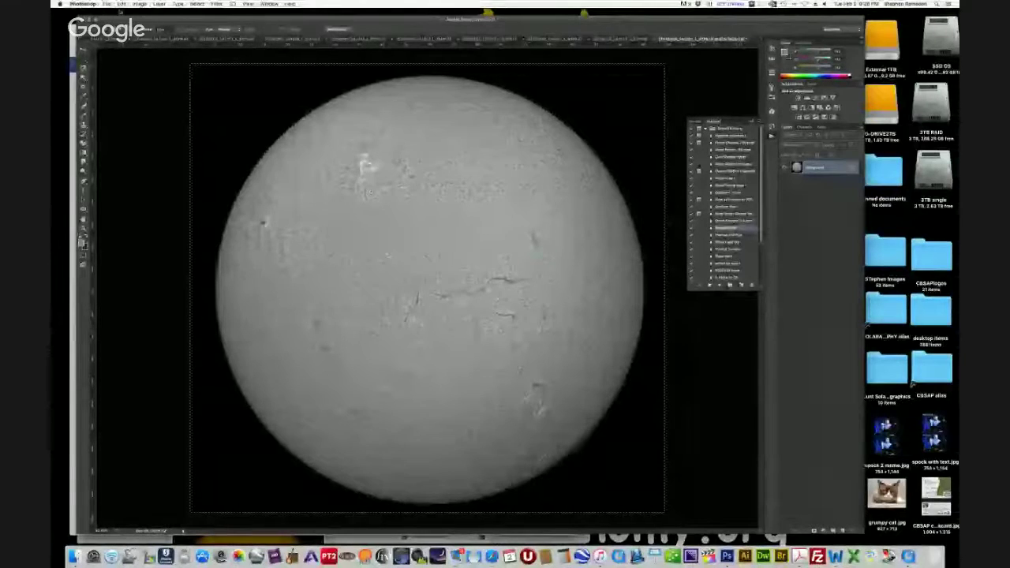
left_click(105, 3)
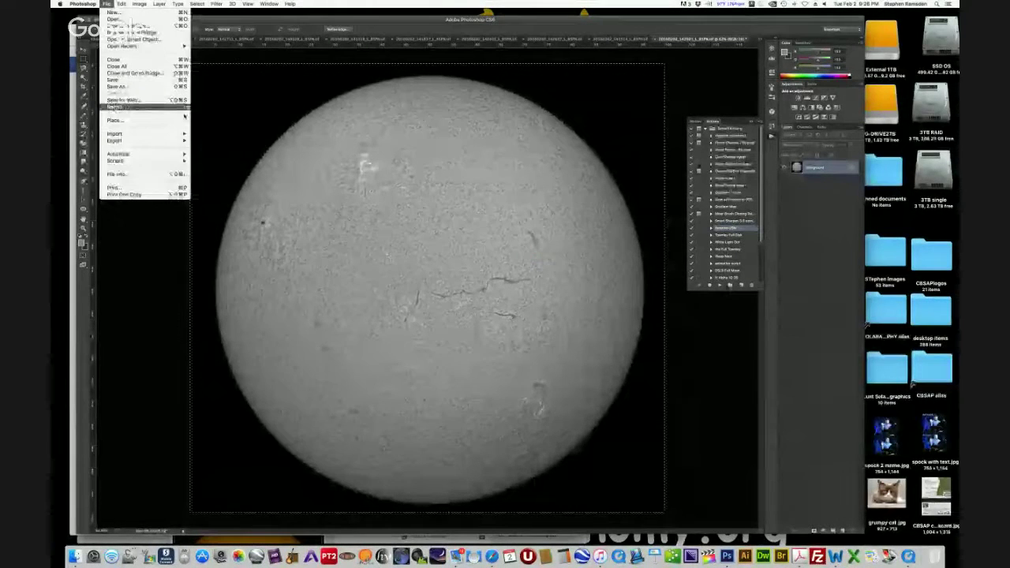
left_click(118, 107)
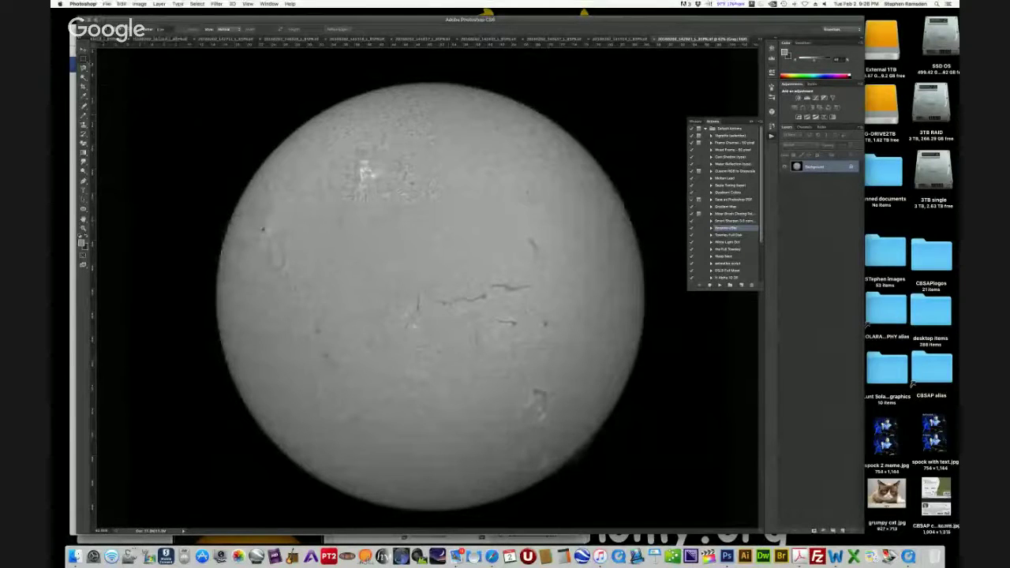
Frame the full solar disk with a rectangular selection and crop the image to it
left_click_drag(203, 69, 664, 521)
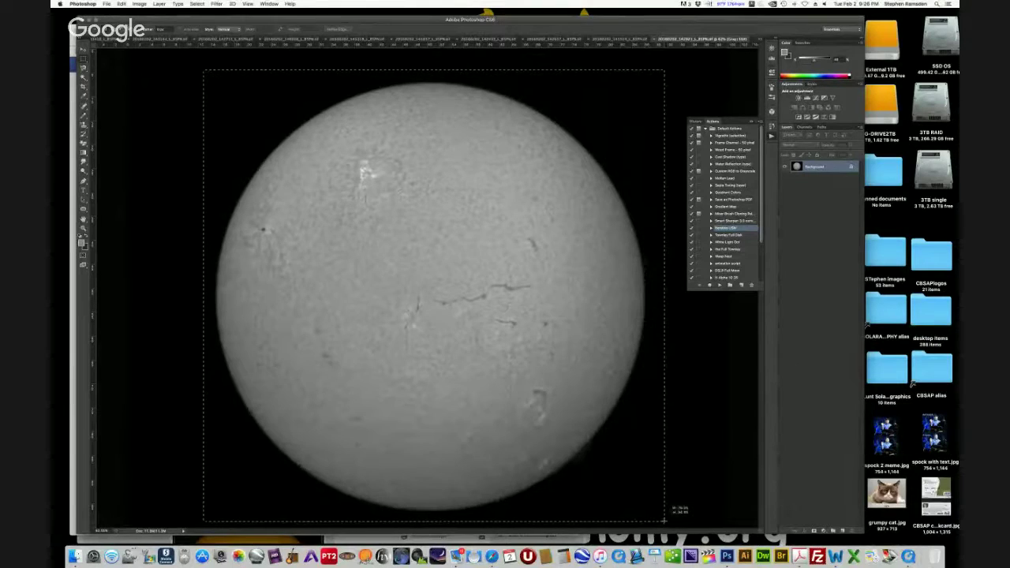
left_click(140, 4)
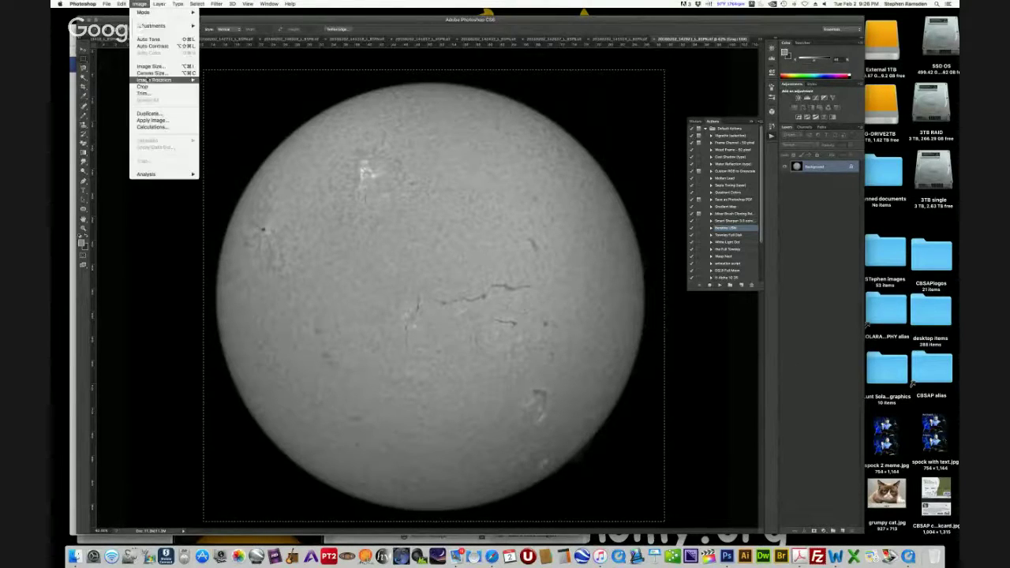
left_click(146, 89)
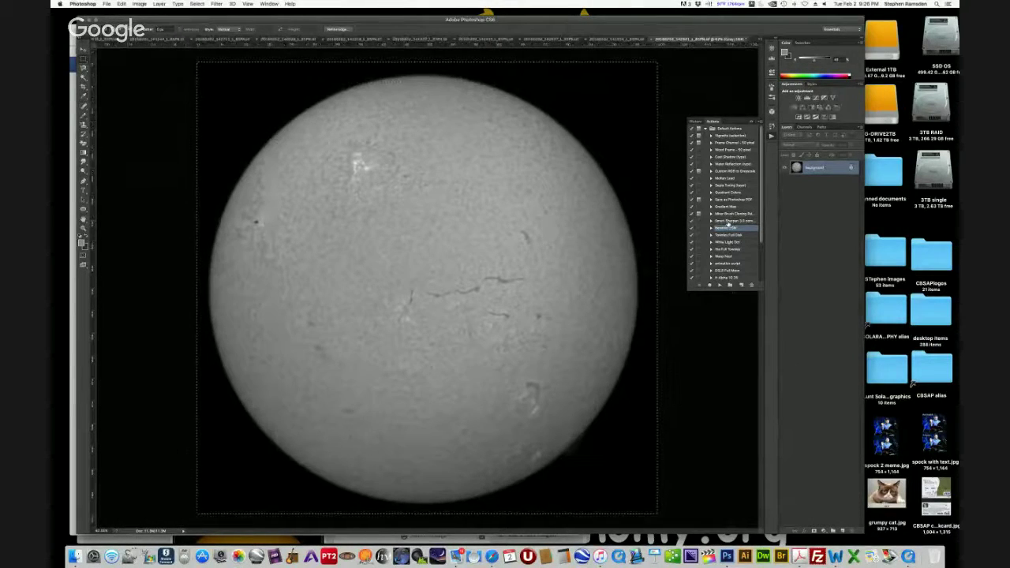
Run the recorded Smart Sharpen 3.0 action on the cropped image, followed by the recorded USM action containing the Unsharp Mask steps
left_click(728, 223)
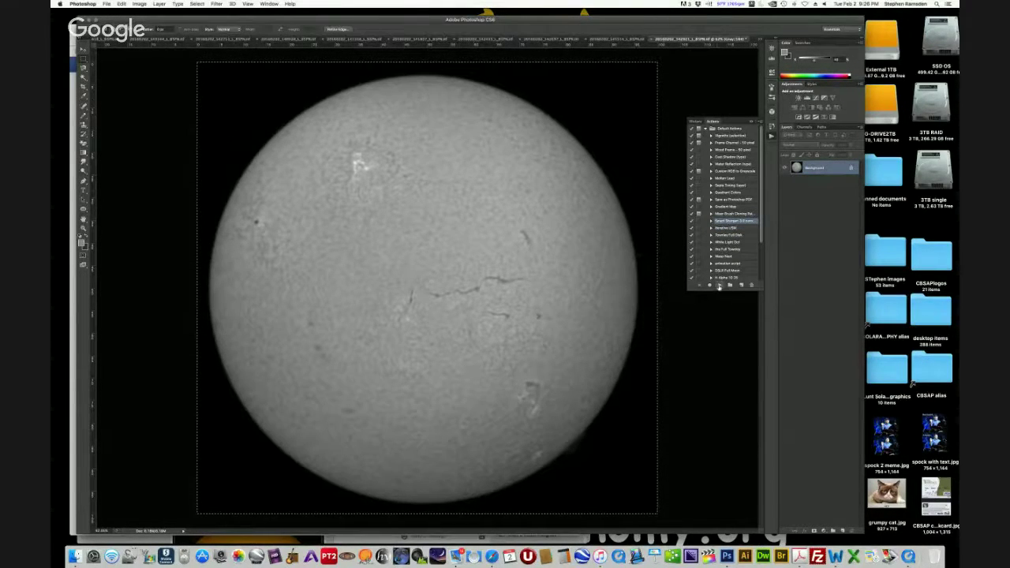
left_click(719, 284)
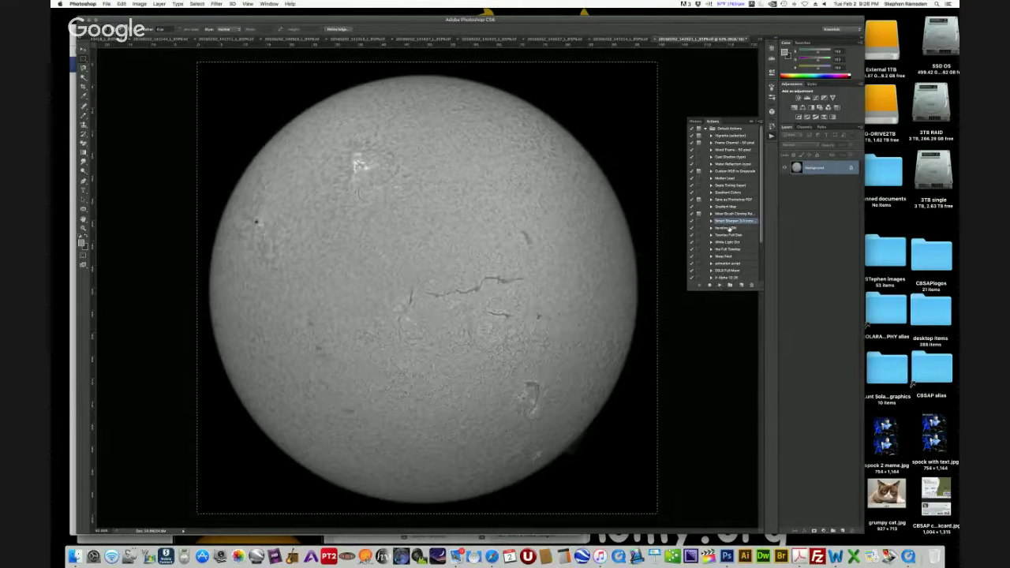
left_click(729, 228)
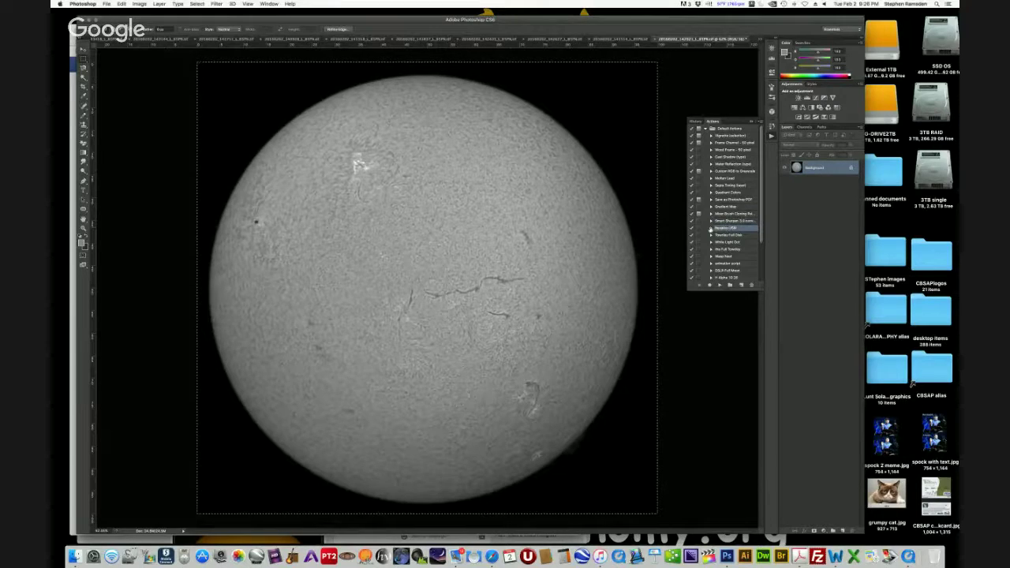
left_click(711, 228)
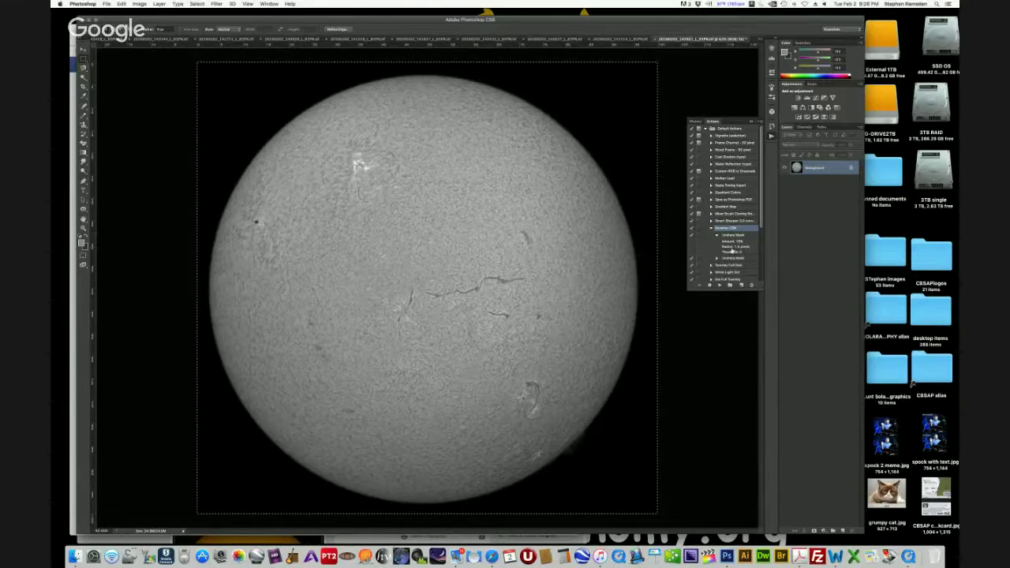
left_click(721, 286)
key("super+Tab")
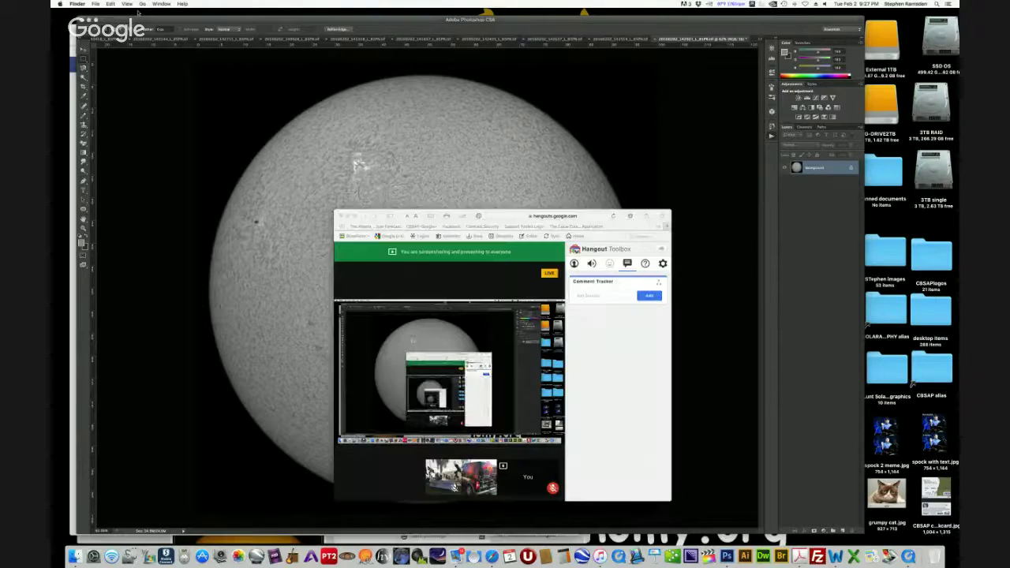
key("super+Tab")
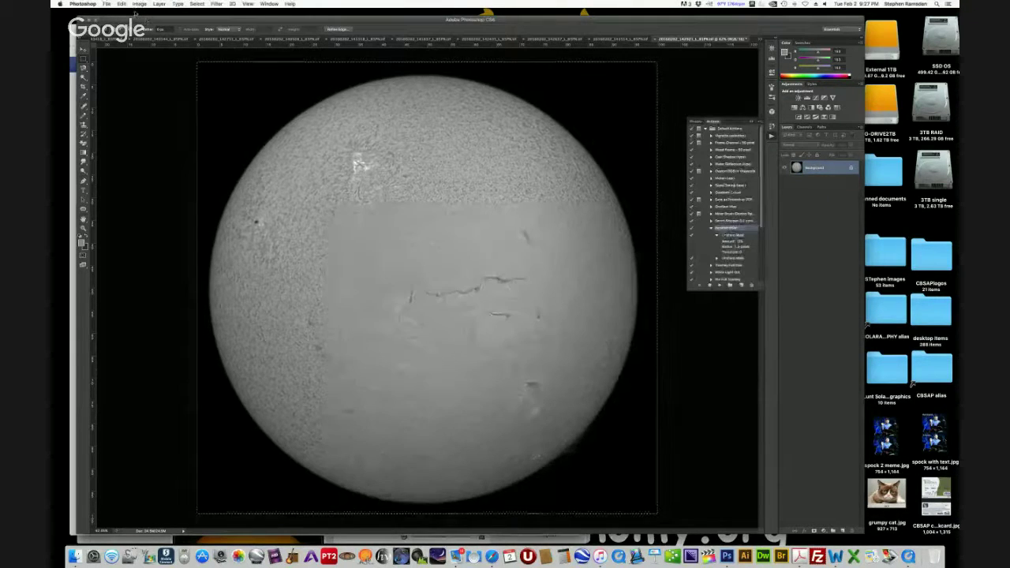
Tint the grayscale disk yellow with a Curves adjustment by pulling the blue channel's curve down to nearly zero output
left_click(140, 4)
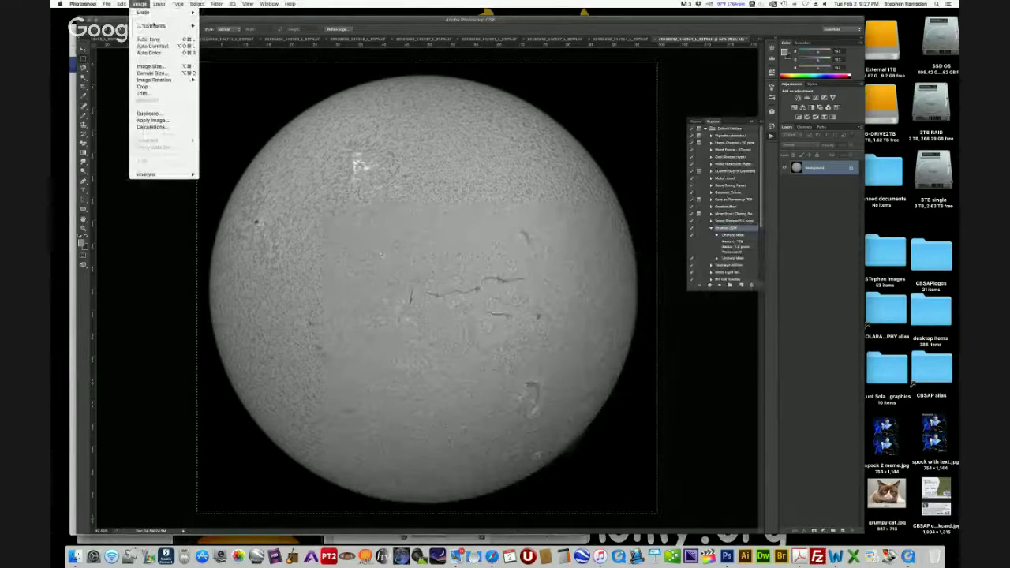
mouse_move(156, 27)
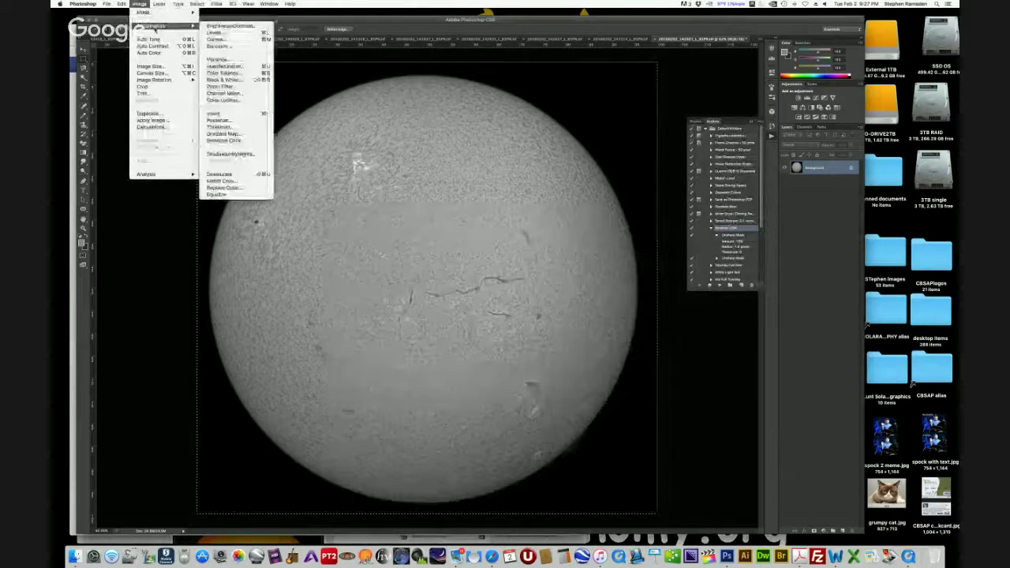
left_click(214, 39)
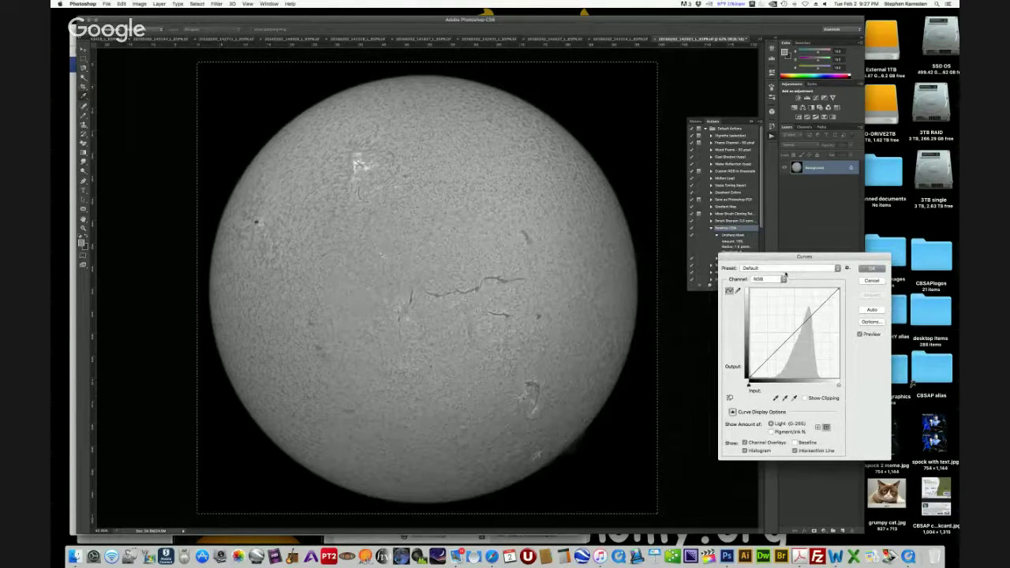
left_click(782, 278)
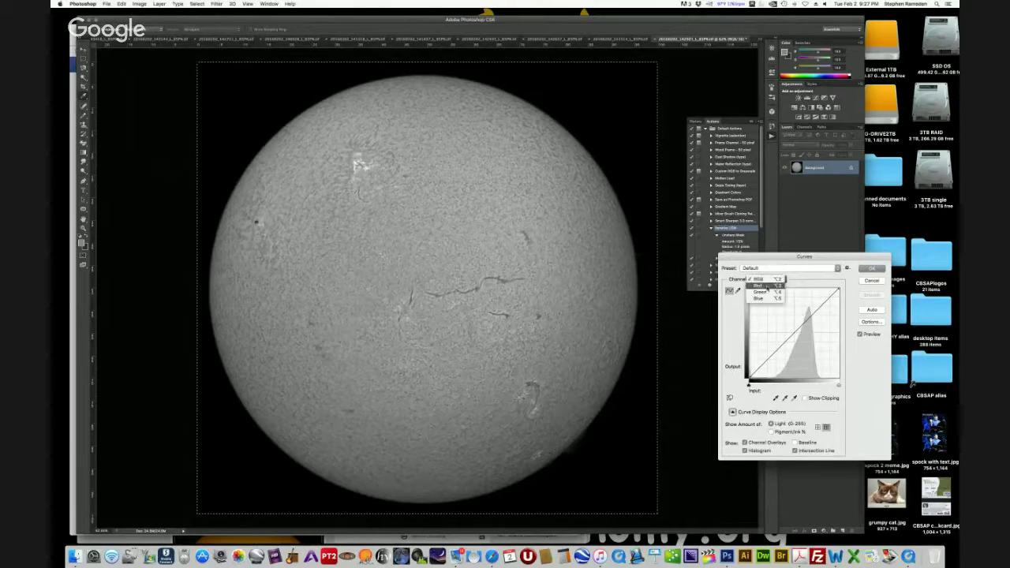
left_click(765, 287)
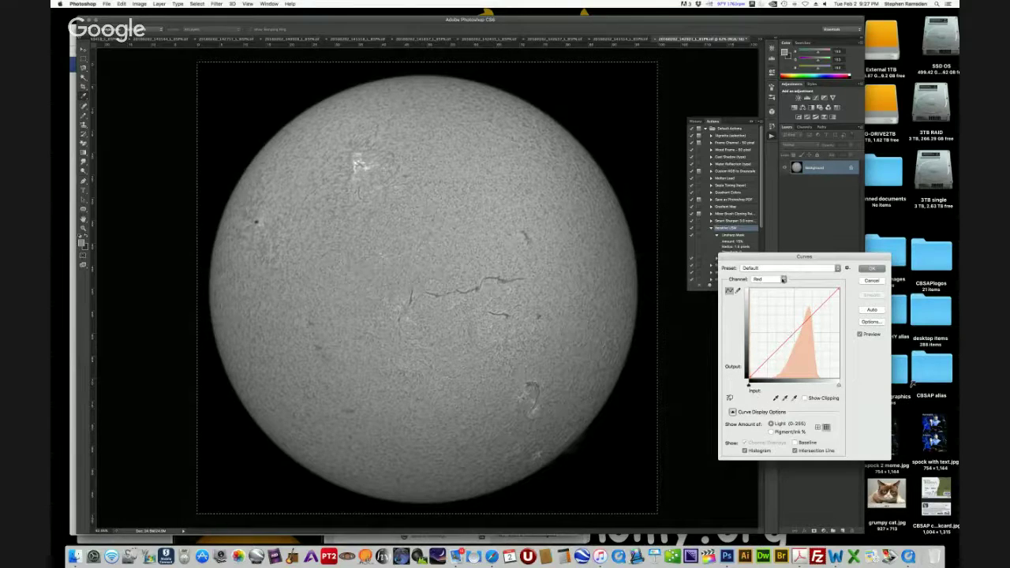
left_click(783, 279)
left_click(765, 297)
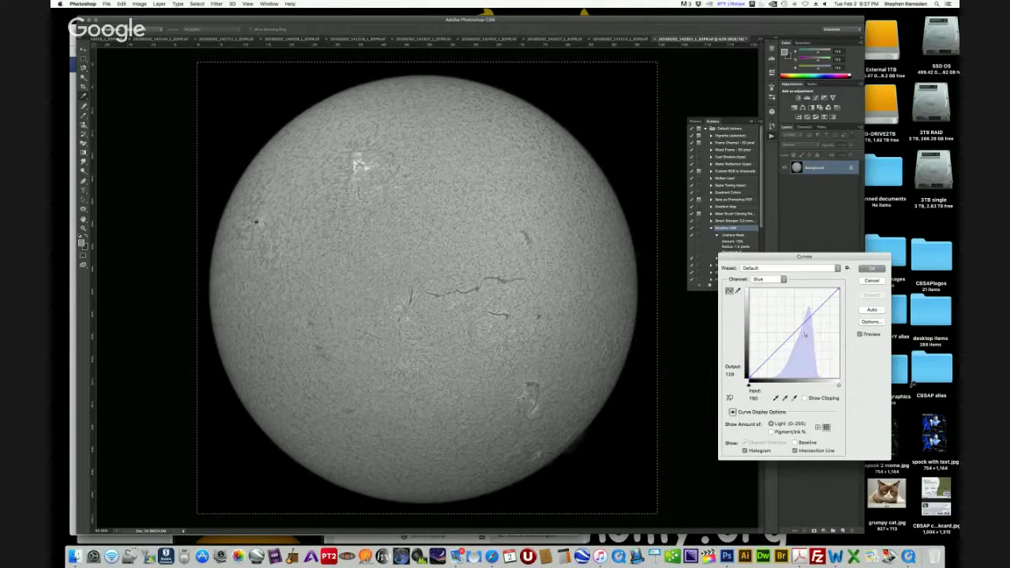
left_click_drag(793, 333, 839, 289)
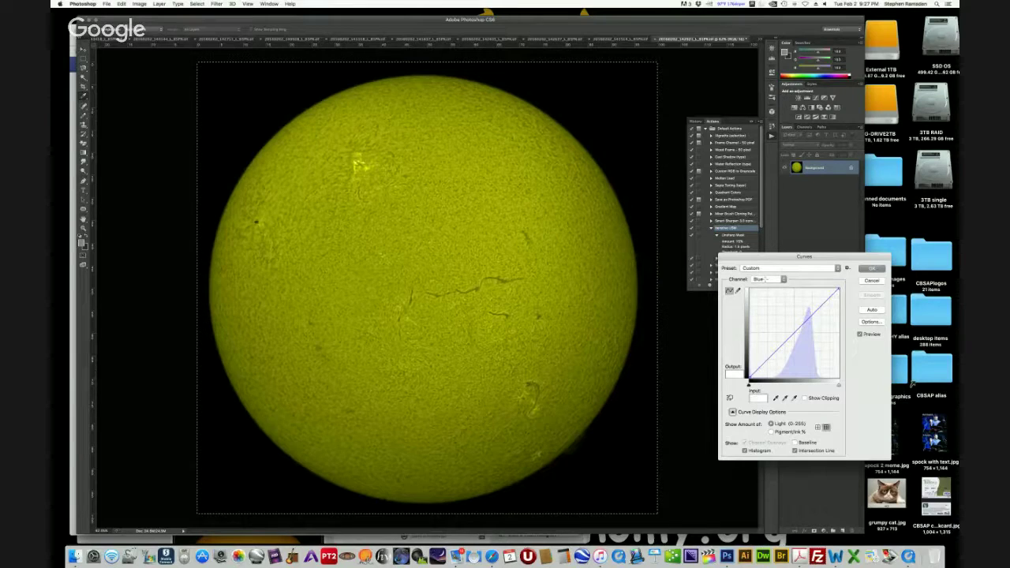
left_click(766, 278)
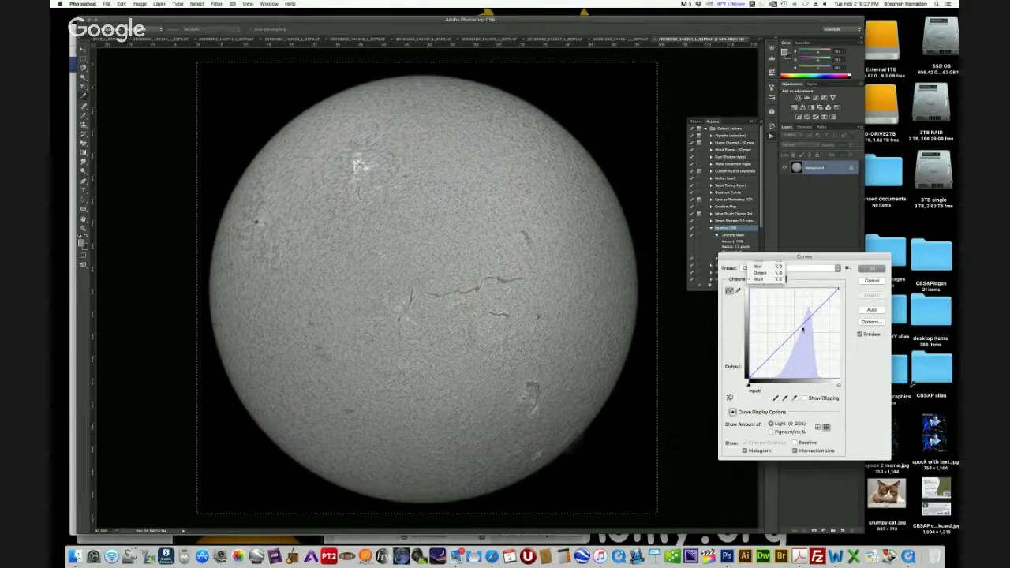
left_click(785, 300)
left_click_drag(794, 316, 838, 377)
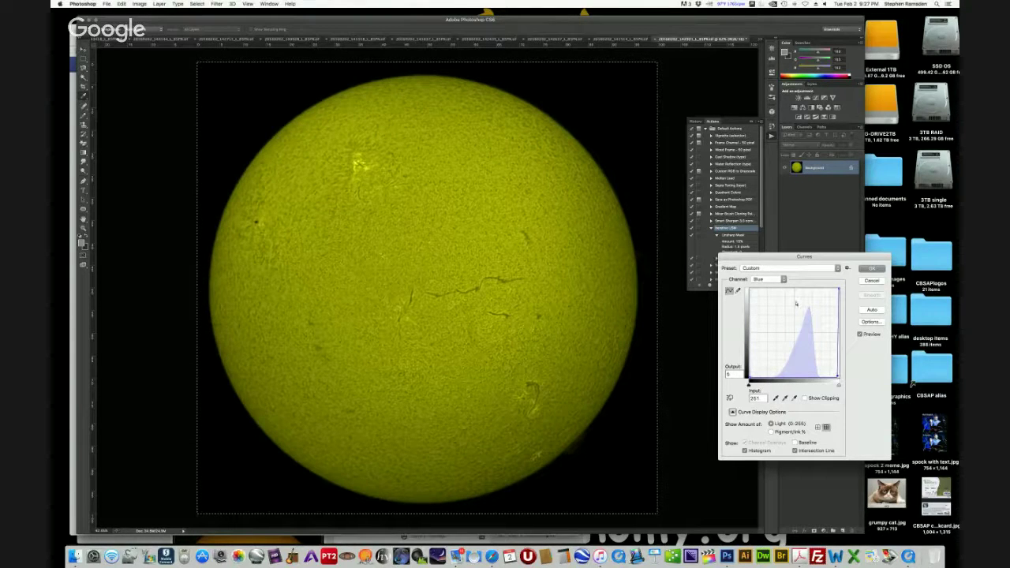
Raise the red channel's curve slightly at an input of about 168 to warm the yellow disk
left_click(765, 280)
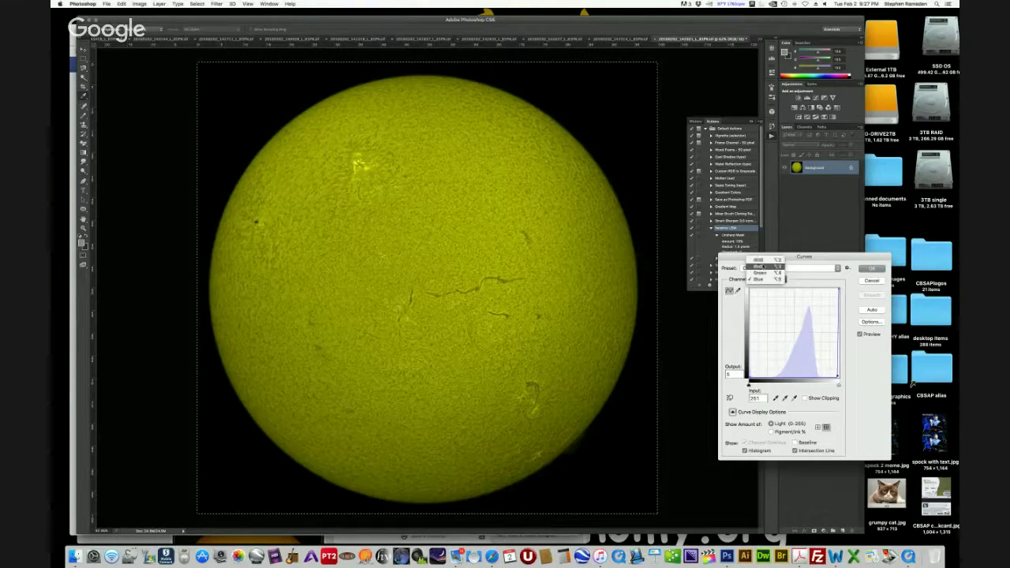
left_click(762, 265)
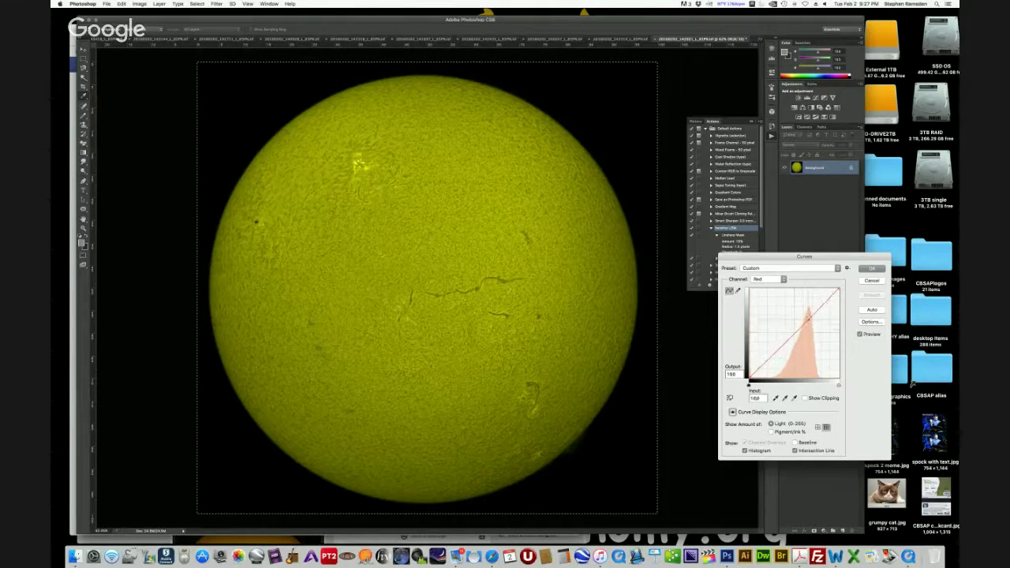
mouse_move(807, 316)
left_mouse_down()
mouse_move(807, 325)
mouse_move(808, 302)
mouse_move(807, 314)
left_mouse_up()
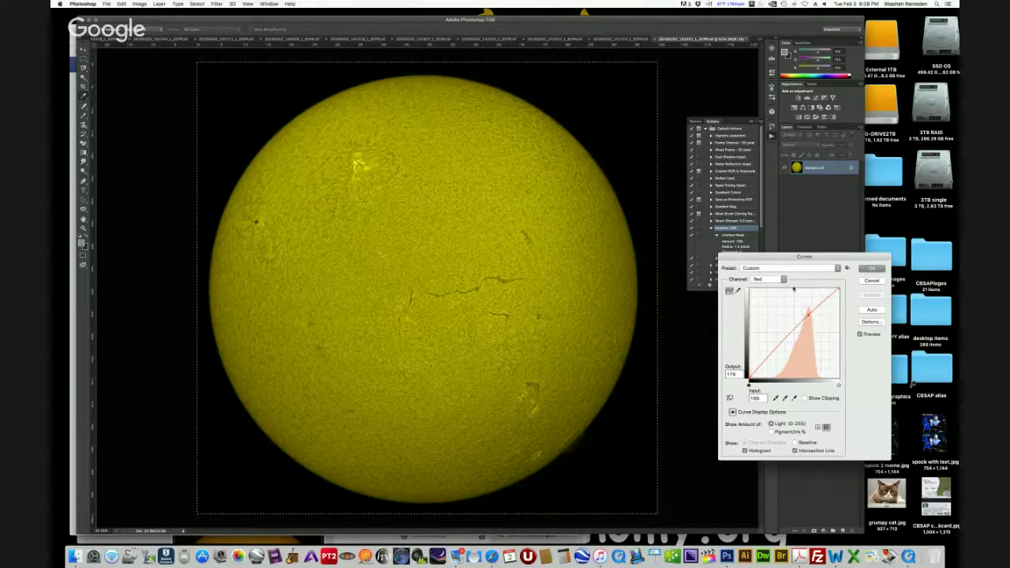
Lower the green channel's curve to an output of about 120 at an input of about 163, and apply the Curves adjustment
left_click(765, 279)
left_click(762, 286)
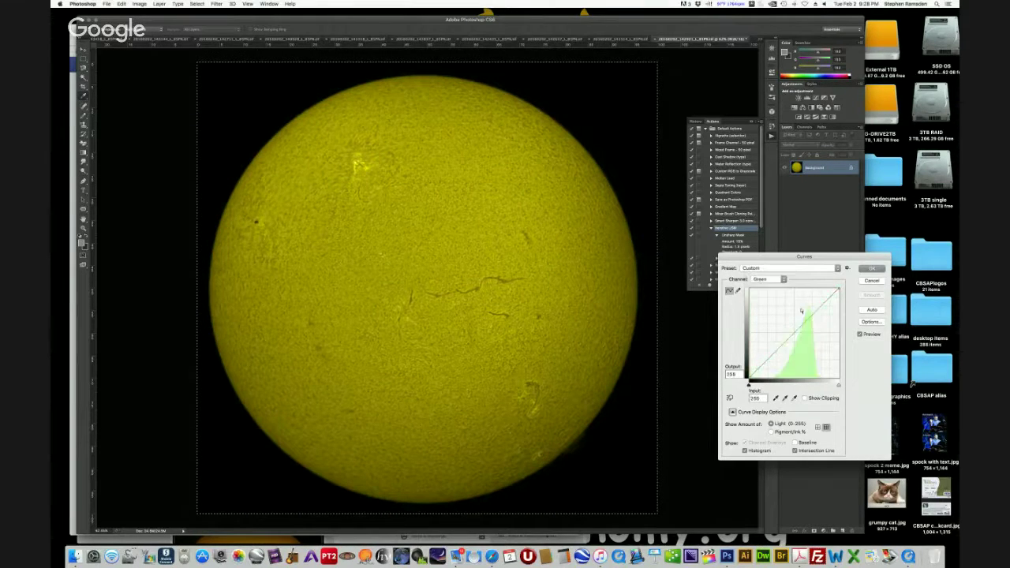
left_click_drag(801, 326, 806, 335)
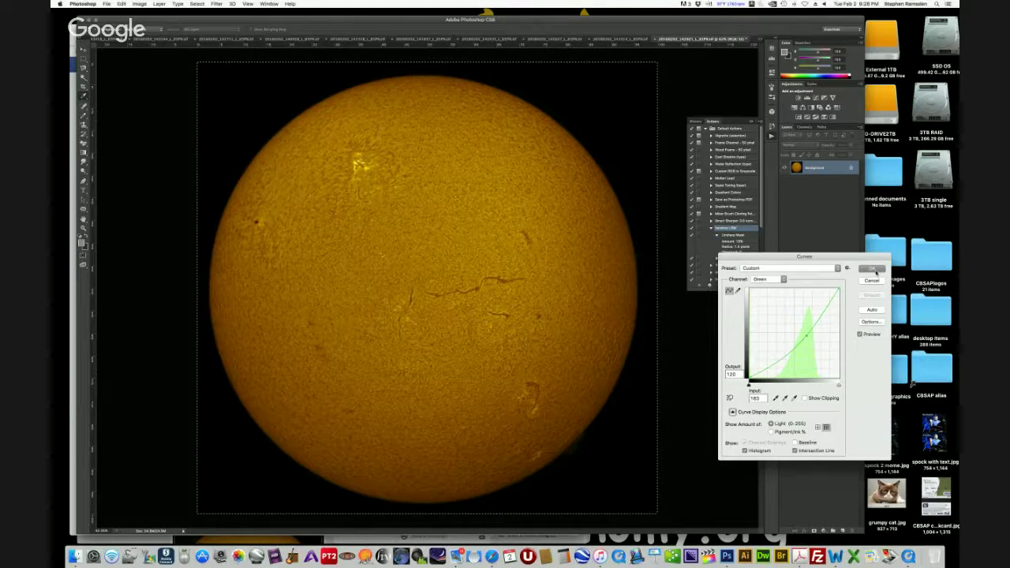
left_click(871, 269)
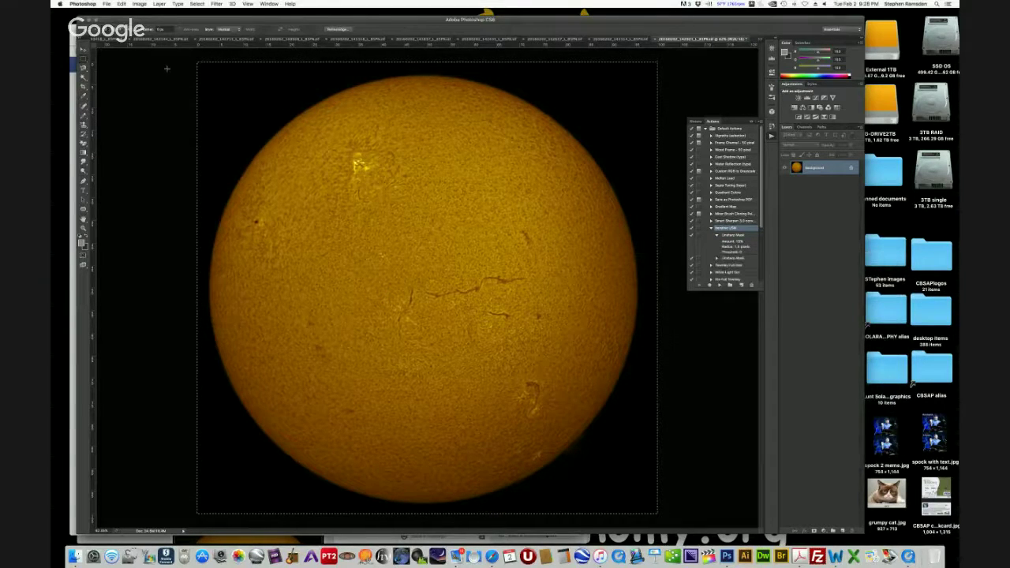
Save a copy of the colorized disk to the Desktop as a Maximum-quality progressive JPEG under its existing file name
left_click(108, 4)
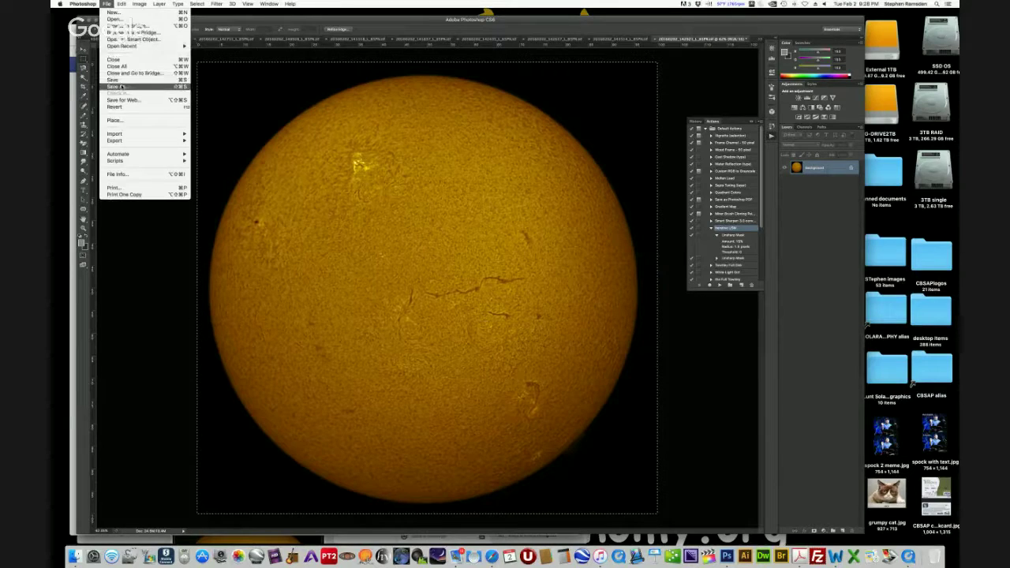
left_click(122, 87)
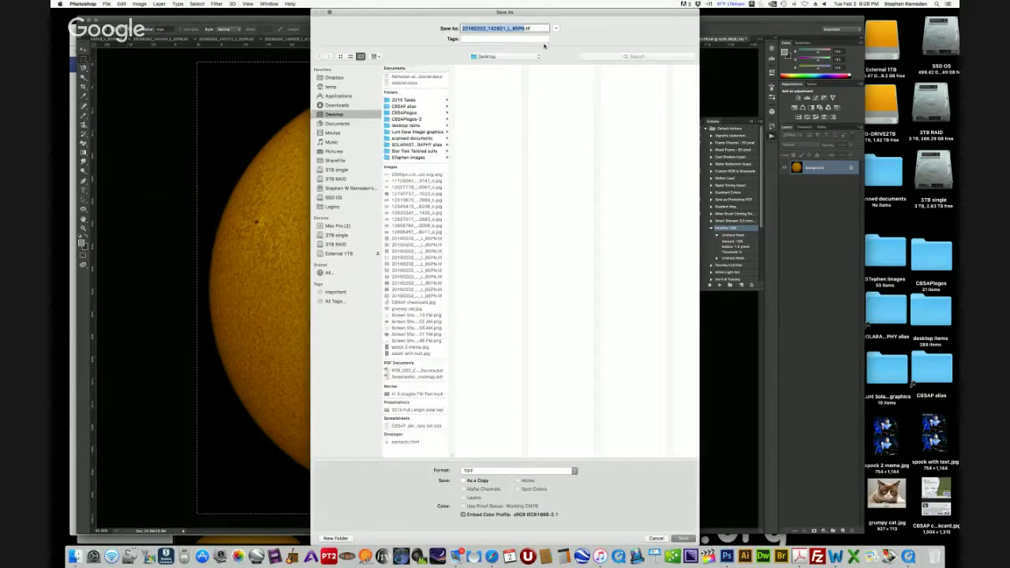
left_click(484, 470)
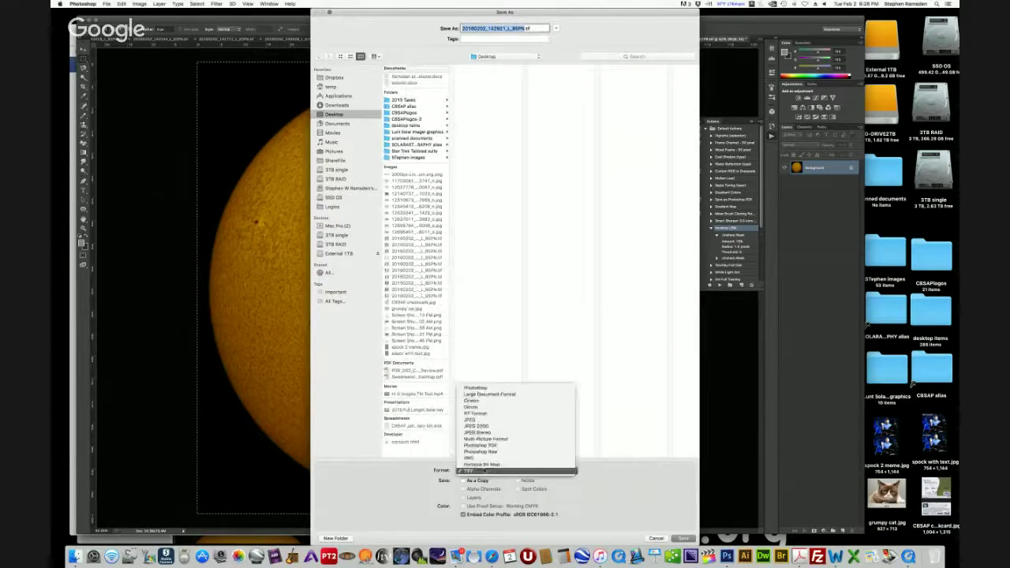
left_click(481, 444)
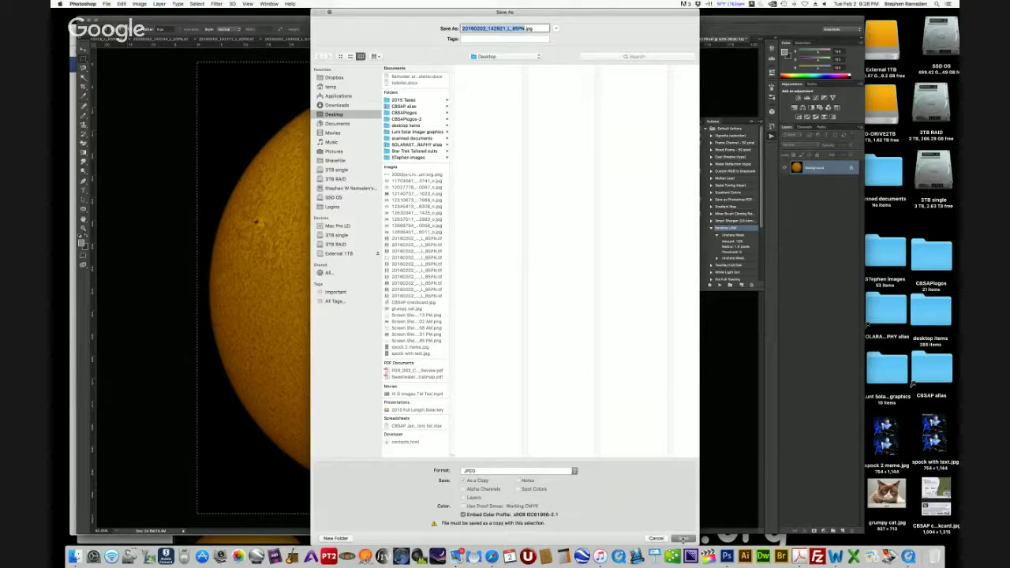
left_click(682, 538)
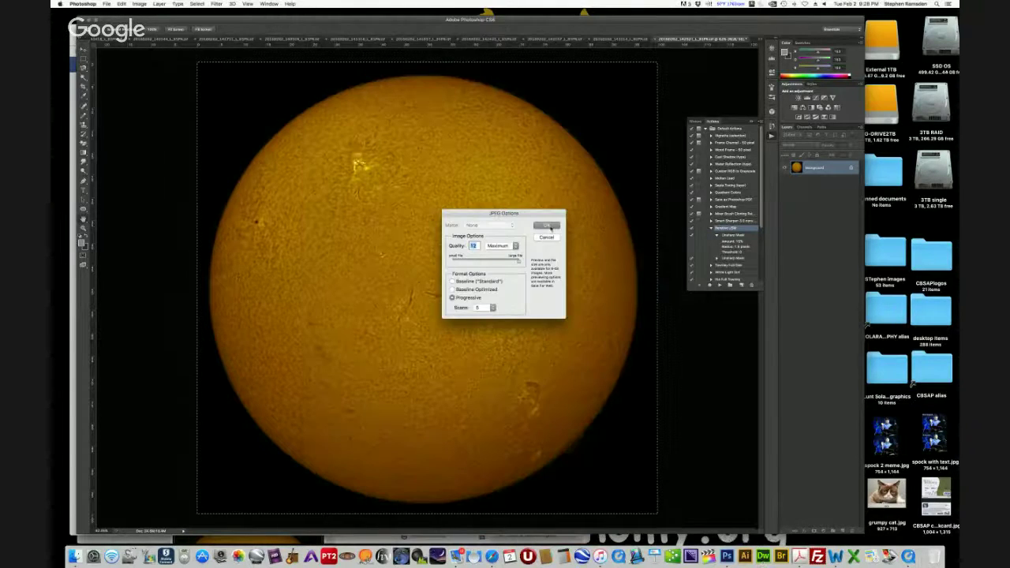
left_click(548, 226)
Close the colorized TIFF document without saving its changes
left_click(655, 39)
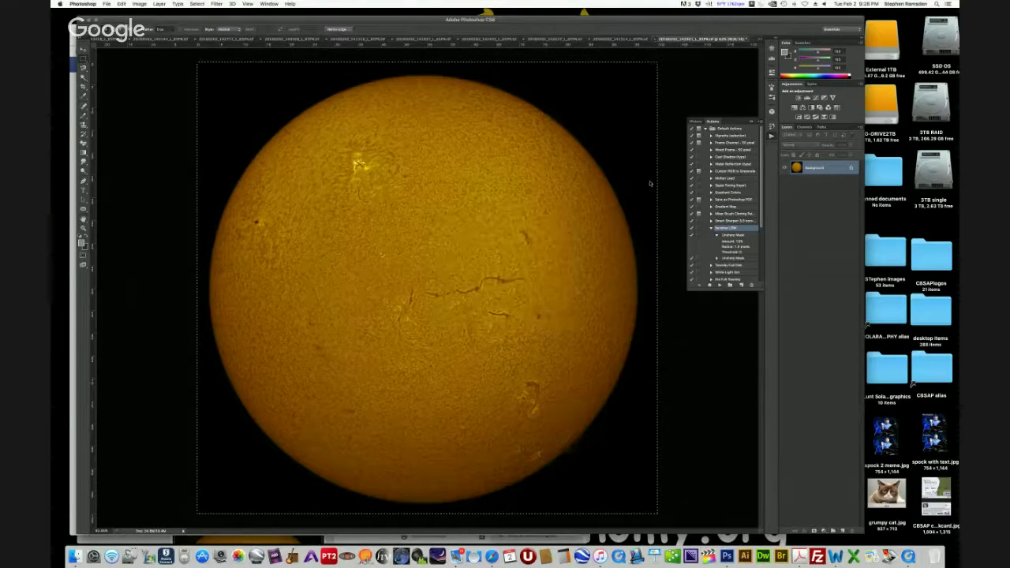
key("super+w")
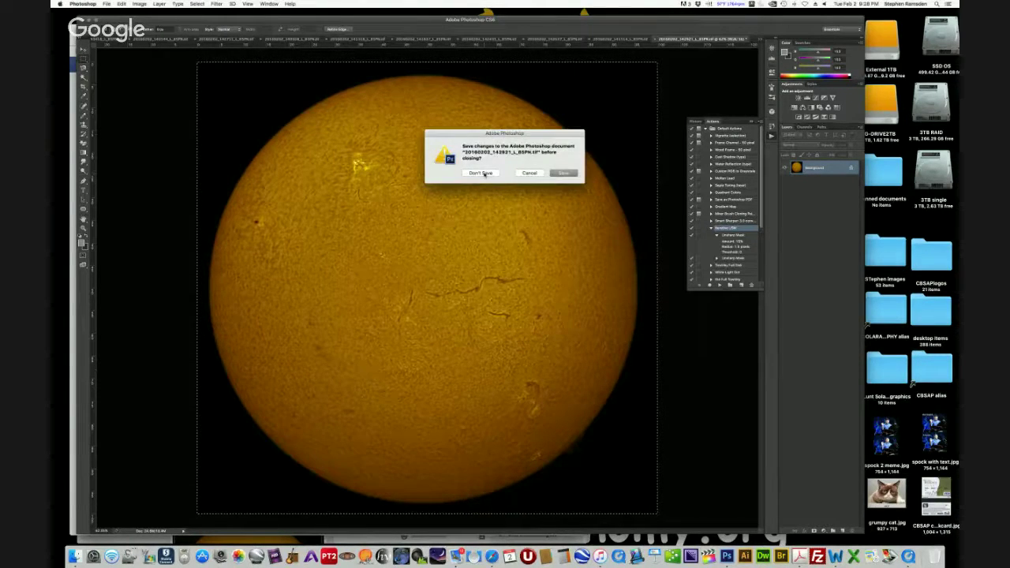
left_click(481, 173)
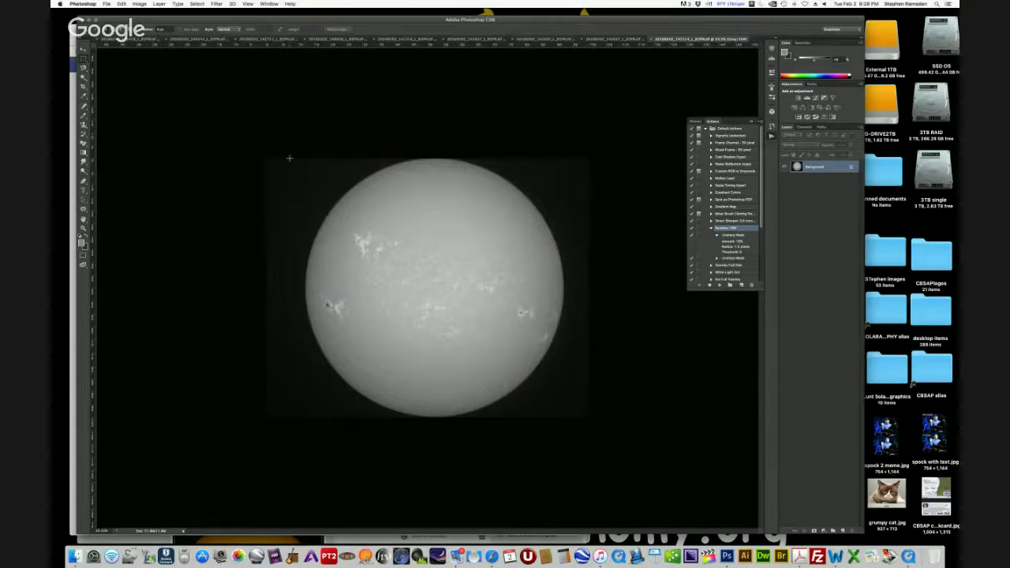
Frame the next grayscale solar disk with a rectangular selection, crop the image to it and fit it on screen
left_click_drag(289, 158, 575, 417)
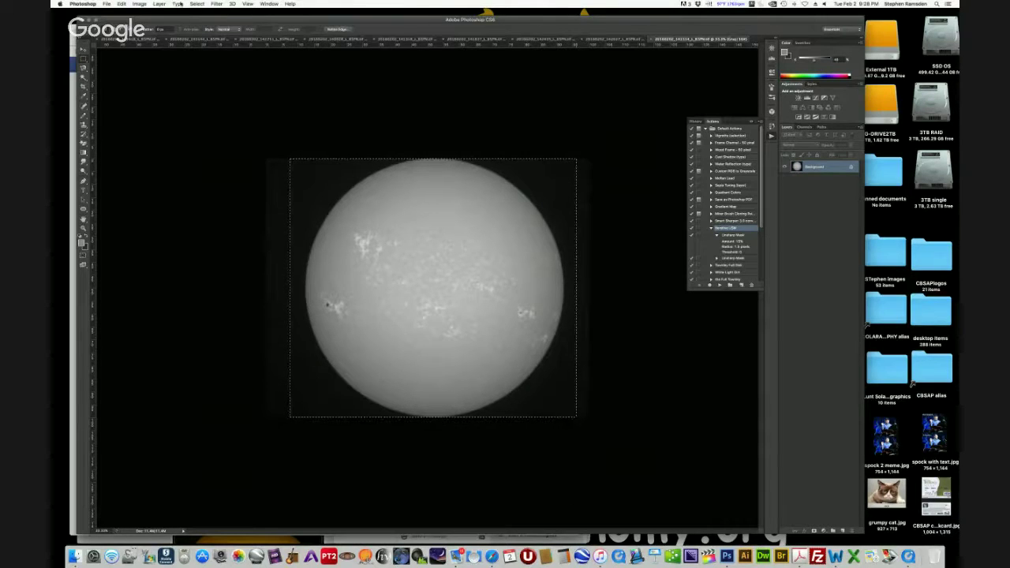
left_click(139, 4)
left_click(151, 91)
left_click(247, 4)
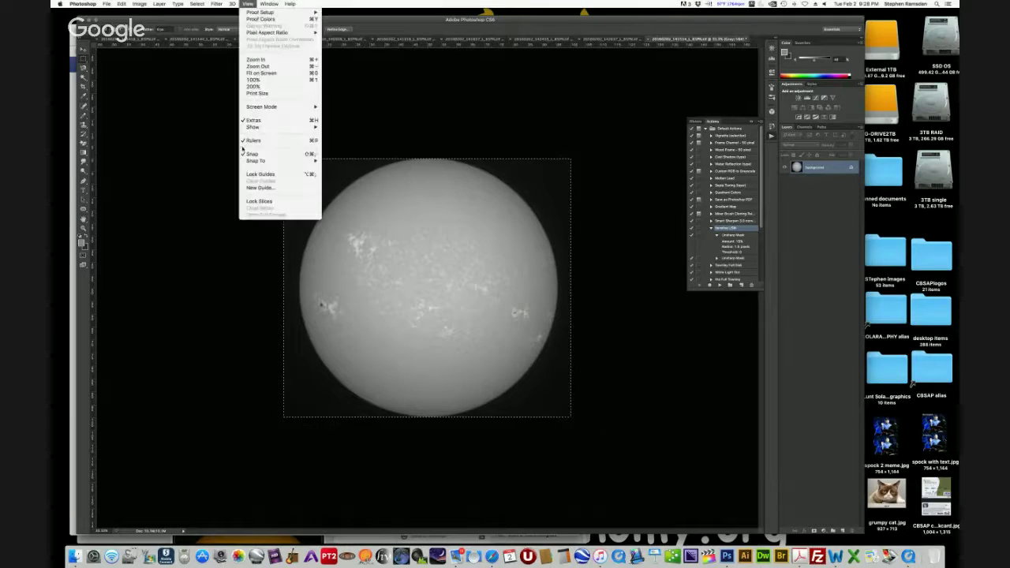
left_click(261, 74)
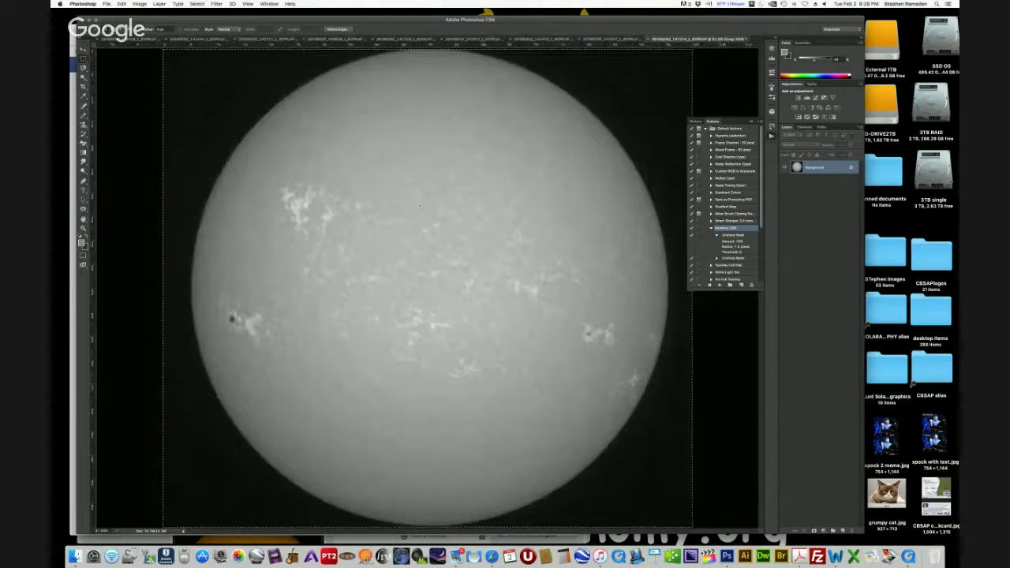
Try the recorded Smart Sharpen 3.0 action on the cropped image and step back through its changes
left_click(725, 221)
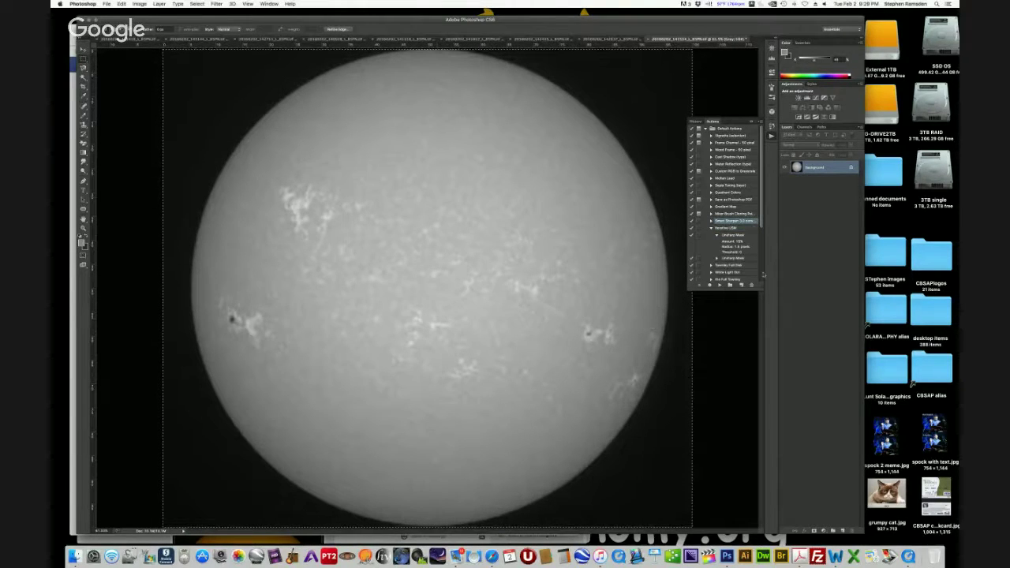
left_click(715, 228)
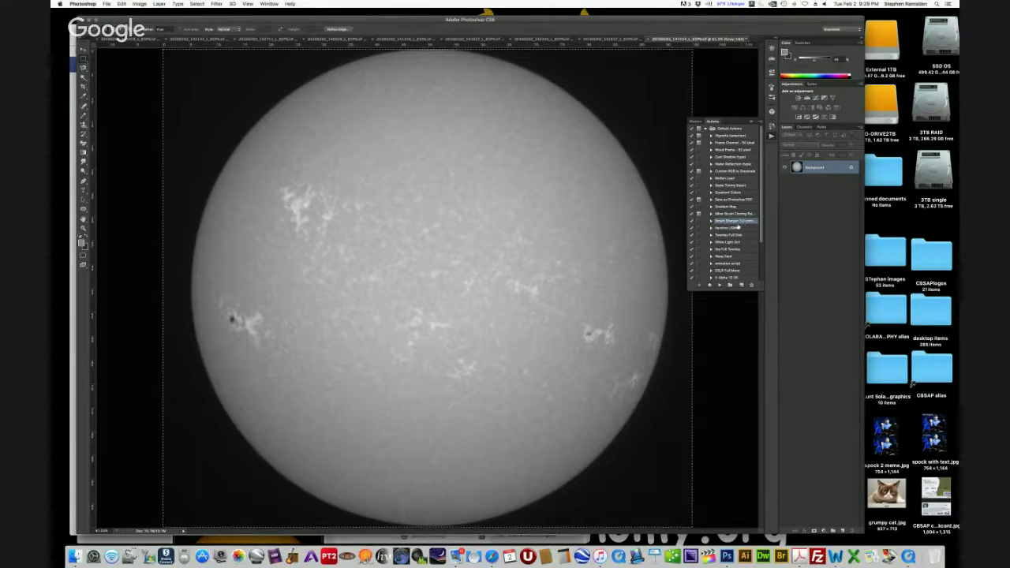
left_click(719, 287)
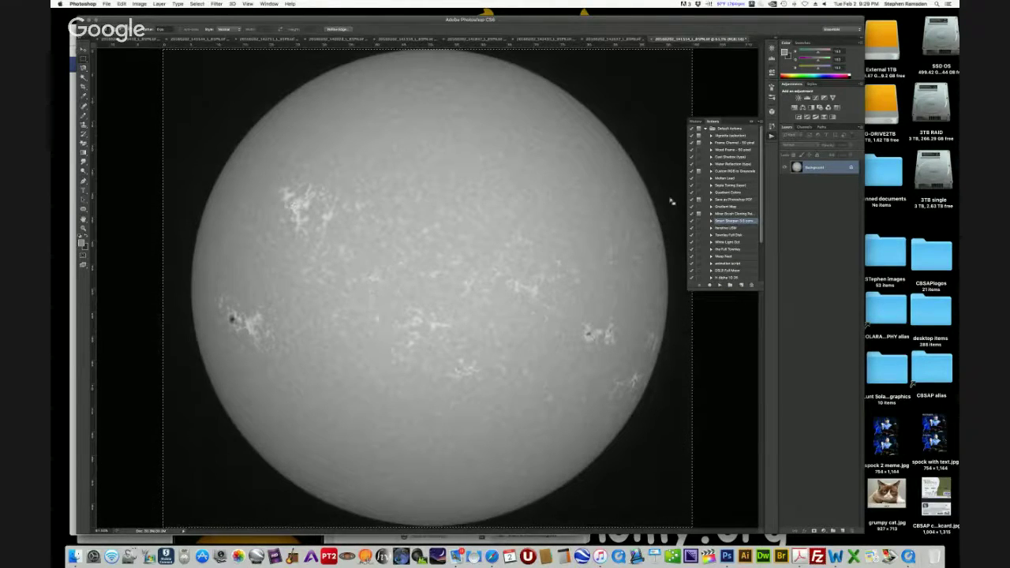
left_click(121, 4)
left_click(130, 25)
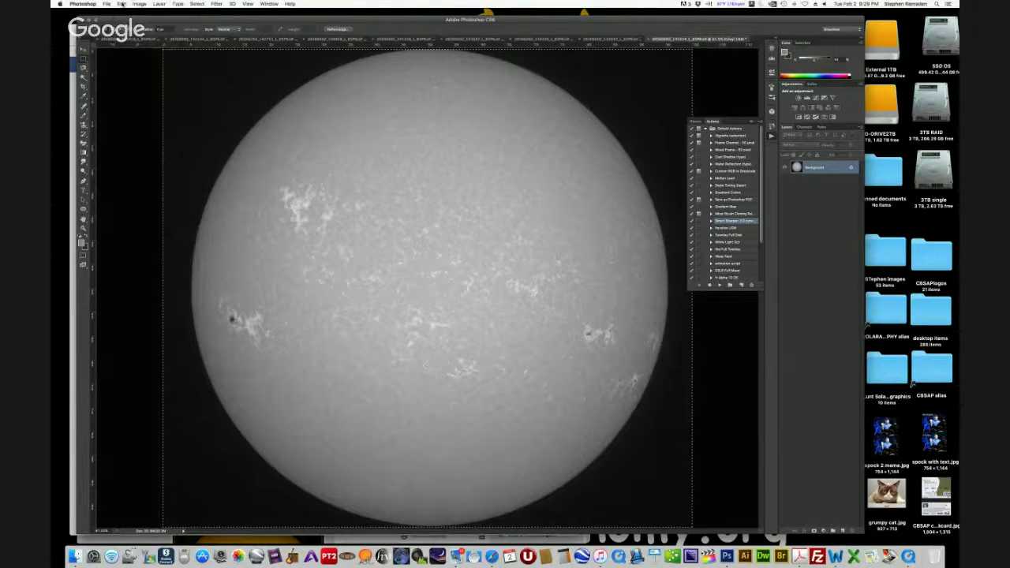
left_click(121, 4)
left_click(124, 26)
Run the recorded Smart Sharpen 3.0 action on the cropped disk, followed by the recorded USM action
left_click(720, 285)
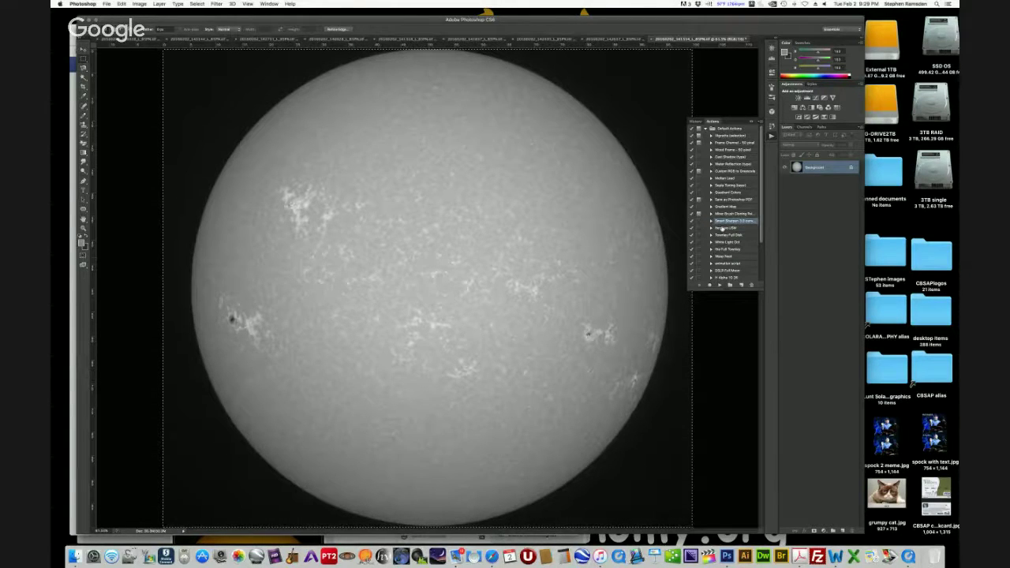
left_click(722, 228)
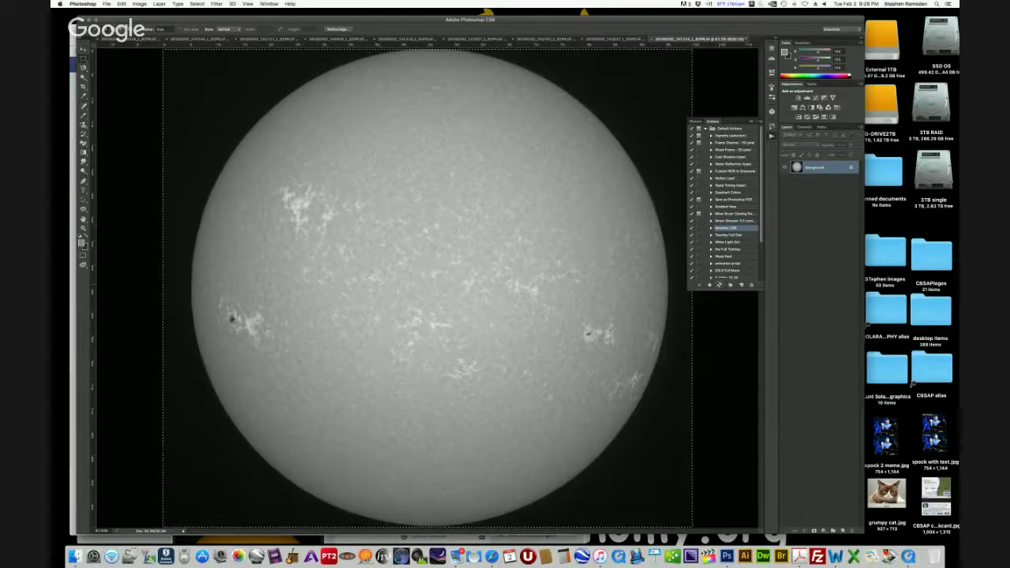
left_click(719, 285)
Darken the background and disk with a Levels adjustment, setting the shadow input to 16 and the midtone input to 0.69
mouse_move(150, 27)
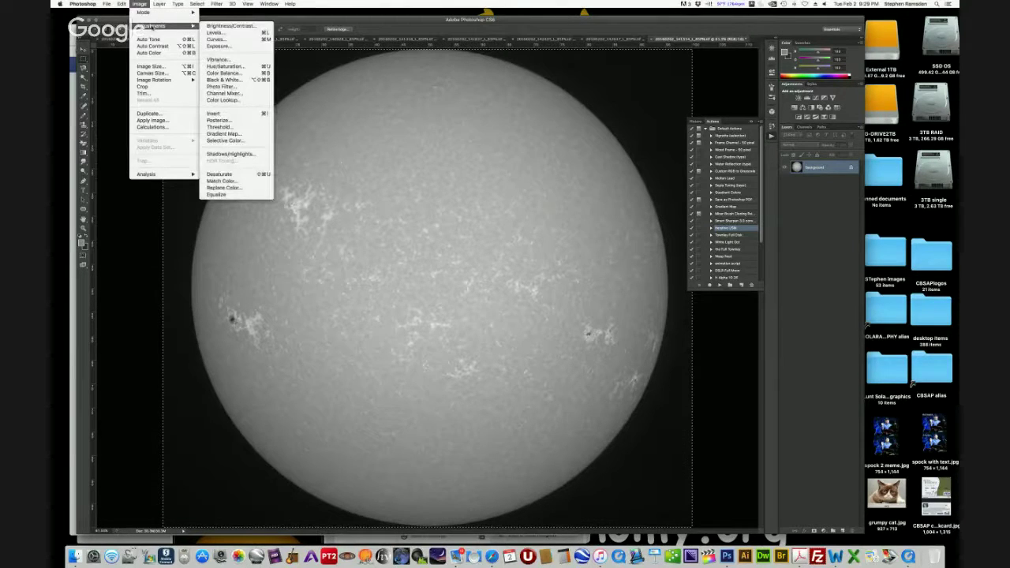
left_click(215, 33)
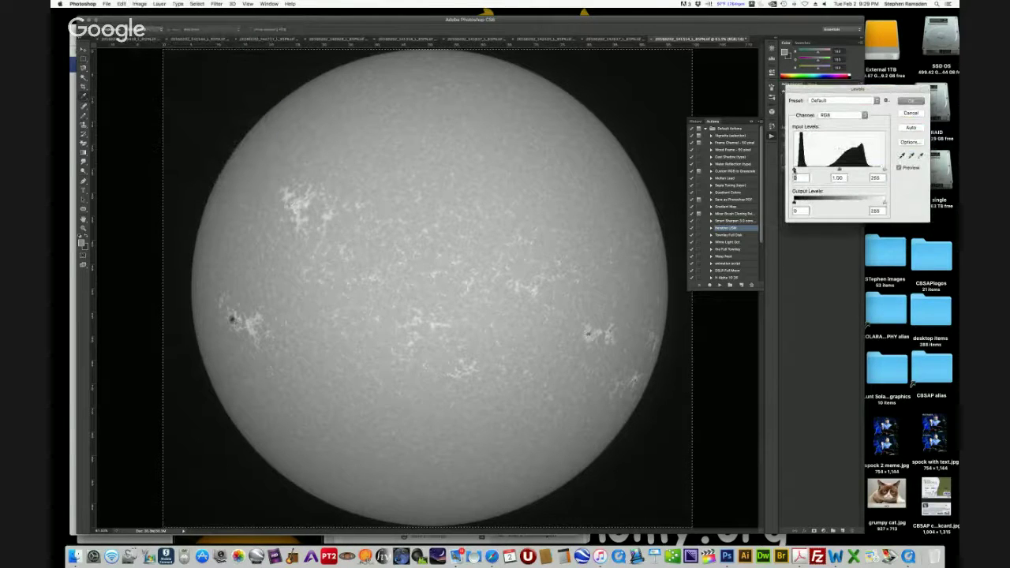
left_click_drag(795, 170, 852, 172)
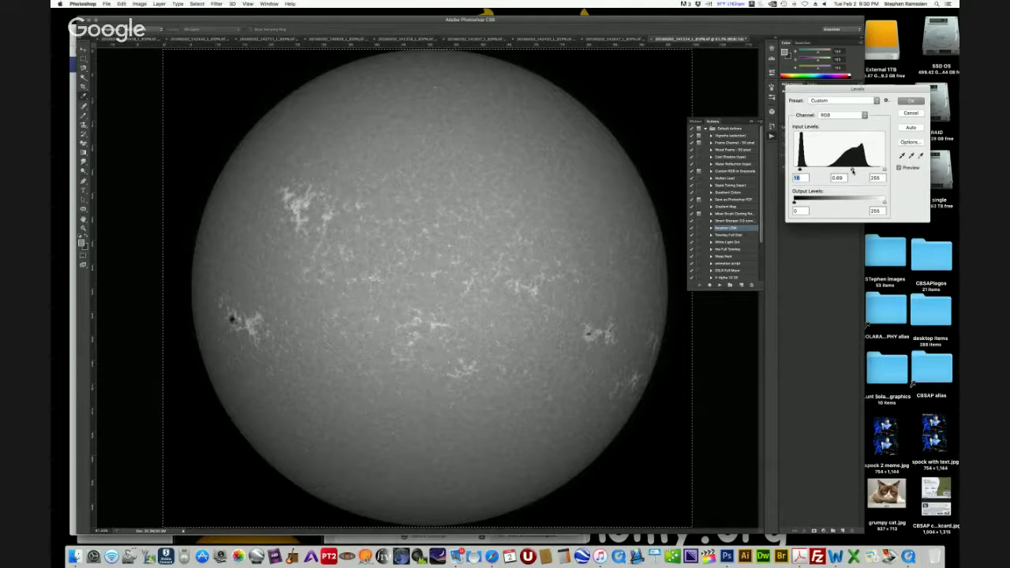
key("Tab")
Compare the disk with and without the Levels preview, and apply the adjustment with the highlight input at 255
left_click(899, 168)
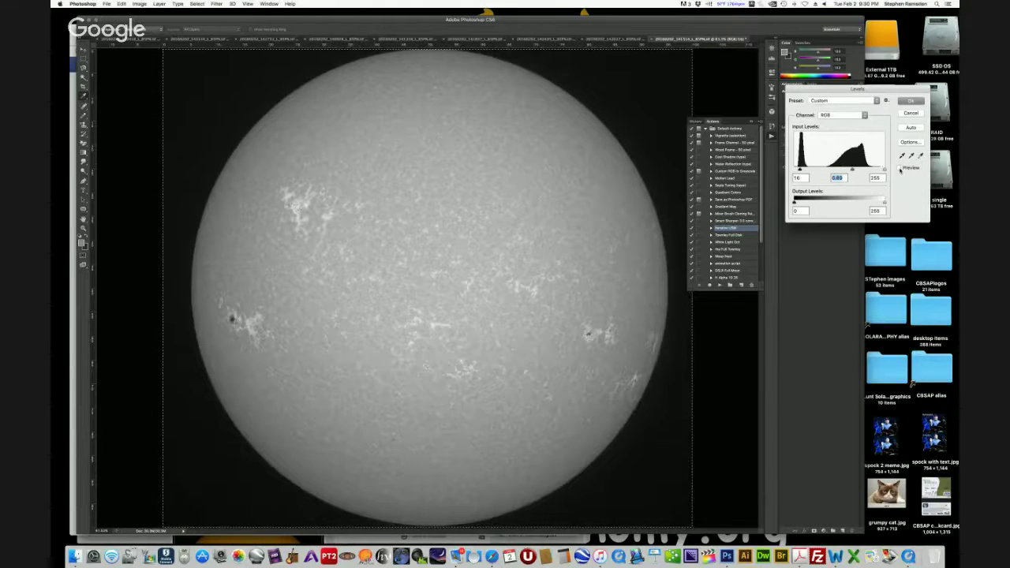
left_click(899, 169)
left_click(900, 169)
left_click(899, 169)
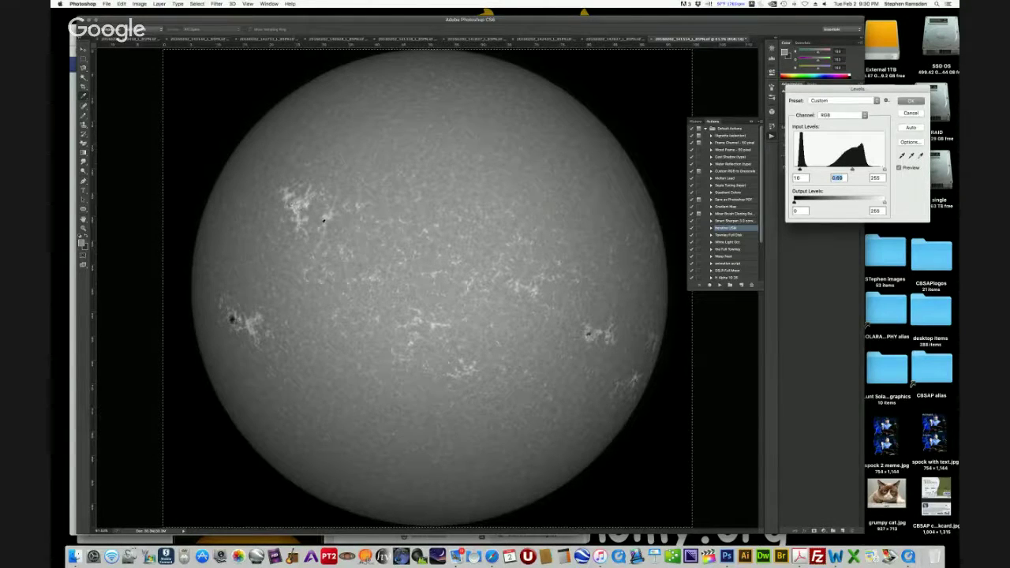
left_click(898, 167)
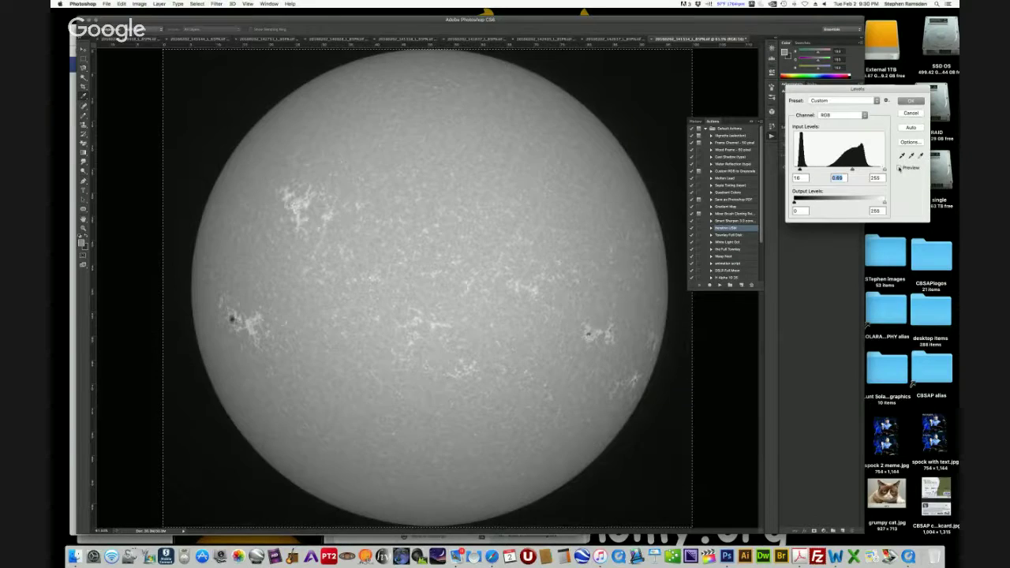
left_click(899, 167)
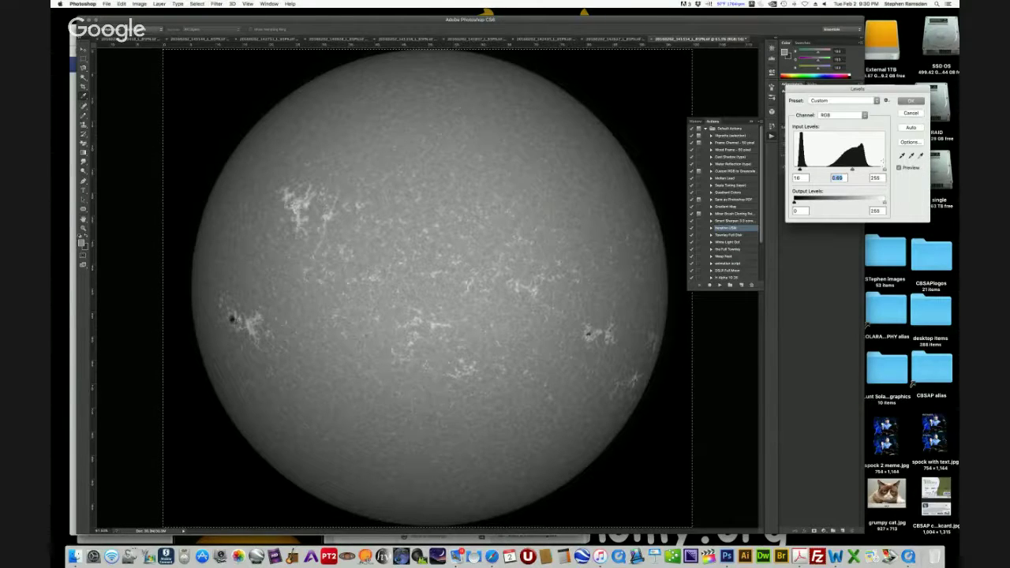
mouse_move(884, 169)
left_mouse_down()
mouse_move(856, 170)
mouse_move(898, 169)
left_mouse_up()
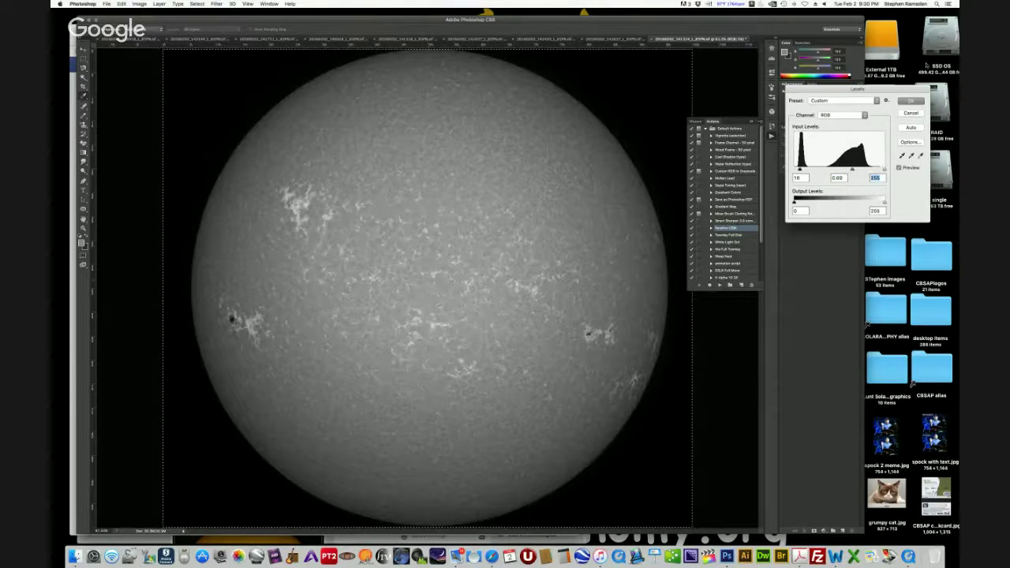
left_click(910, 100)
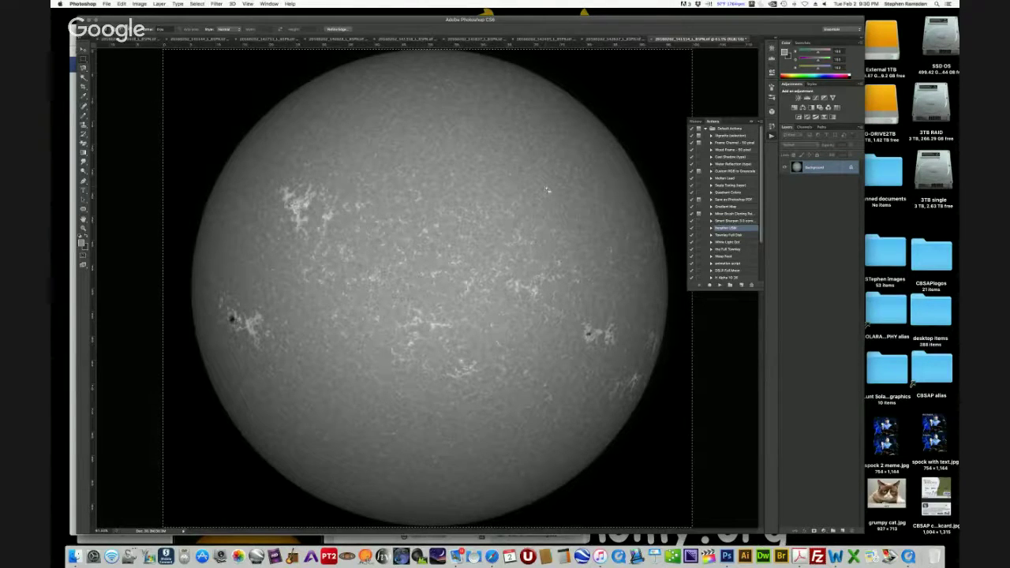
Save a copy of the grayscale disk to the Desktop as a Maximum-quality progressive JPEG, appending BW to the file name 20160202_141514_L_85PN
left_click(107, 4)
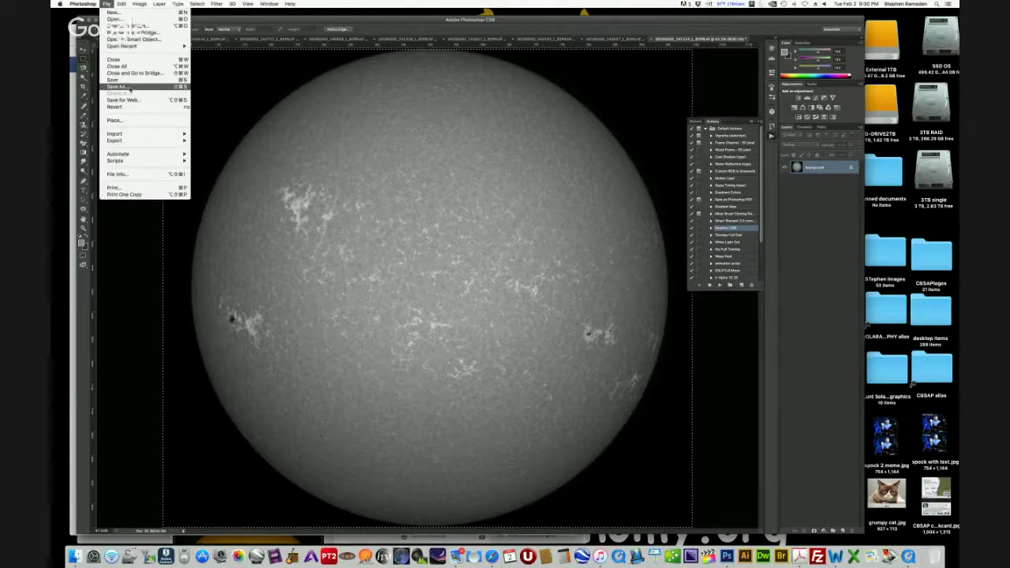
left_click(124, 87)
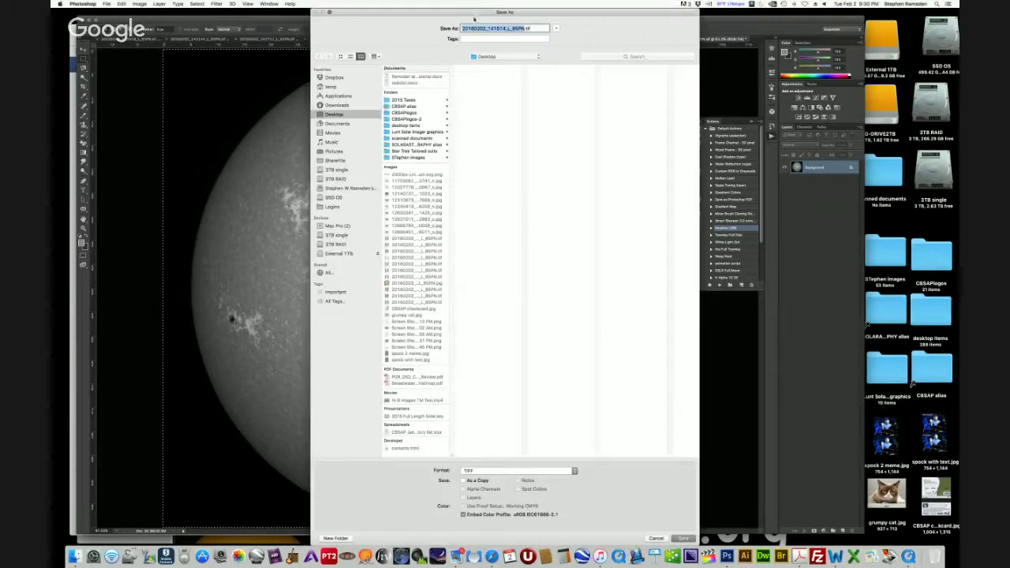
left_click(524, 29)
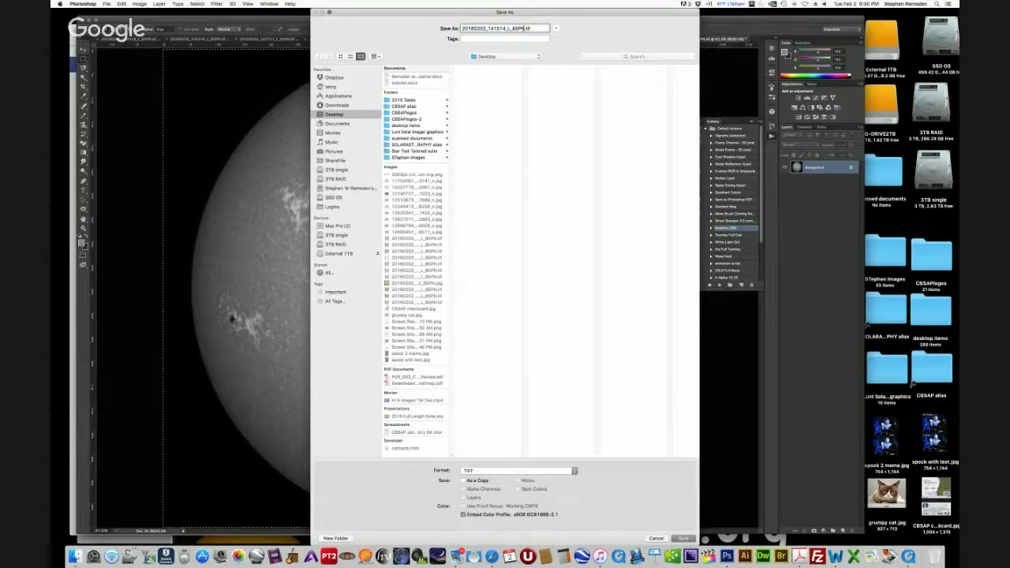
type("BA")
left_click(485, 470)
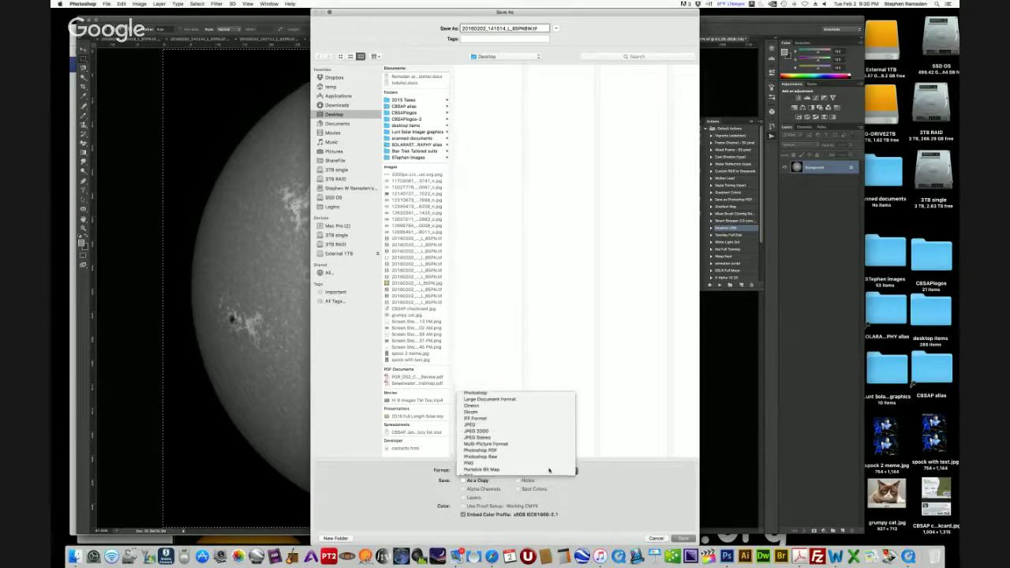
left_click(474, 419)
key("Return")
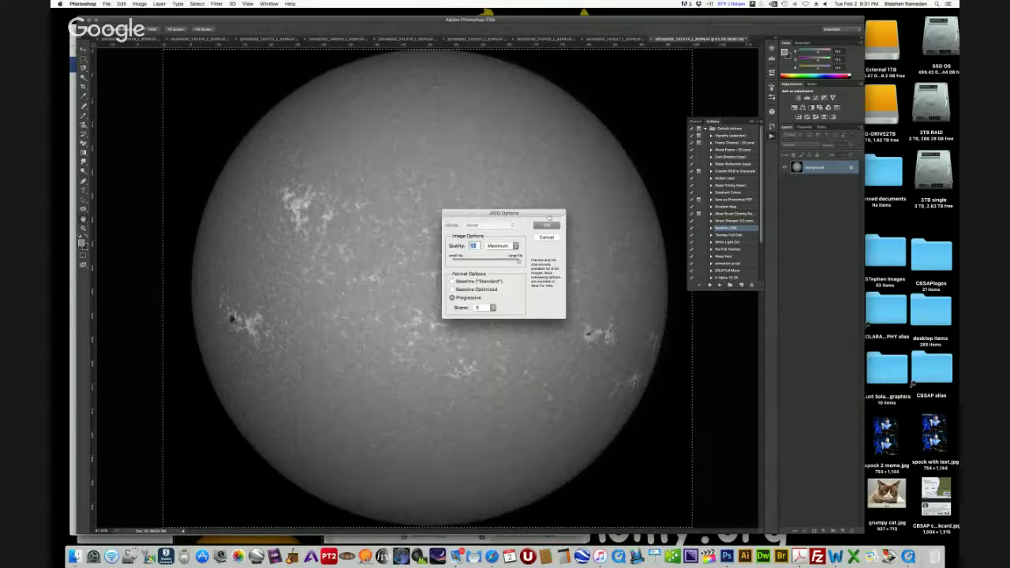
key("Return")
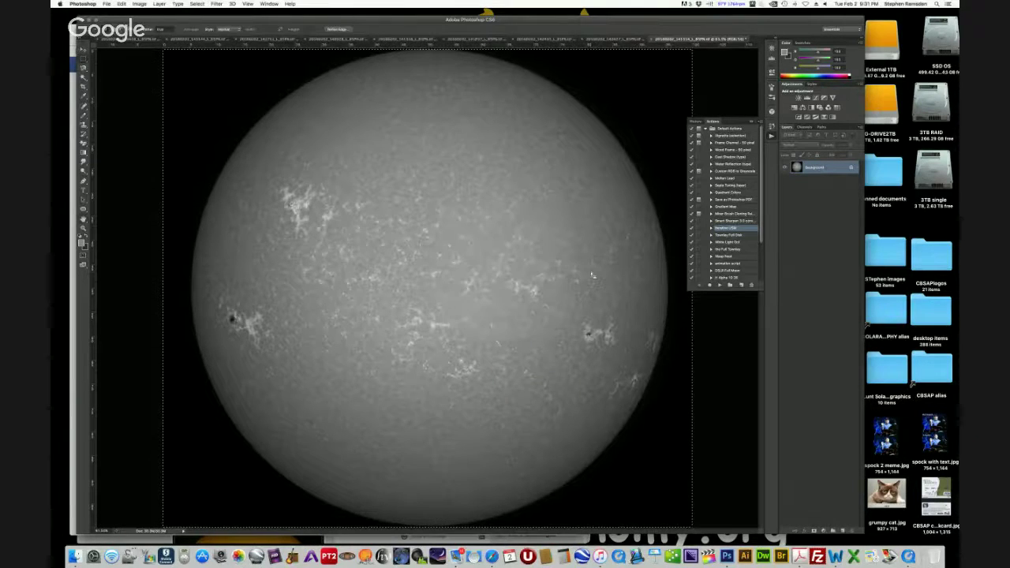
Colorize the grayscale disk with a Curves adjustment using the CaK to Purple preset
left_click(139, 4)
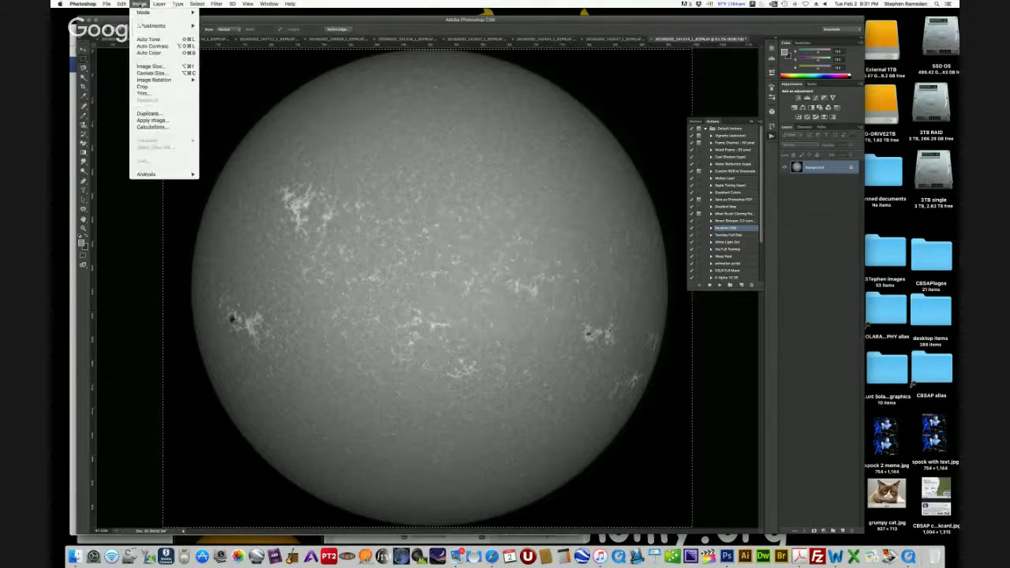
mouse_move(162, 26)
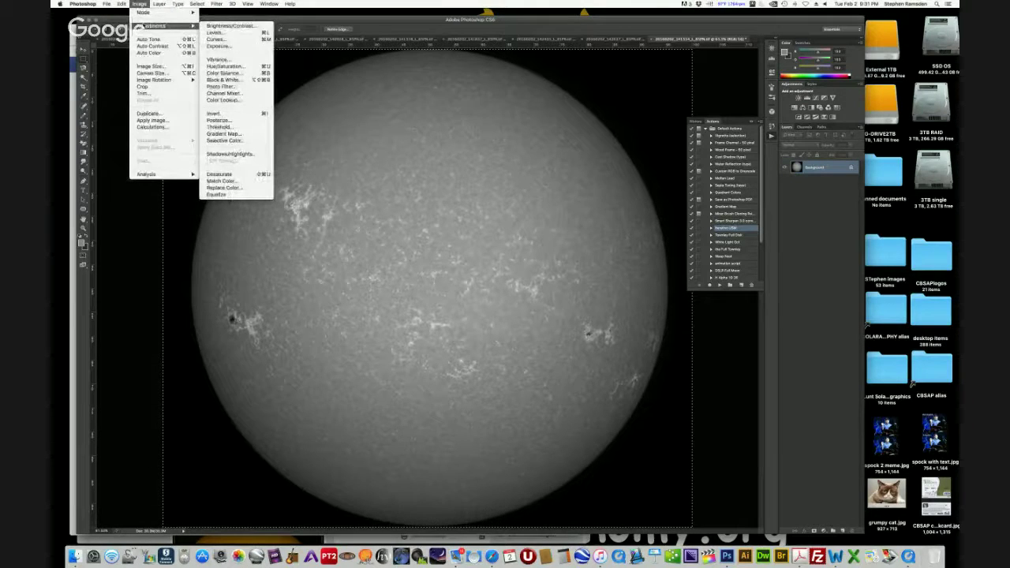
left_click(215, 39)
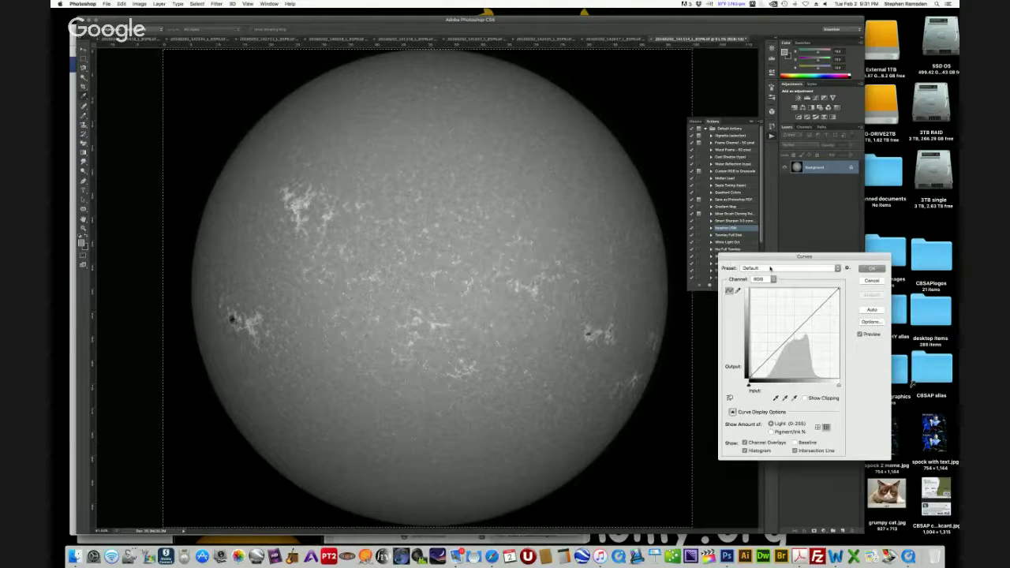
left_click(769, 268)
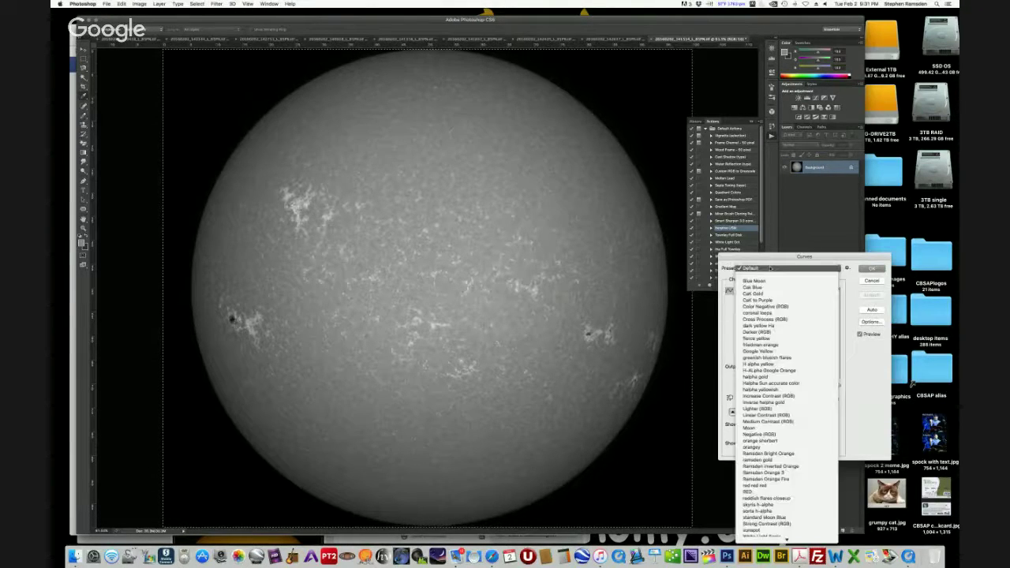
left_click(757, 299)
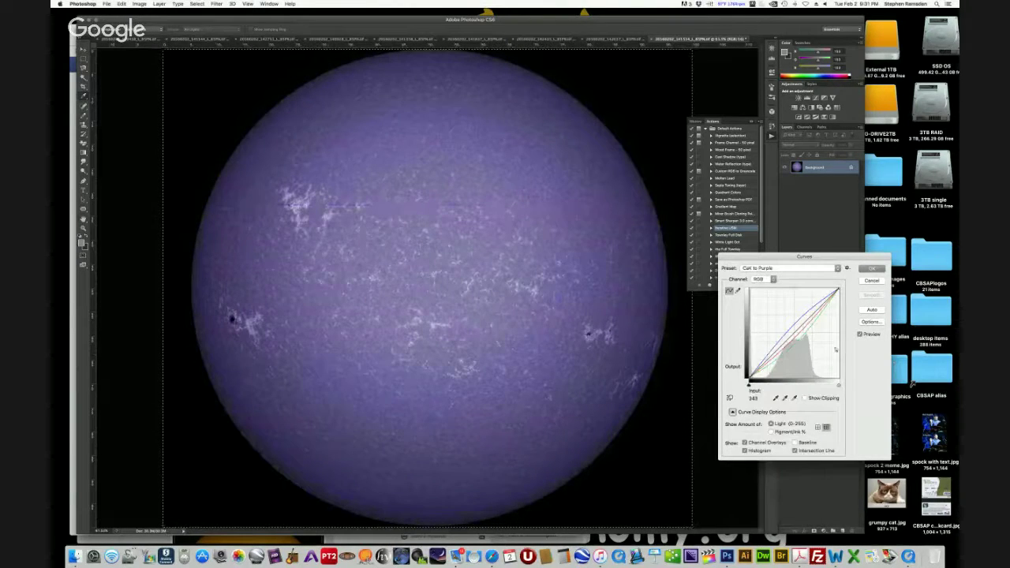
Review the red and green channel curves, raise the blue channel's point to input 140 and output 192, and apply the Curves adjustment
left_click(758, 280)
left_click(758, 286)
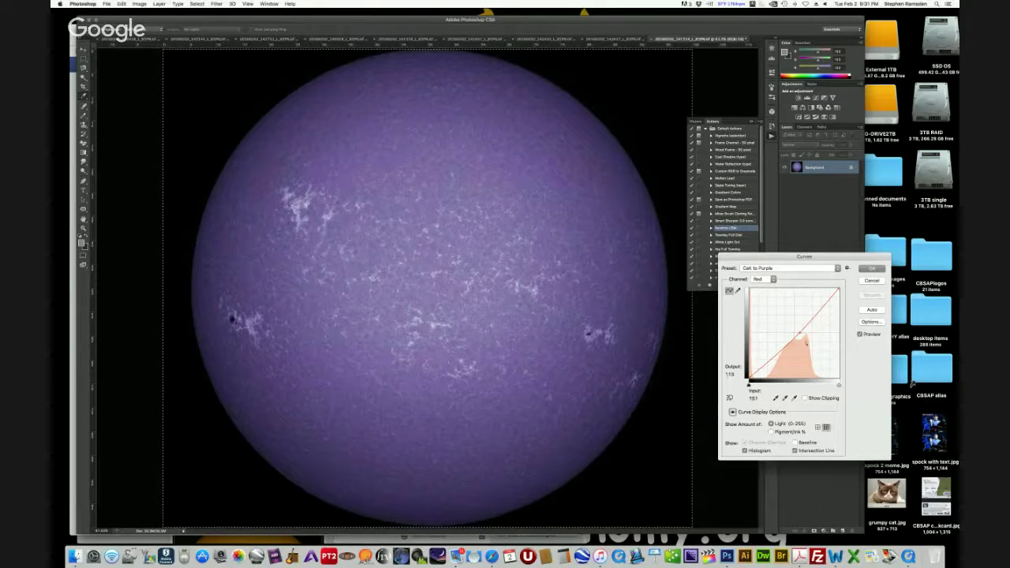
left_click(760, 280)
left_click(759, 290)
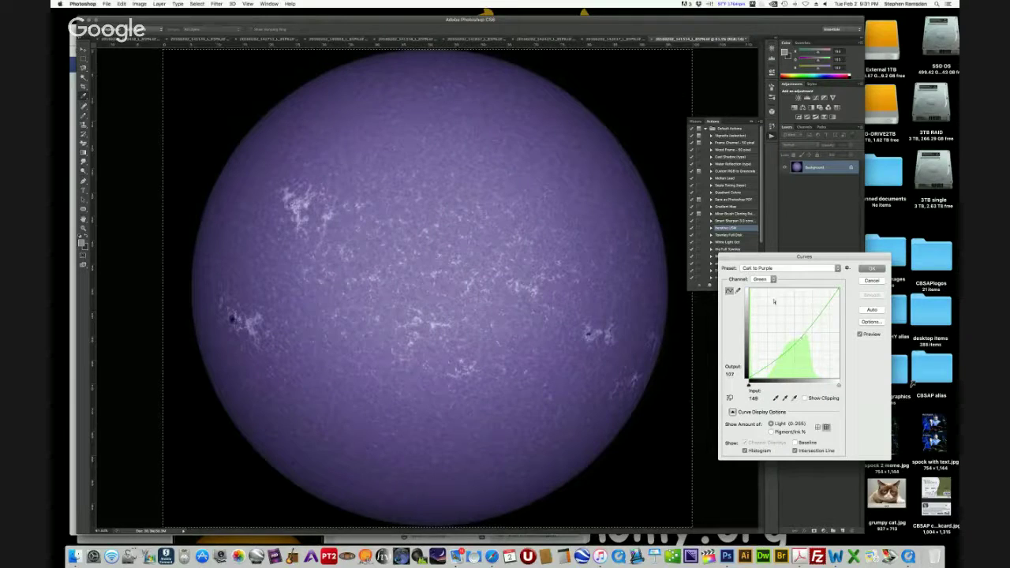
left_click(760, 280)
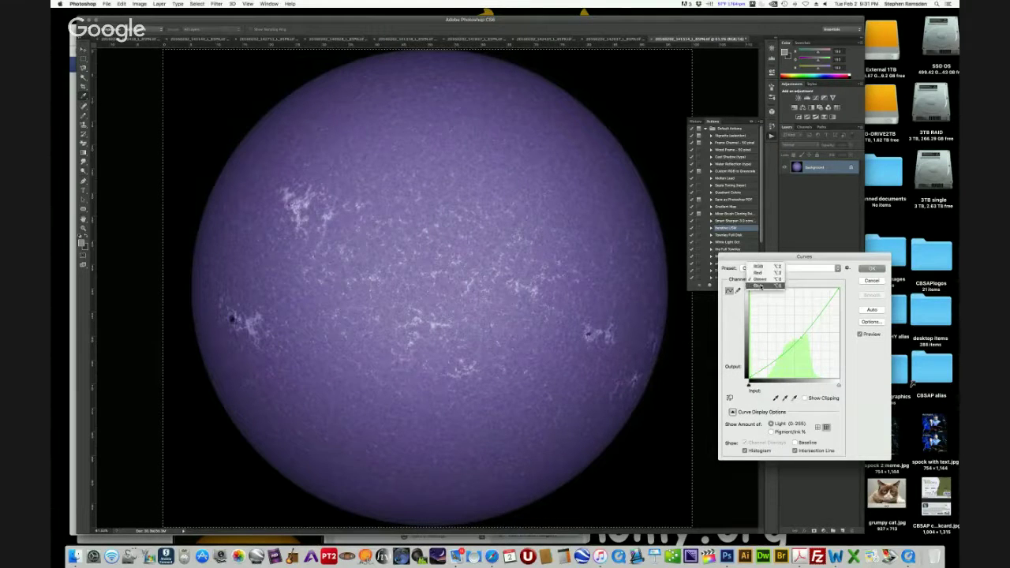
left_click(758, 284)
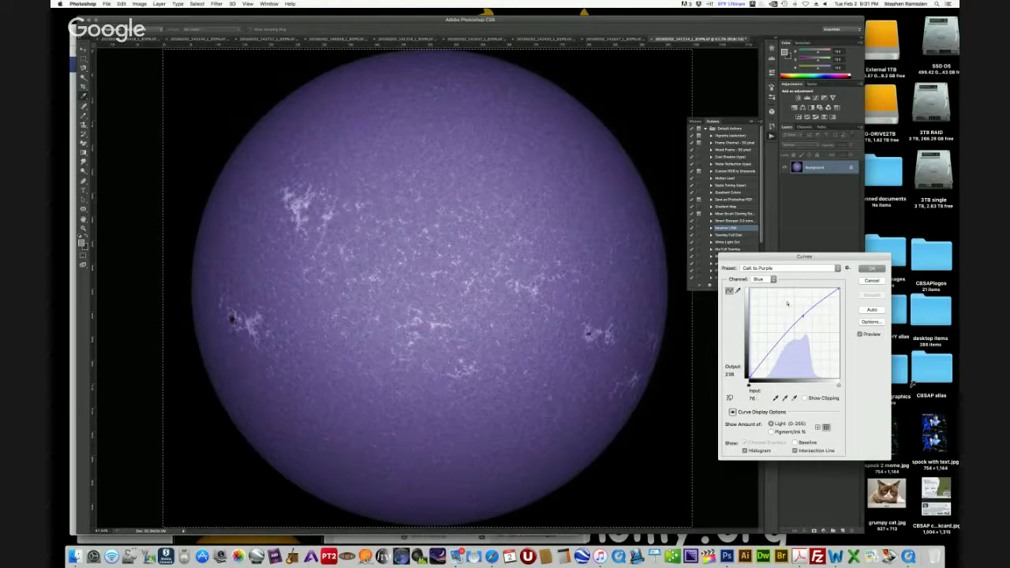
mouse_move(803, 314)
left_mouse_down()
mouse_move(799, 304)
mouse_move(804, 357)
mouse_move(799, 309)
left_mouse_up()
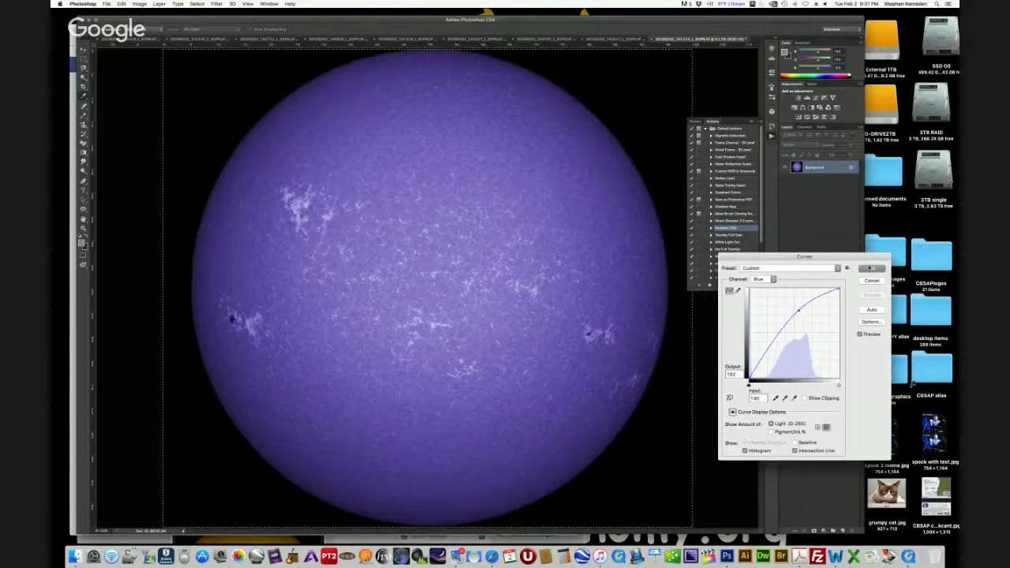
left_click(870, 268)
Save a copy of the purple disk to the Desktop as a JPEG named 20160202_141514_L_85PN
left_click(106, 4)
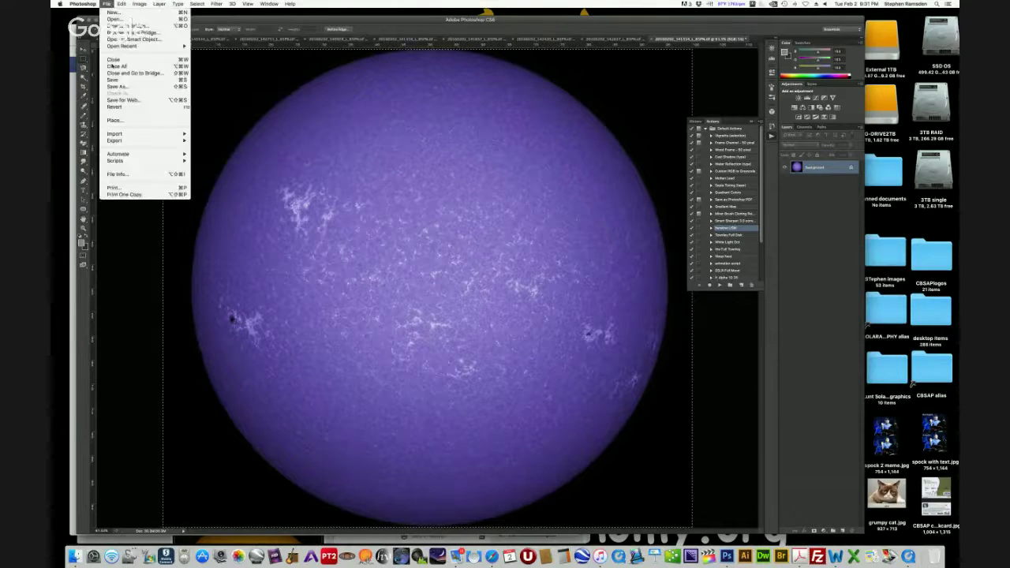
left_click(117, 86)
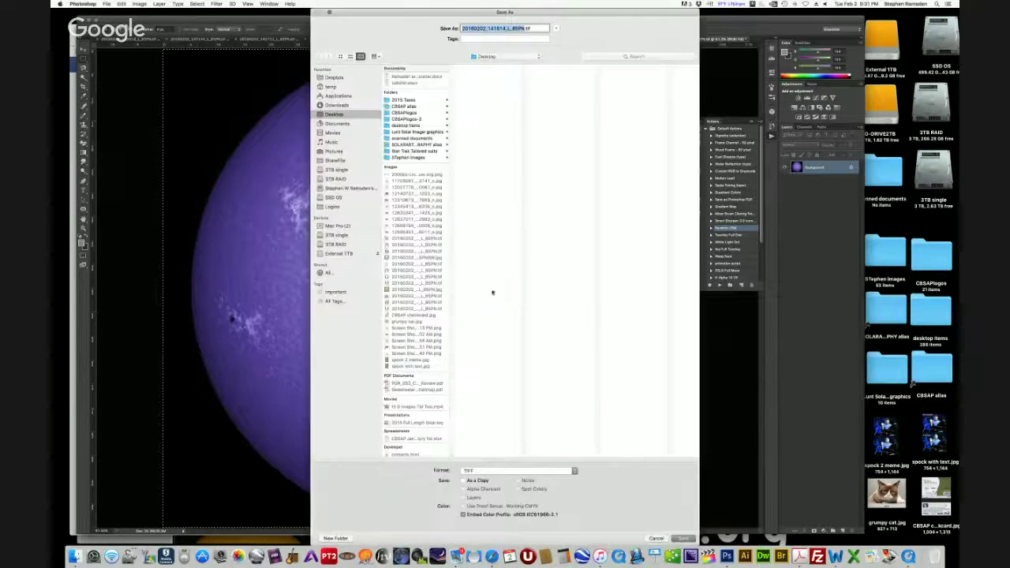
left_click(483, 470)
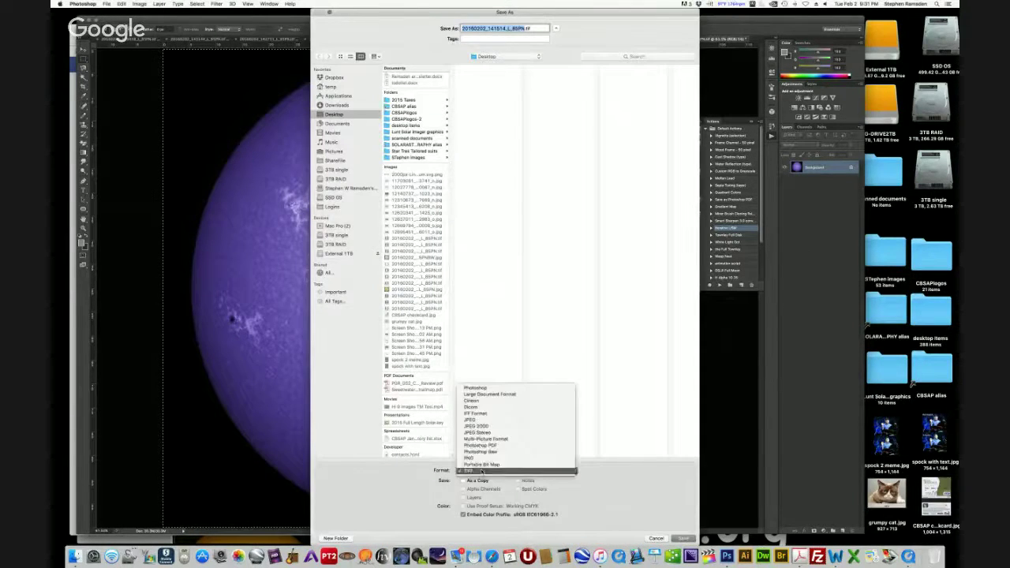
left_click(470, 420)
left_click(683, 538)
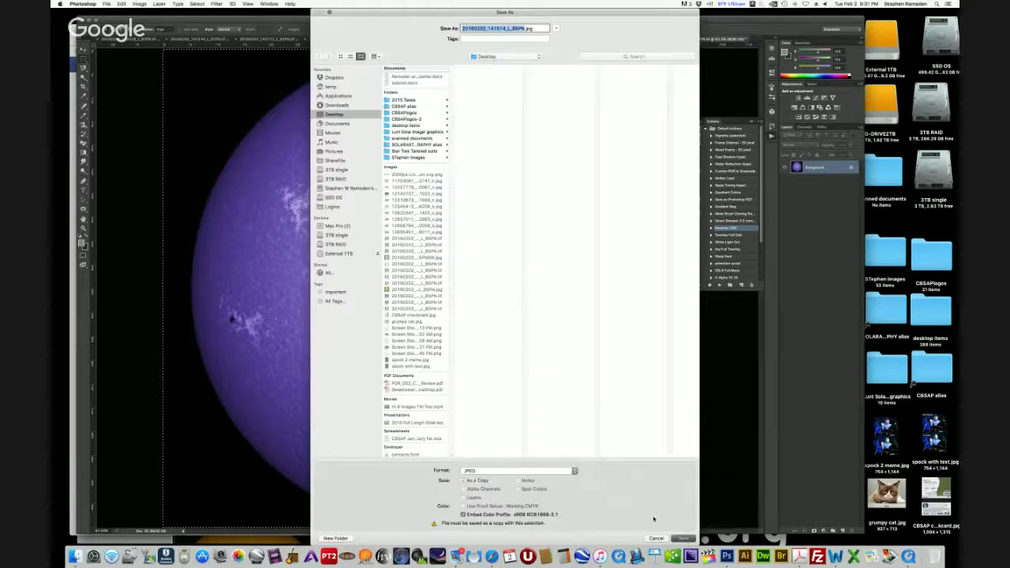
key("Return")
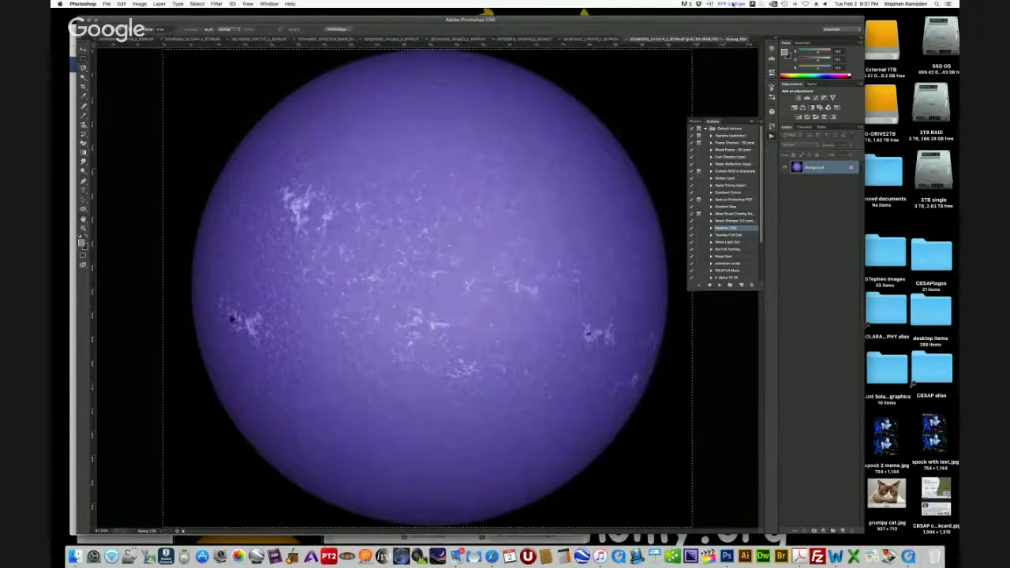
Look through the other open solar images and return to the purple disk
left_click(607, 38)
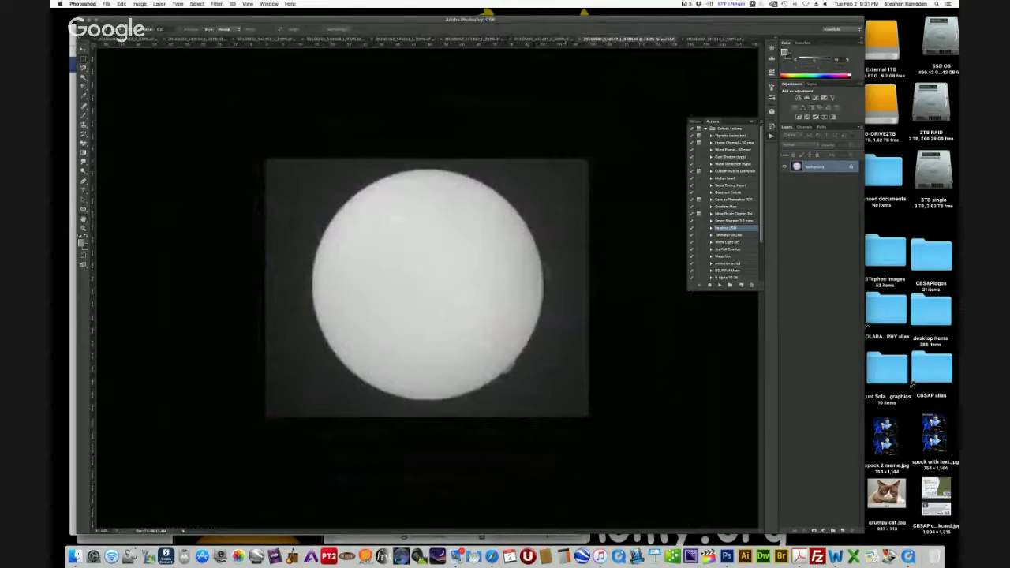
left_click(480, 39)
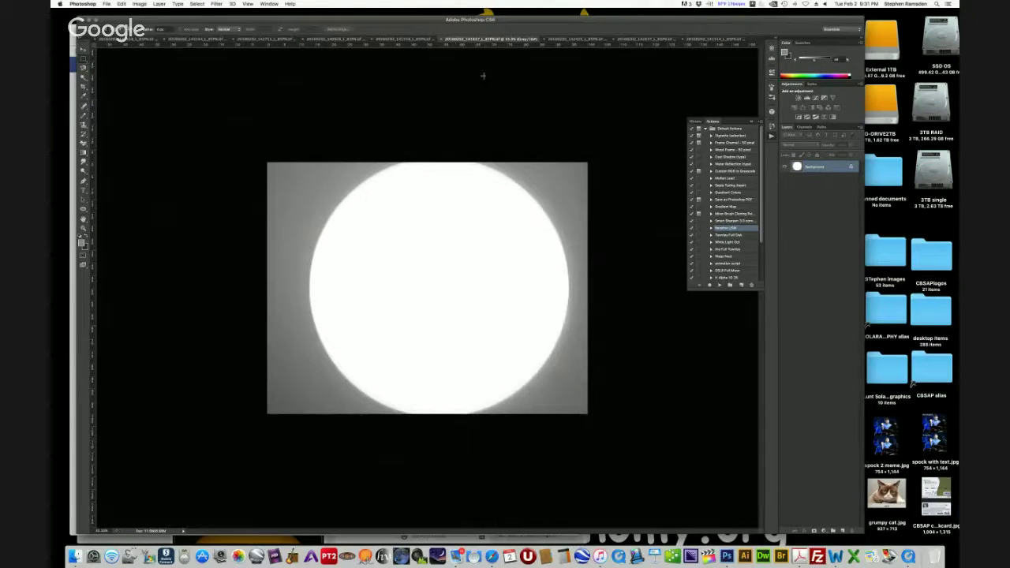
left_click(406, 39)
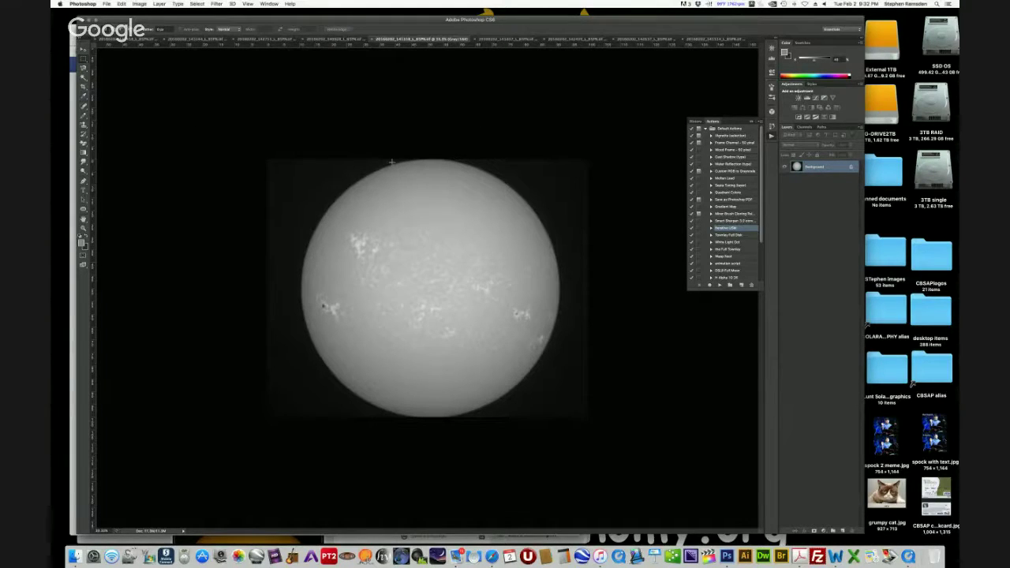
left_click(710, 39)
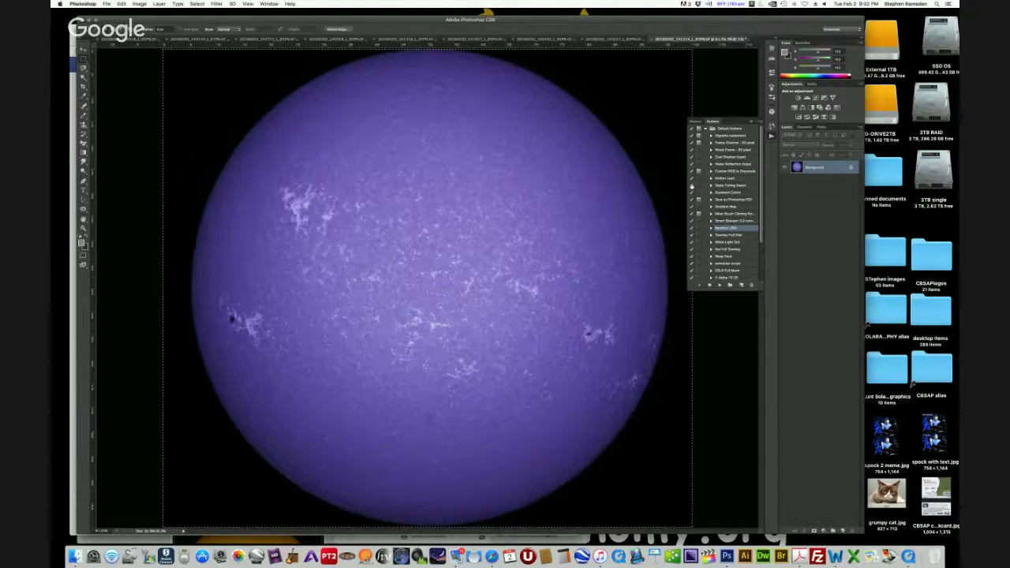
Revert the purple disk to its saved original and run the recorded Smart Sharpen 3.0 and USM actions on it
left_click(106, 4)
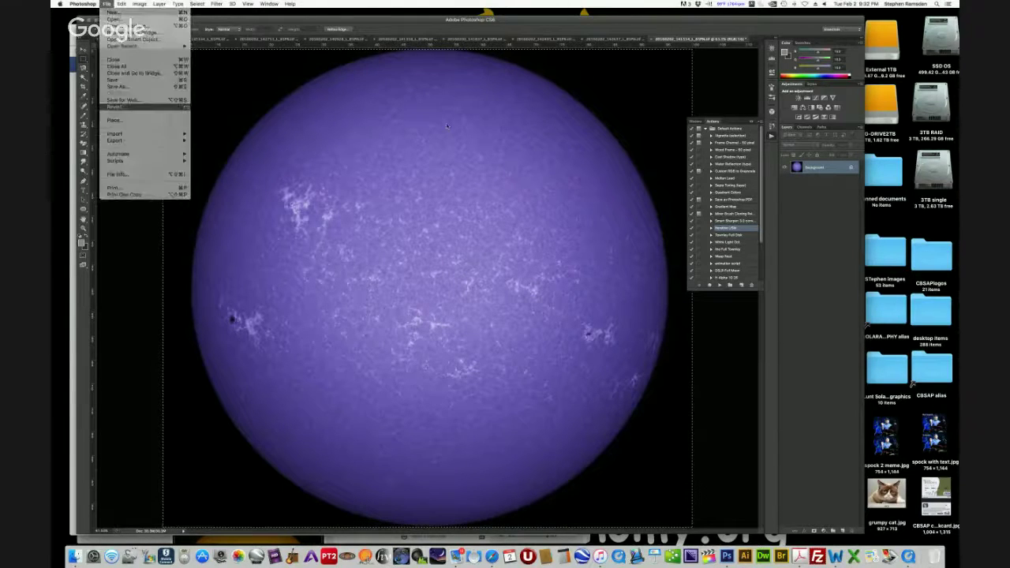
left_click(115, 107)
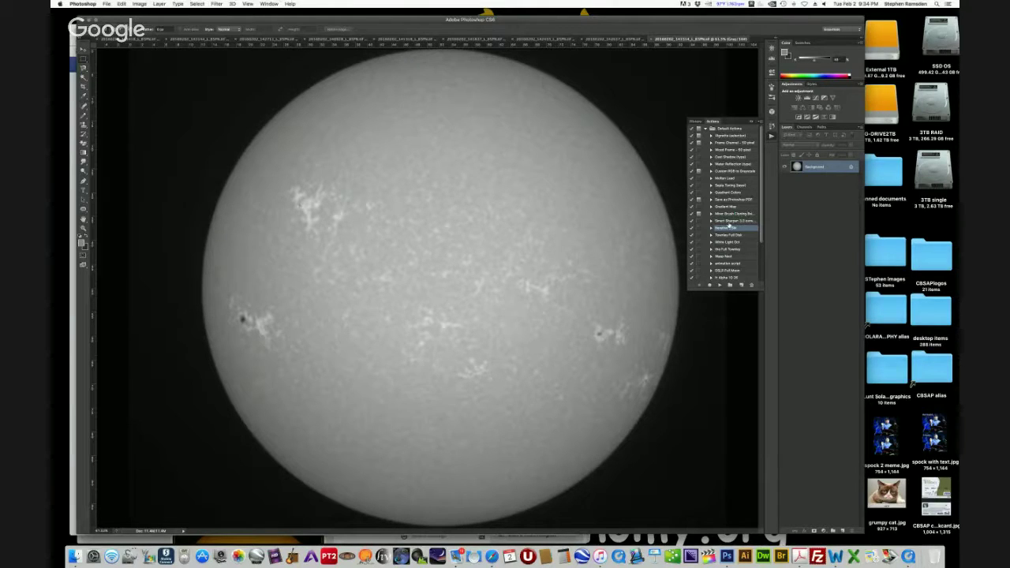
left_click(729, 221)
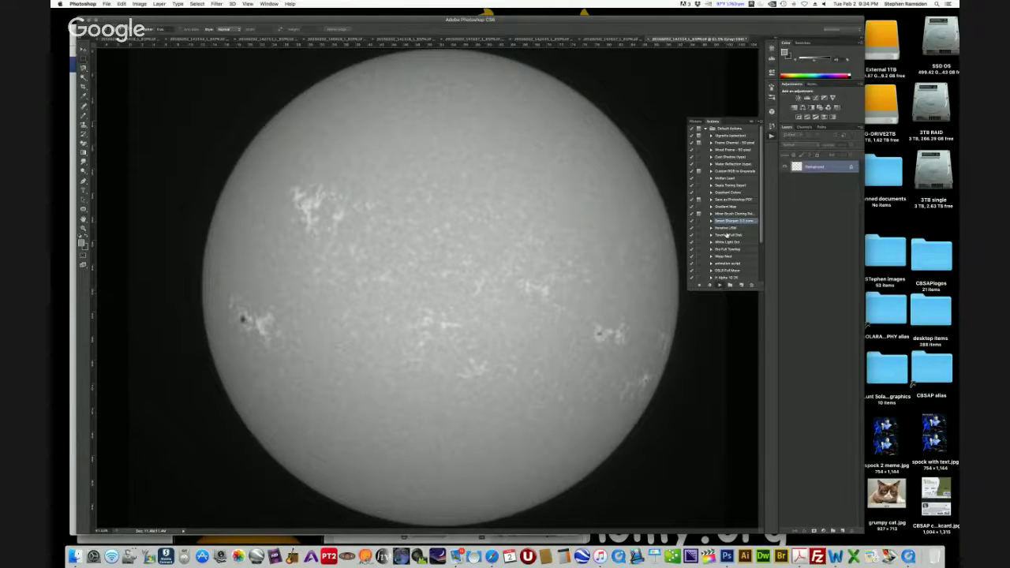
left_click(724, 227)
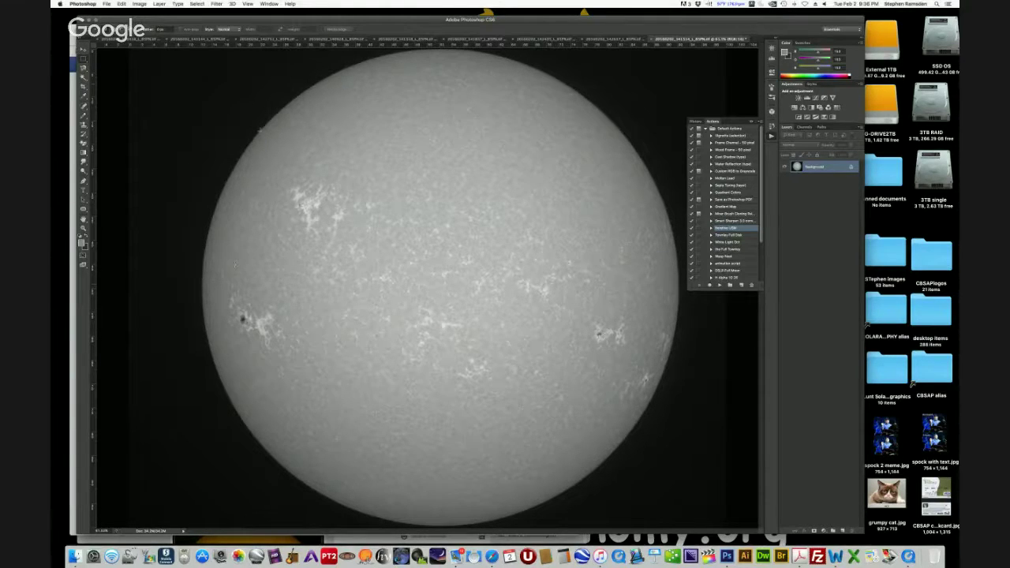
Select the whole dark background with the Magic Wand at a higher tolerance, and invert the selection to the solar disk
left_click(83, 76)
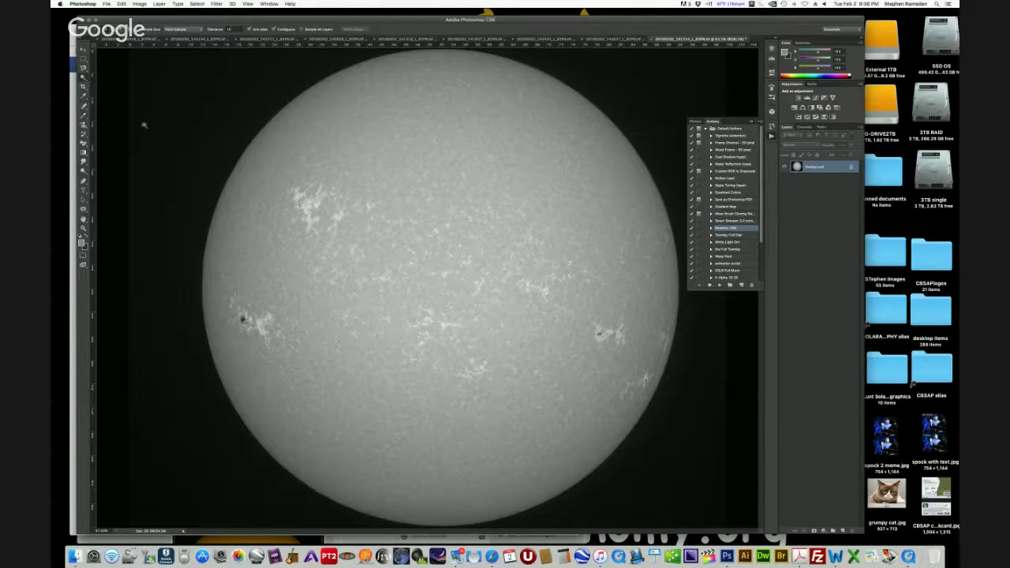
left_click(232, 135)
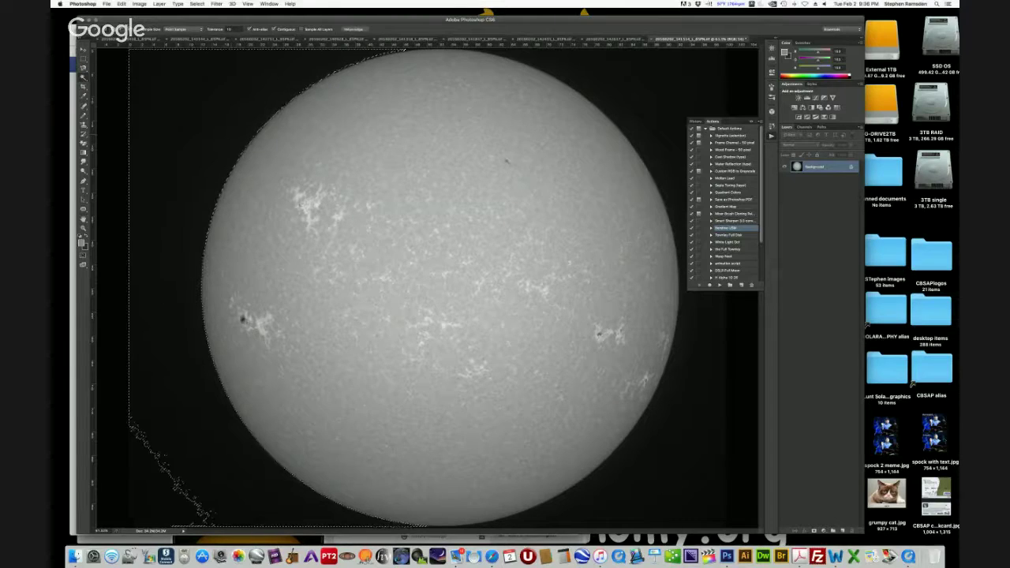
double_click(232, 28)
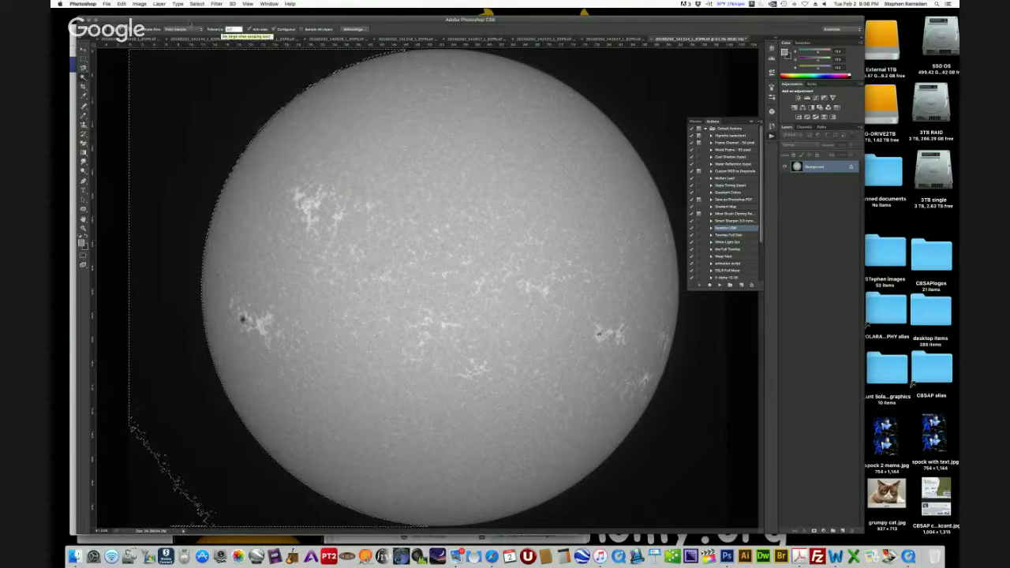
left_click(234, 90)
left_click(234, 90)
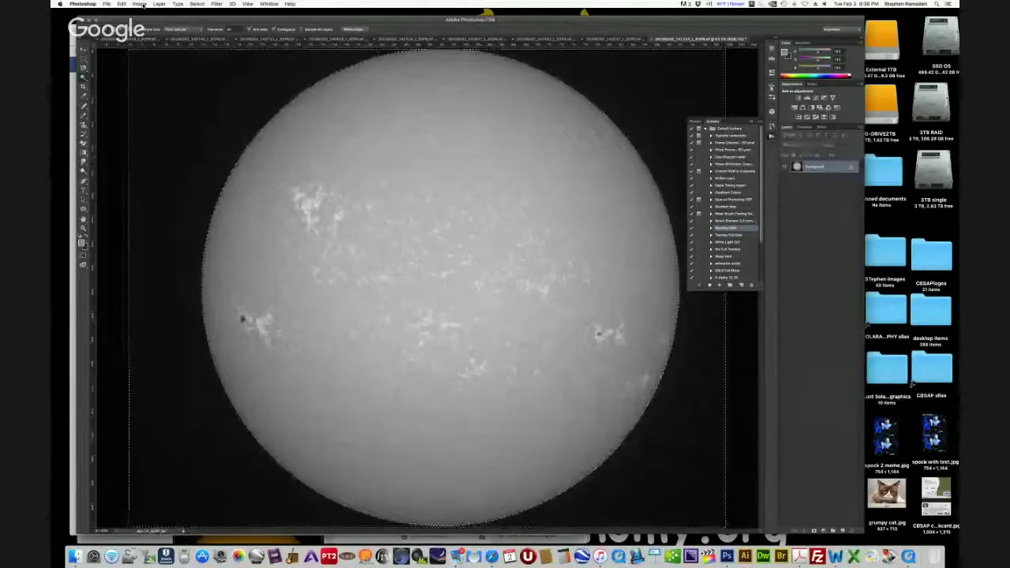
left_click(197, 4)
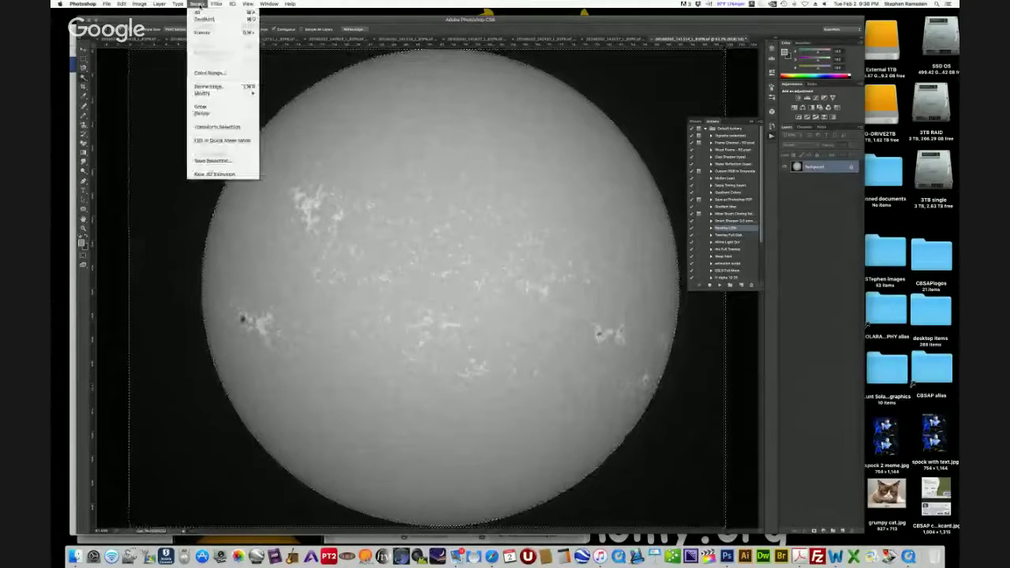
left_click(426, 116)
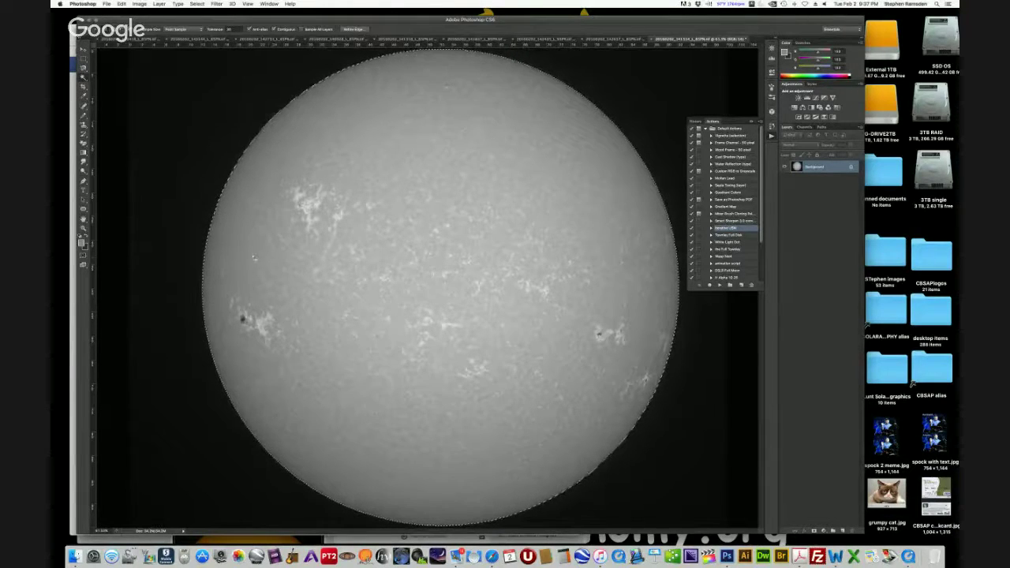
Contract the selection around the solar disk slightly inward from the limb
left_click(201, 5)
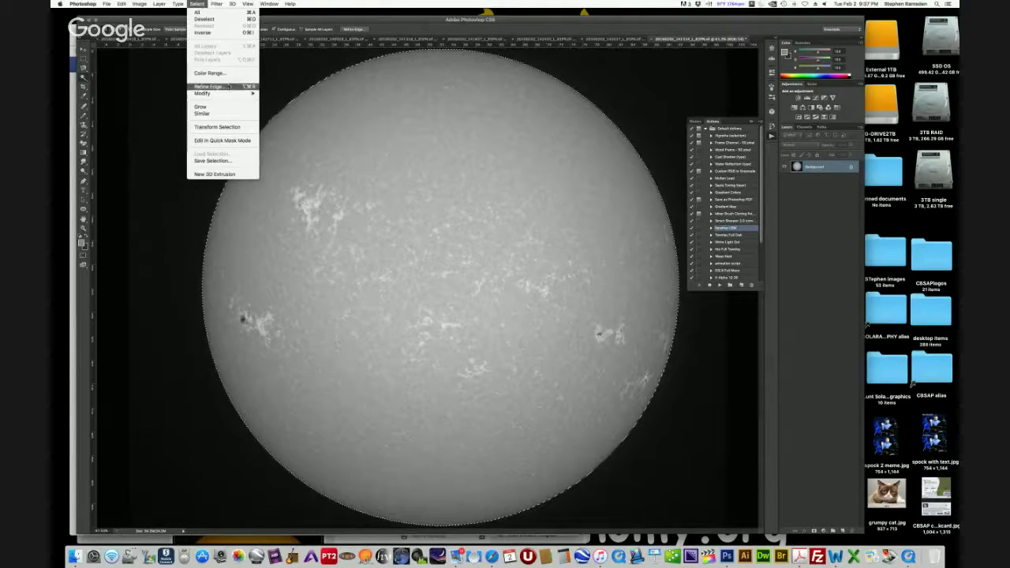
mouse_move(227, 93)
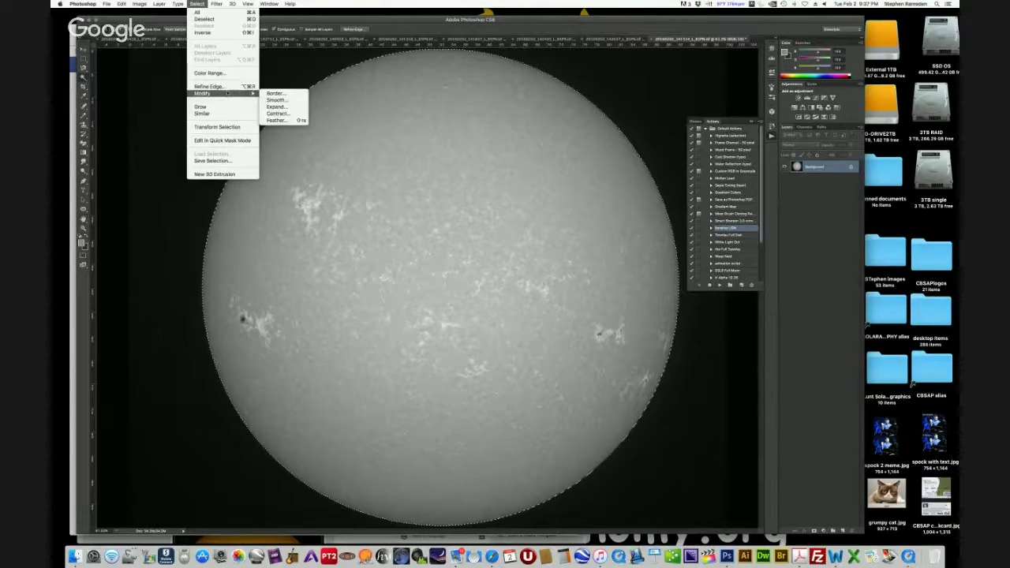
left_click(278, 113)
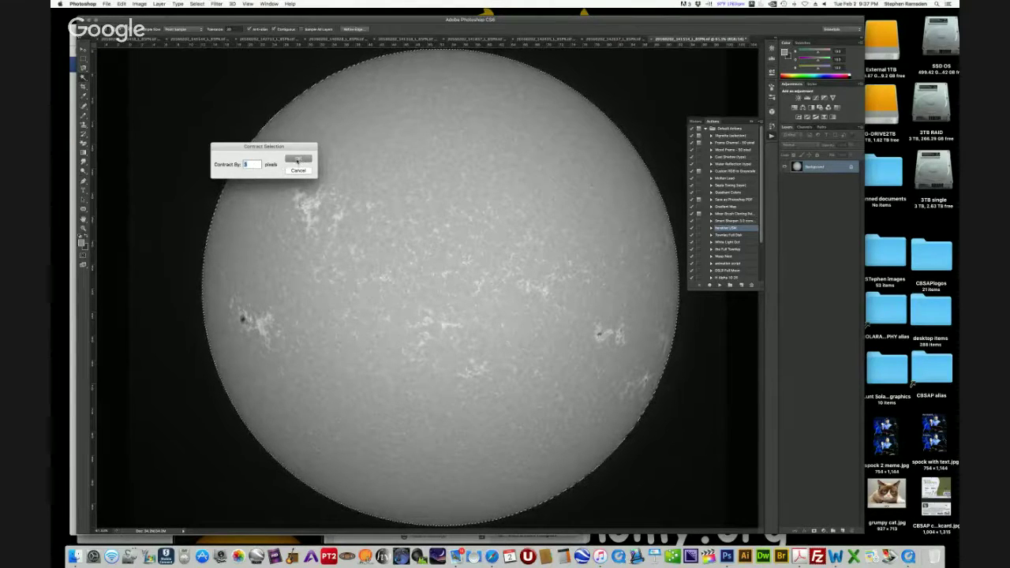
left_click(298, 159)
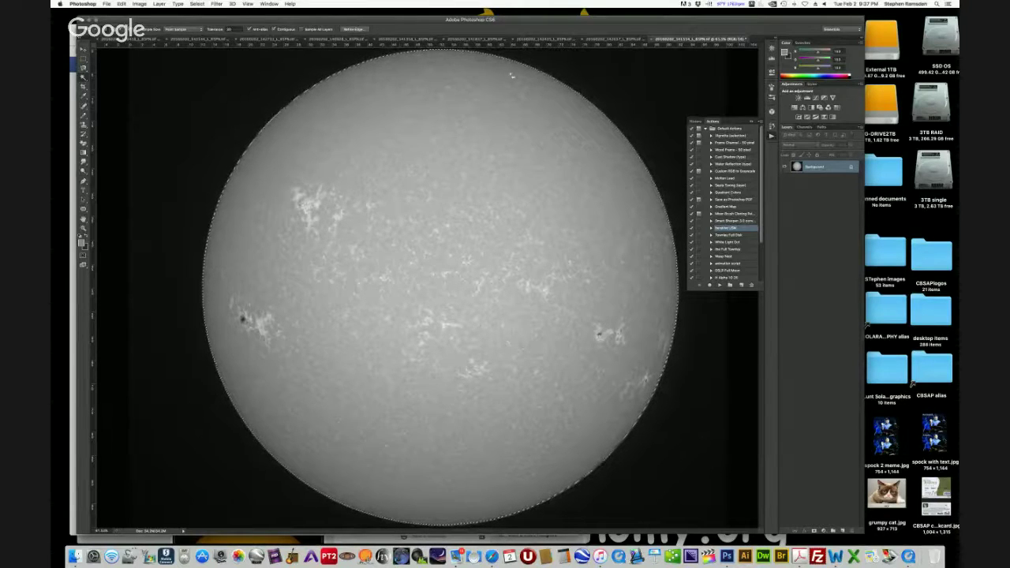
Feather the contracted selection around the solar disk and copy the selected disk
left_click(197, 4)
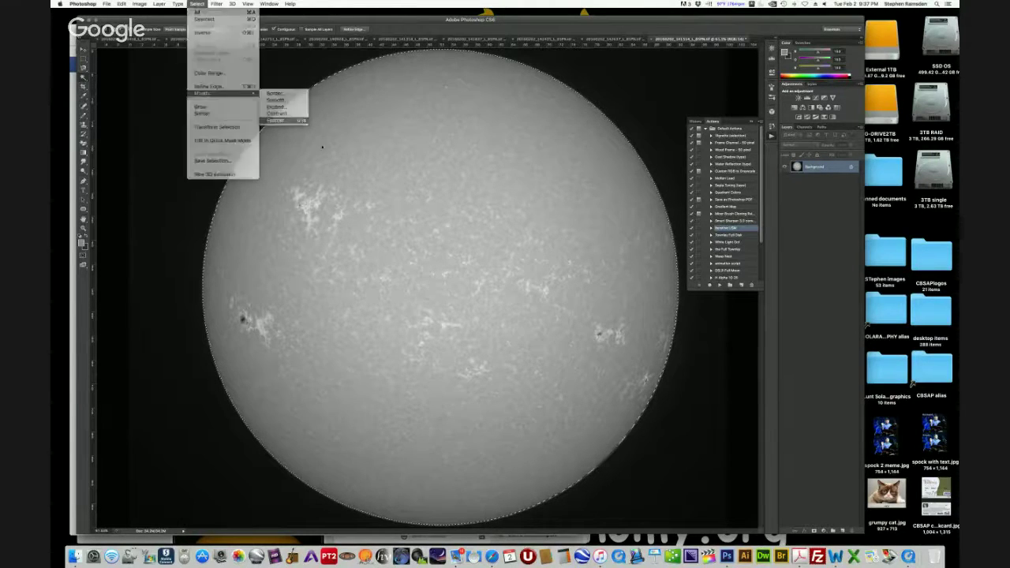
left_click(276, 119)
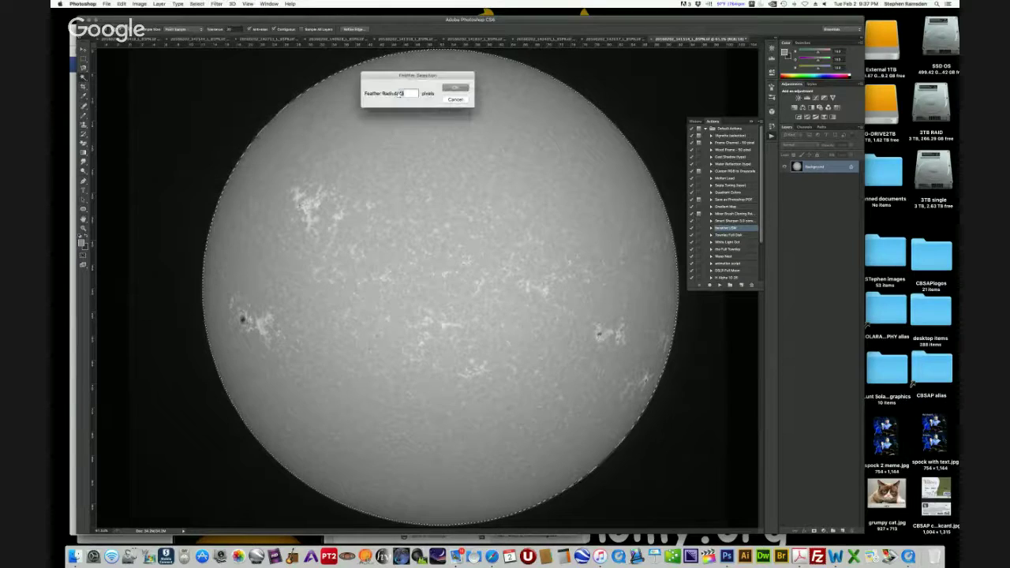
left_click(457, 88)
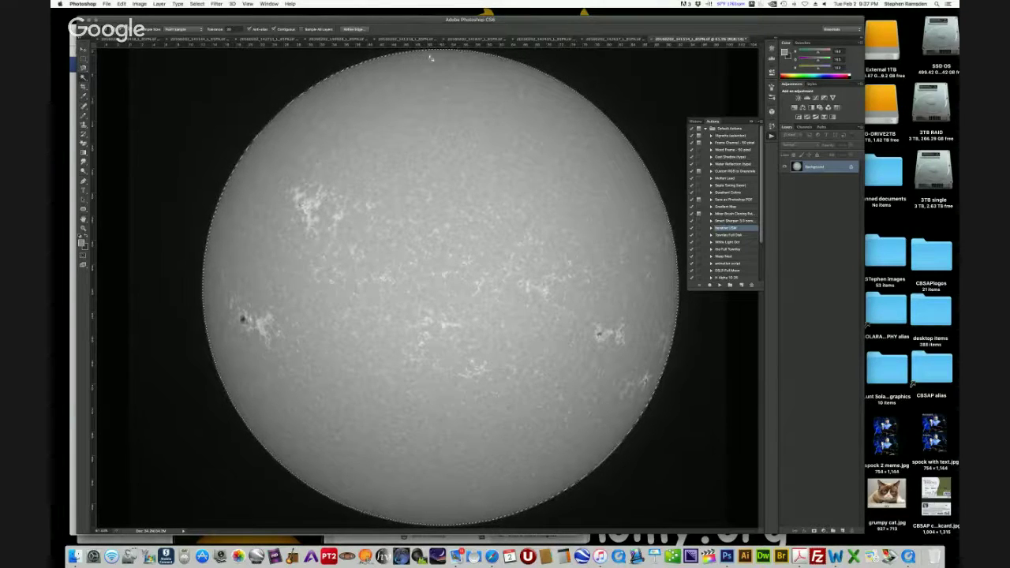
left_click(122, 4)
left_click(139, 62)
Switch to the overexposed solar image and run the recorded Smart Sharpen 3.0 and USM actions on it
left_click(414, 40)
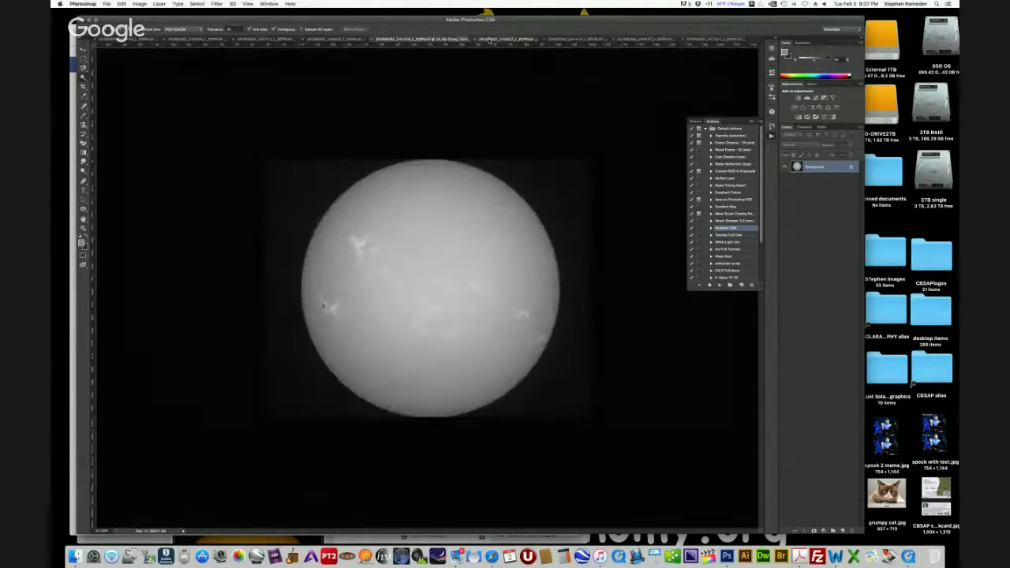
left_click(489, 40)
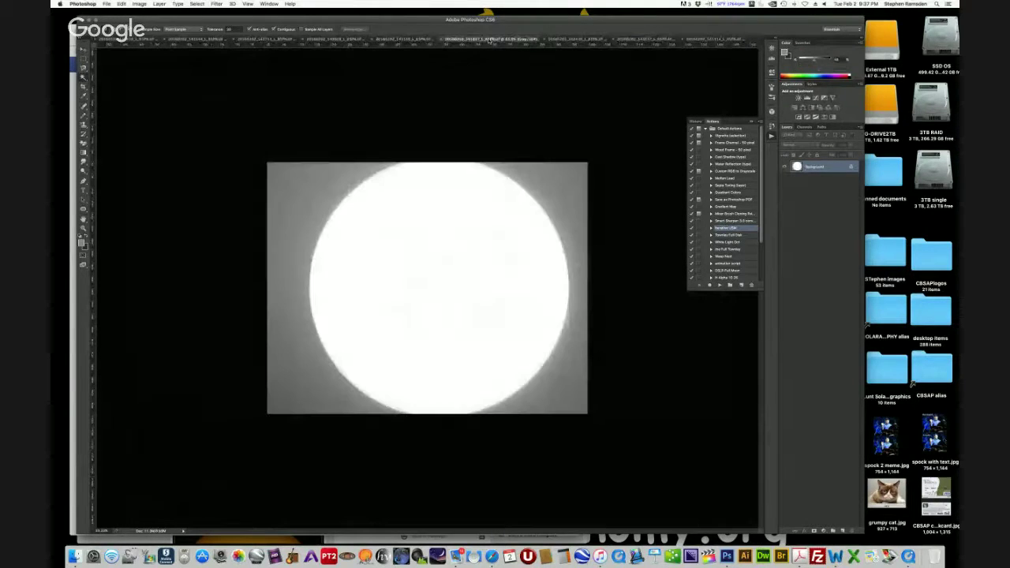
left_click(248, 4)
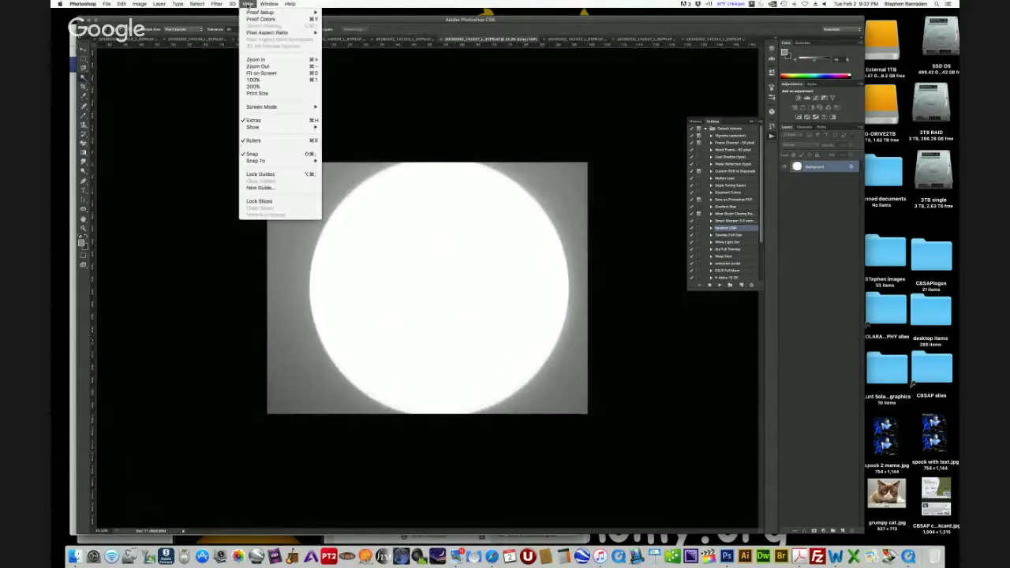
key("Return")
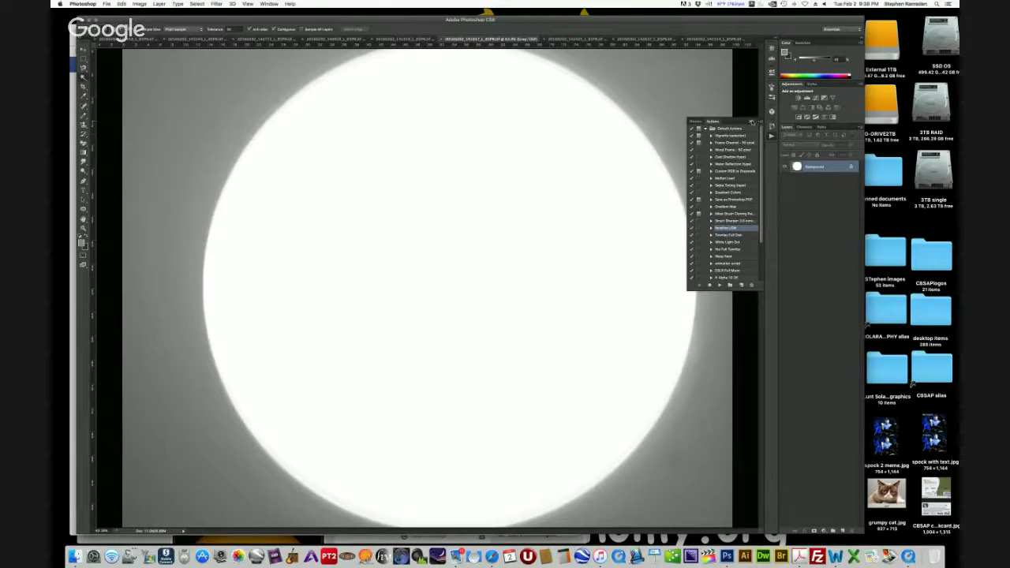
left_click(756, 120)
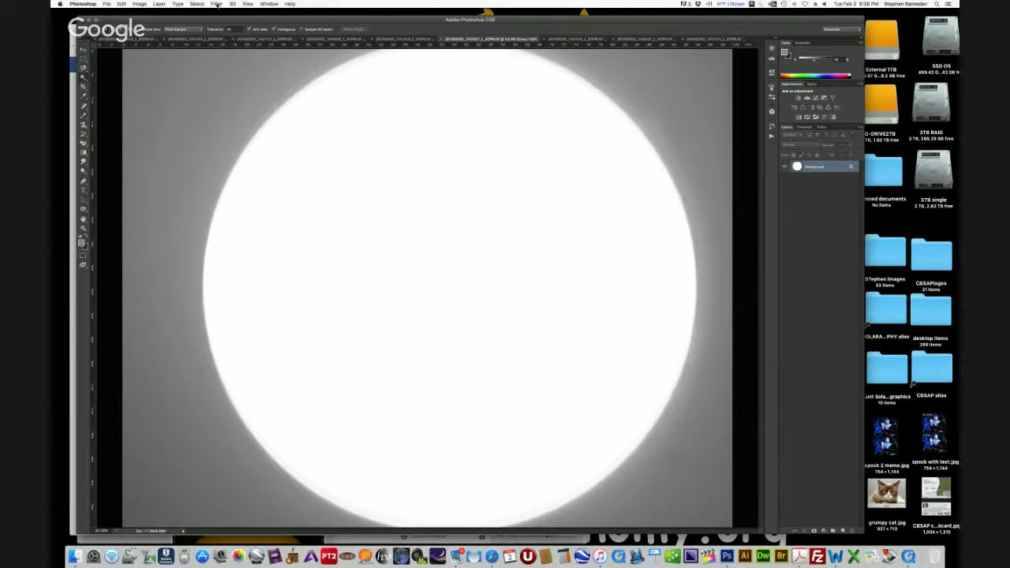
left_click(771, 136)
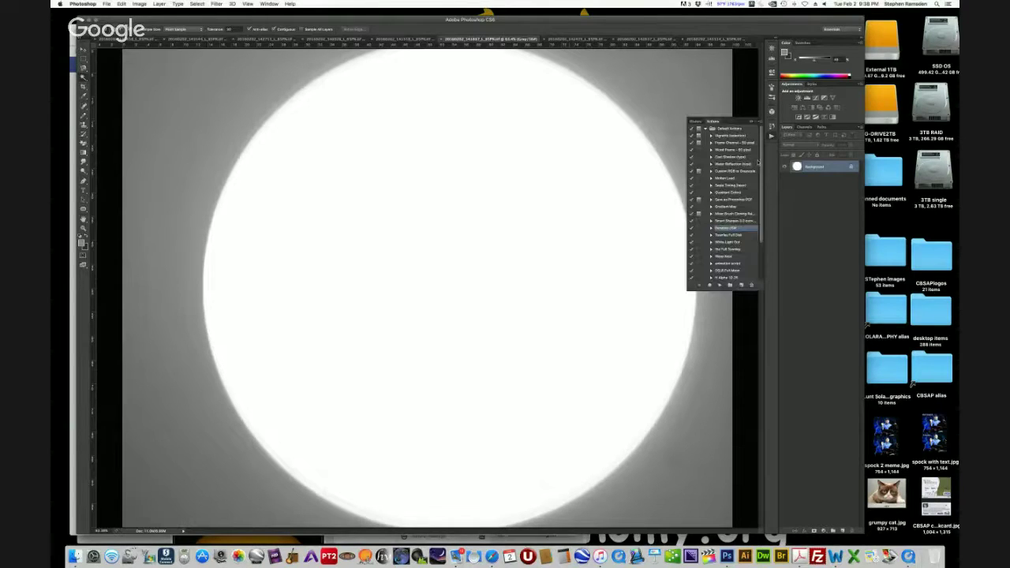
left_click(734, 221)
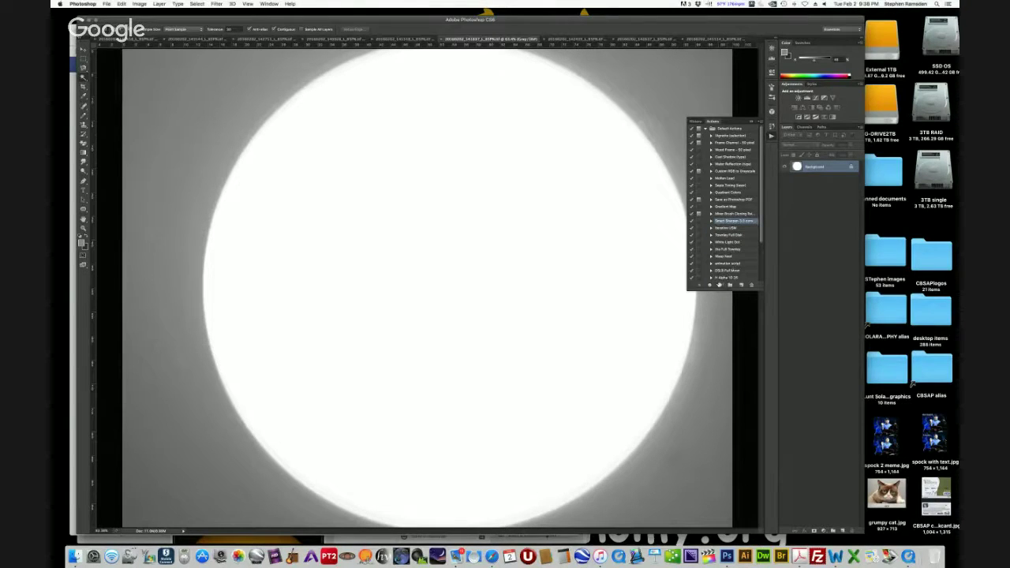
left_click(718, 285)
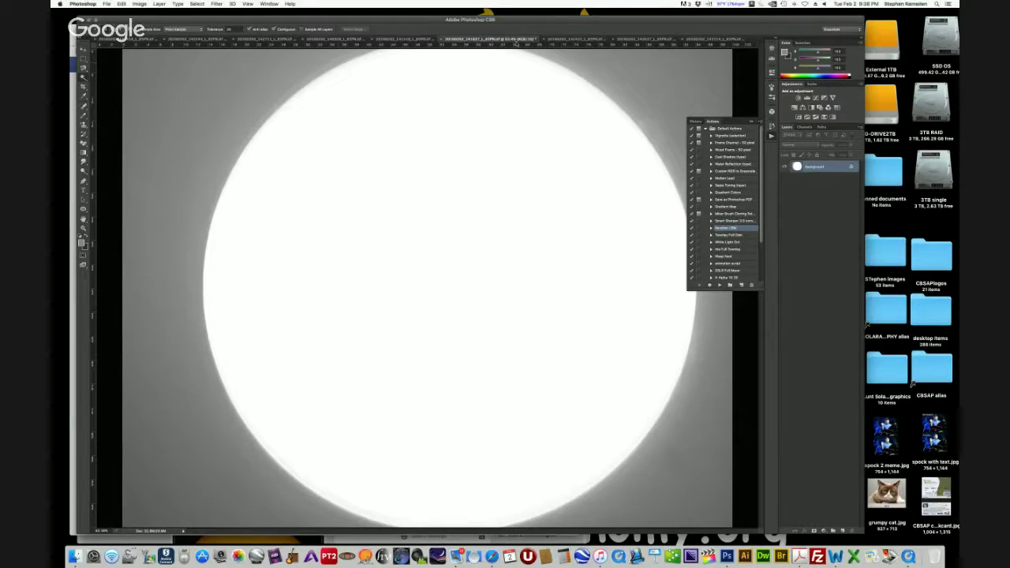
Darken the sky around the overexposed disk with Levels, raising the black input, lowering the midtones and setting the white input to 240
left_click(140, 4)
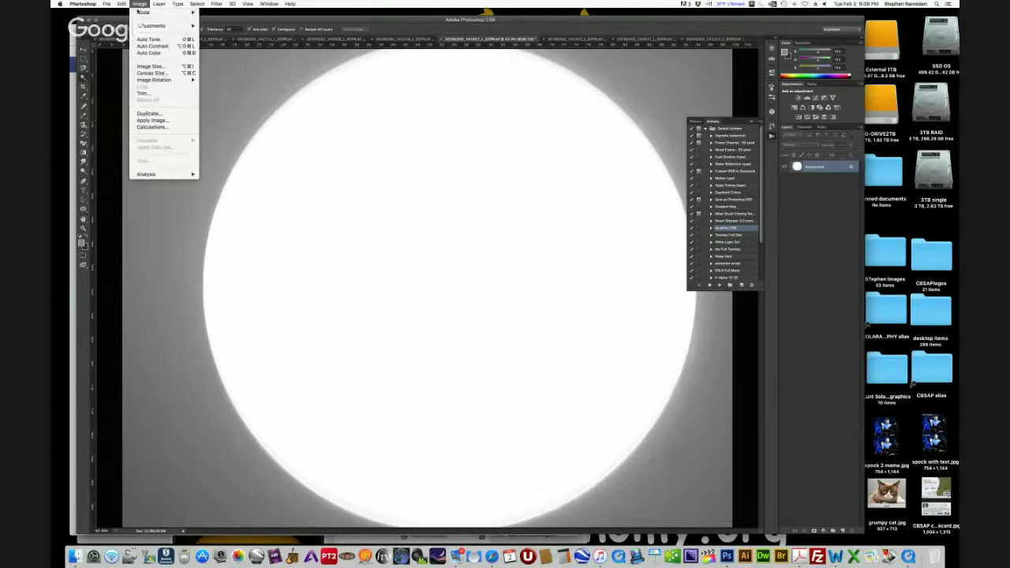
mouse_move(147, 26)
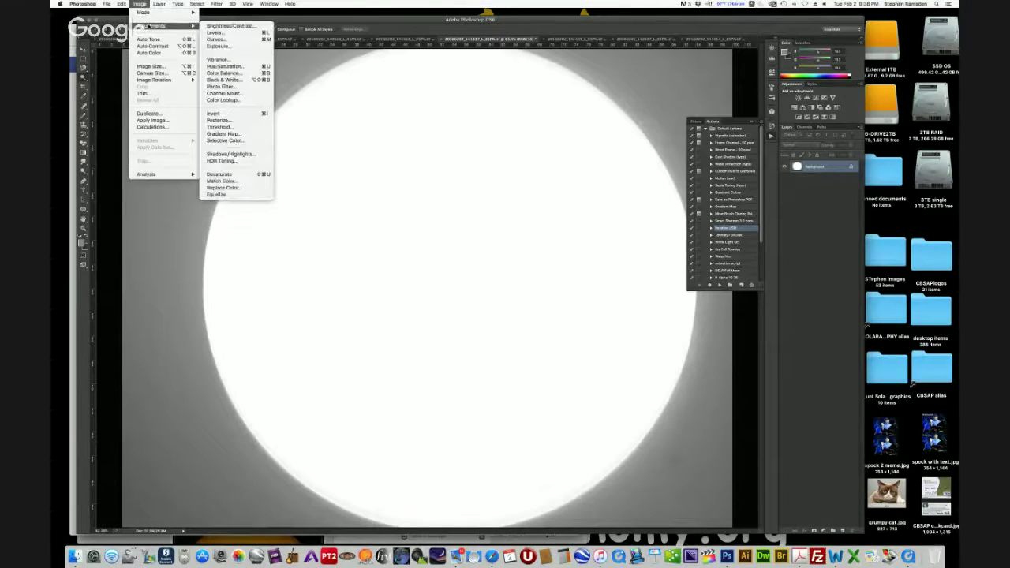
left_click(230, 34)
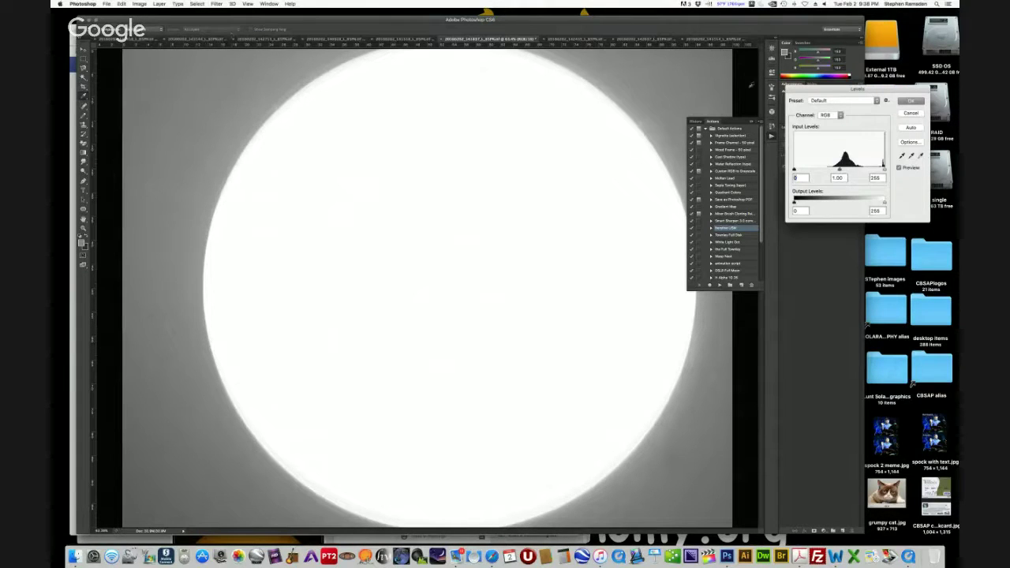
left_click_drag(818, 93, 189, 166)
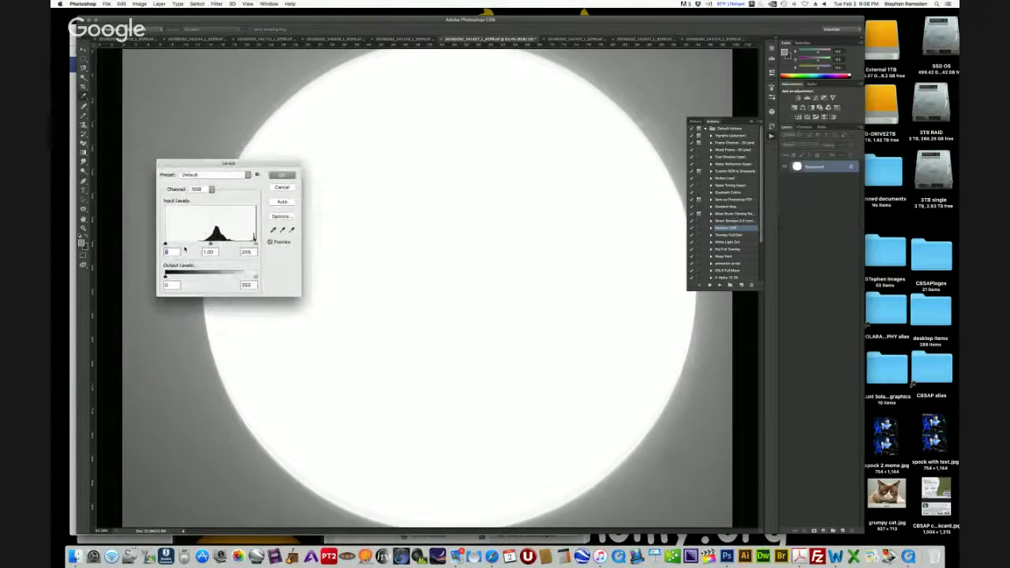
left_click_drag(166, 244, 248, 244)
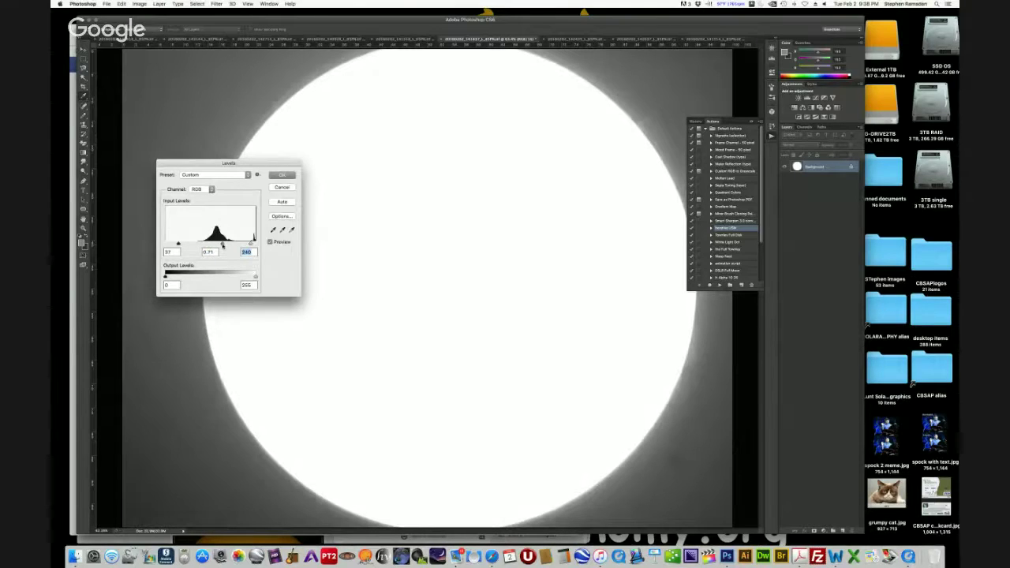
left_click_drag(222, 246, 224, 247)
left_click_drag(178, 244, 186, 244)
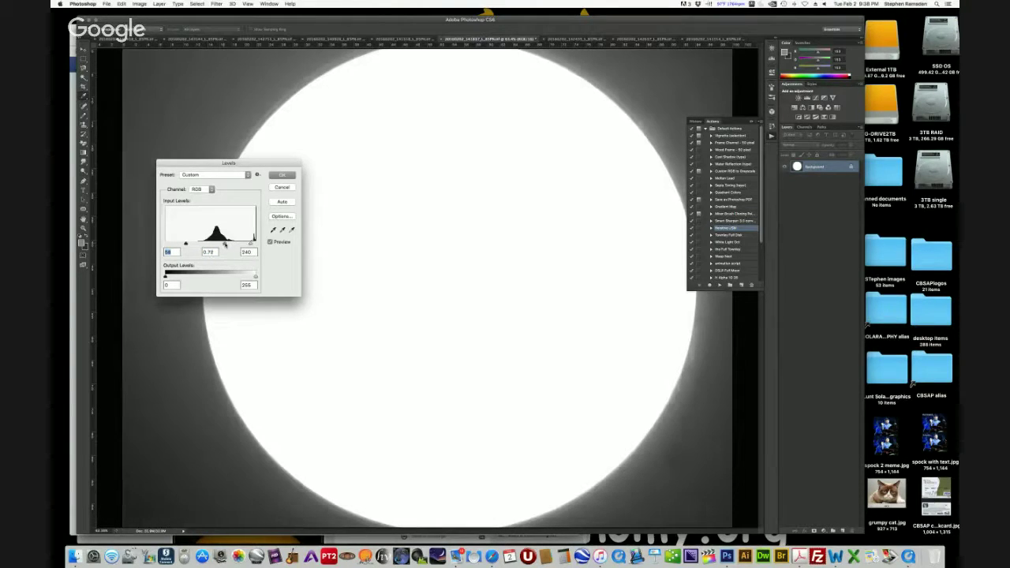
left_click_drag(224, 246, 226, 246)
key("Return")
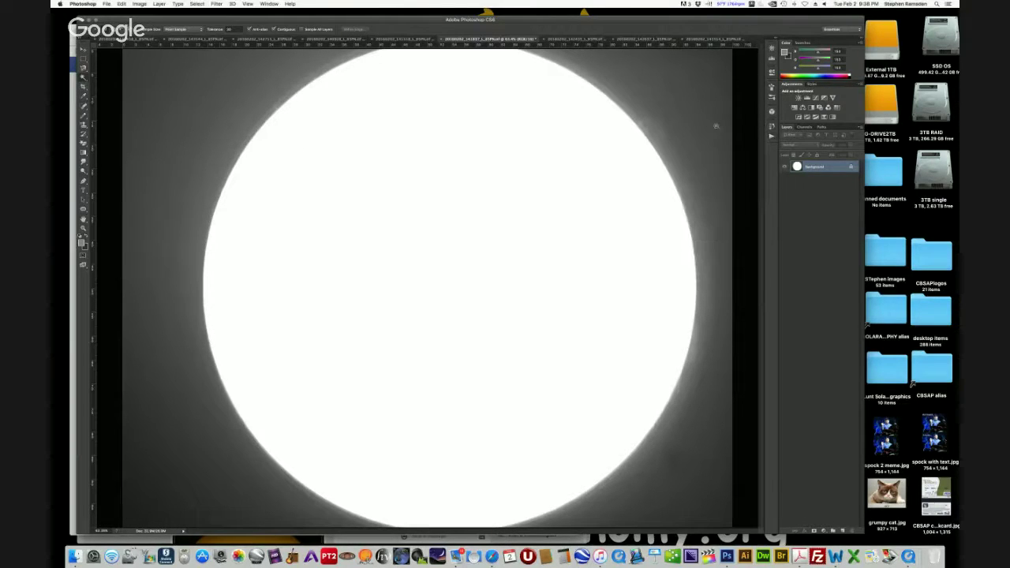
Paste the copied solar disk into the overexposed image and move it to line up over the white disk
left_click(122, 4)
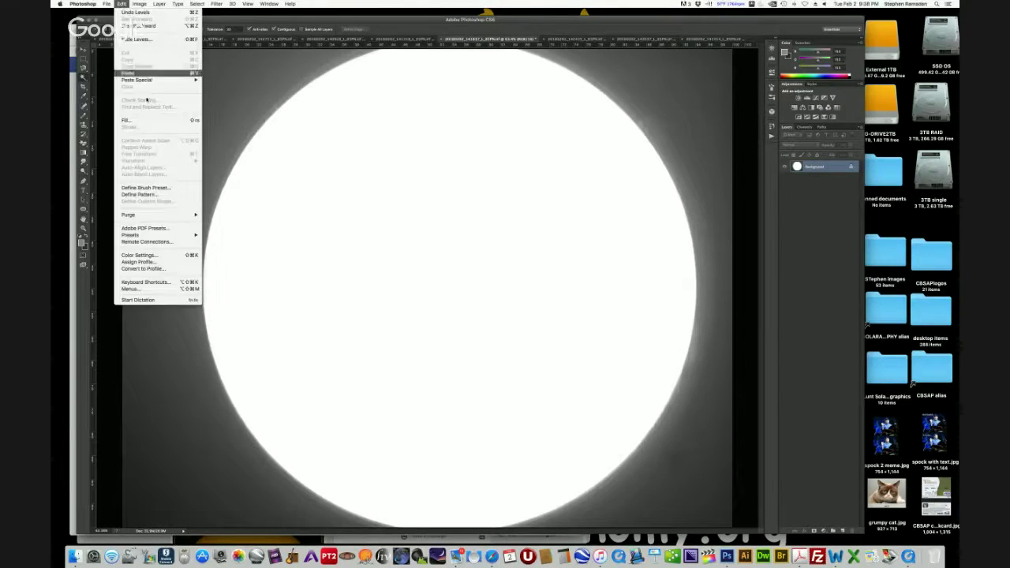
left_click(138, 74)
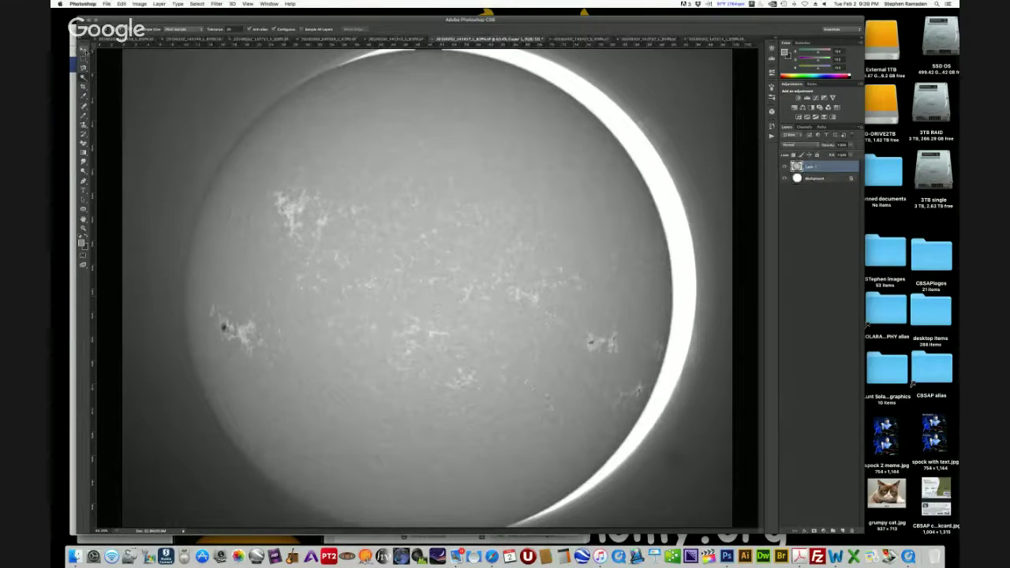
left_click(83, 50)
mouse_move(266, 172)
left_mouse_down()
mouse_move(290, 162)
mouse_move(263, 161)
left_mouse_up()
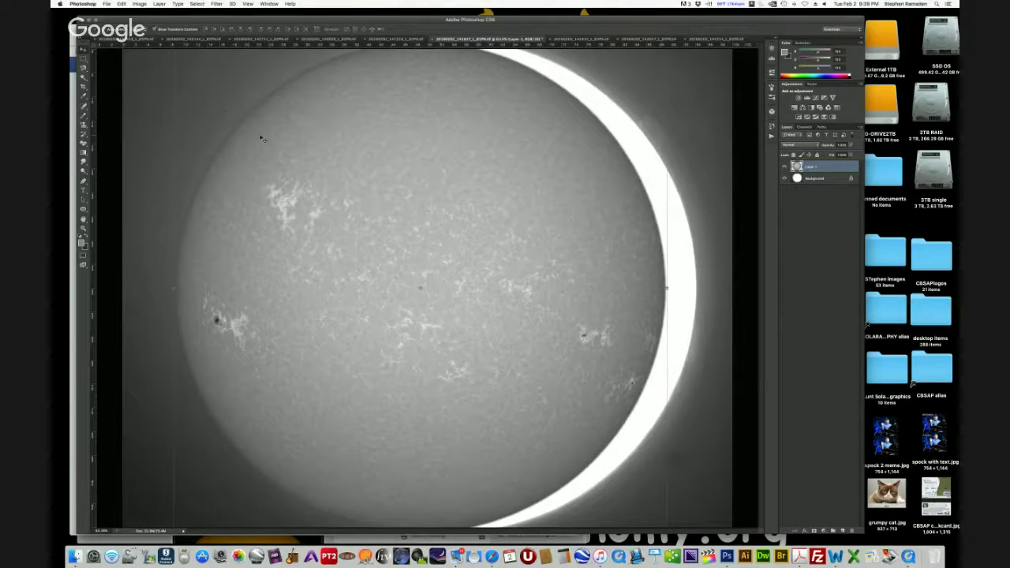
left_click_drag(265, 142, 287, 139)
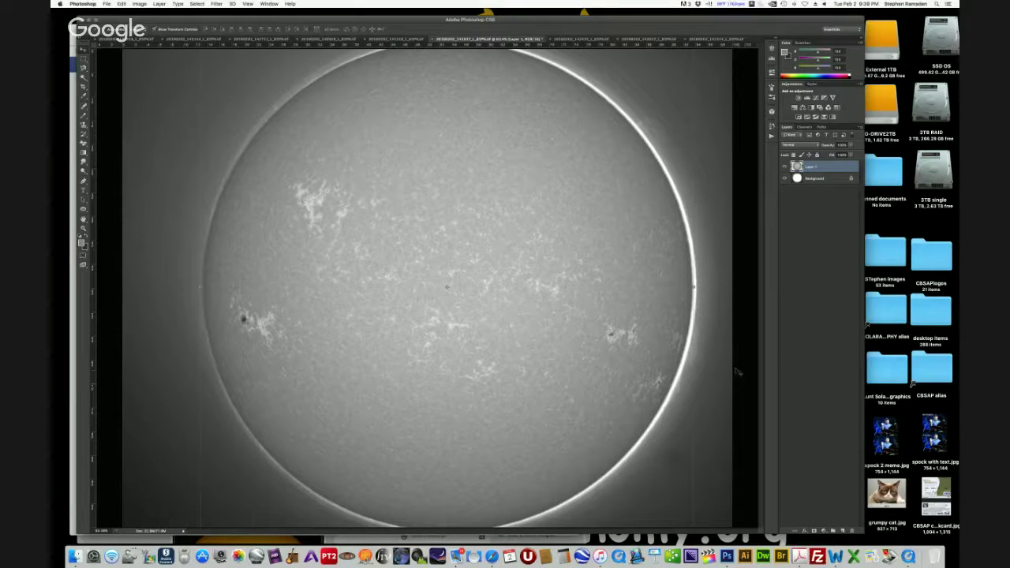
Try to enlarge the pasted disk layer slightly from its corners to cover the bright limb
left_click(216, 4)
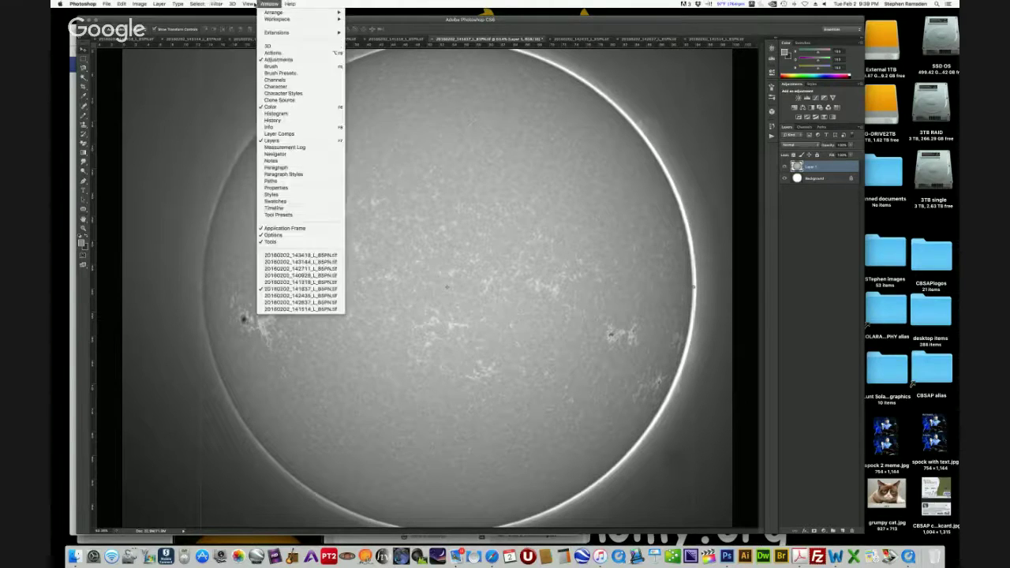
mouse_move(248, 4)
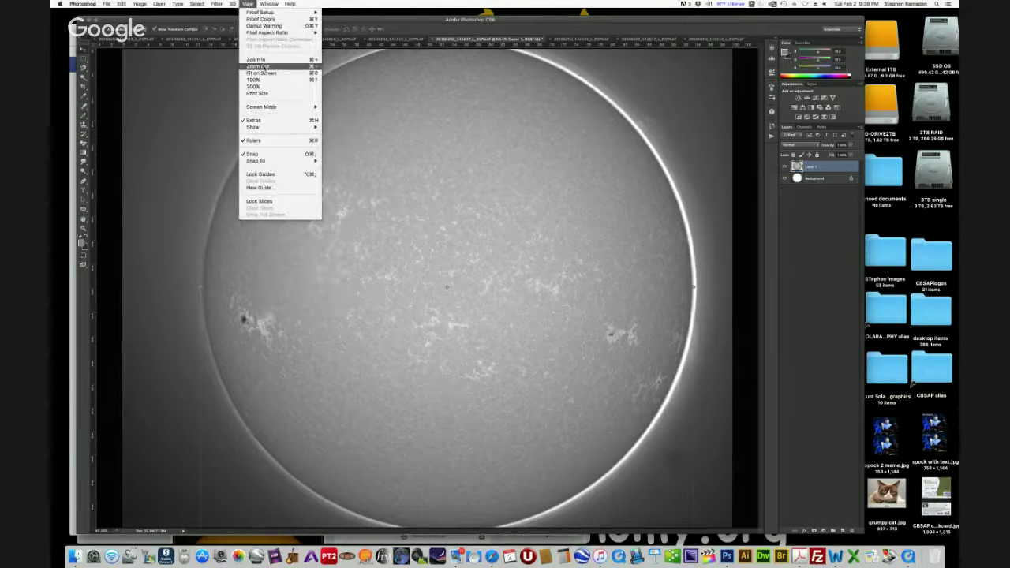
left_click(265, 67)
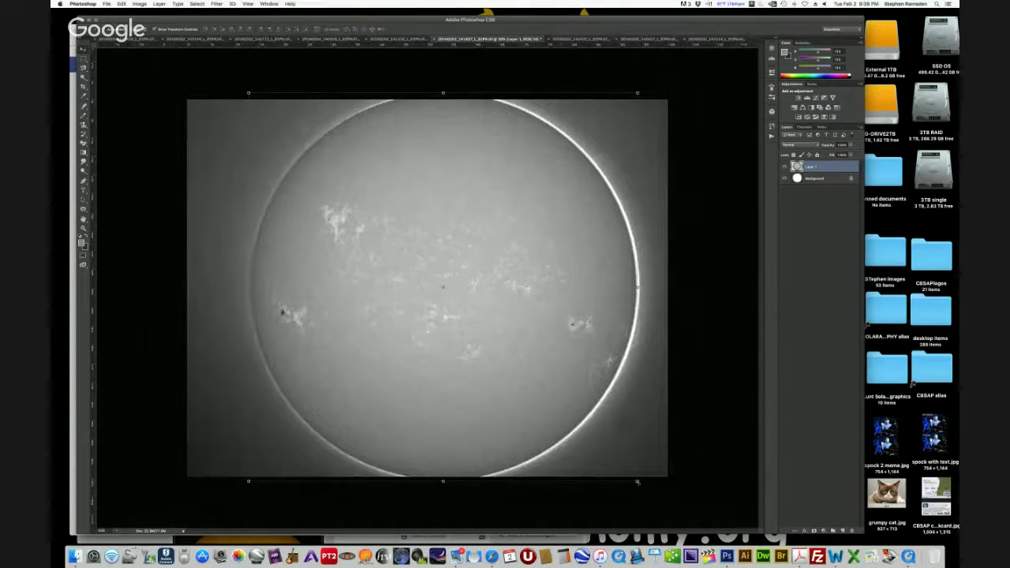
left_click_drag(638, 481, 639, 482)
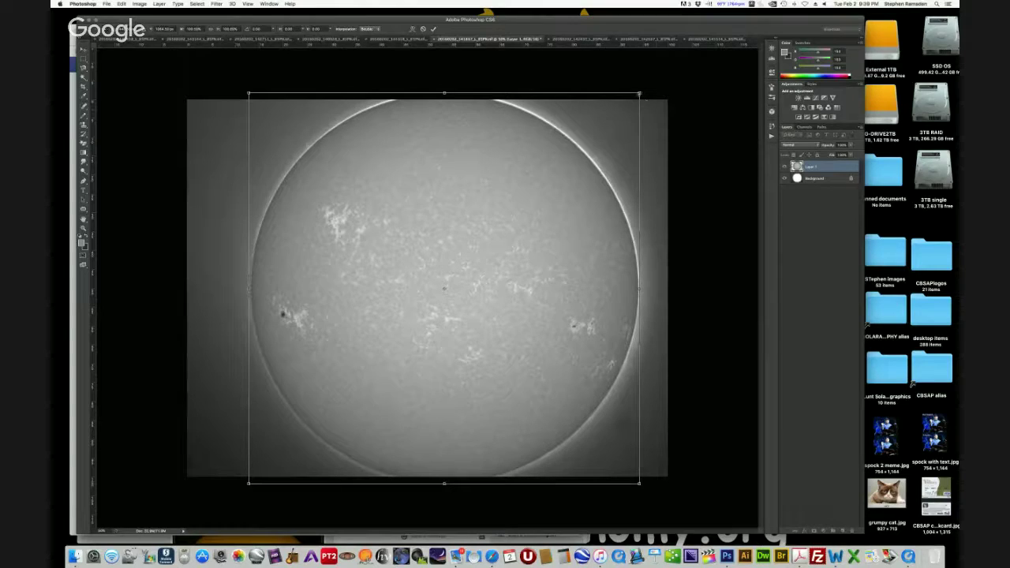
left_click_drag(639, 93, 640, 91)
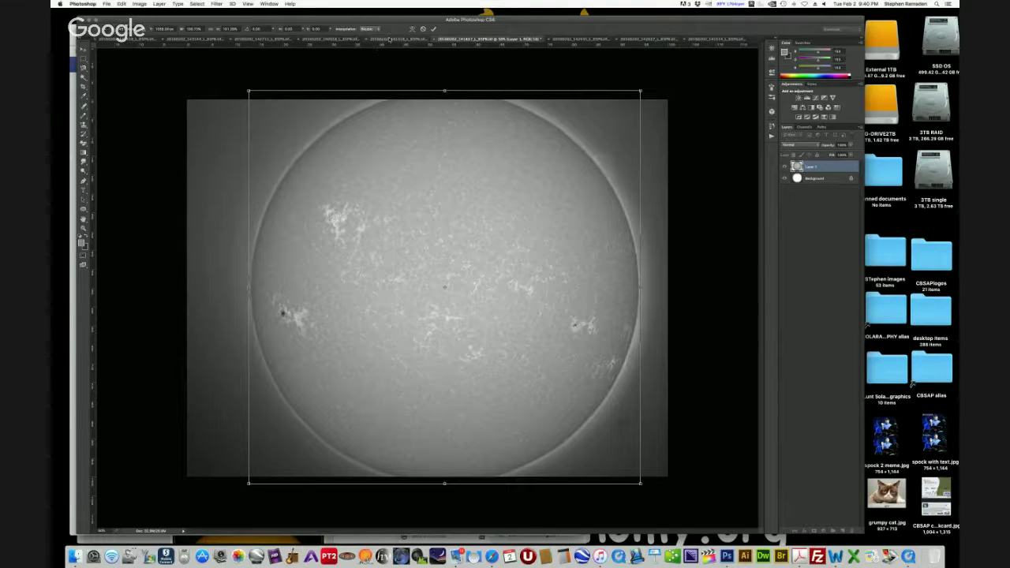
Look through the other open solar images and return to the layered composite
left_click(345, 39)
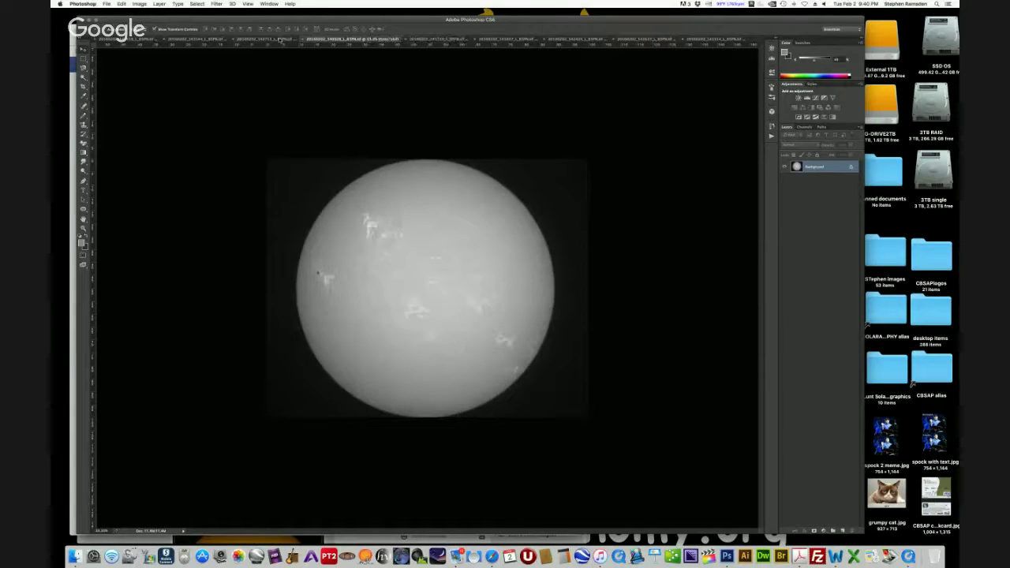
left_click(272, 38)
left_click(177, 39)
left_click(228, 39)
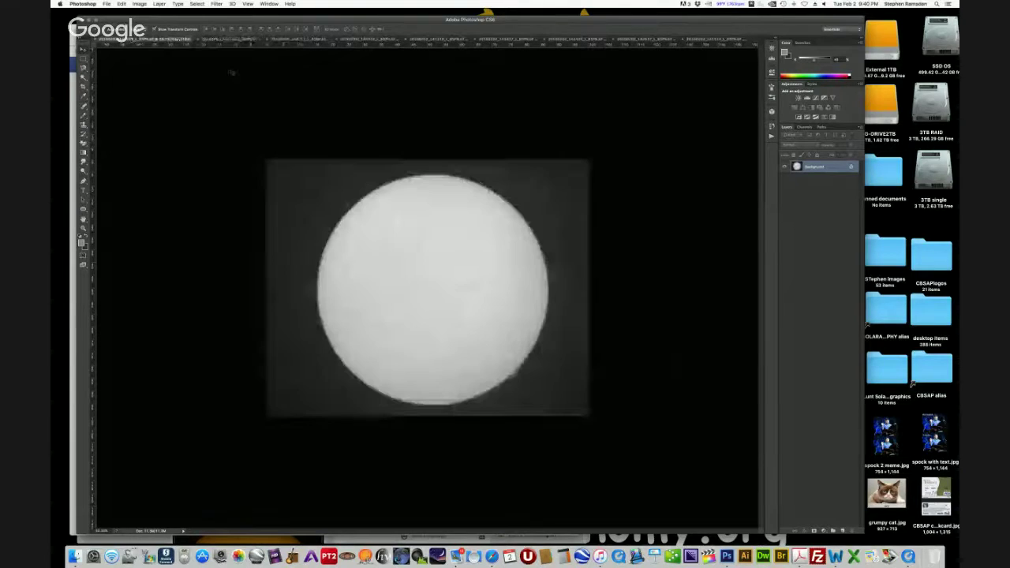
left_click(438, 39)
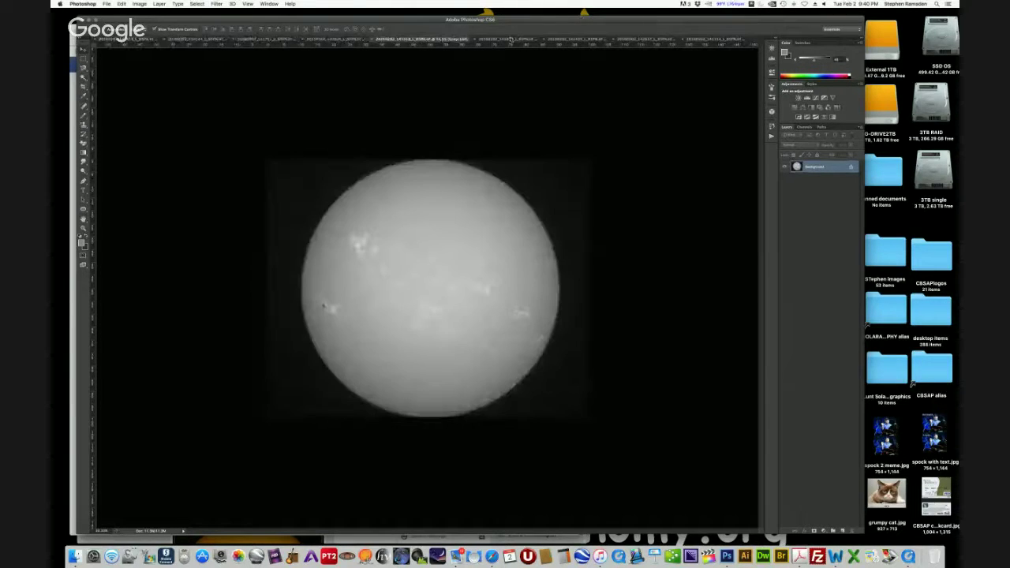
left_click(508, 39)
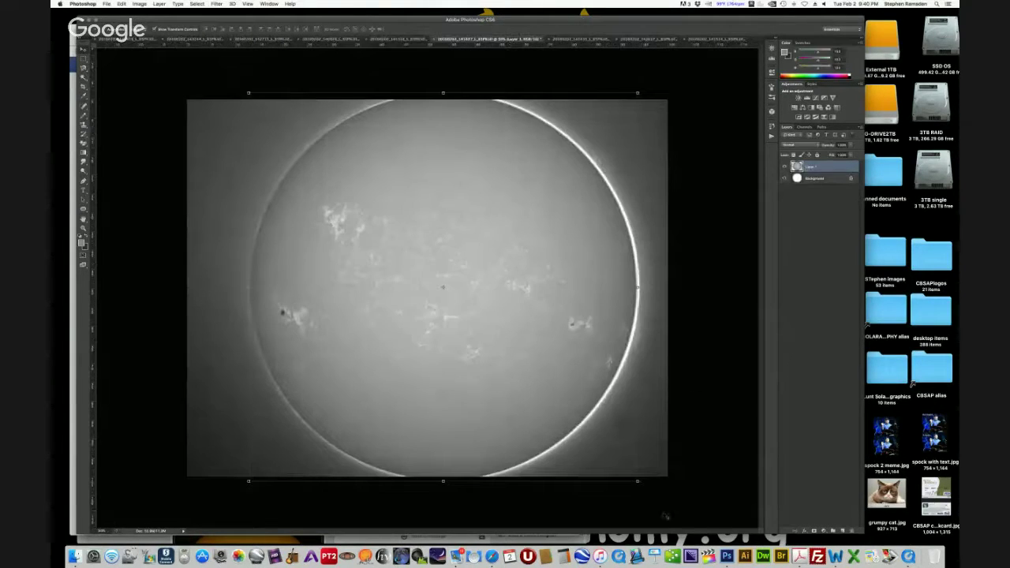
Scale the pasted disk layer up slightly to cover the bright rim of the white disk, and select the Background layer
left_click_drag(637, 481, 640, 483)
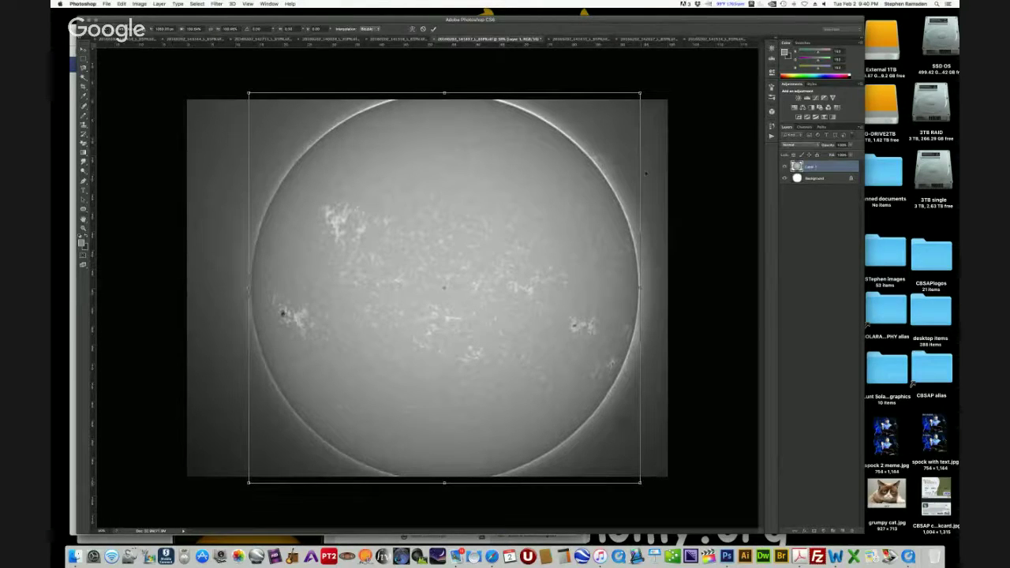
left_click_drag(639, 93, 641, 91)
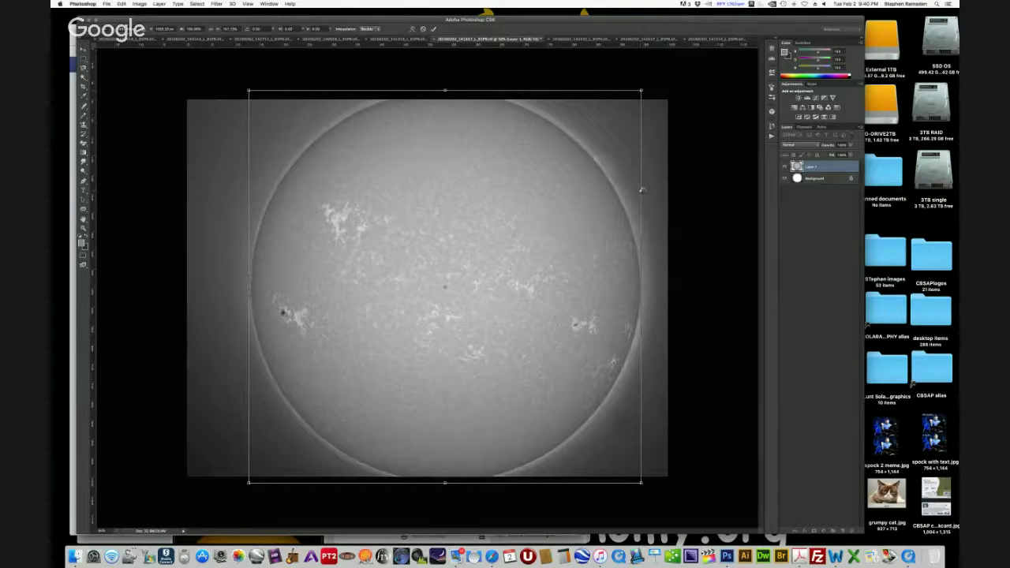
key("Return")
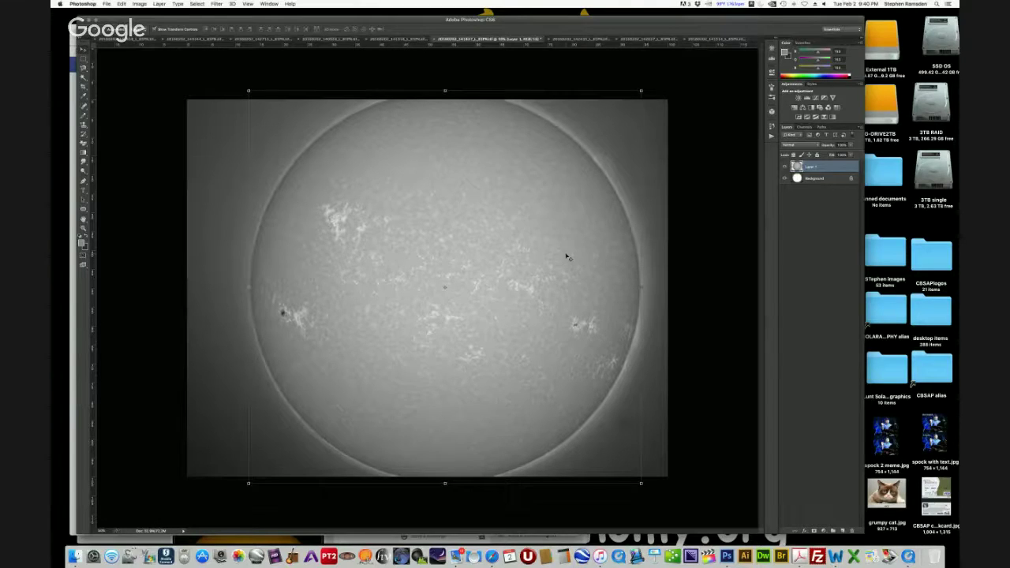
left_click(811, 178)
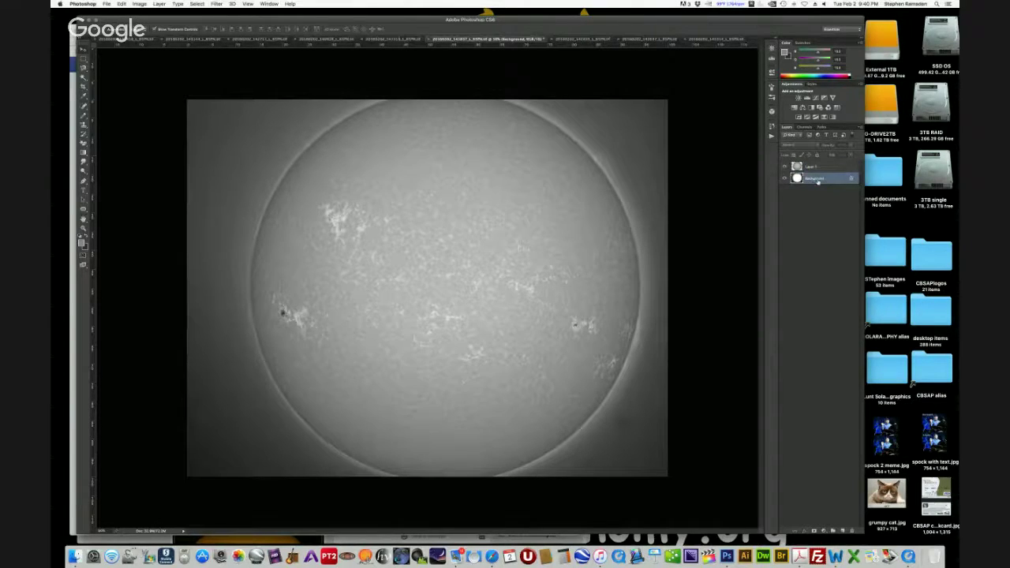
Darken the Background layer's sky with a Brightness/Contrast adjustment at brightness -50 and contrast 41
left_click(139, 4)
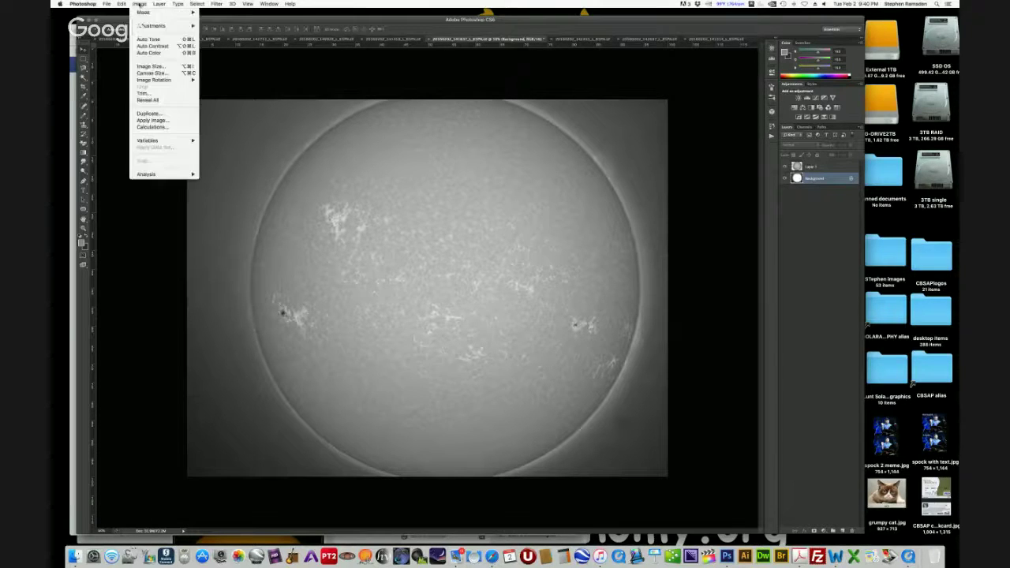
mouse_move(177, 26)
left_click(218, 26)
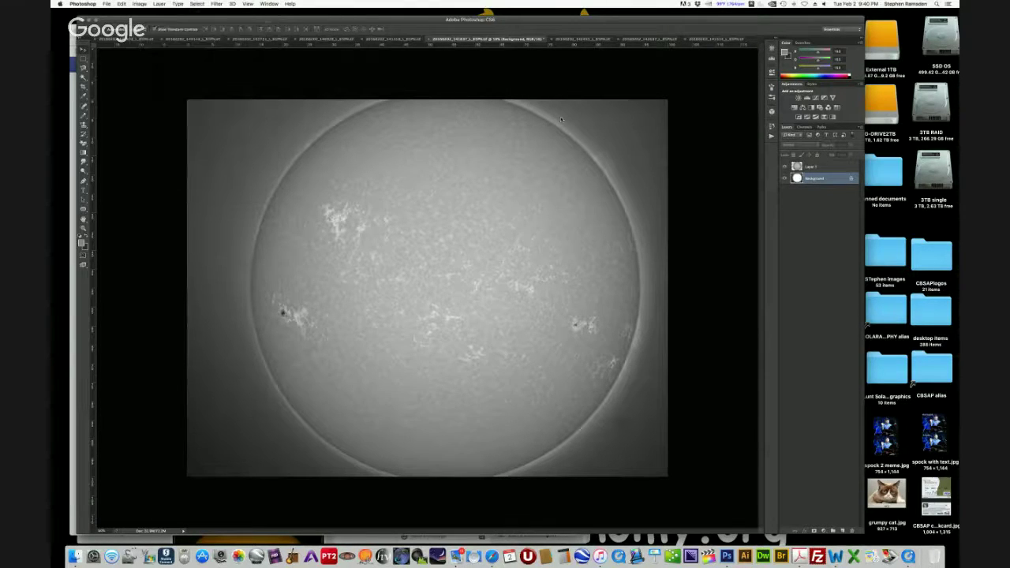
left_click_drag(770, 348, 784, 368)
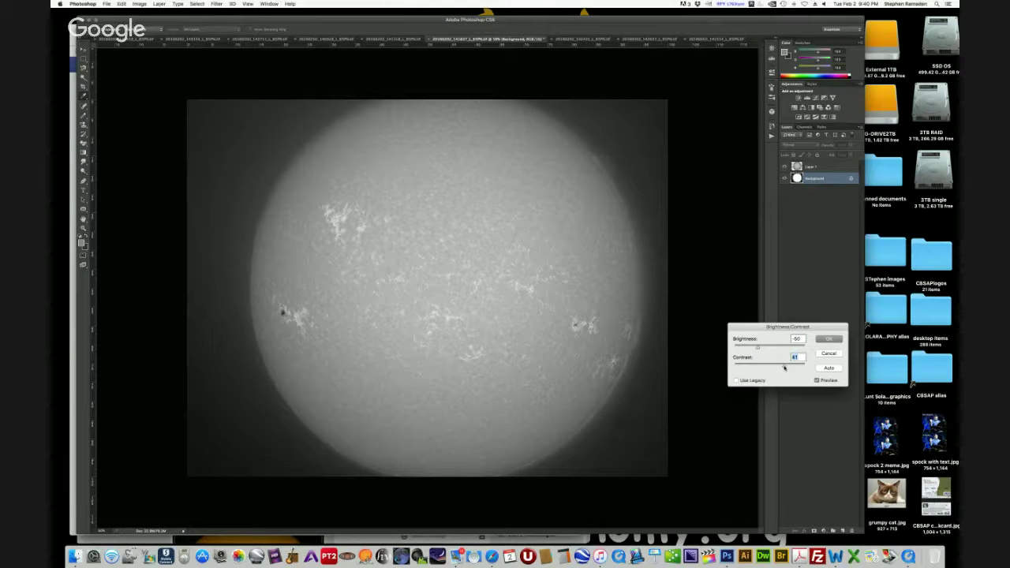
left_click(828, 339)
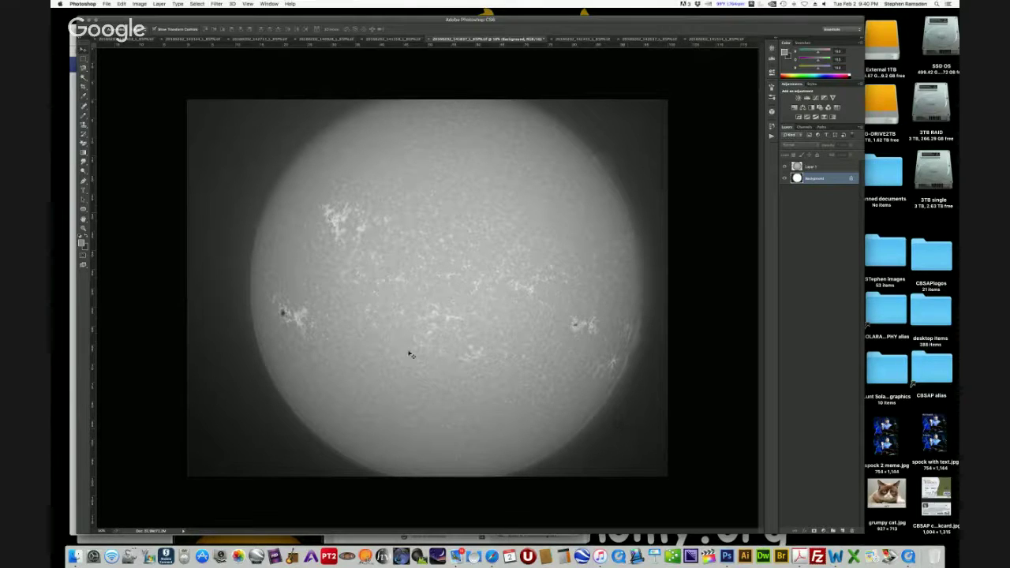
Try to clean up the dark sky beside the disk's lower-right limb with an enlarged Spot Healing Brush, and undo the stroke
left_click(85, 106)
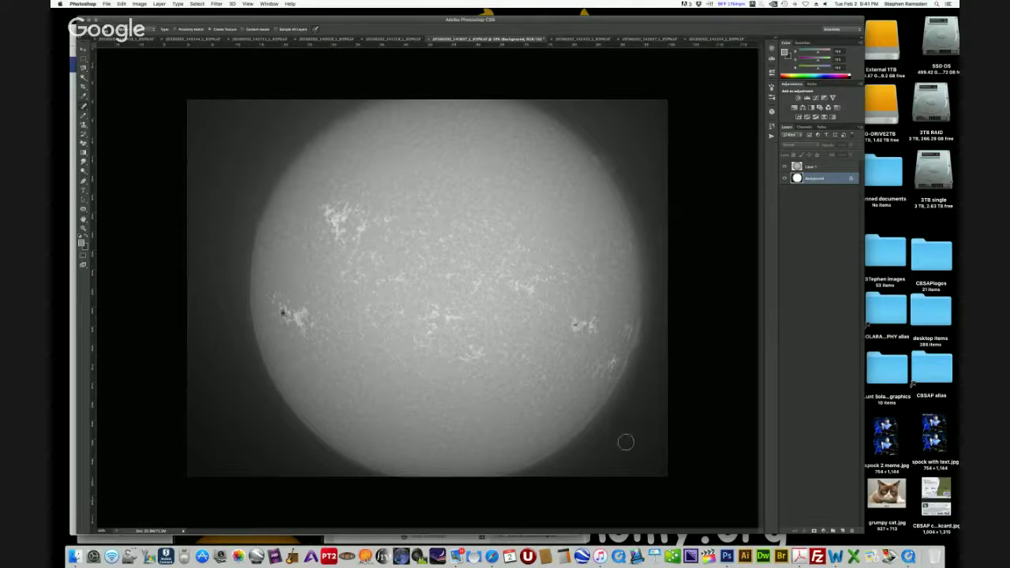
left_click(111, 29)
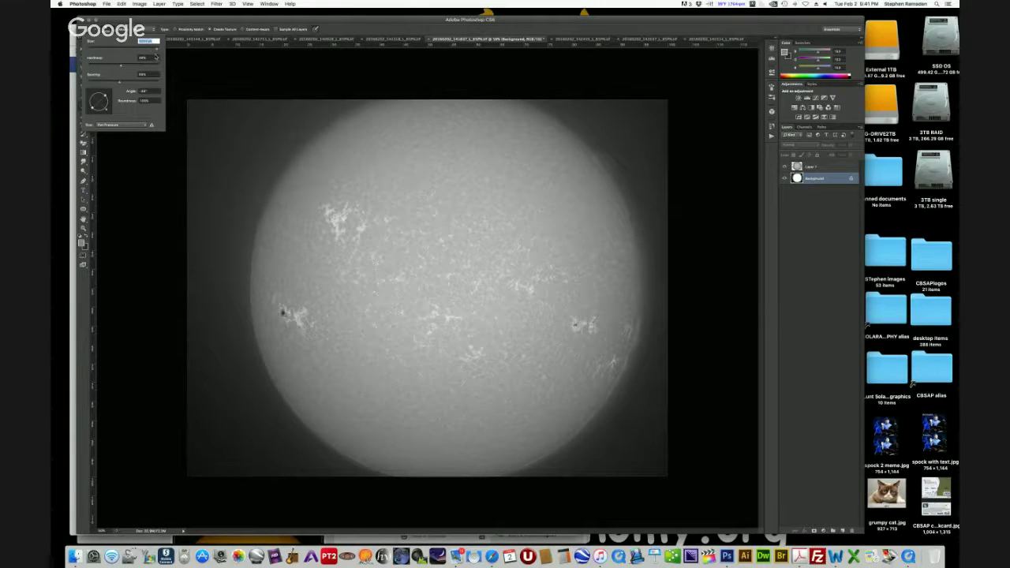
left_click(638, 430)
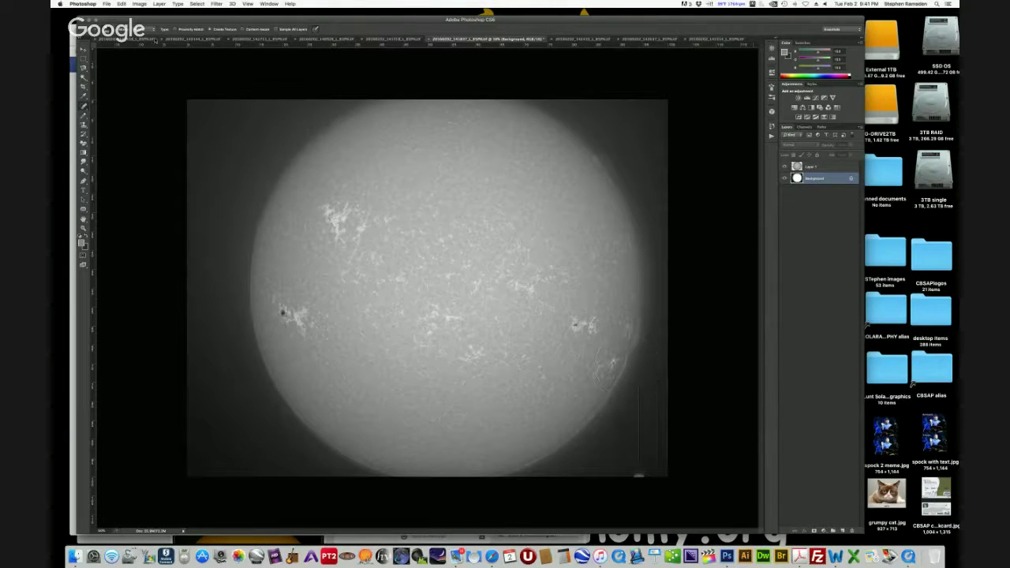
left_click(120, 4)
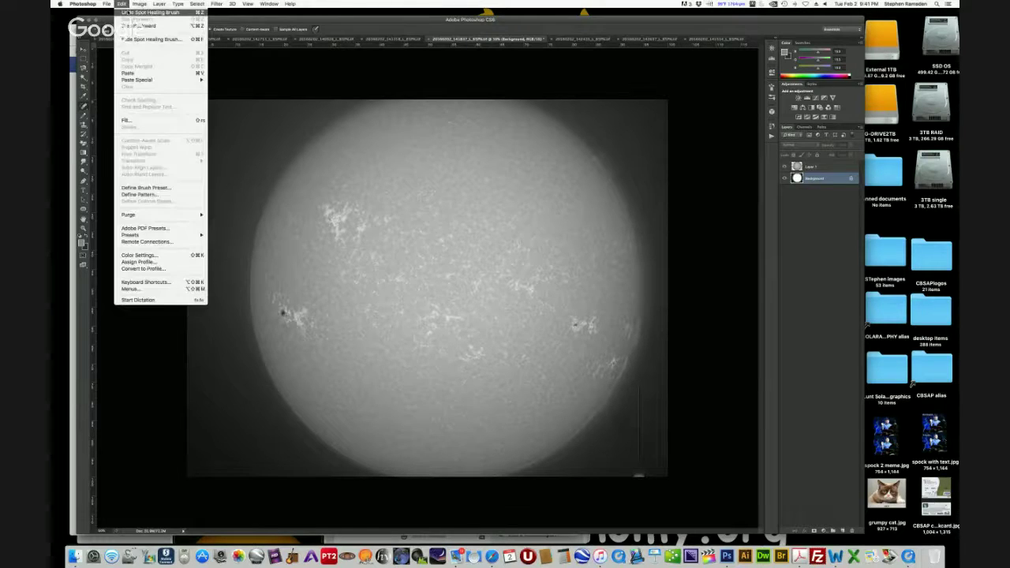
left_click(150, 12)
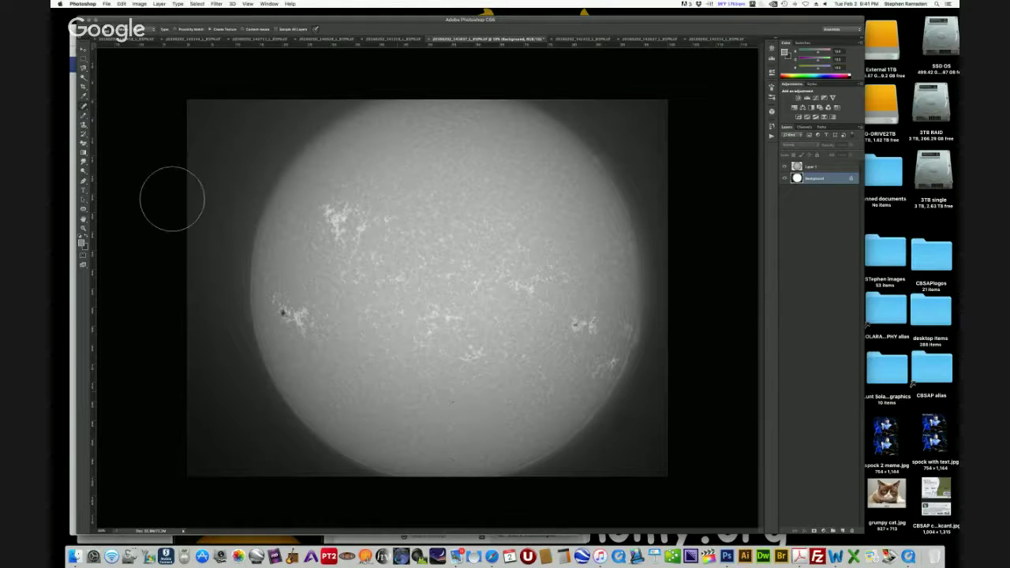
key("o")
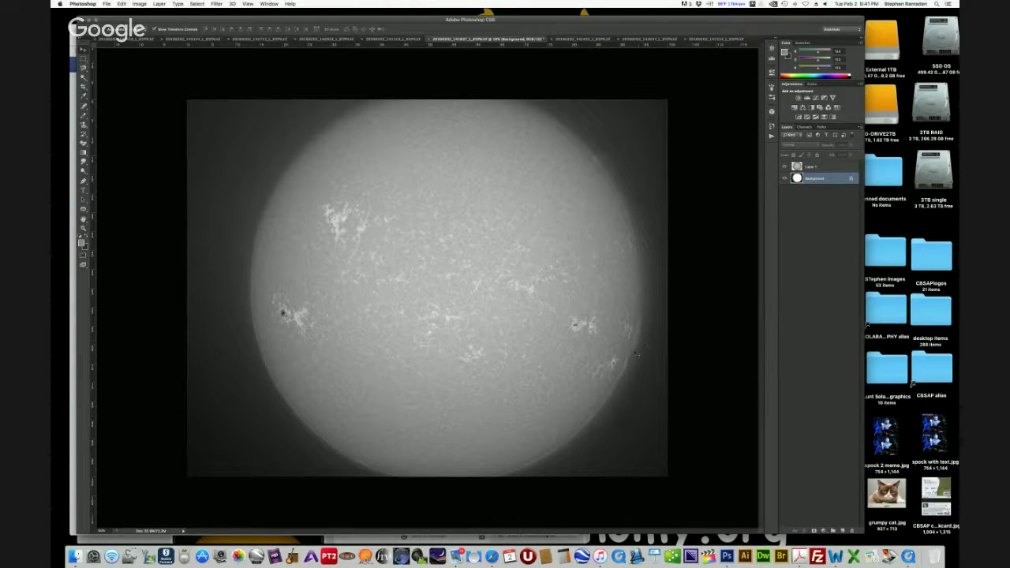
Transform the pasted disk layer to stretch it very slightly wider and taller over the bright limb
left_click(817, 168)
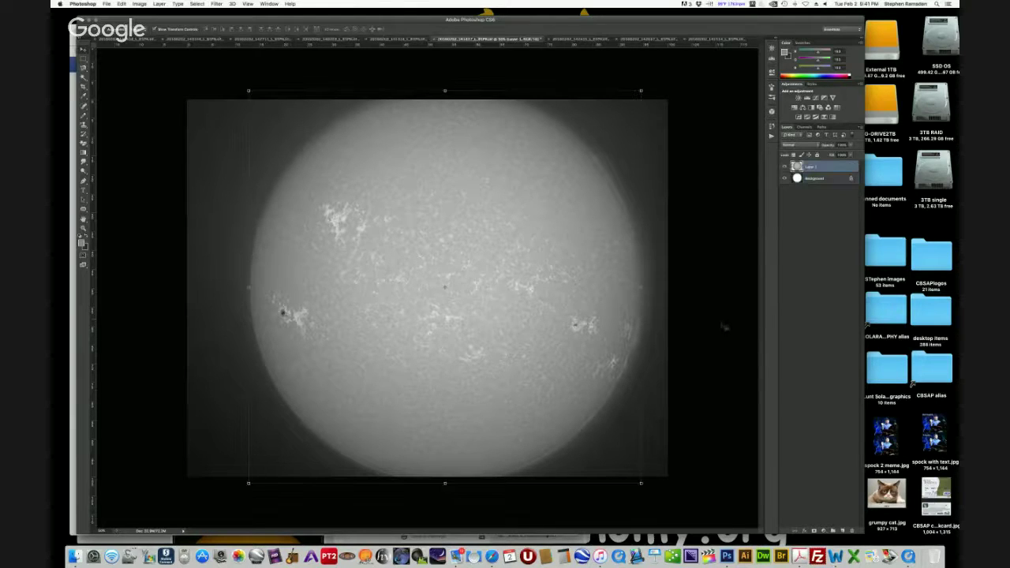
key("ctrl+t")
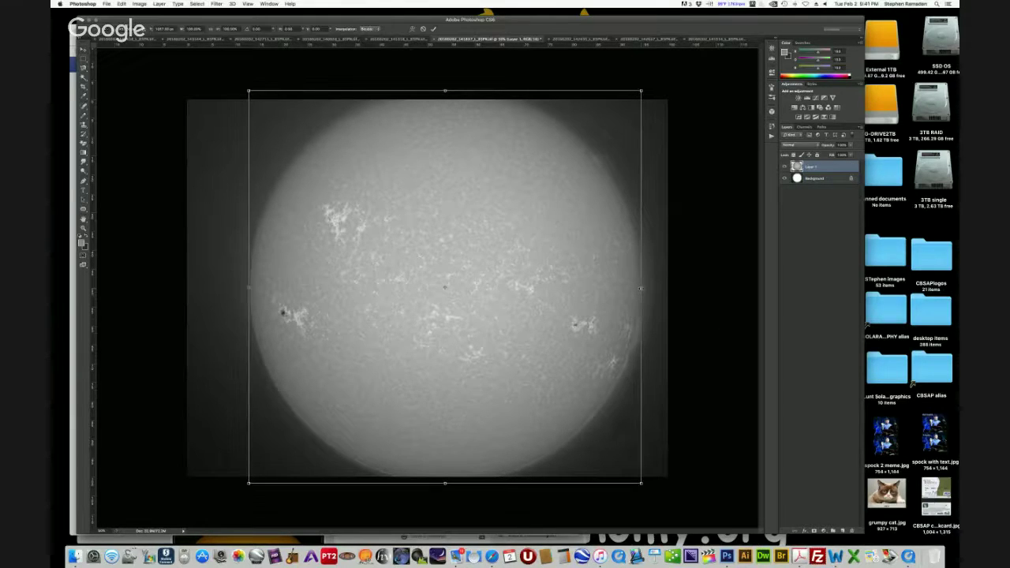
left_click_drag(641, 288, 642, 287)
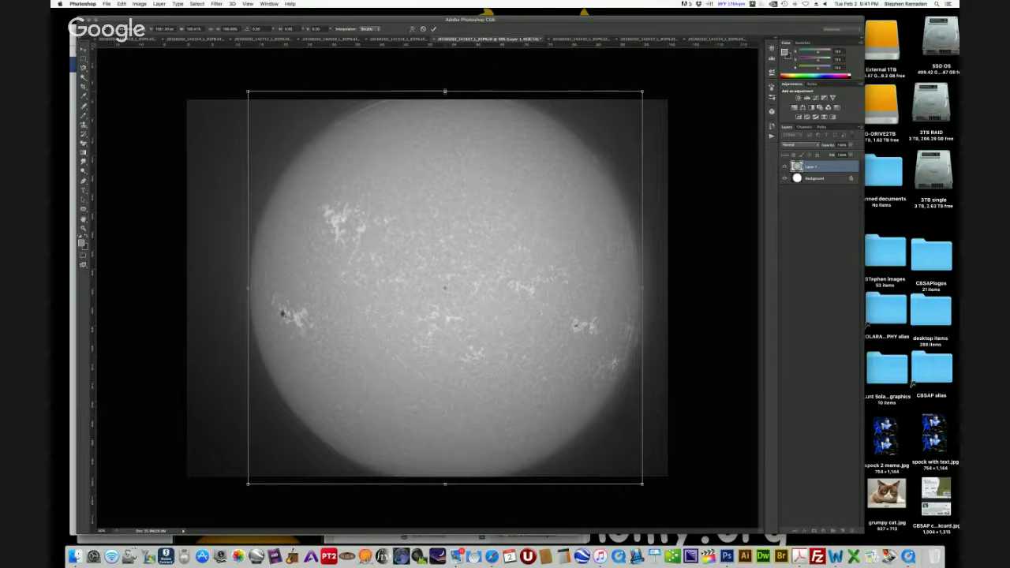
left_click_drag(445, 91, 444, 89)
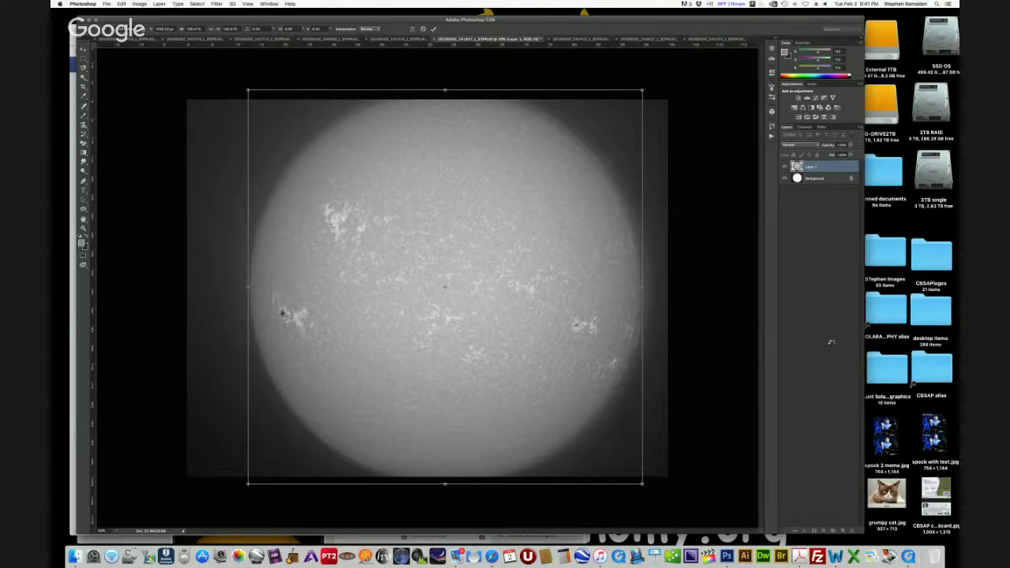
key("Return")
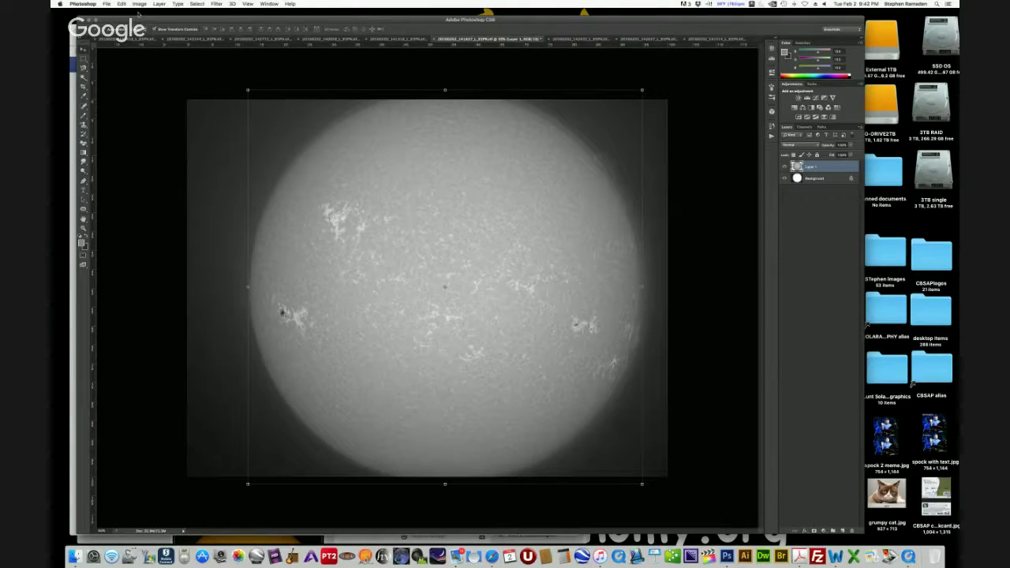
Save a copy of the composite to the Desktop as a JPEG with "BW" appended to the file name, at quality 12 Maximum
left_click(108, 4)
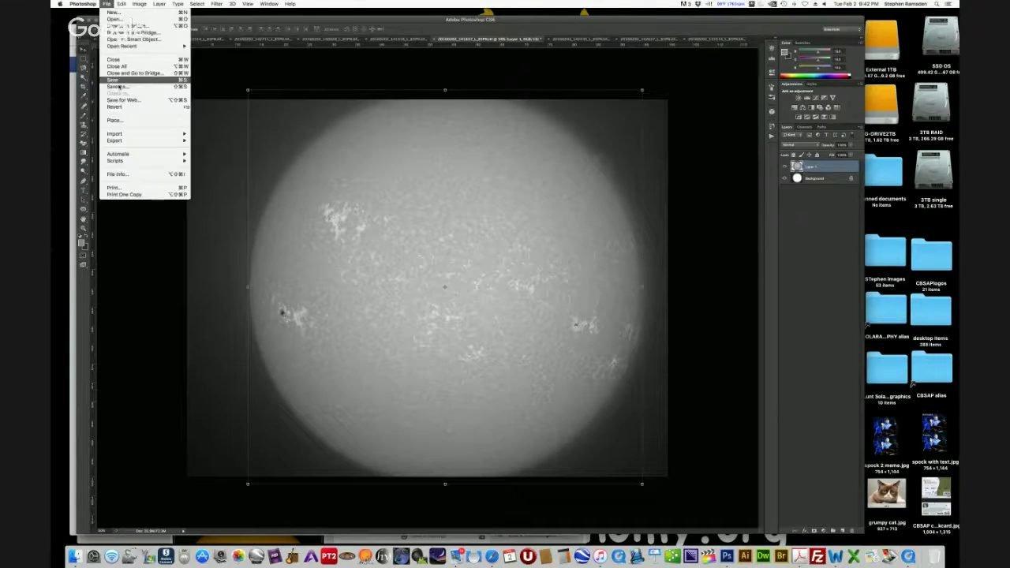
key("Escape")
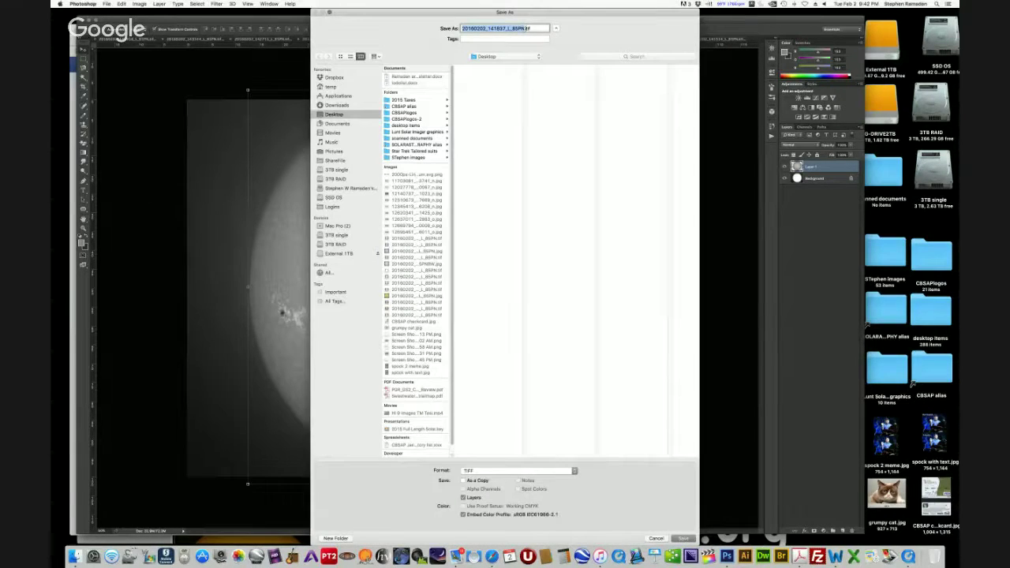
key("Right")
key("Left")
key("Left")
key("Left")
key("Left")
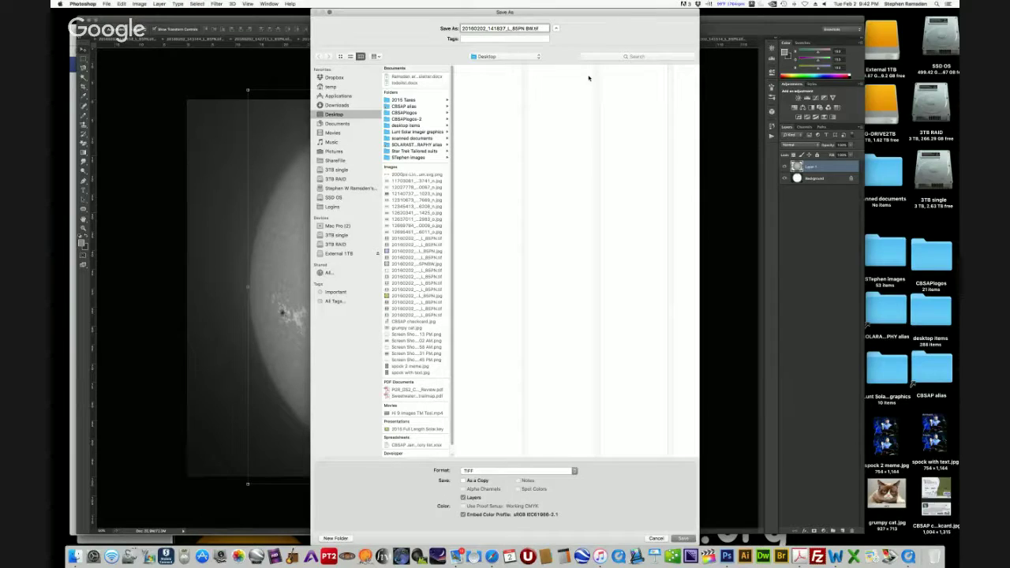
left_click(516, 472)
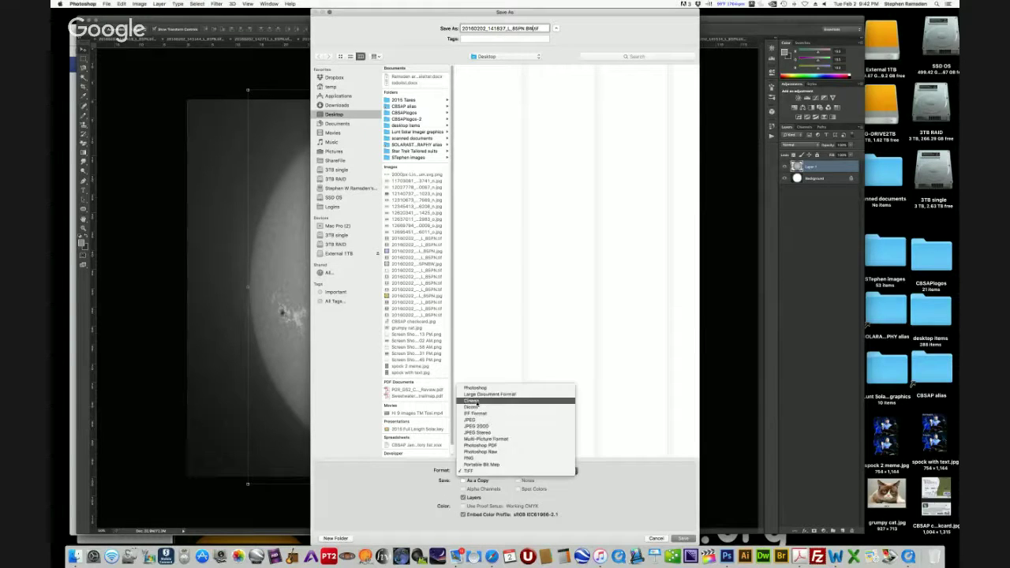
left_click(498, 420)
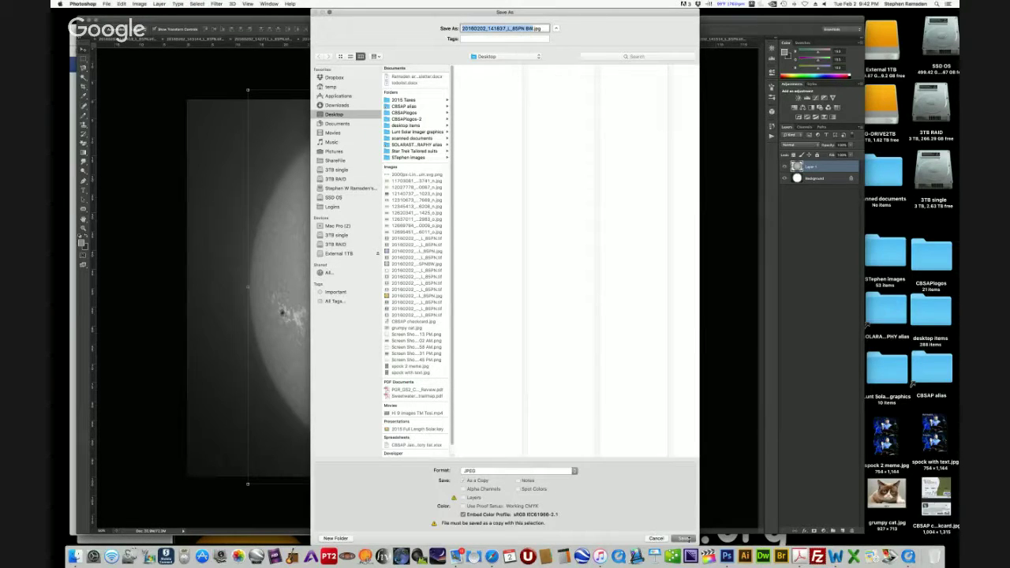
key("Return")
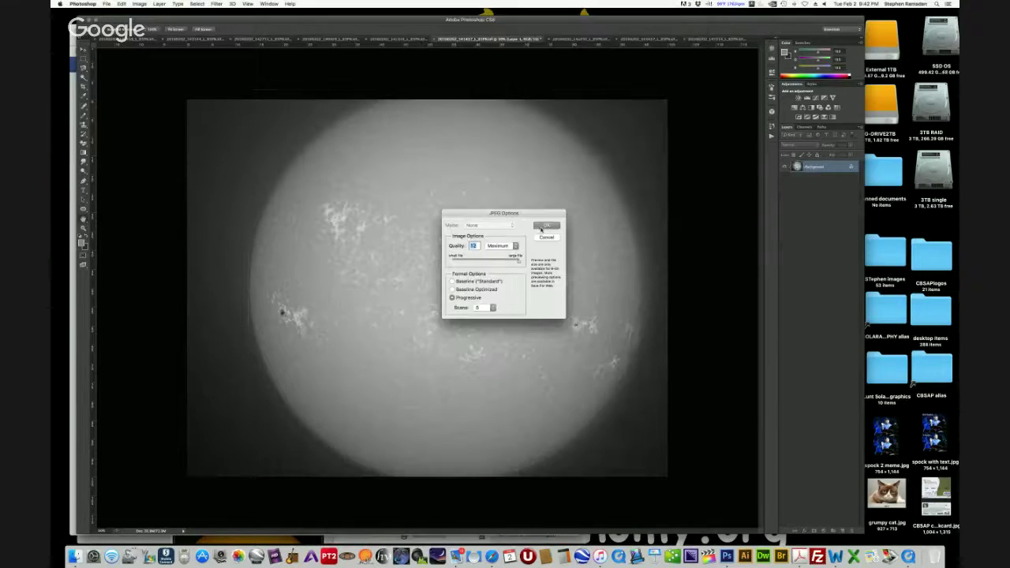
left_click(545, 227)
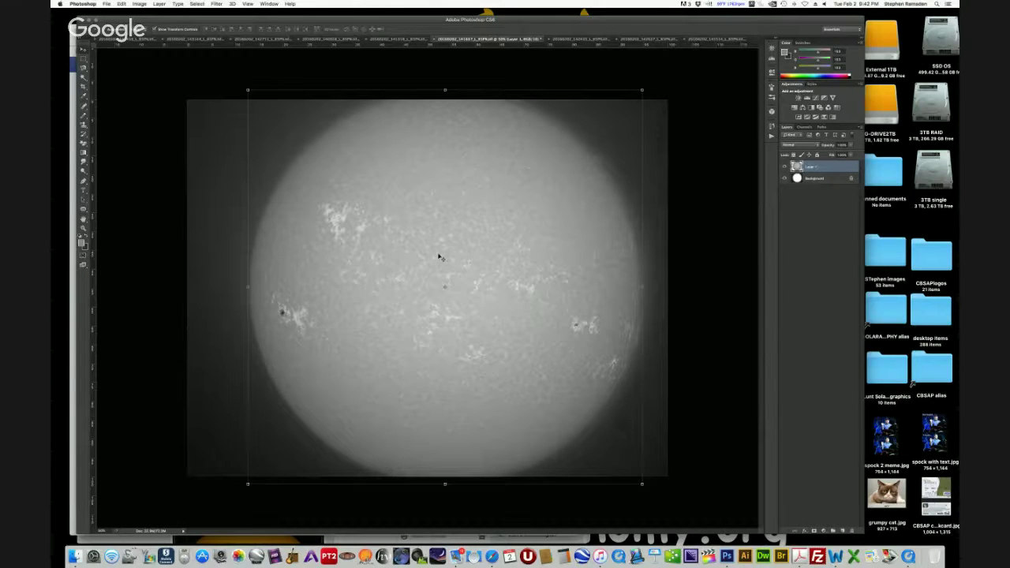
Invert the tones of the pasted disk layer
left_click(140, 4)
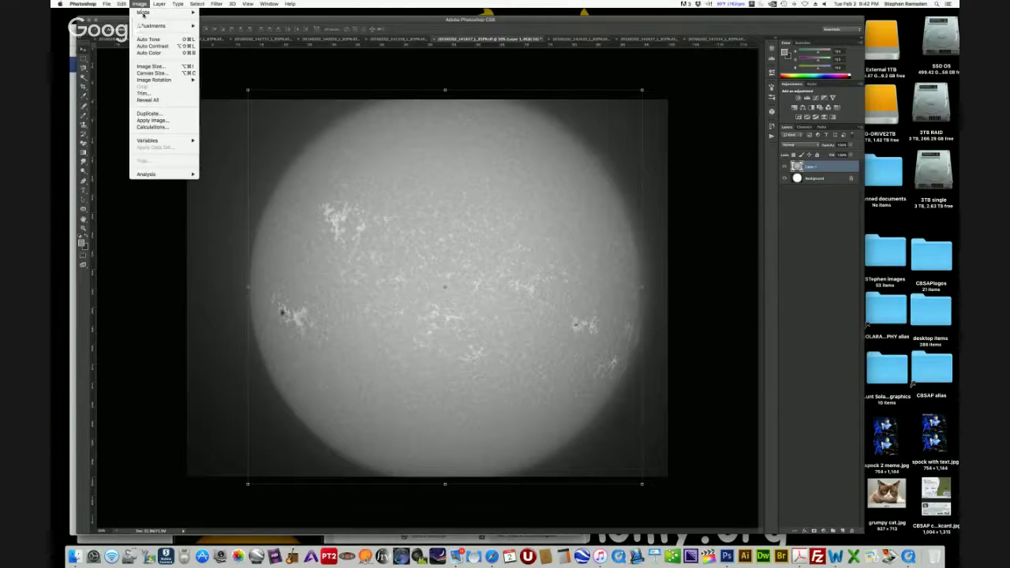
mouse_move(157, 26)
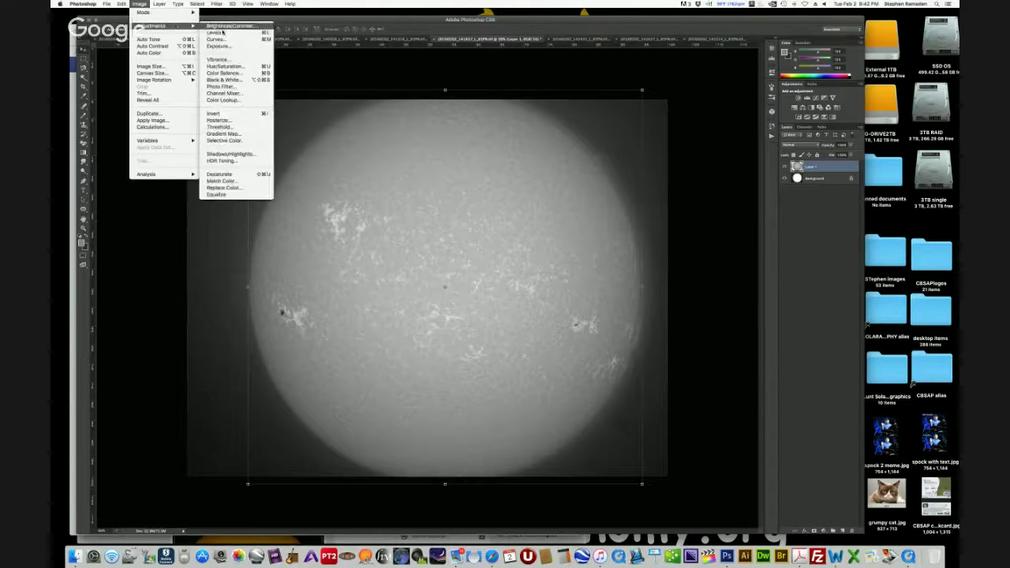
left_click(214, 114)
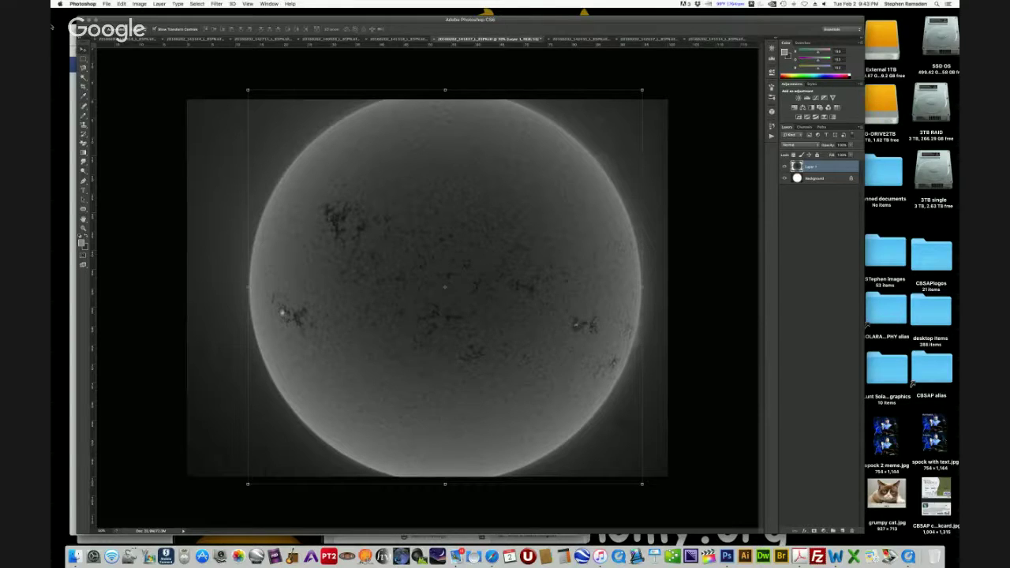
Open a Curves adjustment for the inverted disk layer and try the Cak Blue preset
left_click(138, 4)
mouse_move(156, 27)
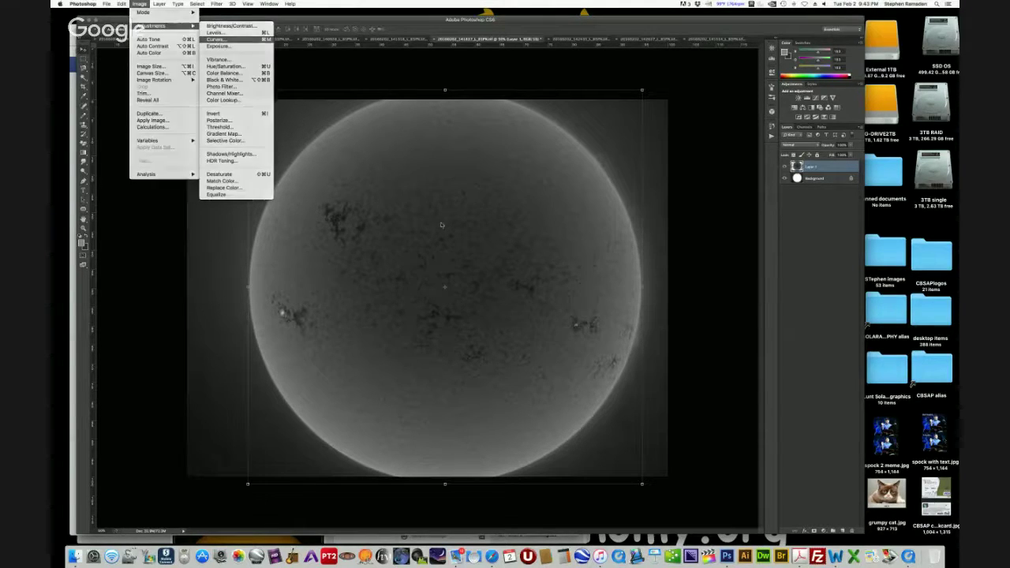
left_click(214, 38)
left_click(763, 280)
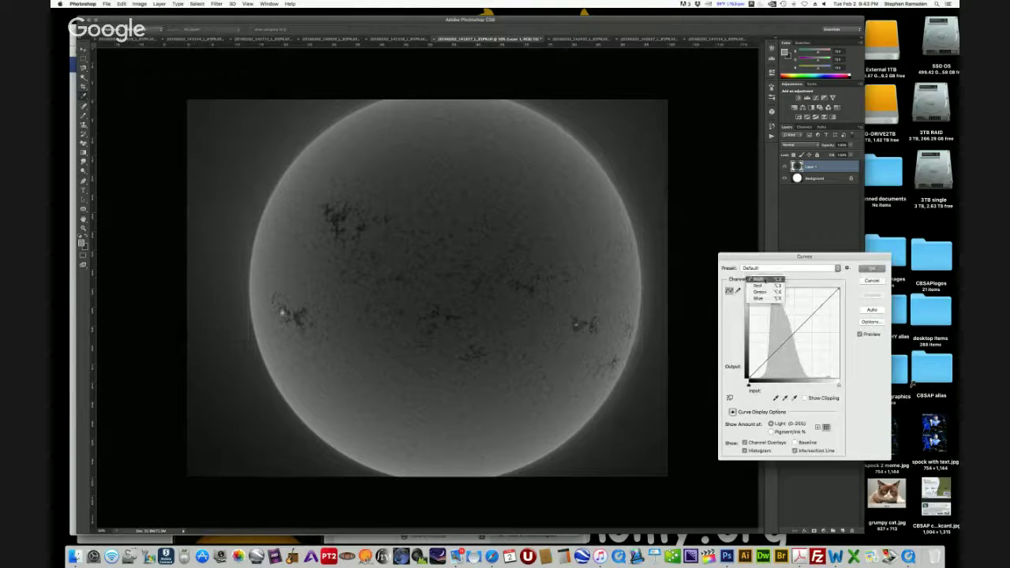
left_click(749, 269)
left_click(750, 269)
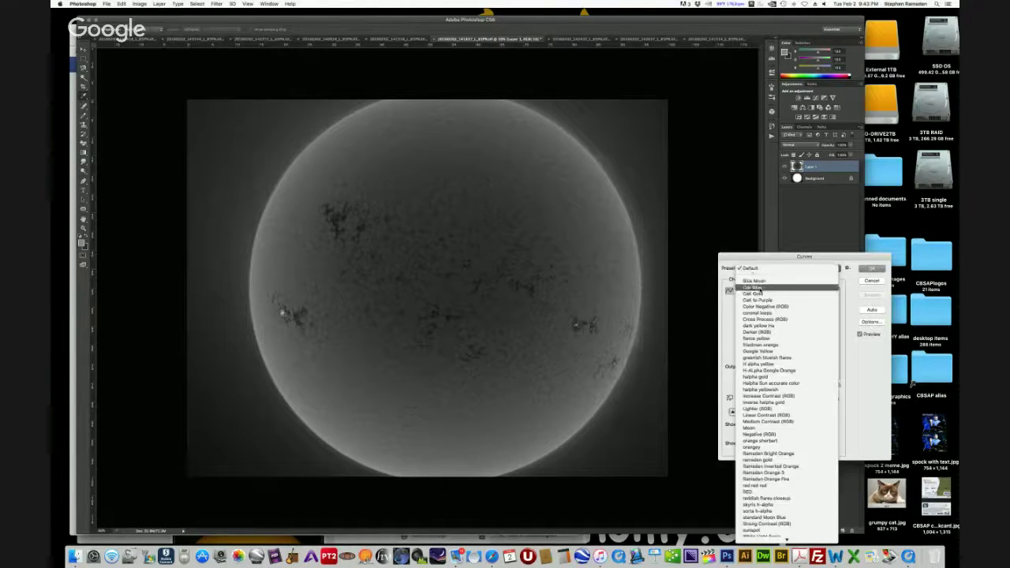
left_click(758, 287)
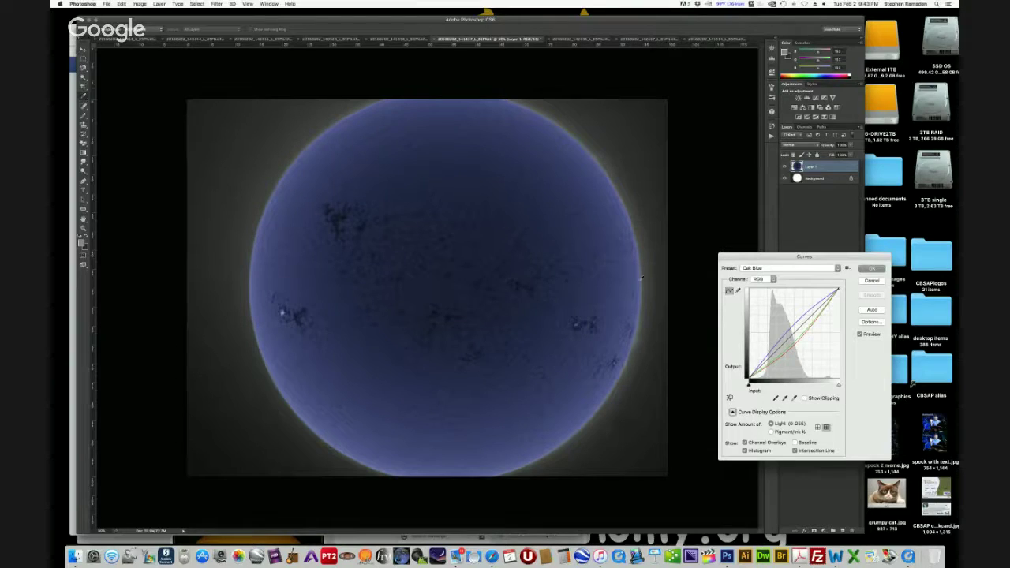
Try the CaK Gold and Color Negative (RGB) Curves presets on the disk layer
left_click(753, 270)
left_click(753, 275)
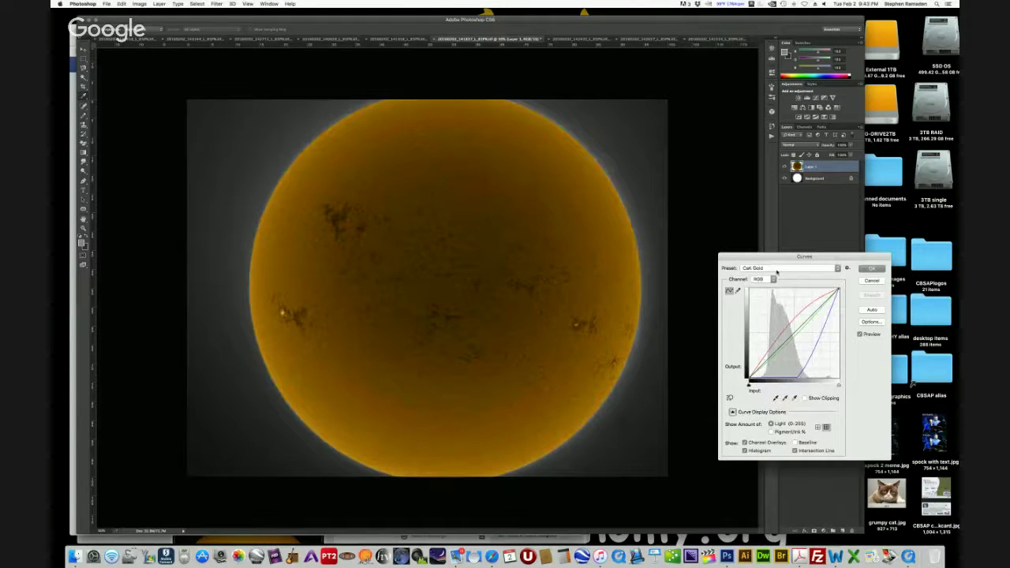
left_click(768, 271)
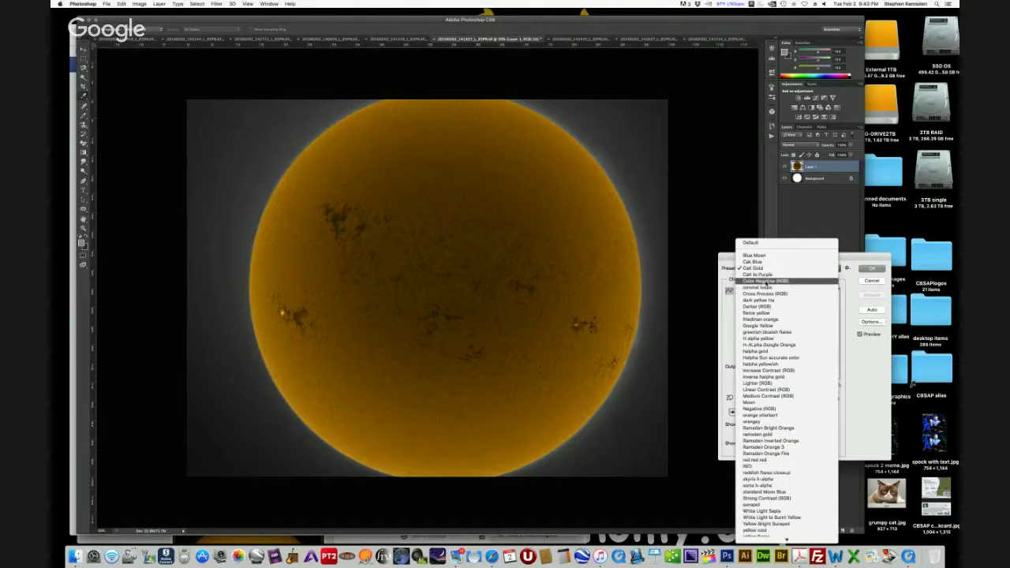
left_click(764, 281)
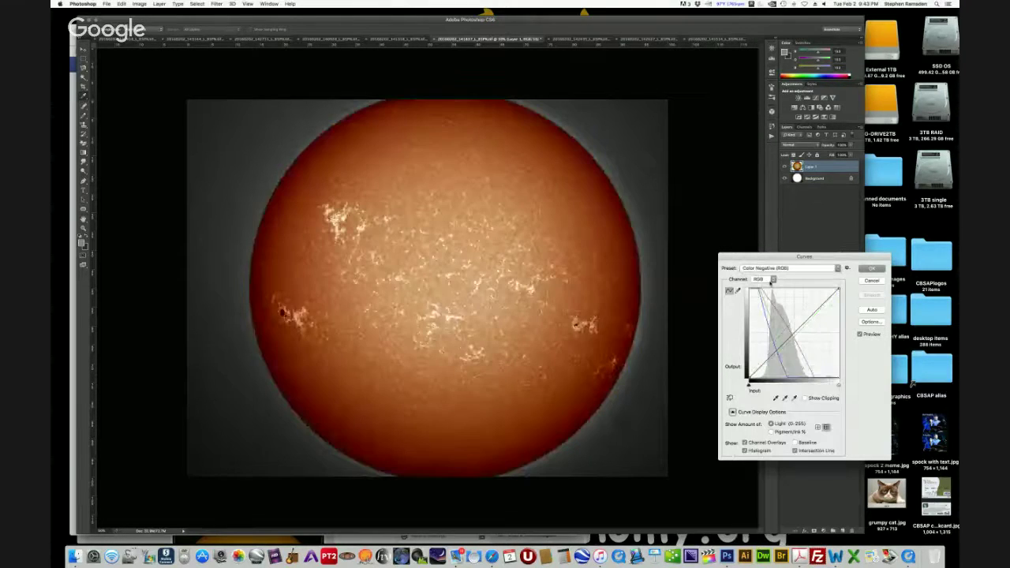
Apply the CaK to Purple Curves preset to the inverted disk layer
left_click(769, 270)
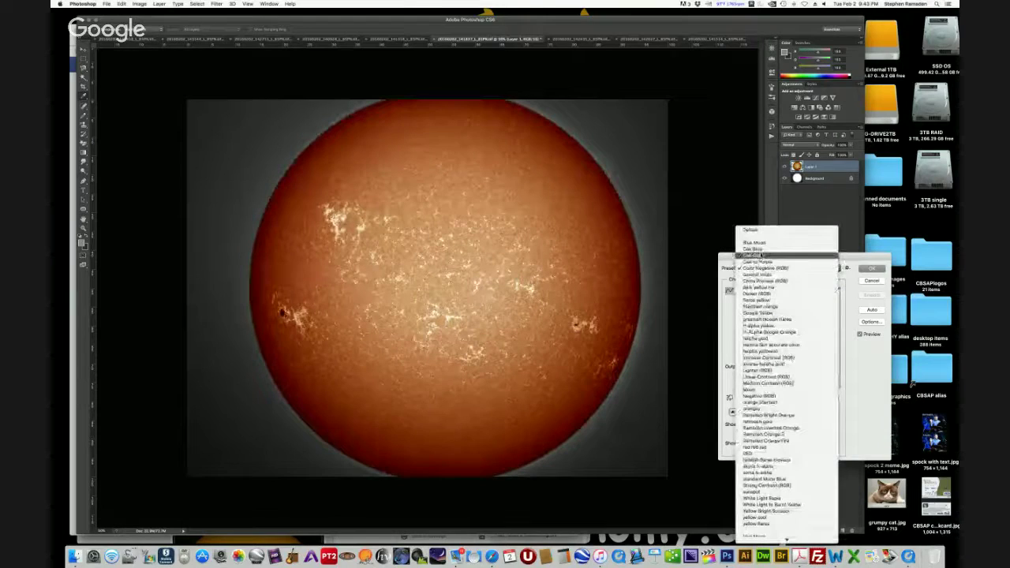
left_click(757, 261)
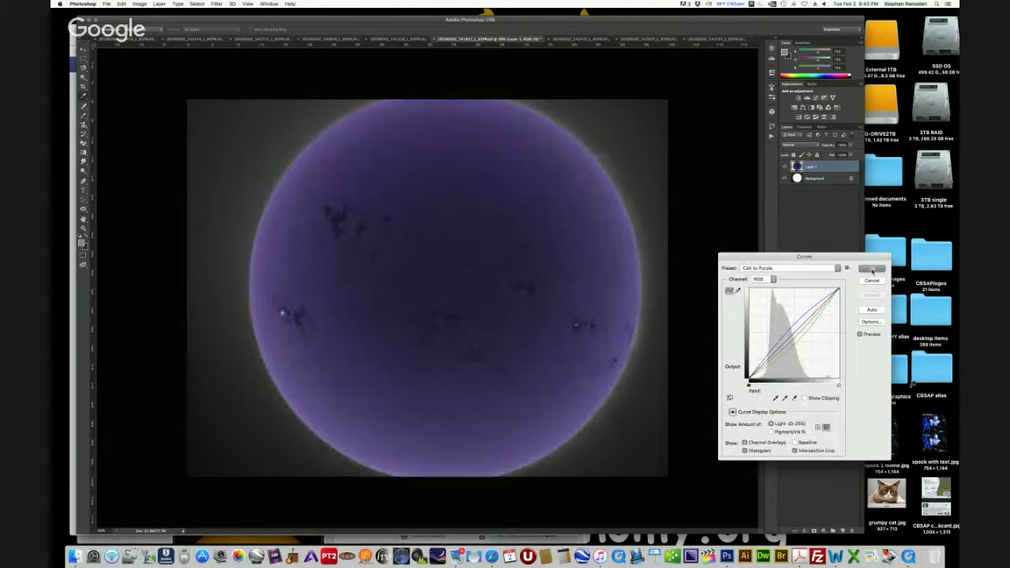
left_click(871, 268)
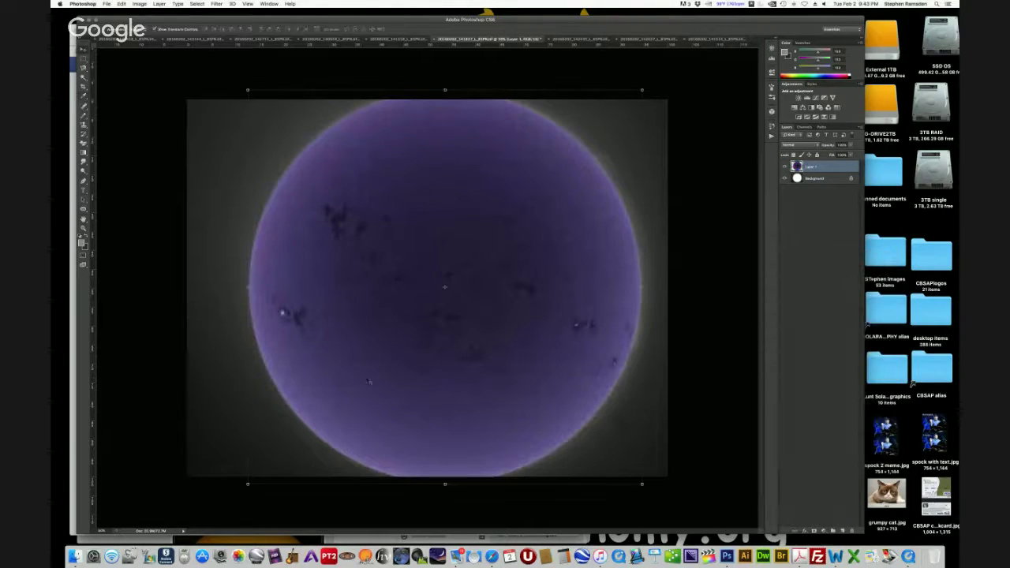
Flatten the purple composite and crop it to a rectangular selection closer around the solar disk
left_click(159, 4)
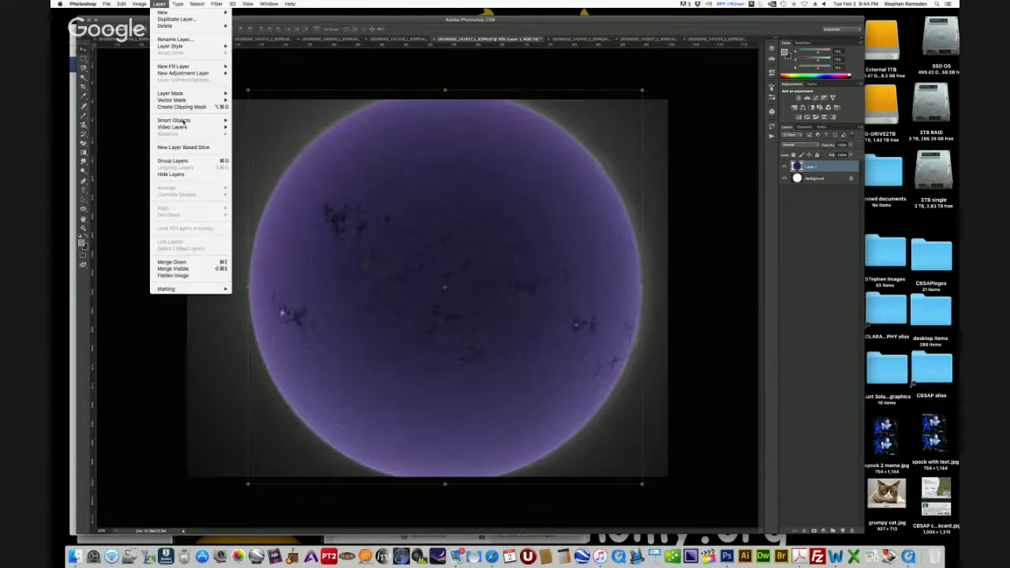
left_click(176, 275)
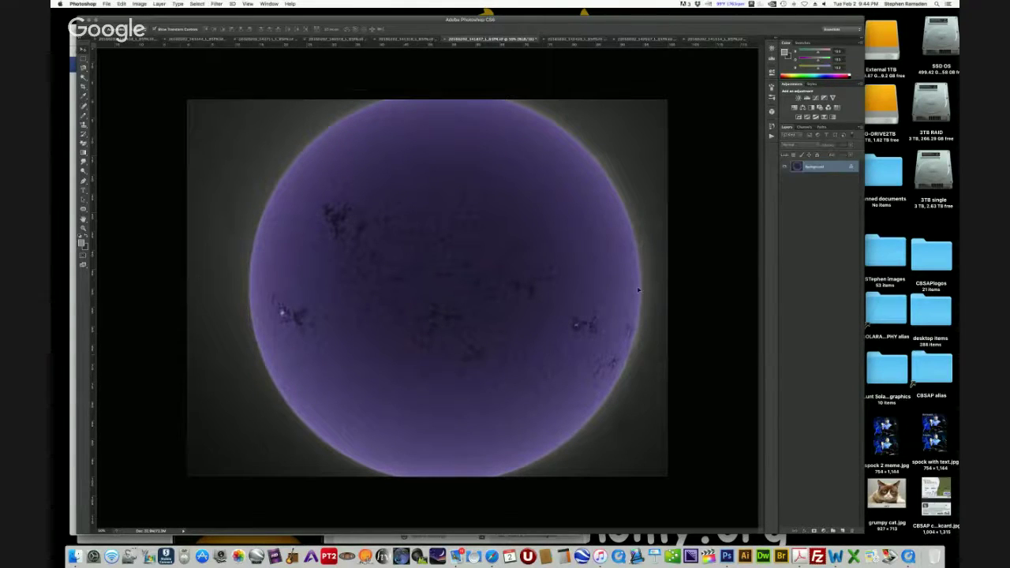
left_click(83, 58)
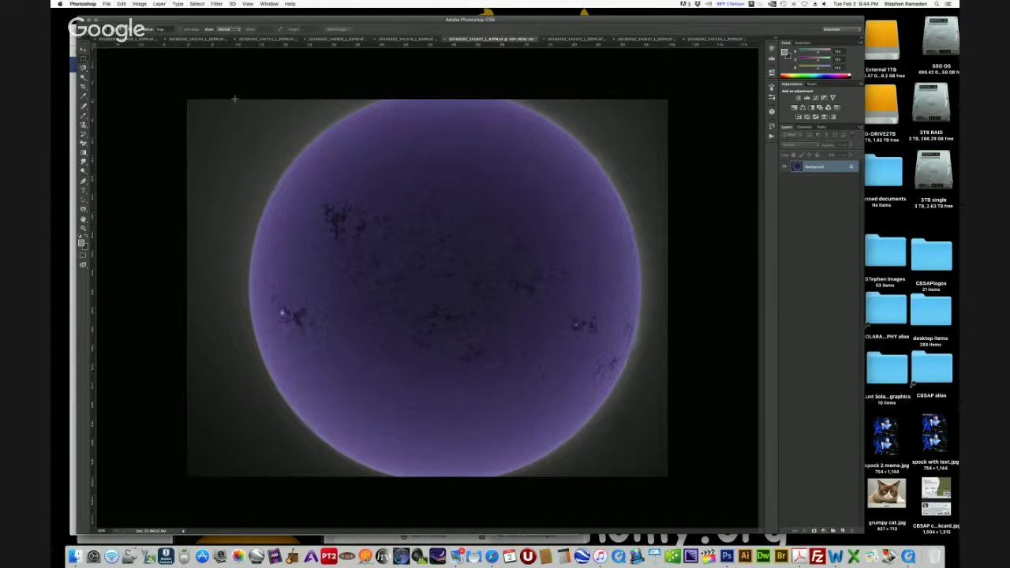
left_click_drag(234, 100, 656, 477)
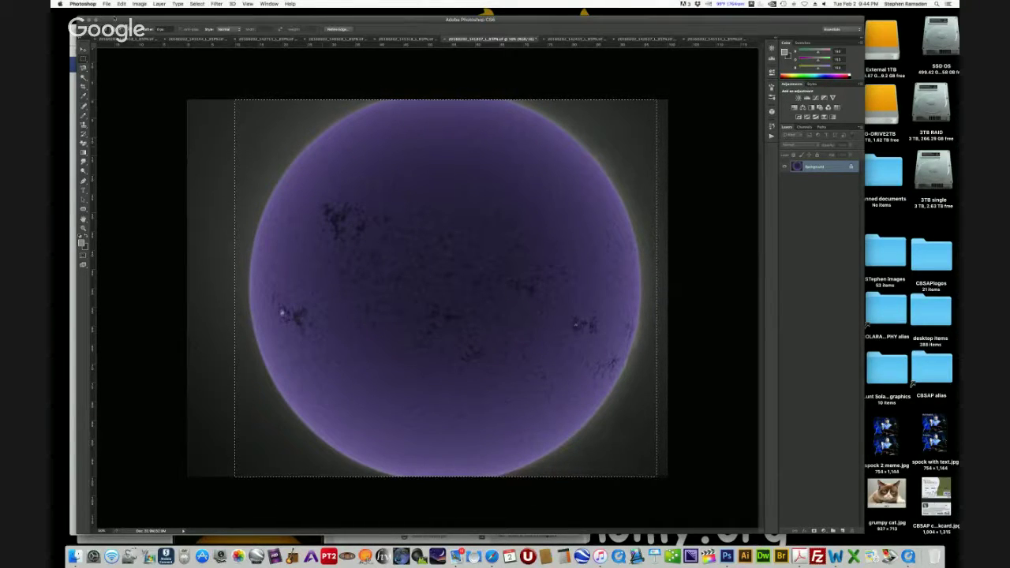
left_click(139, 4)
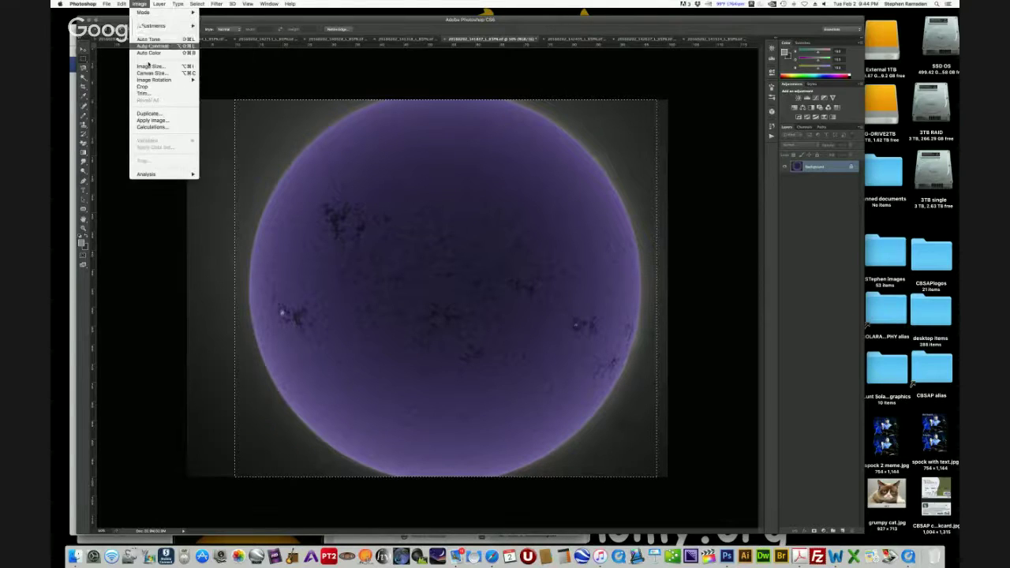
left_click(142, 86)
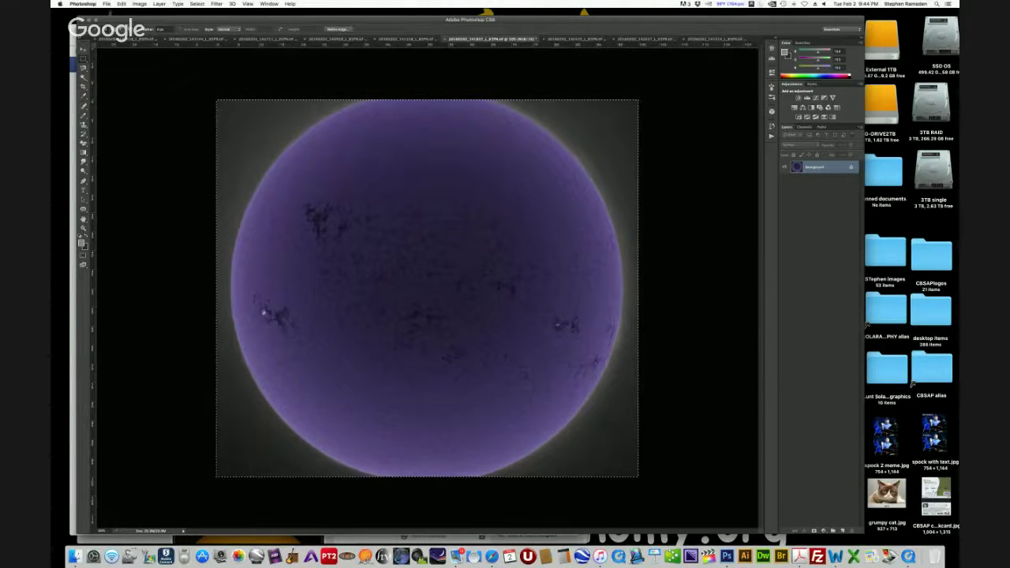
Brighten the cropped image with Brightness/Contrast, setting brightness to about 70
left_click(106, 4)
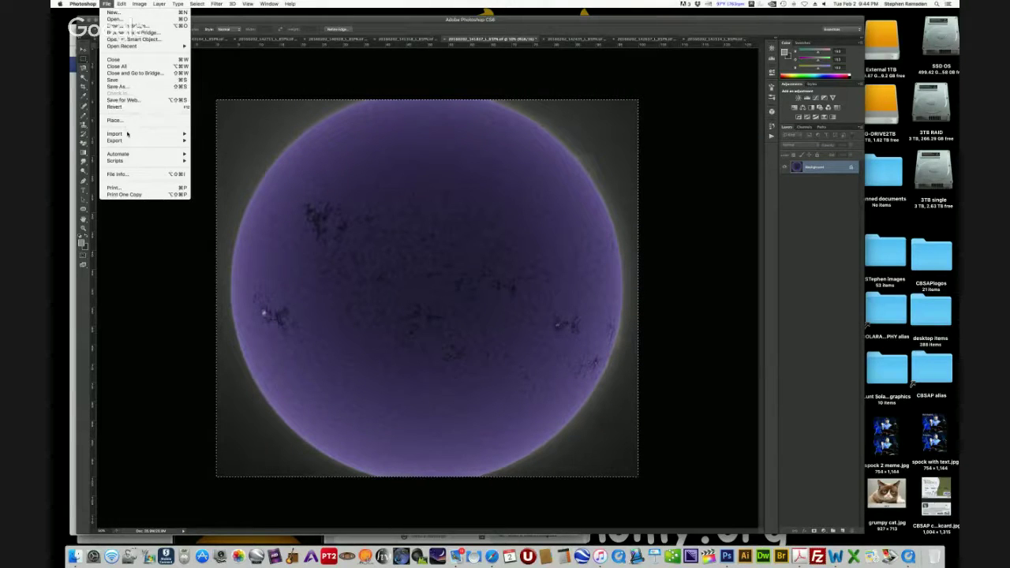
mouse_move(140, 4)
mouse_move(158, 26)
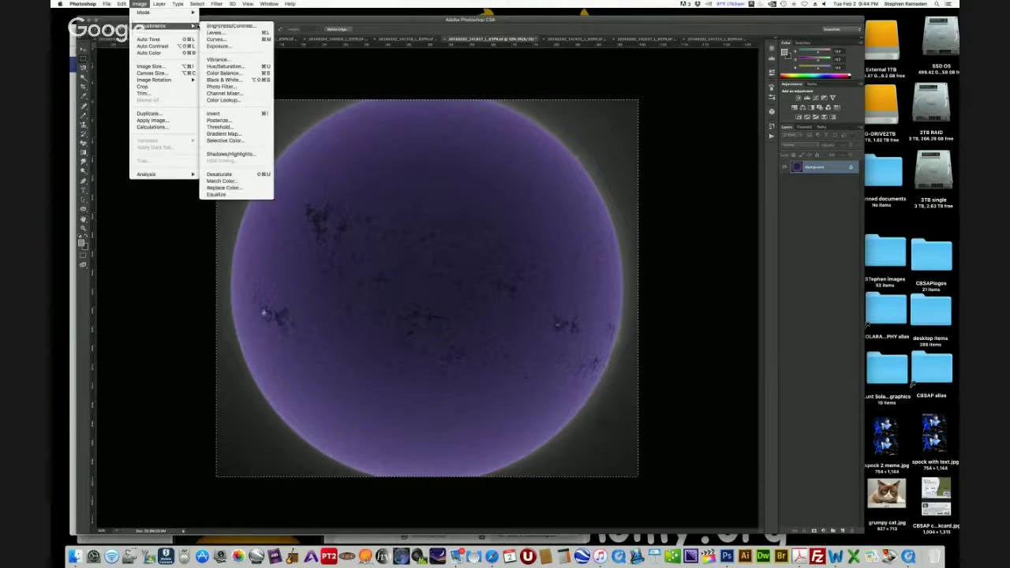
left_click(229, 26)
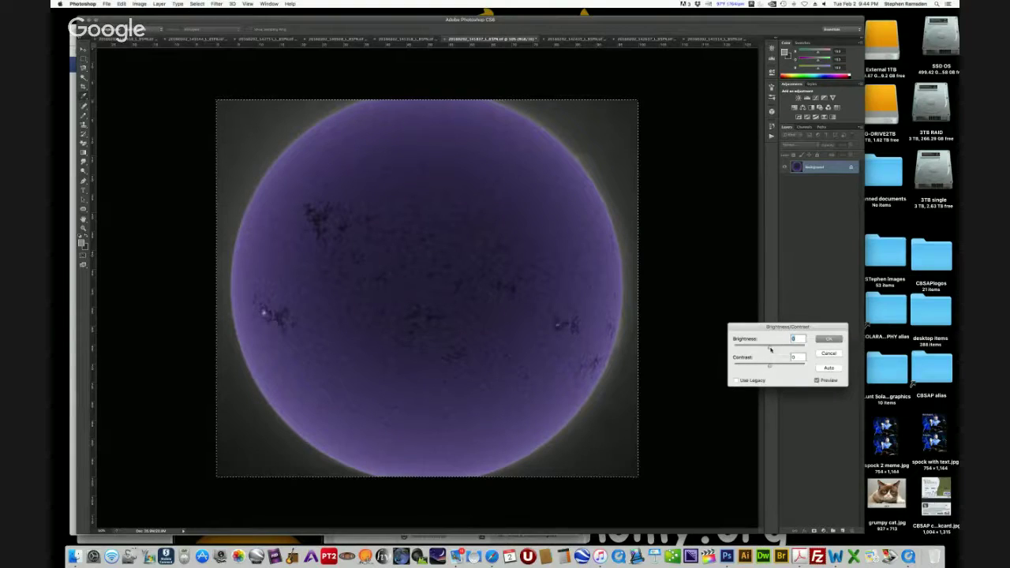
left_click_drag(770, 349, 795, 349)
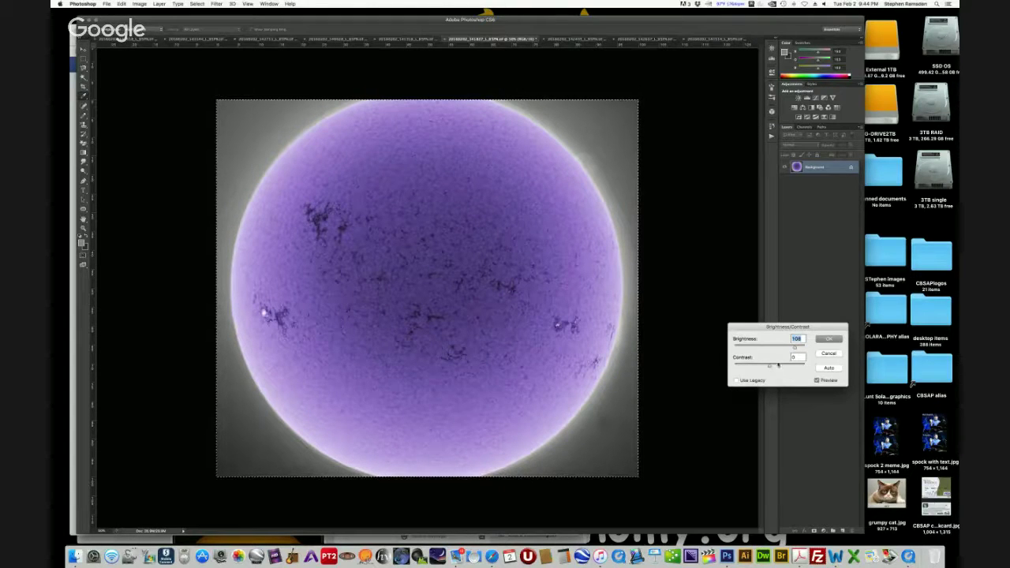
left_click_drag(794, 347, 750, 354)
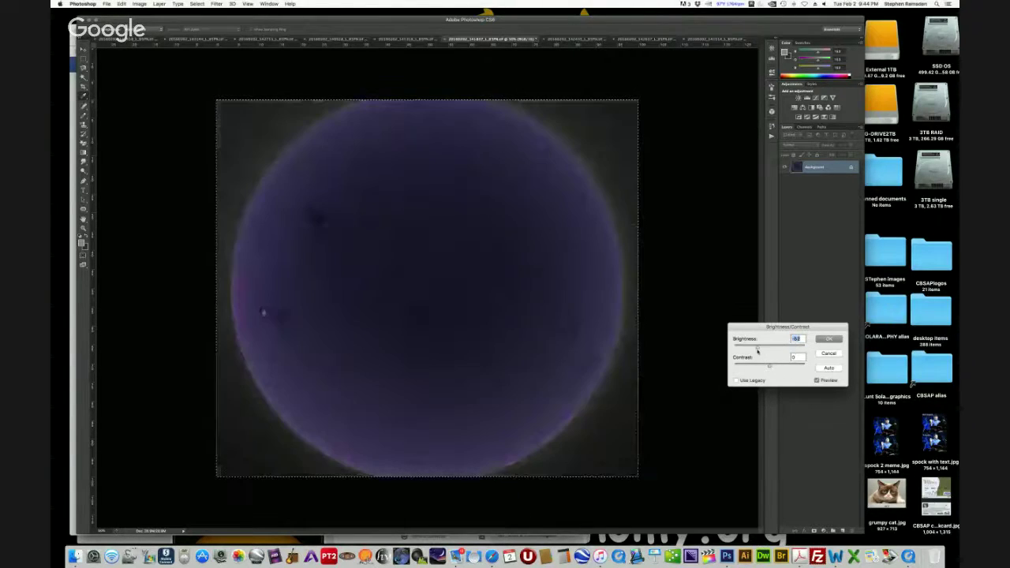
left_click(778, 354)
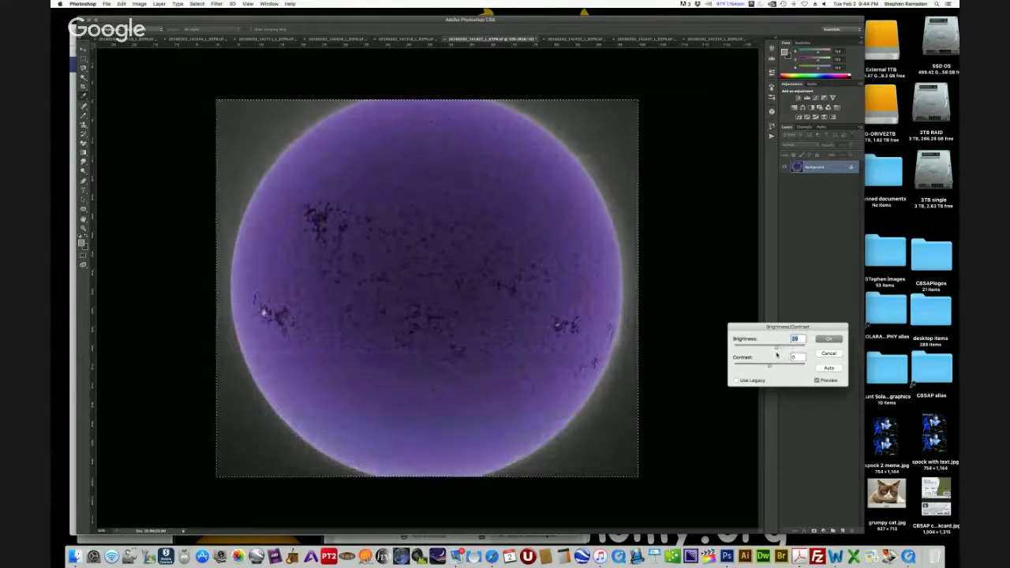
left_click_drag(777, 355, 785, 354)
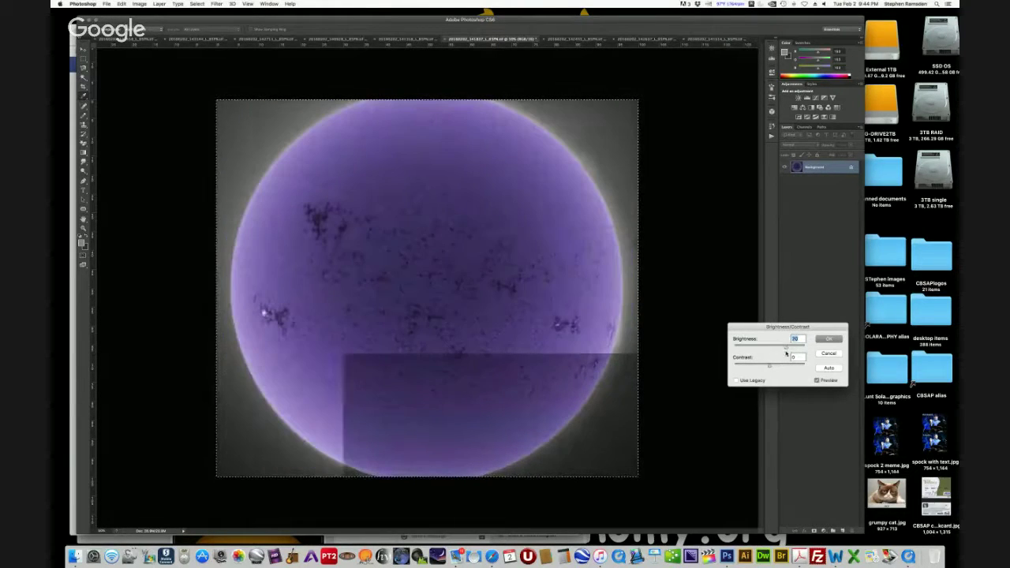
left_click(828, 339)
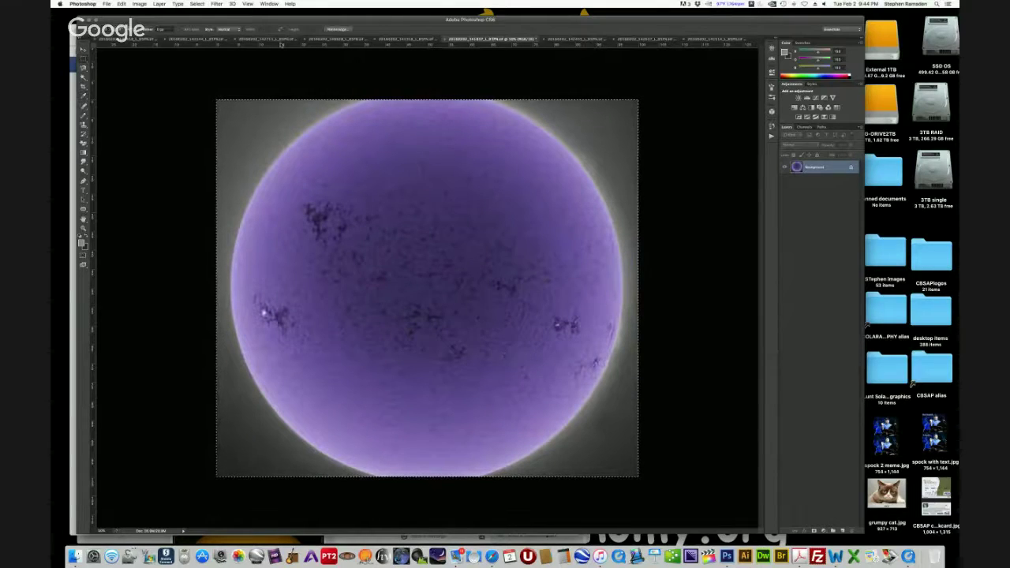
Save the purple image as a JPEG copy on the Desktop with quality 12 (Maximum) and the Progressive format option
left_click(107, 4)
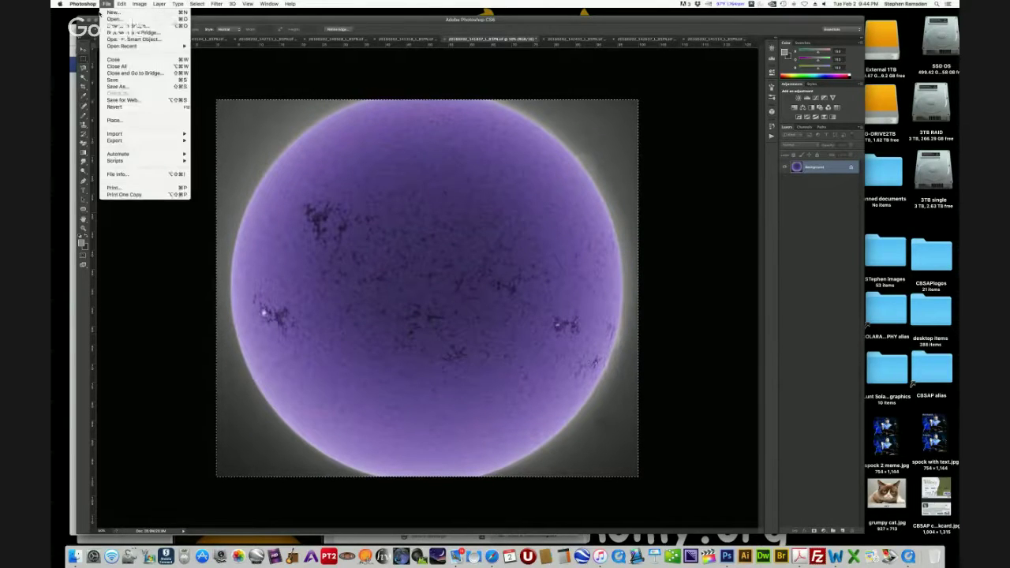
left_click(116, 86)
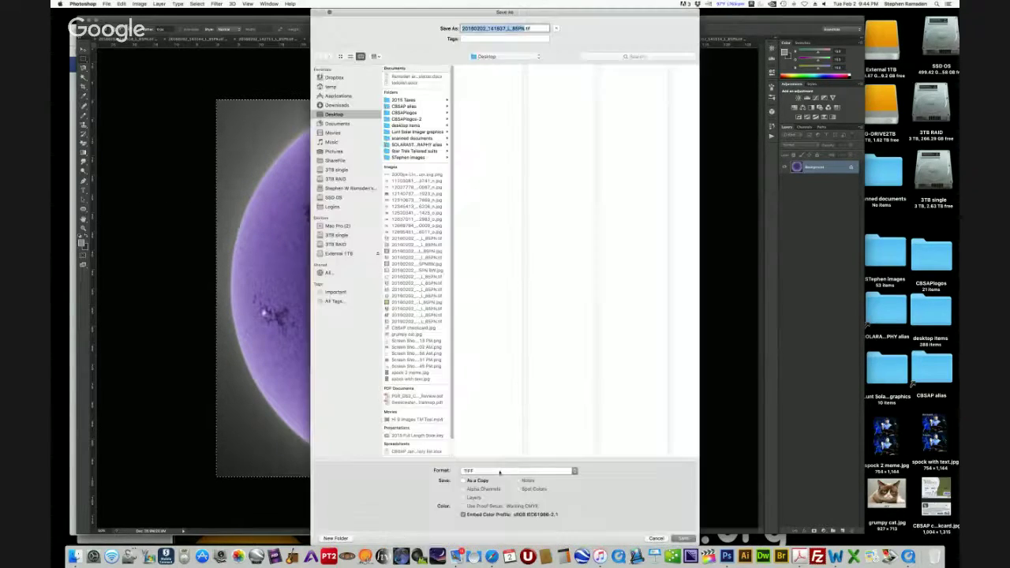
left_click(517, 470)
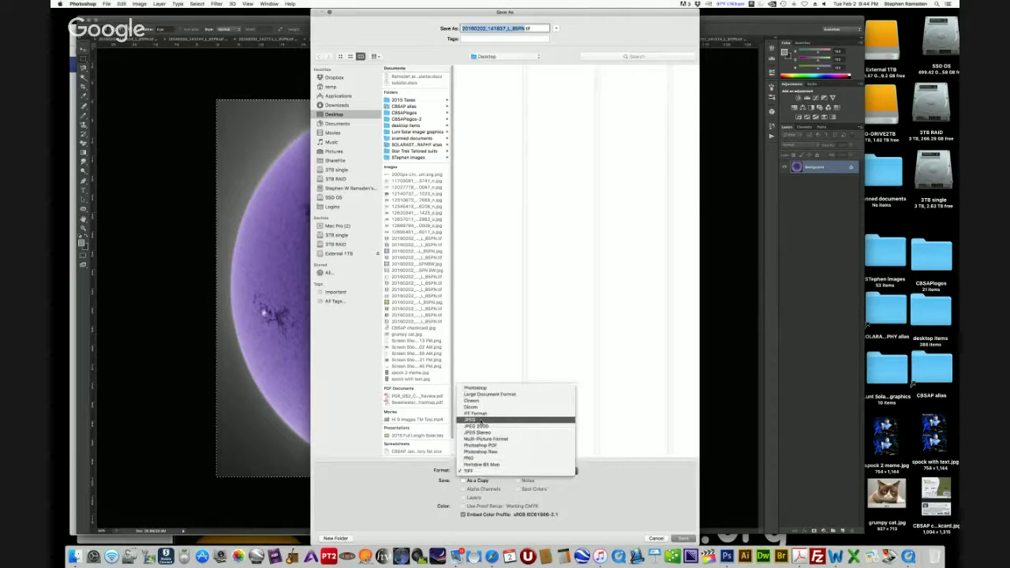
left_click(477, 419)
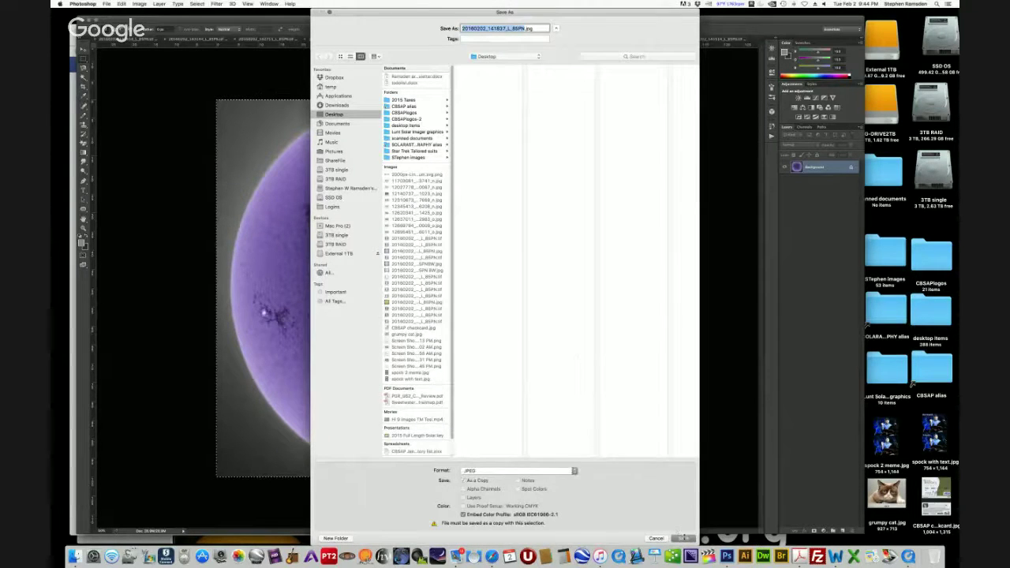
left_click(683, 537)
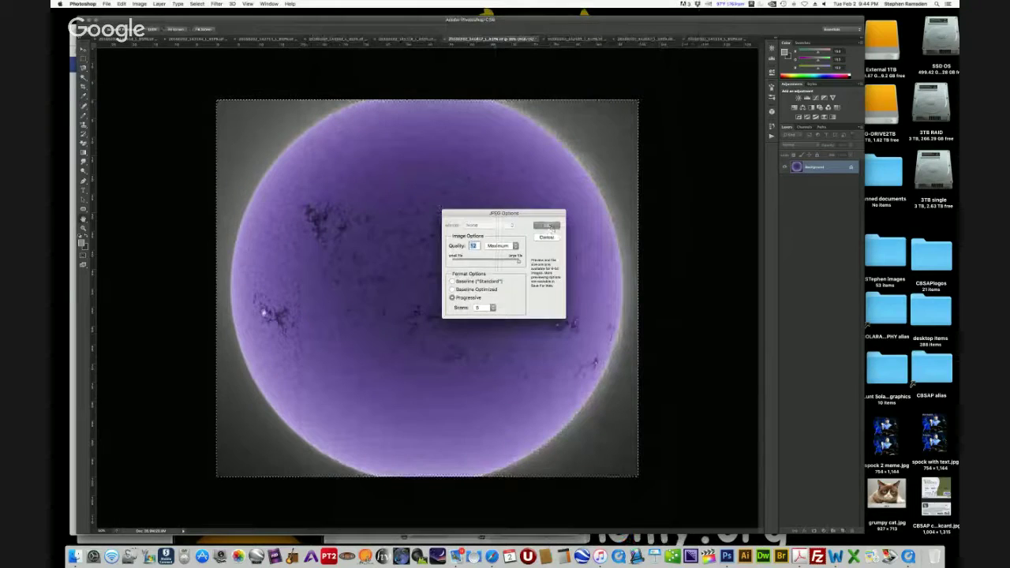
left_click(548, 226)
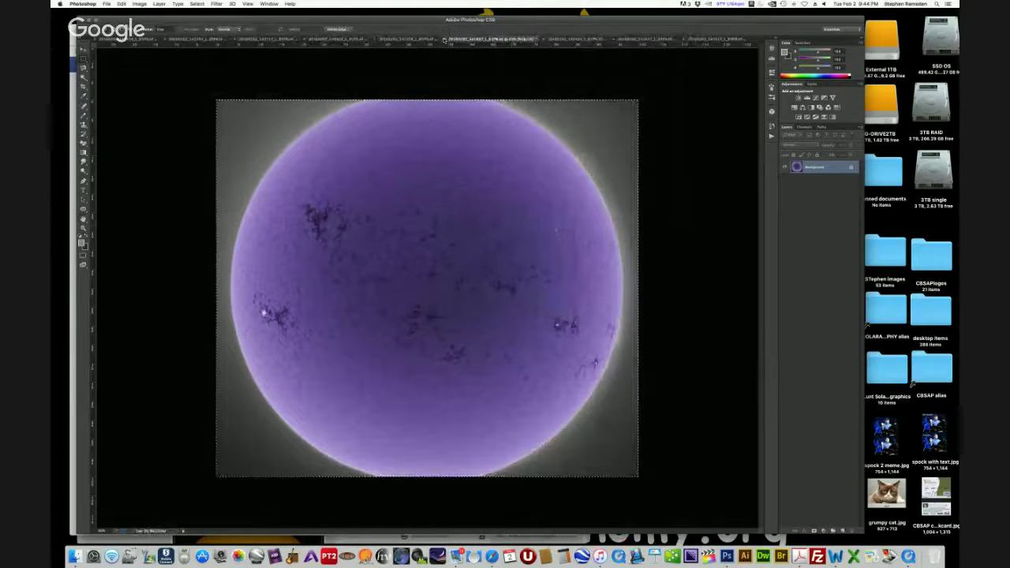
Close the purple composite and the two grayscale images of the same disk, discarding unsaved changes
key("super+w")
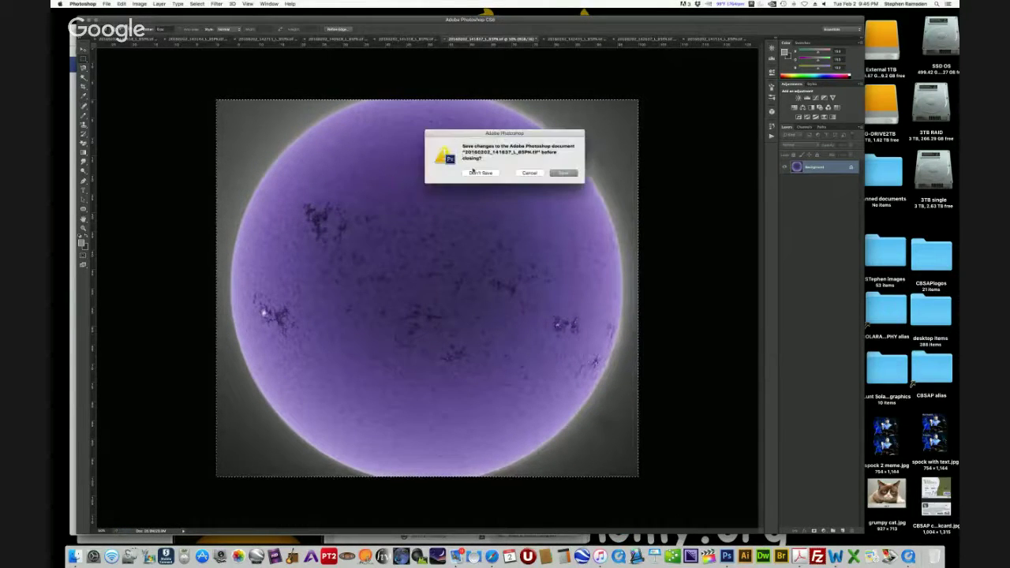
key("super+d")
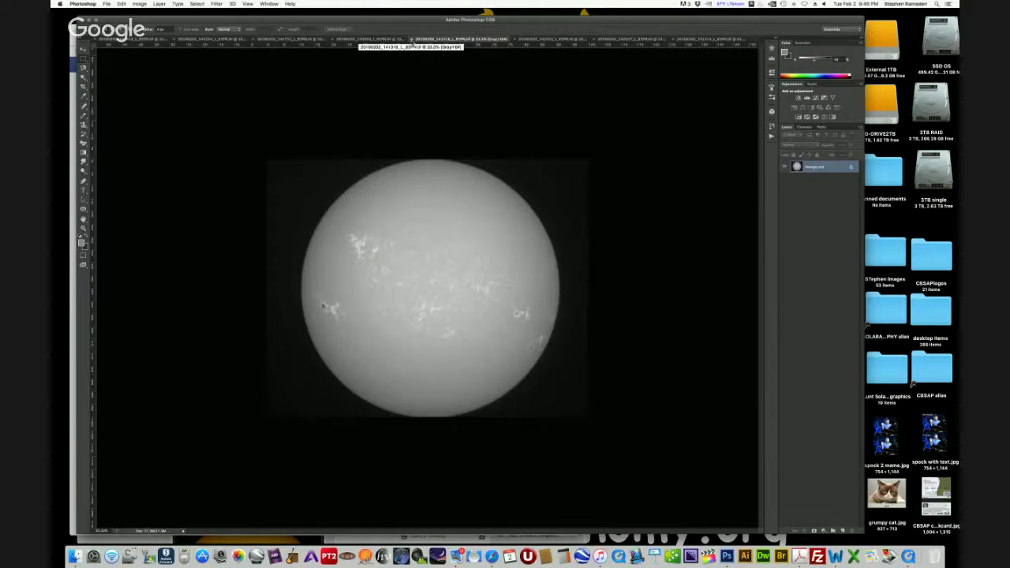
left_click(410, 40)
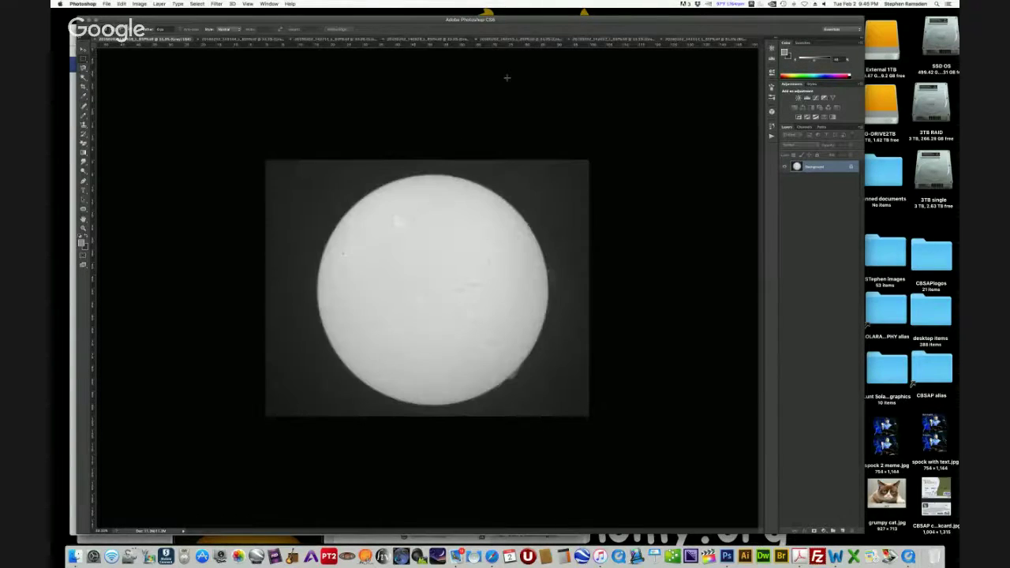
left_click(723, 40)
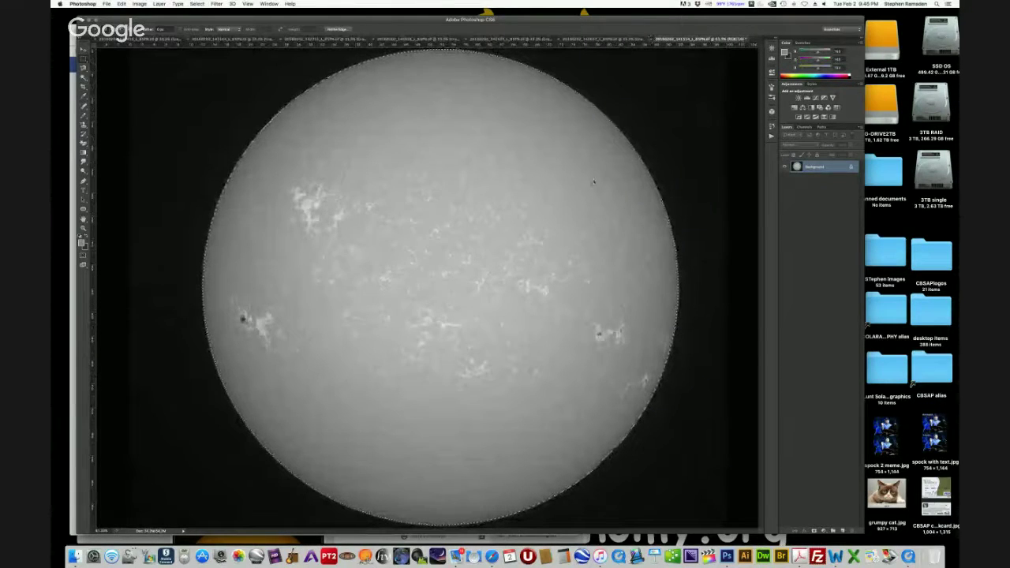
key("super+w")
left_click(481, 177)
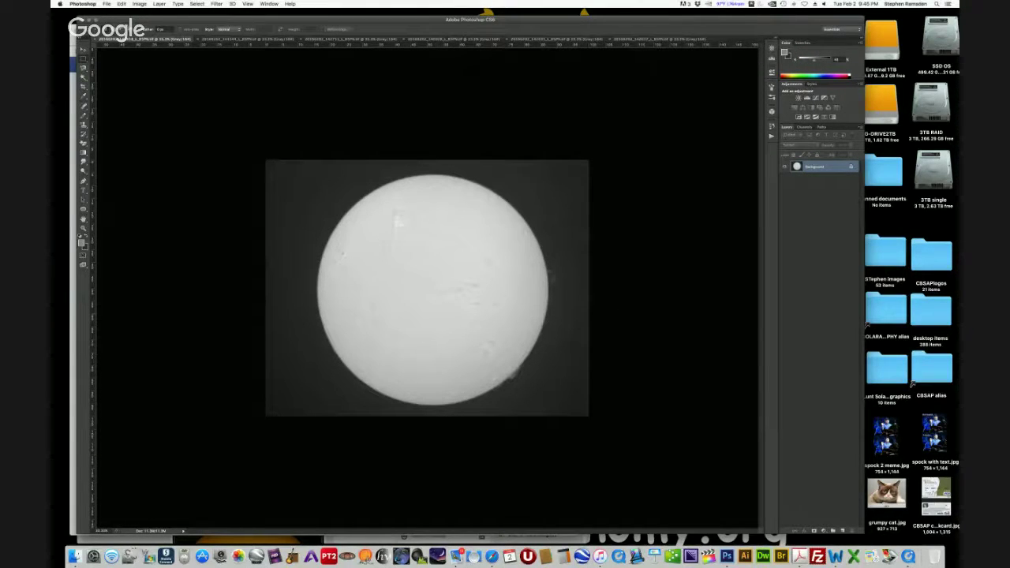
Run the saved Smart Sharpen action on the remaining full-disk grayscale image that shows prominences and filaments
left_click(250, 4)
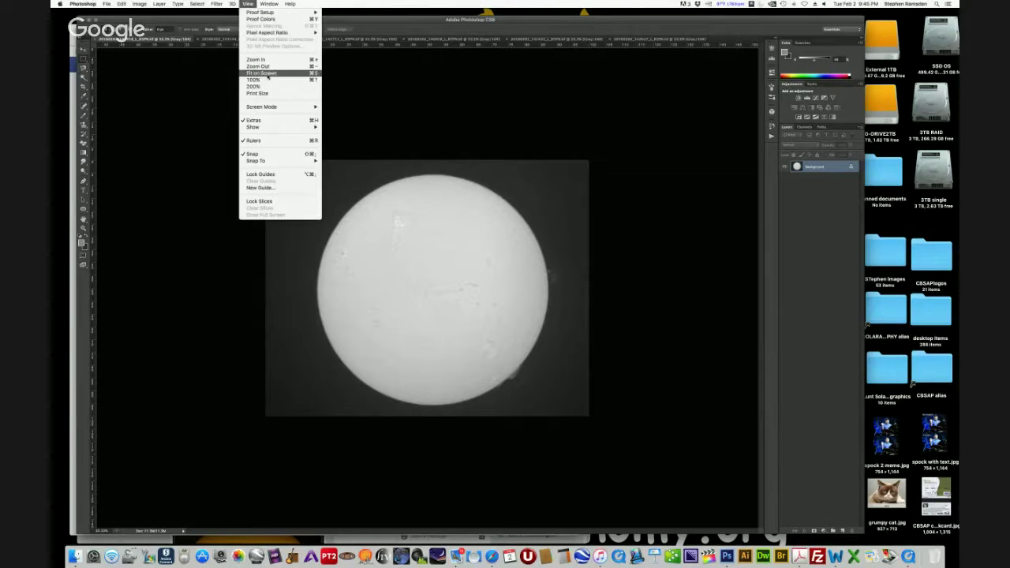
left_click(261, 72)
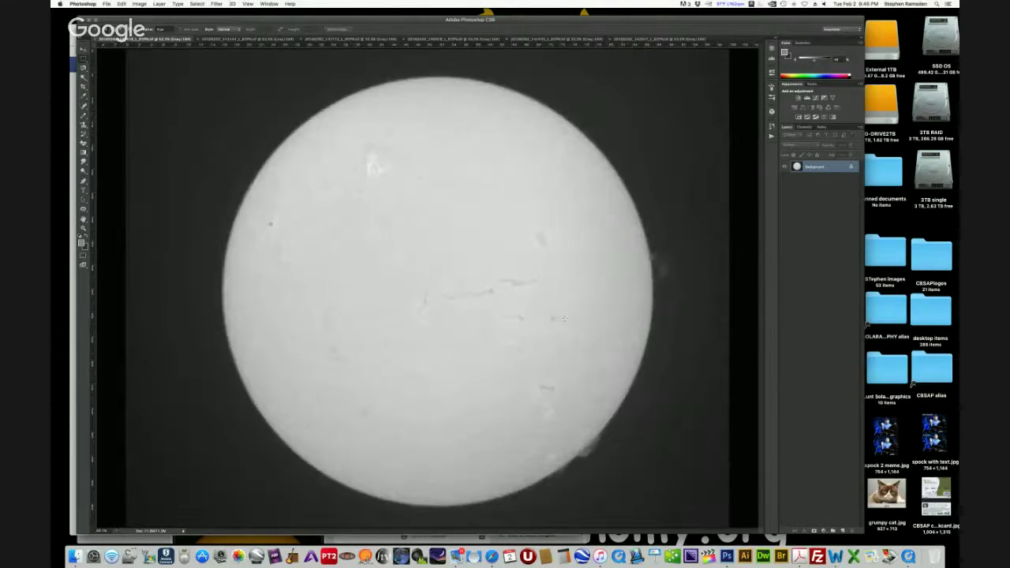
left_click(772, 136)
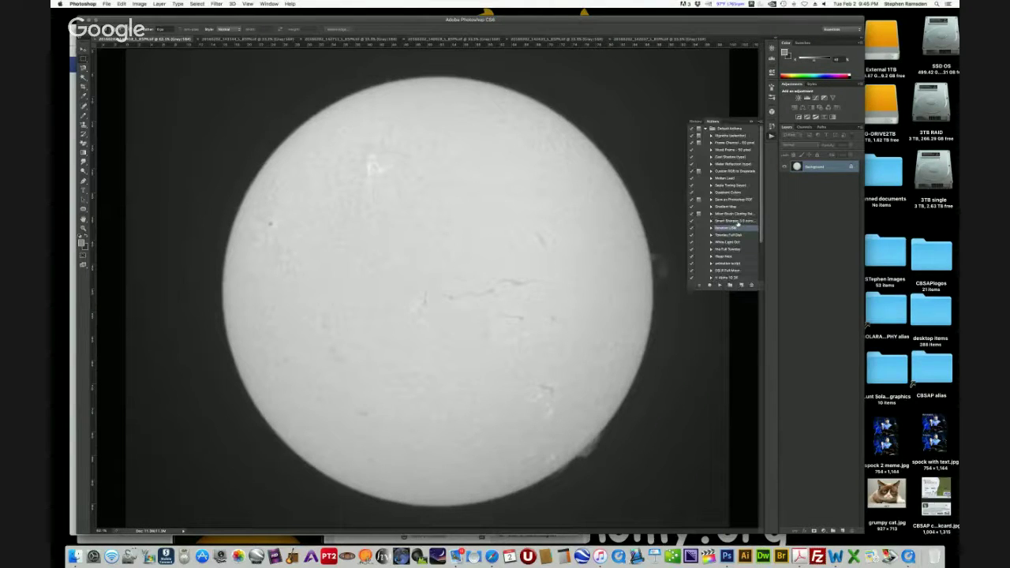
left_click_drag(738, 223, 724, 224)
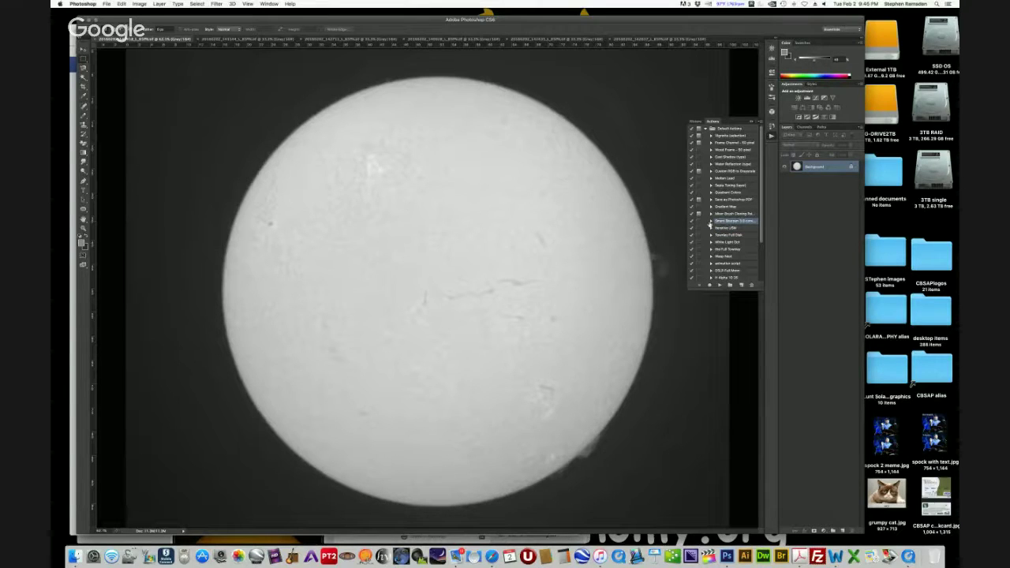
left_click(711, 221)
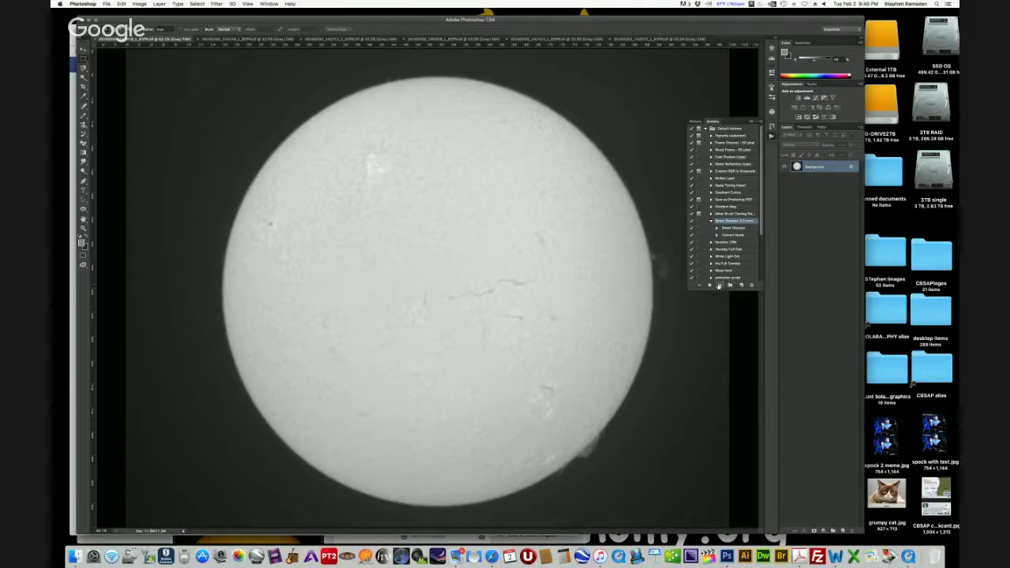
left_click(718, 284)
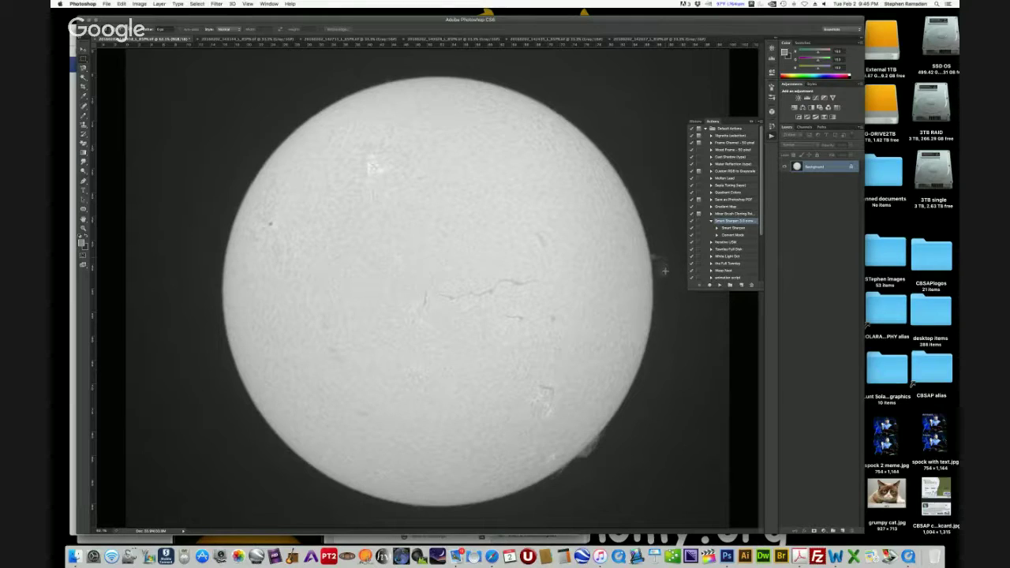
Step back through the changes made by the Smart Sharpen action and activate the Zoom tool
left_click(106, 4)
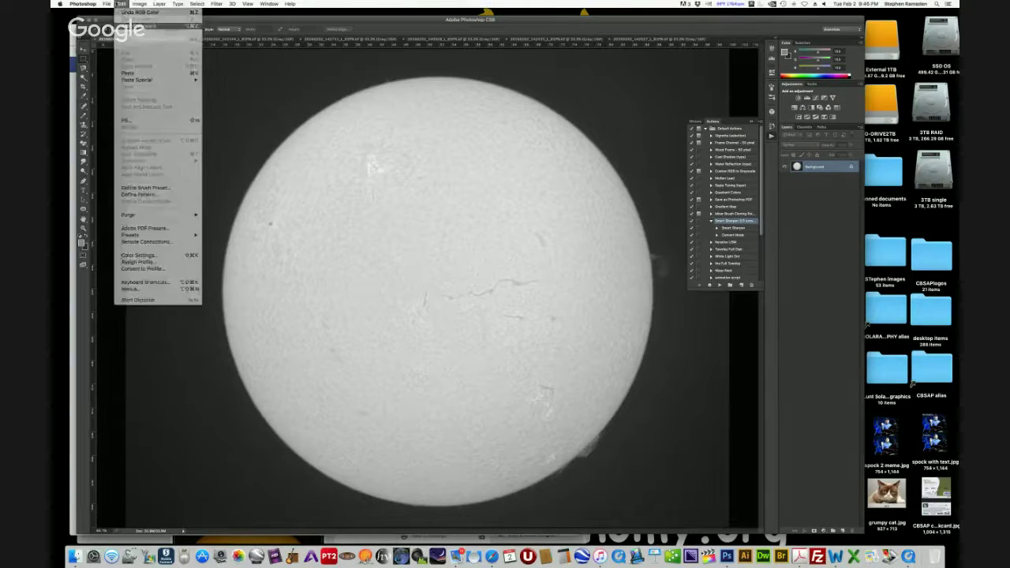
left_click(123, 4)
left_click(123, 4)
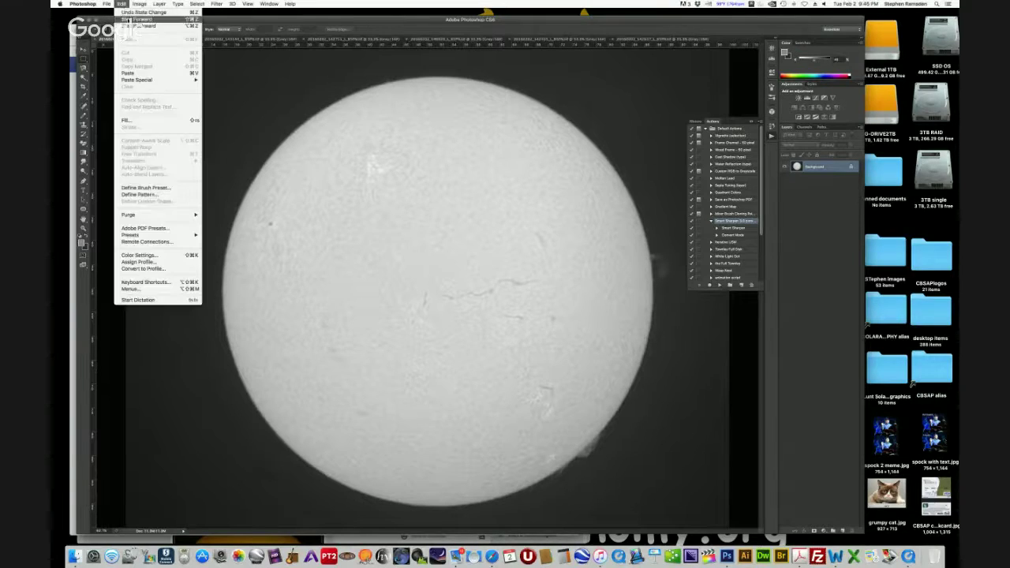
left_click(123, 4)
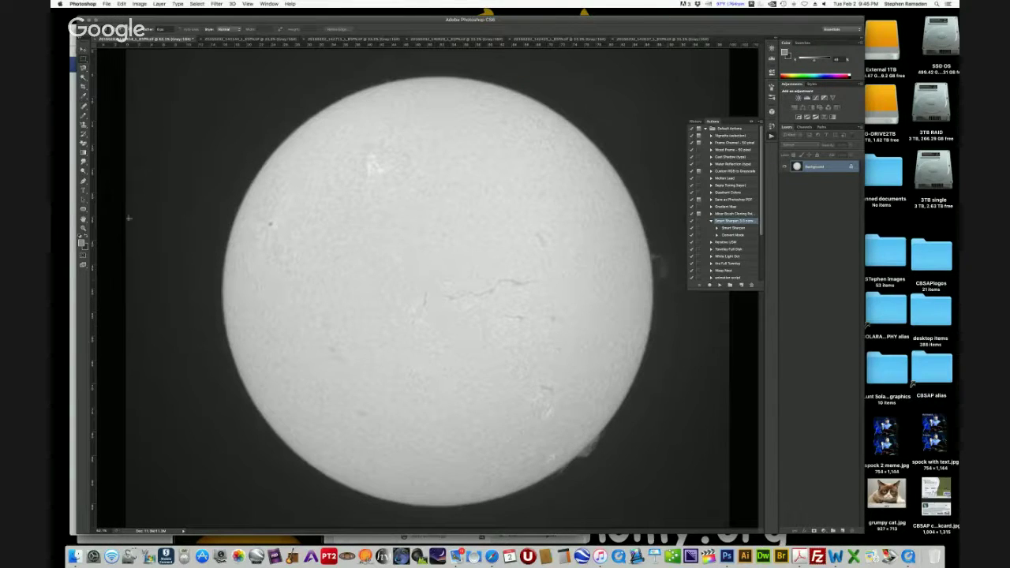
left_click(83, 228)
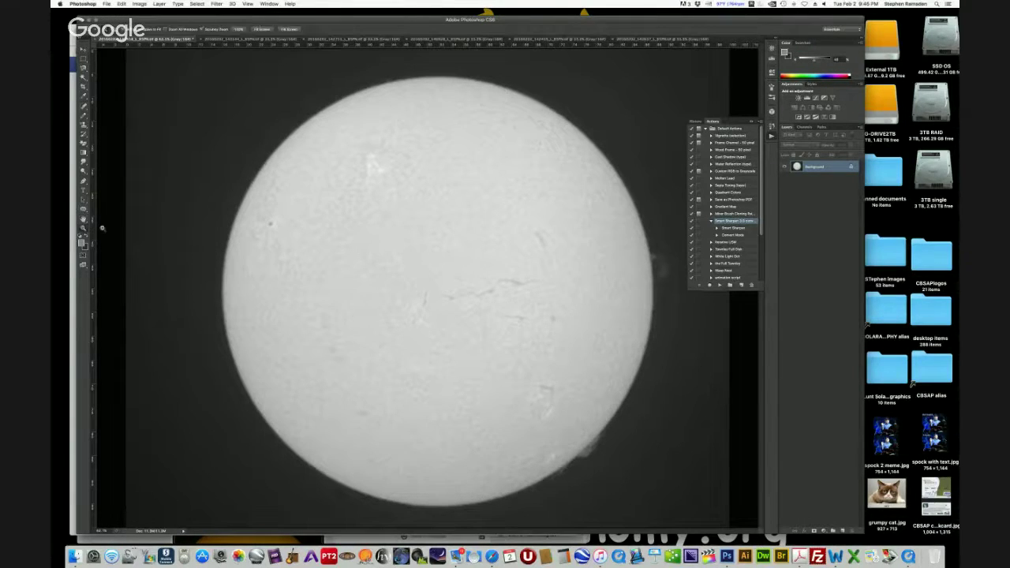
Run the Smart Sharpen action on the solar image and check the prominence beyond the disk's edge
left_click_drag(658, 266, 710, 266)
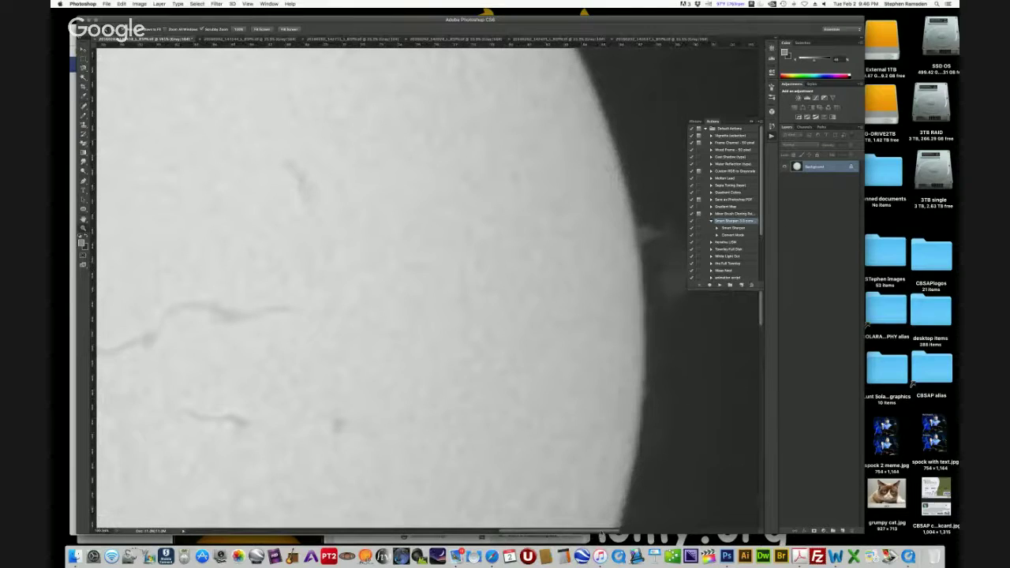
scroll(457, 287, "right", 5)
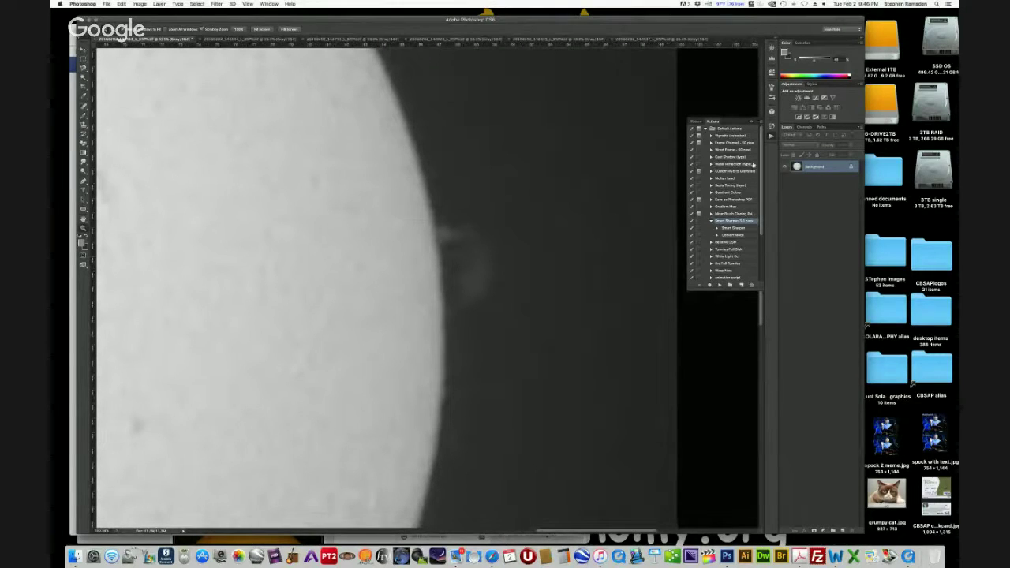
left_click(719, 286)
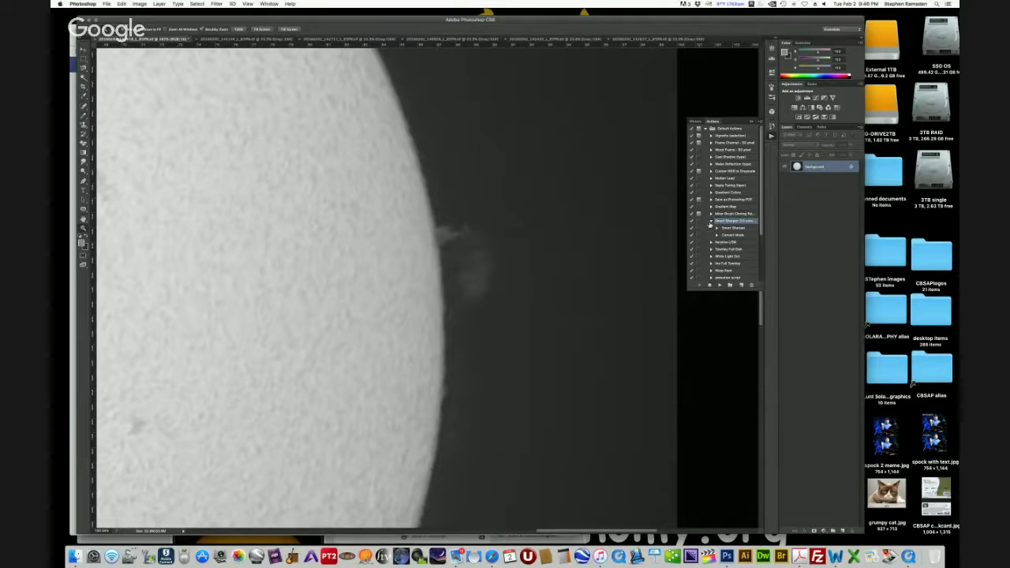
left_click(720, 242)
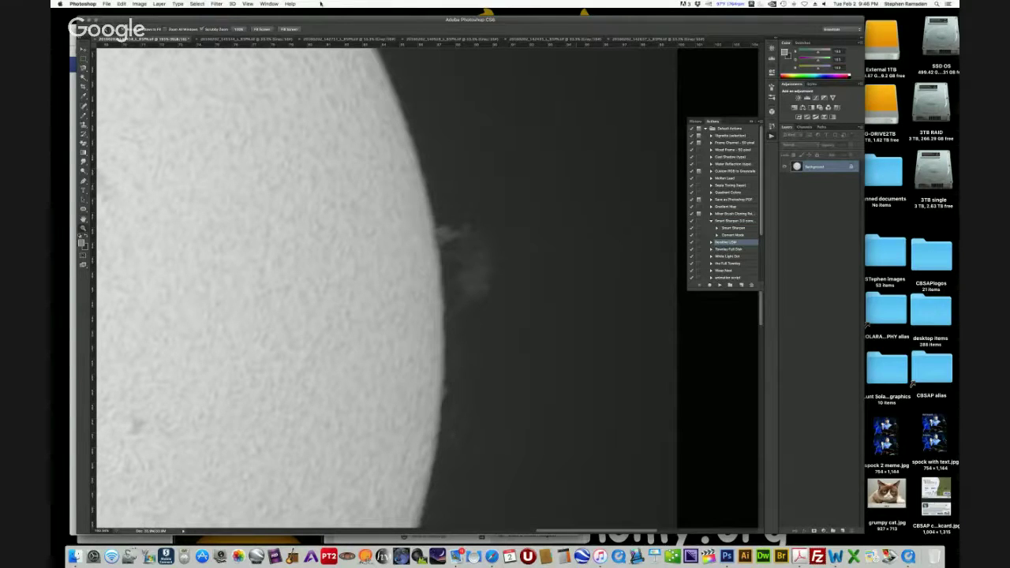
left_click(244, 4)
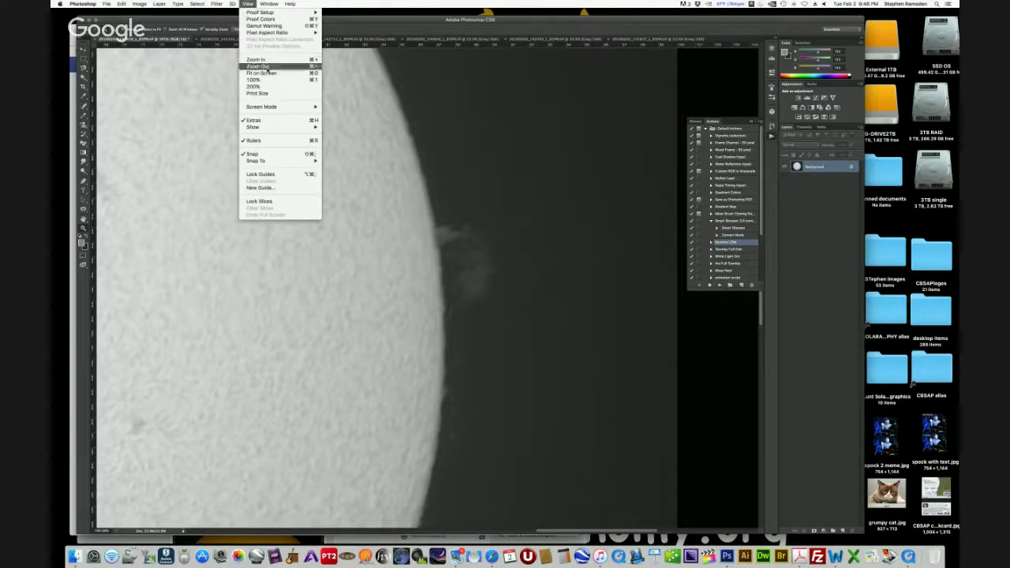
left_click(604, 183)
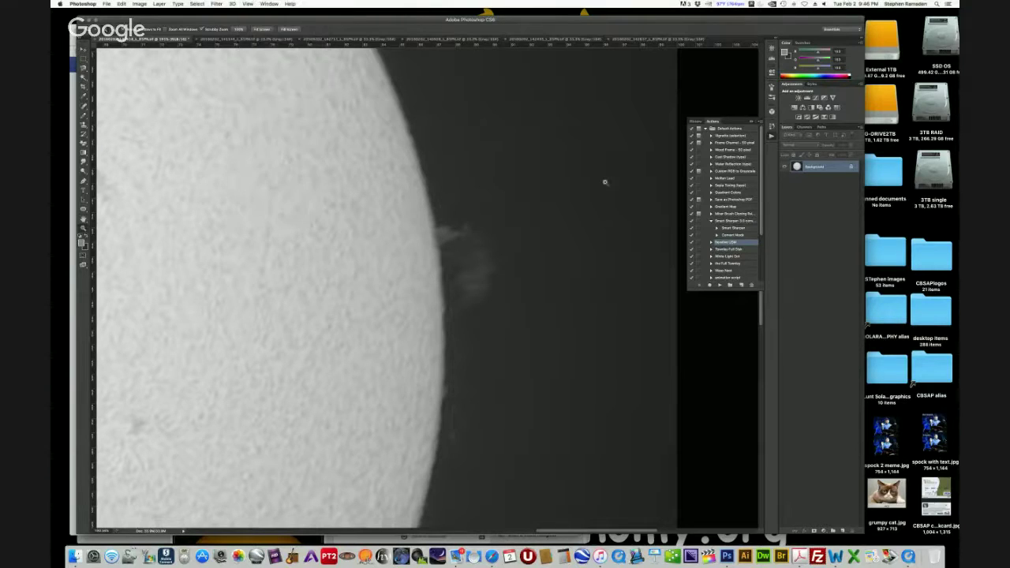
key("super+0")
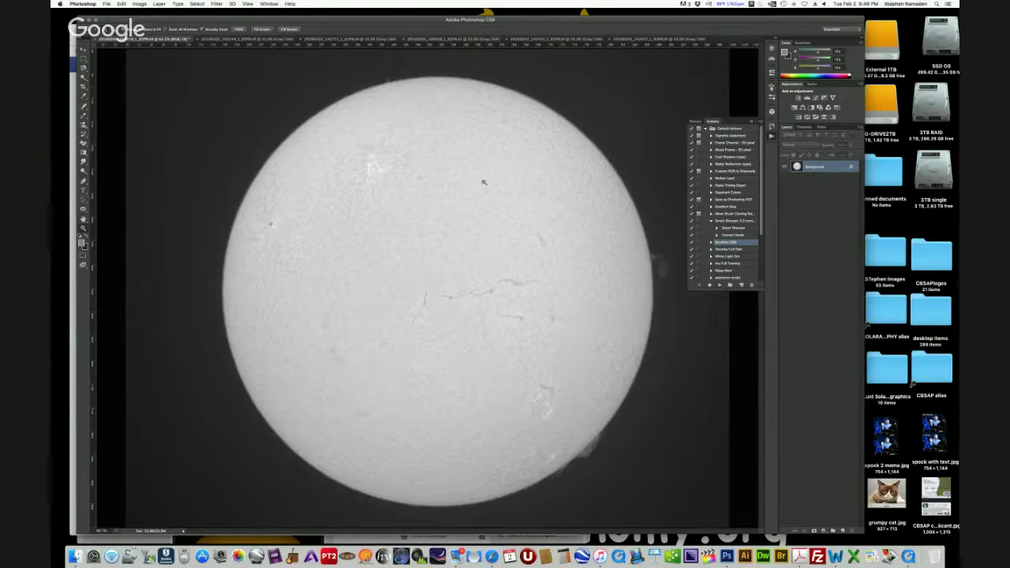
Darken the solar image with Levels, raising the black input level to 30 and lowering the midtone level slightly
left_click(139, 4)
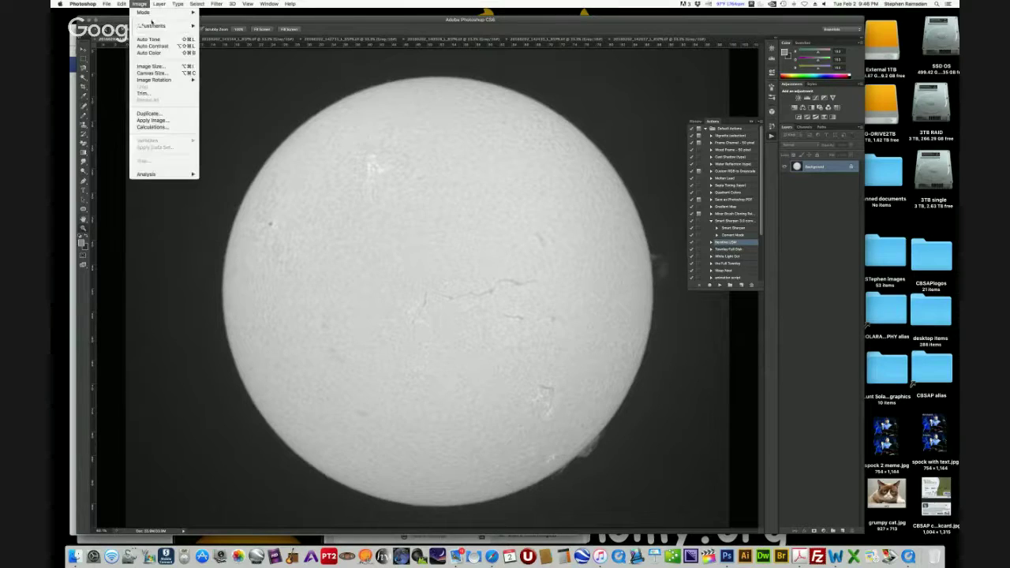
mouse_move(162, 26)
left_click(214, 32)
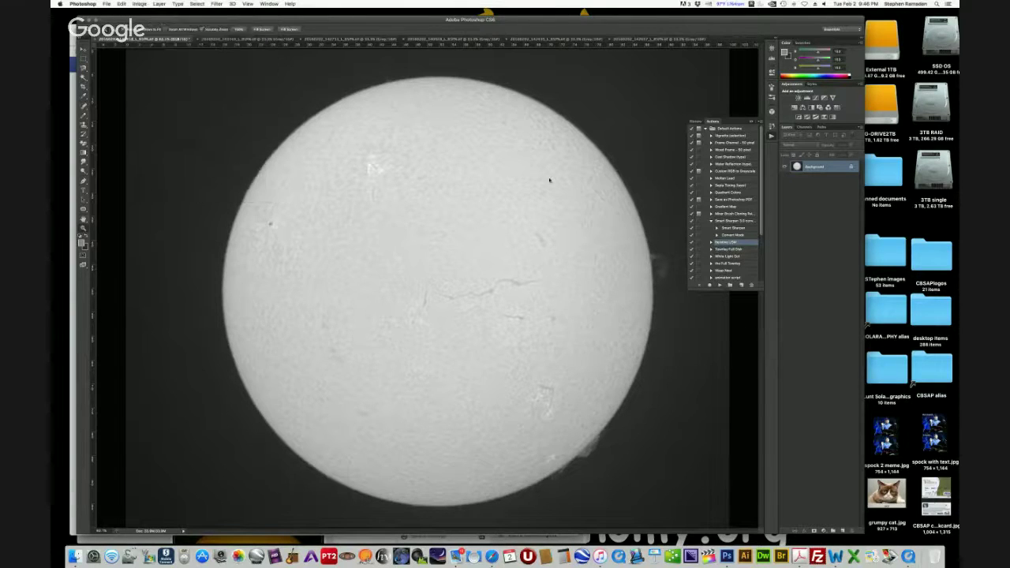
left_click_drag(166, 244, 175, 243)
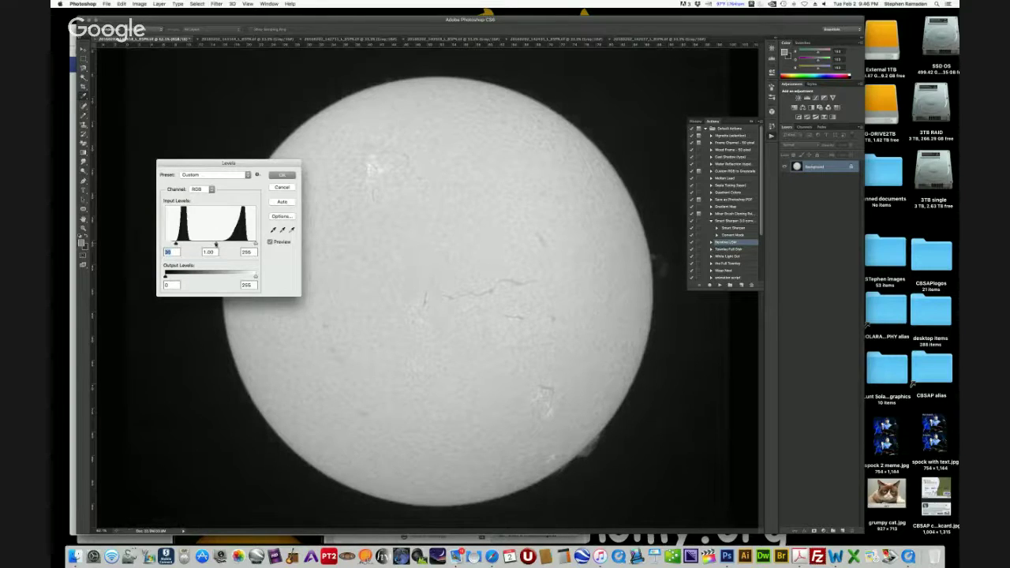
left_click_drag(219, 245, 217, 245)
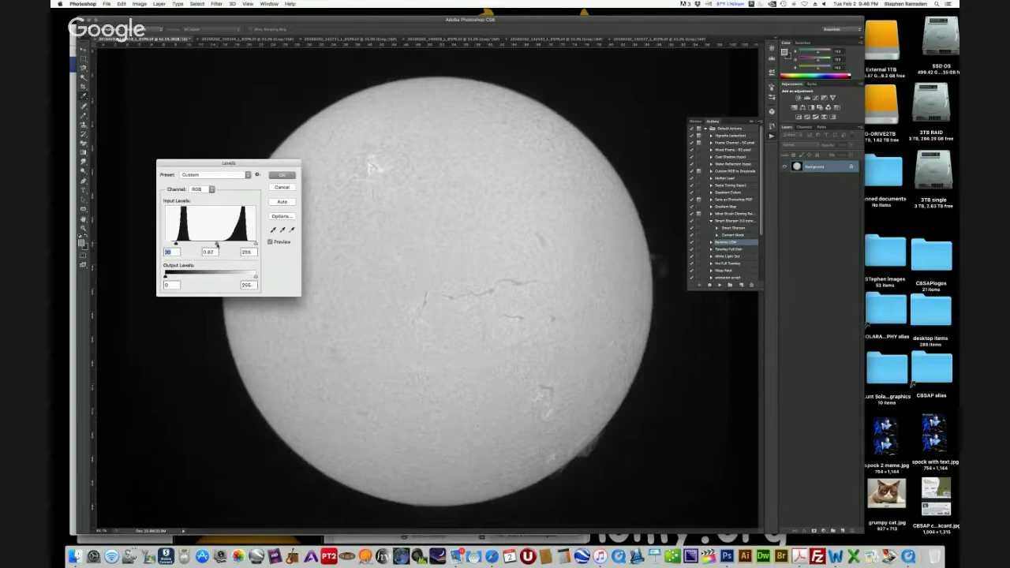
left_click(202, 252)
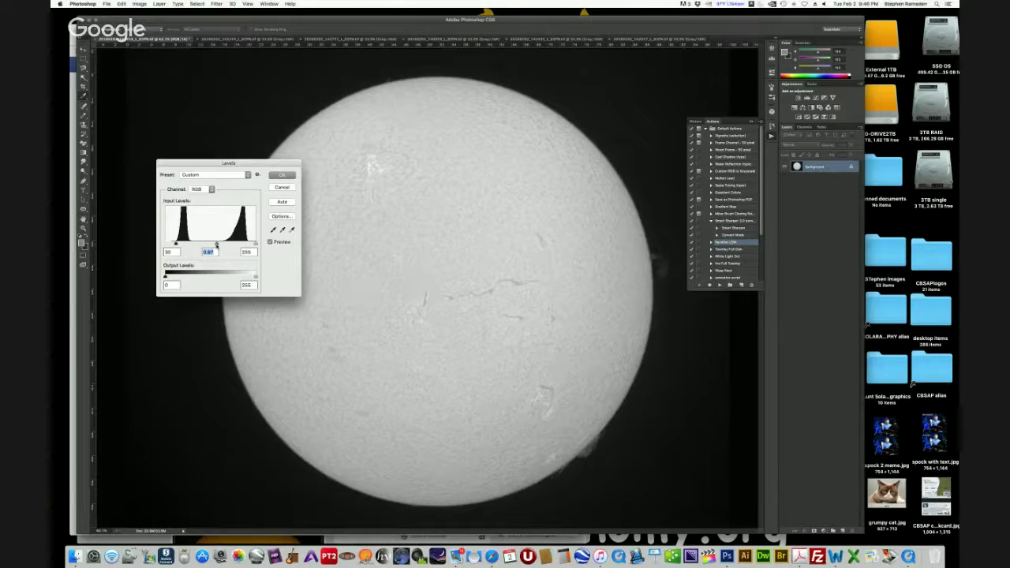
left_click(282, 175)
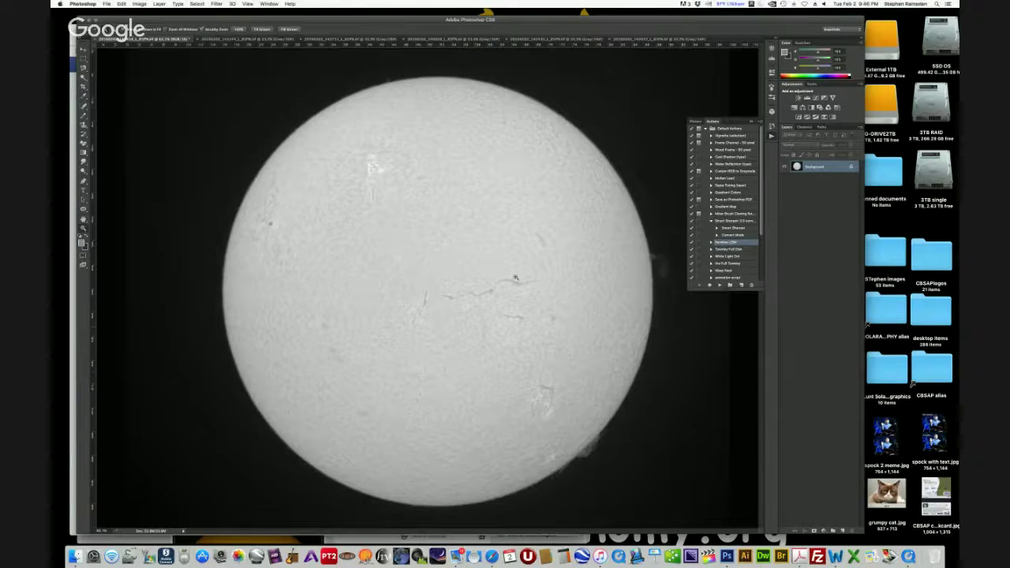
Try selecting the dark background around the solar disk with the Magic Wand, and clear that selection
key("ctrl+Tab")
key("ctrl+Tab")
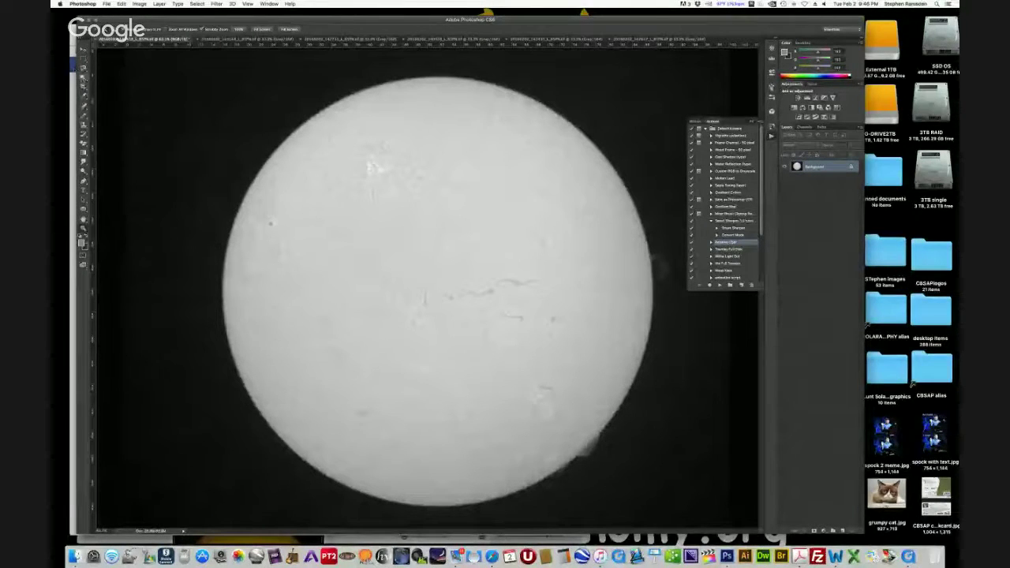
left_click(83, 79)
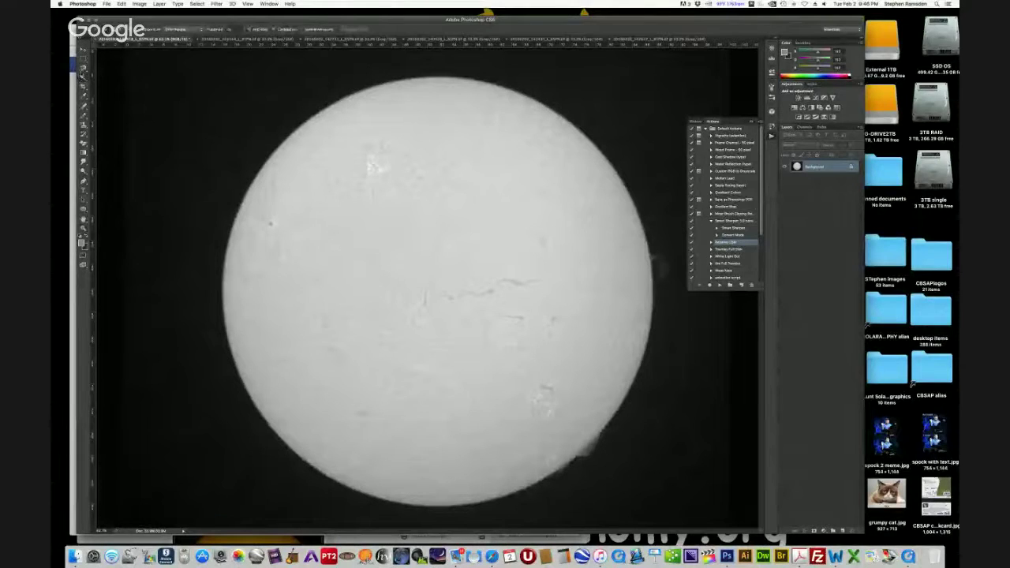
left_click(83, 69)
left_click(83, 69)
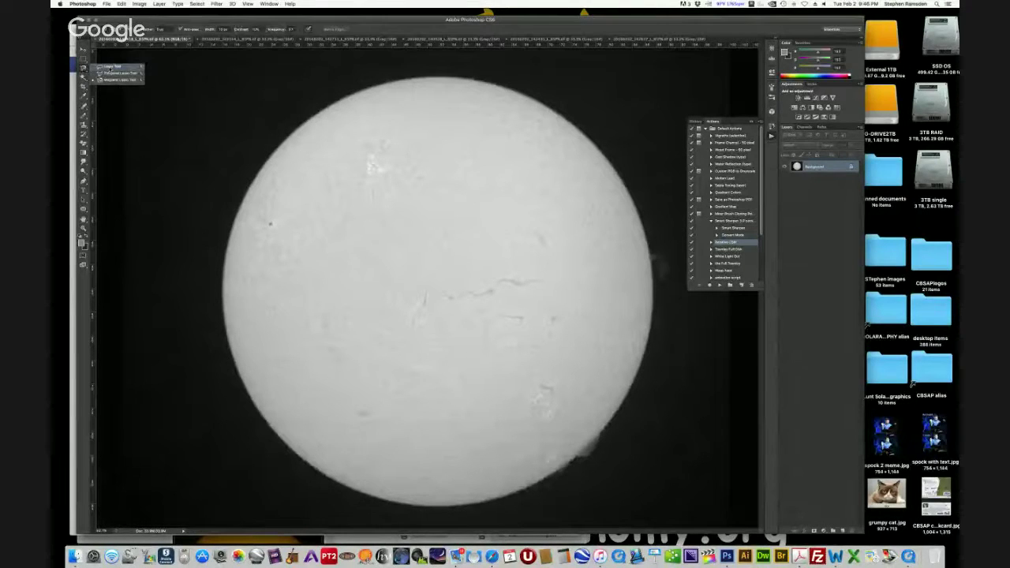
left_click(83, 79)
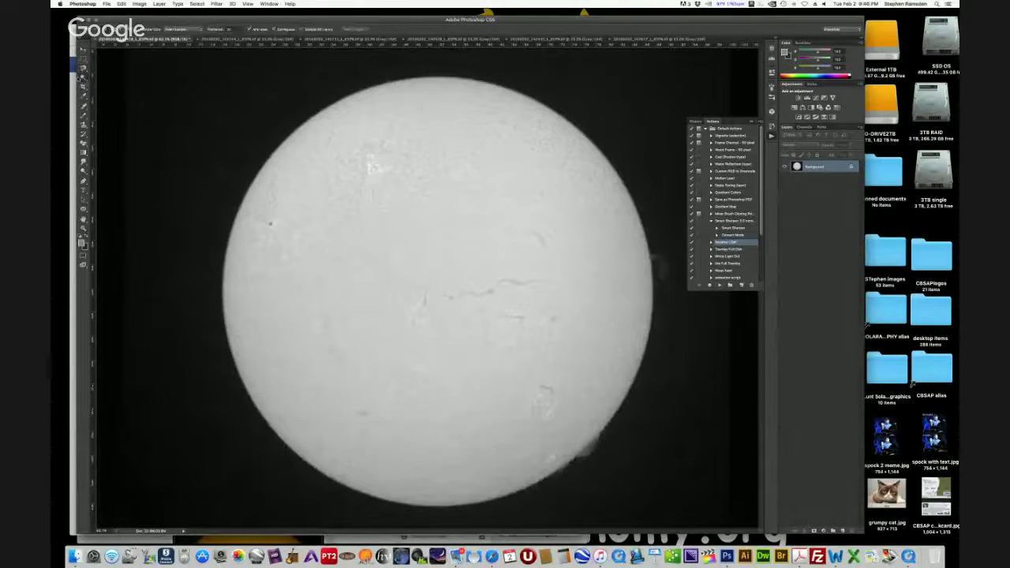
left_click(214, 131)
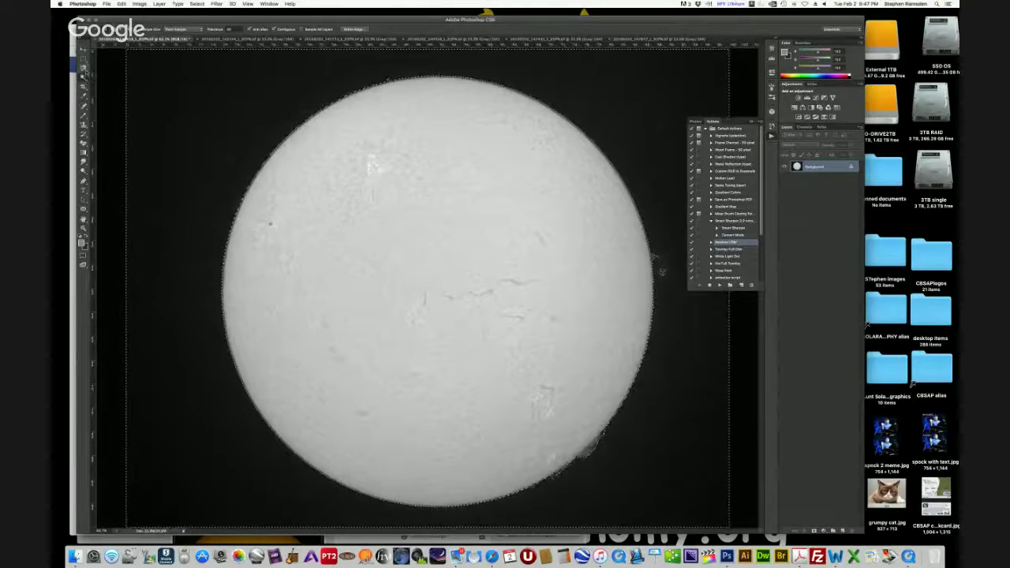
left_click(197, 5)
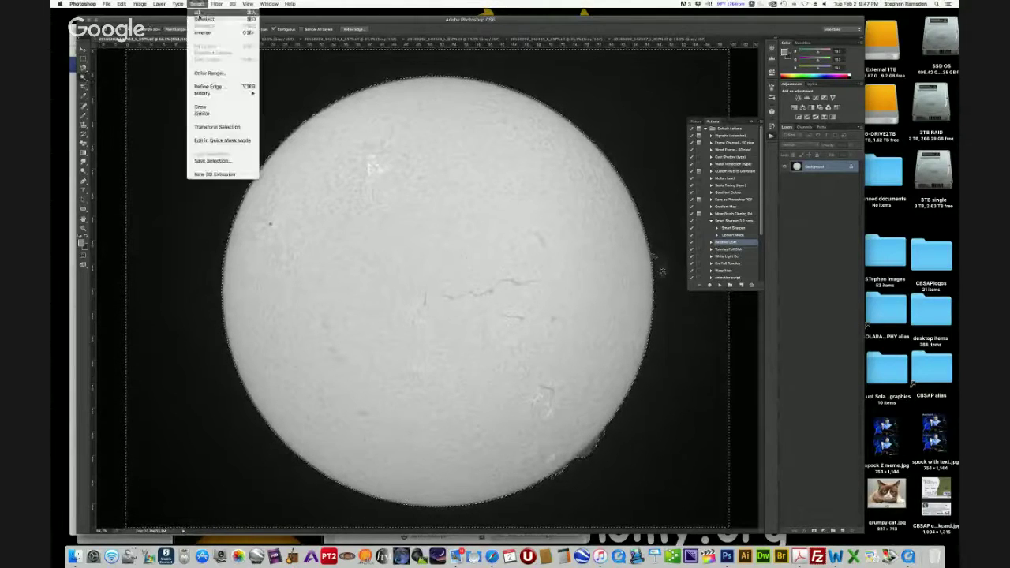
left_click(199, 30)
Trace around the edge of the solar disk with the Magnetic Lasso to select the whole disk
left_click(84, 68)
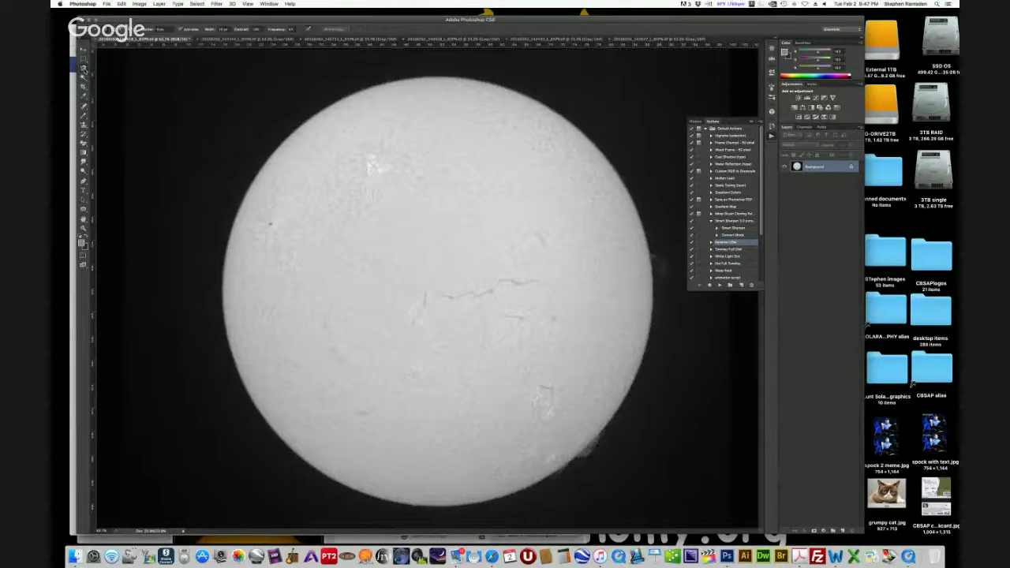
left_click(84, 69)
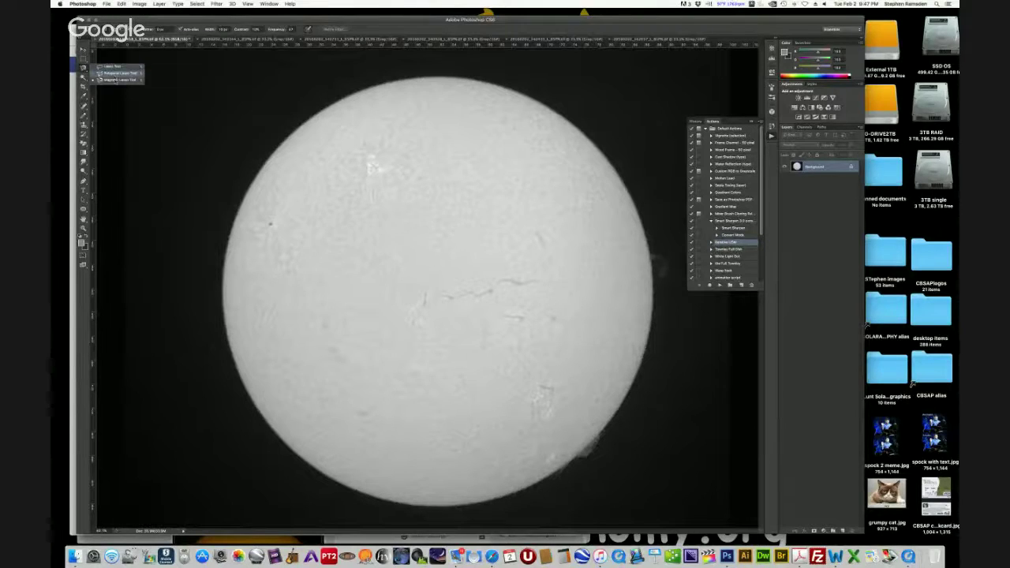
left_click(115, 81)
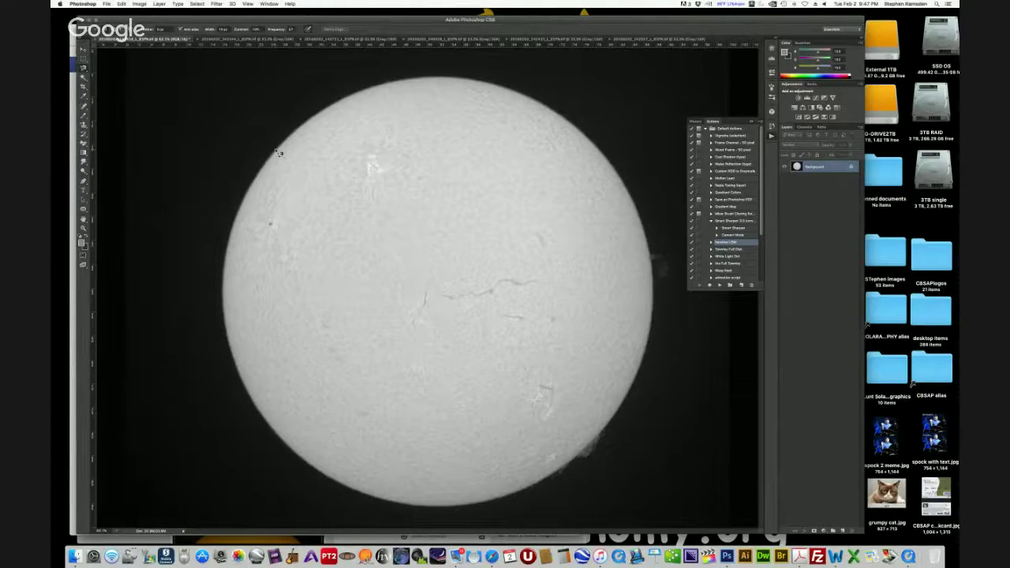
left_click(277, 149)
left_click(279, 152)
Examine the Quick Selection and Lasso tool variants, keeping the Magnetic Lasso as the active tool
left_click(83, 77)
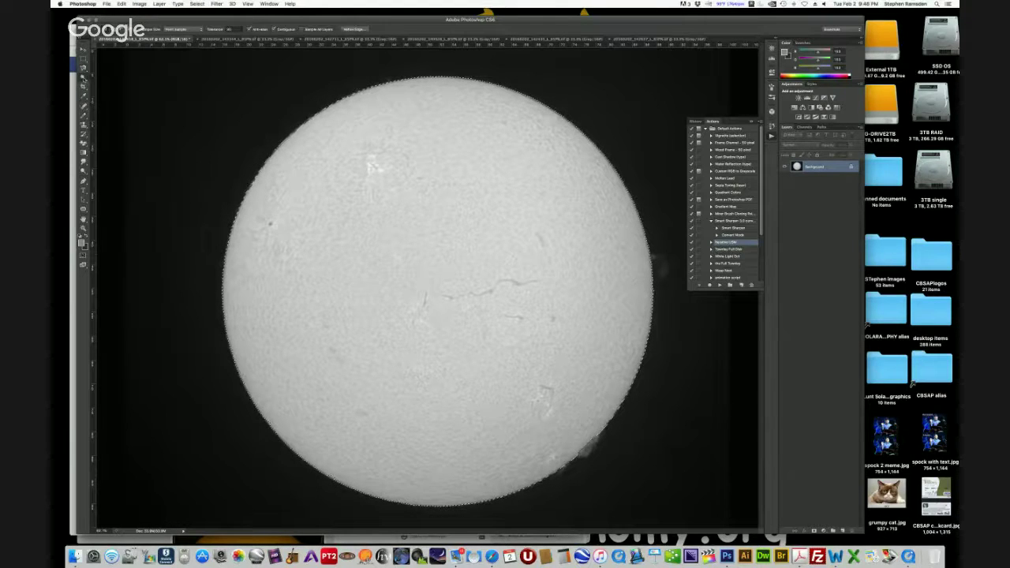
left_click(82, 77)
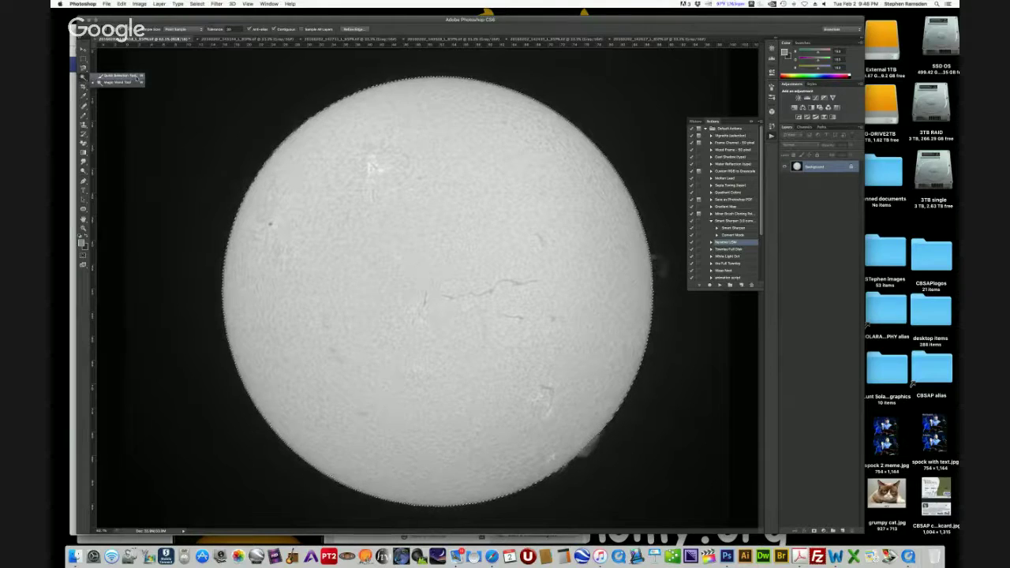
left_click(110, 82)
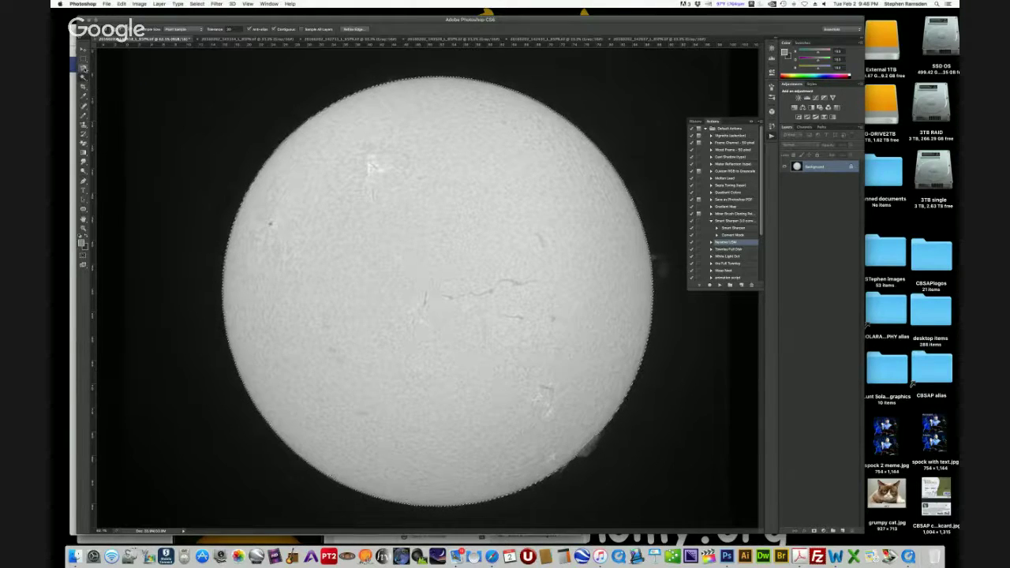
left_click(84, 68)
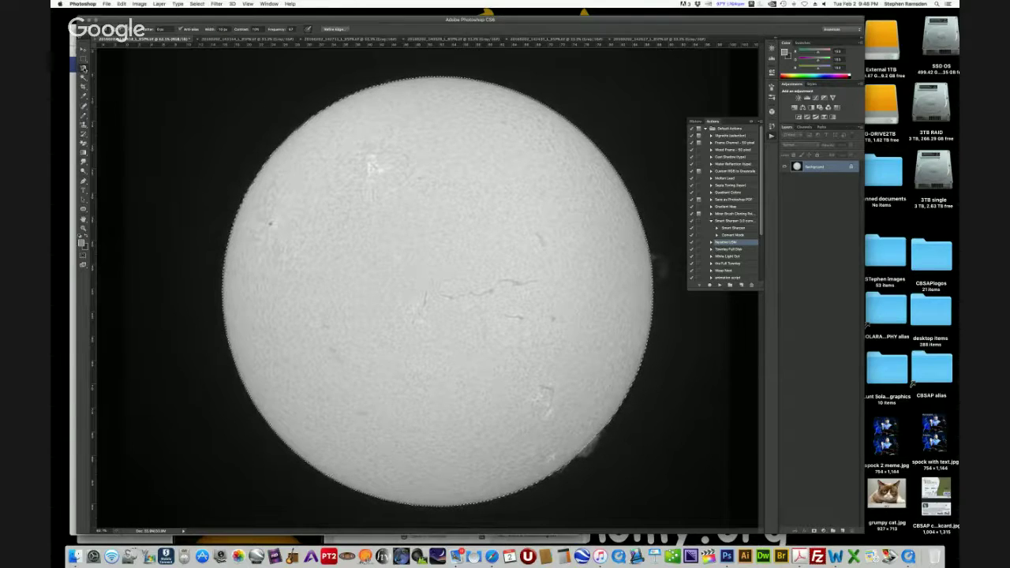
left_click(84, 69)
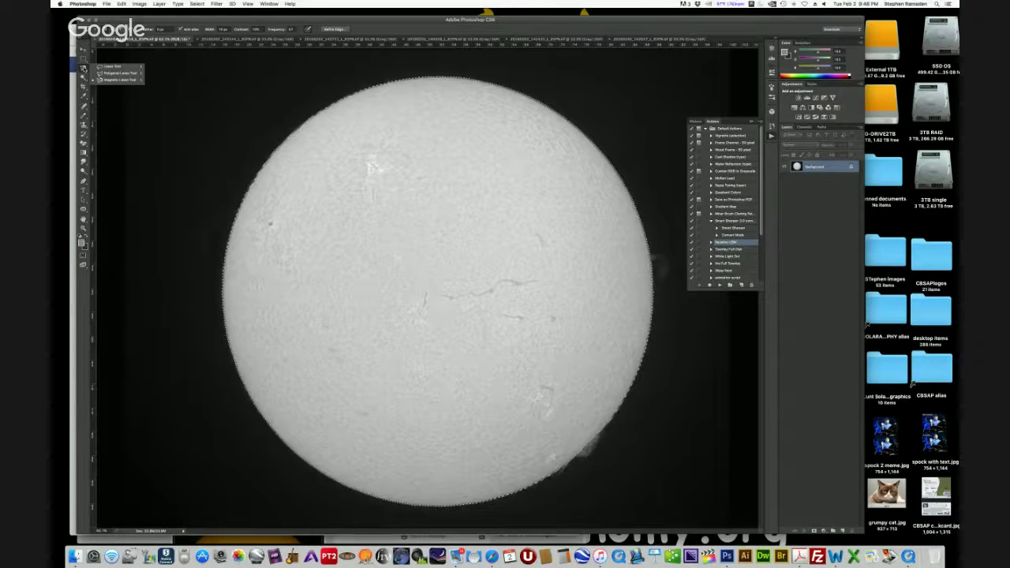
left_click(120, 73)
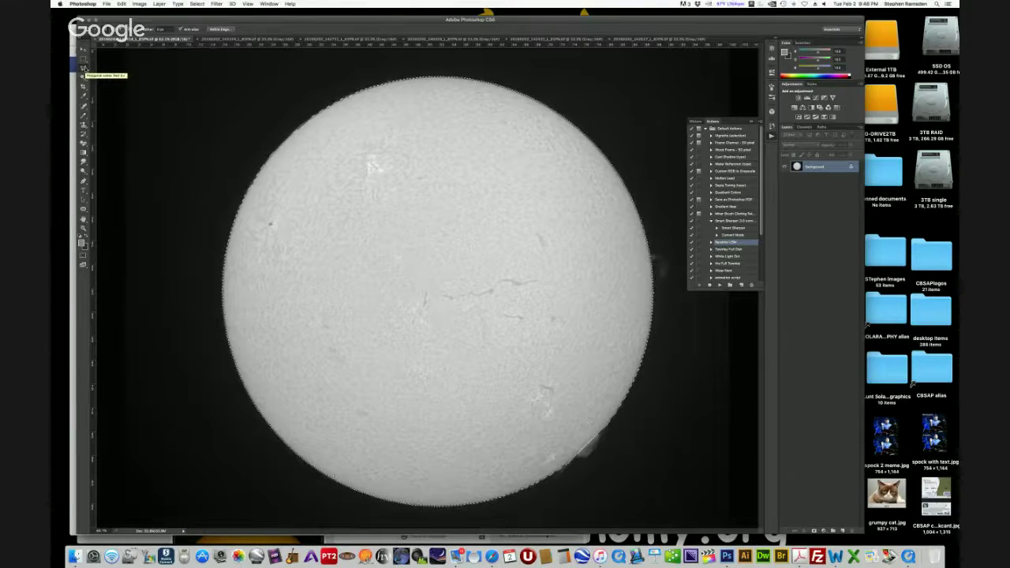
left_click(83, 69)
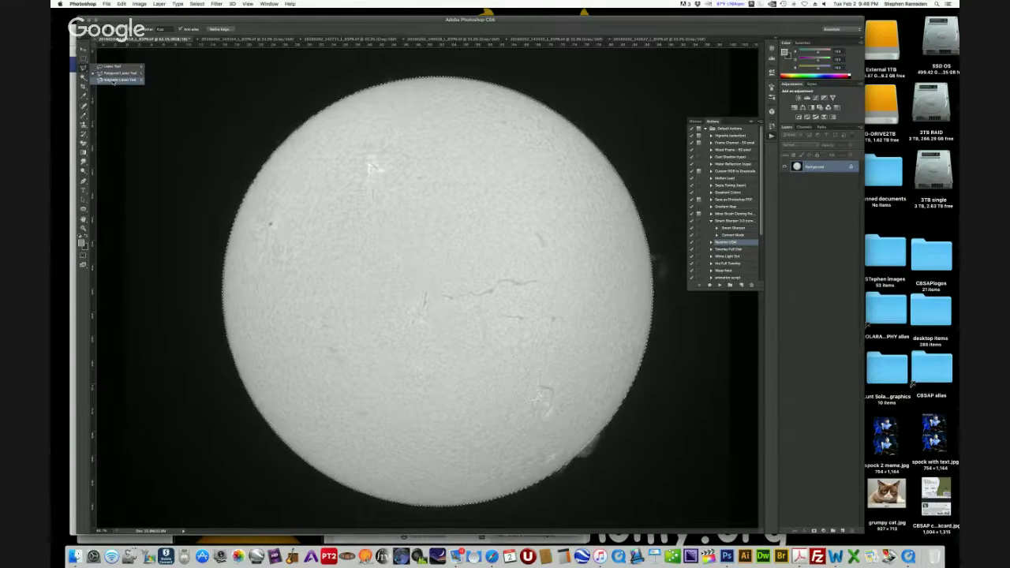
left_click(112, 81)
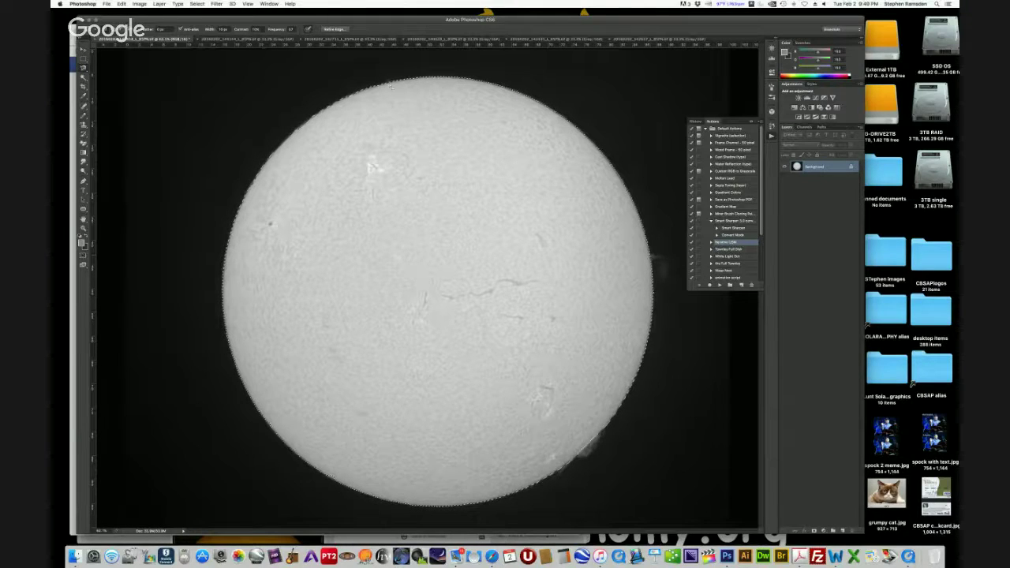
Smooth the outline of the disk selection, accepting the sample radius already entered
left_click(199, 4)
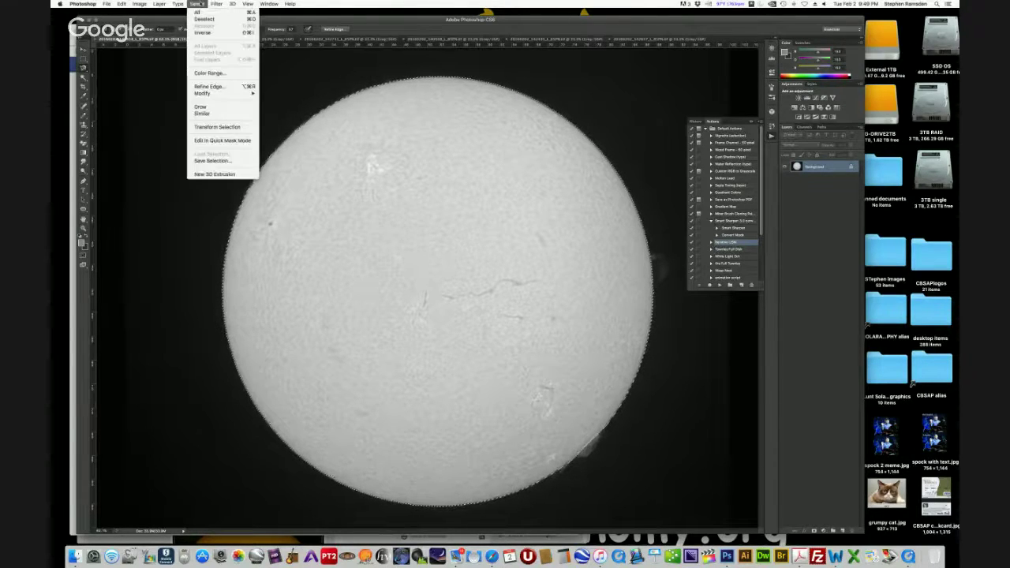
mouse_move(213, 93)
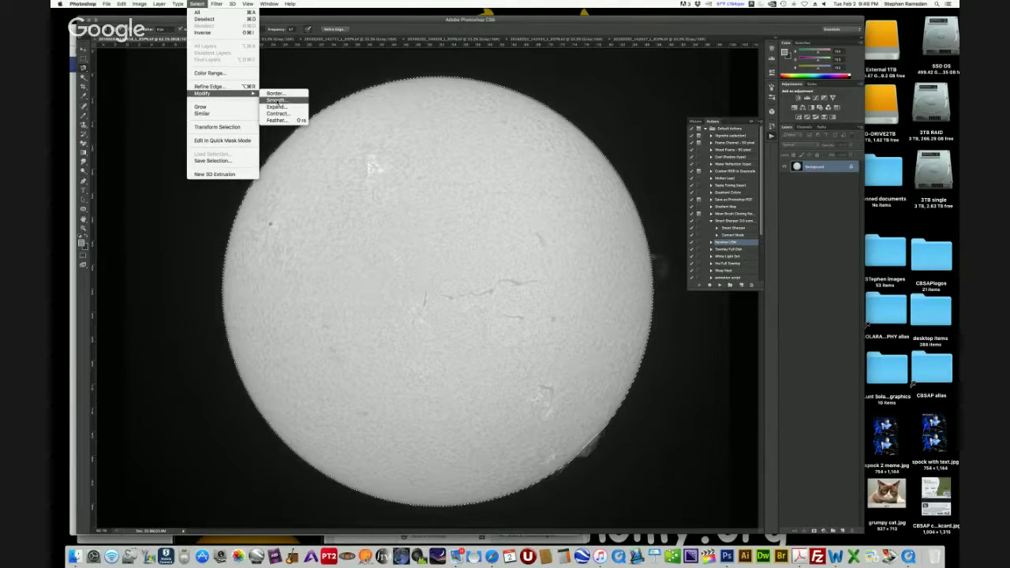
left_click(276, 101)
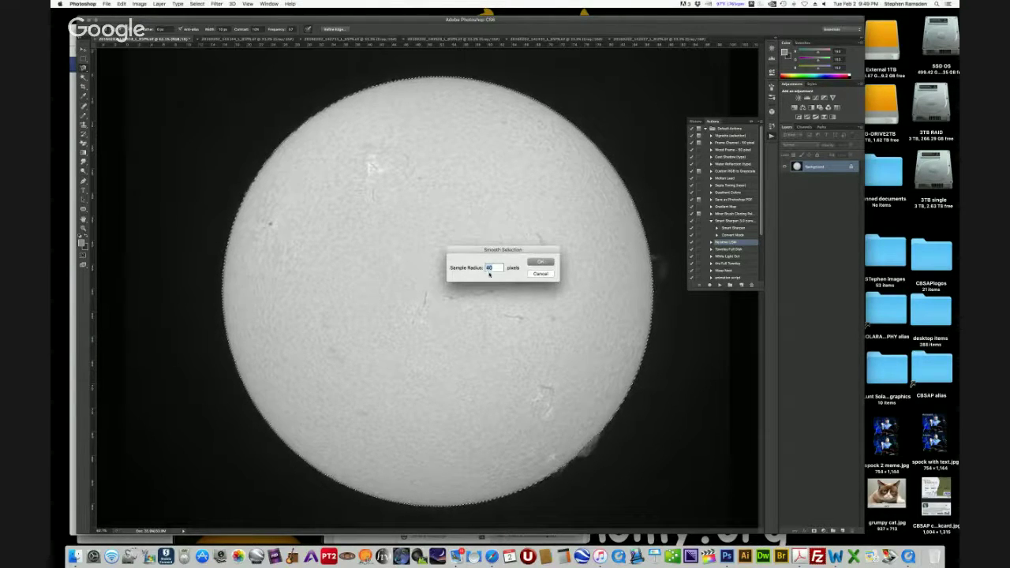
left_click(545, 261)
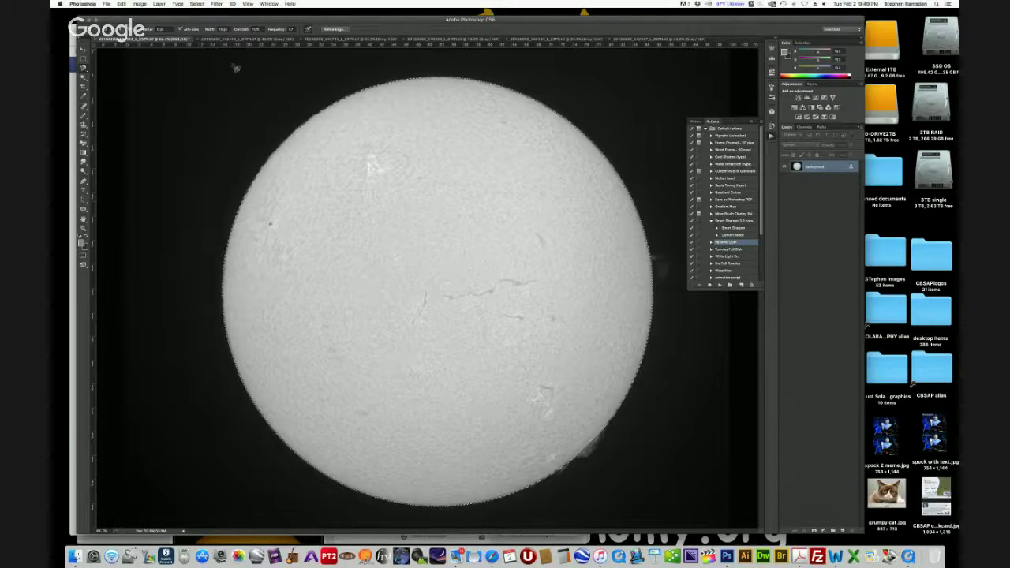
left_click(199, 5)
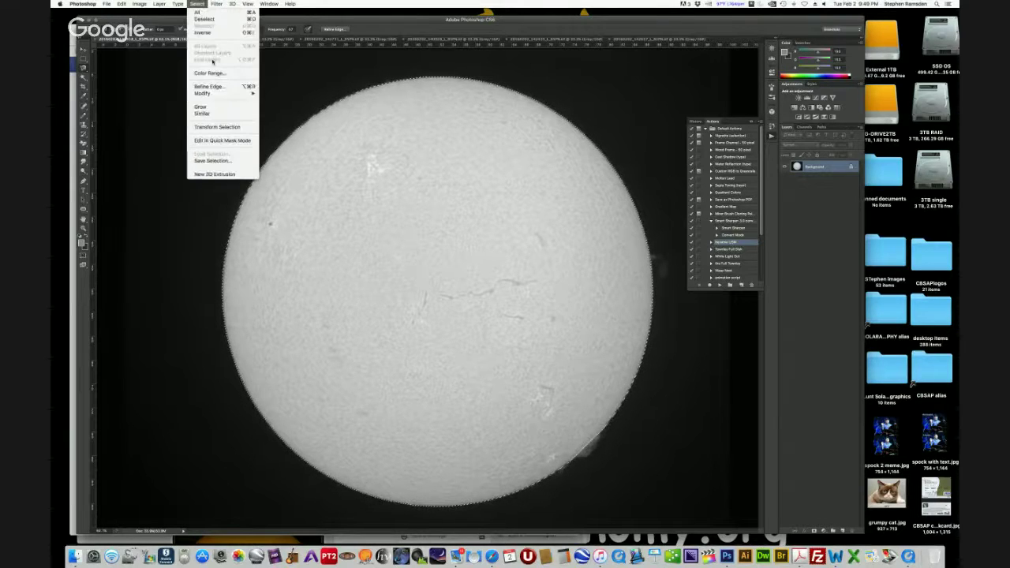
mouse_move(213, 93)
left_click(276, 113)
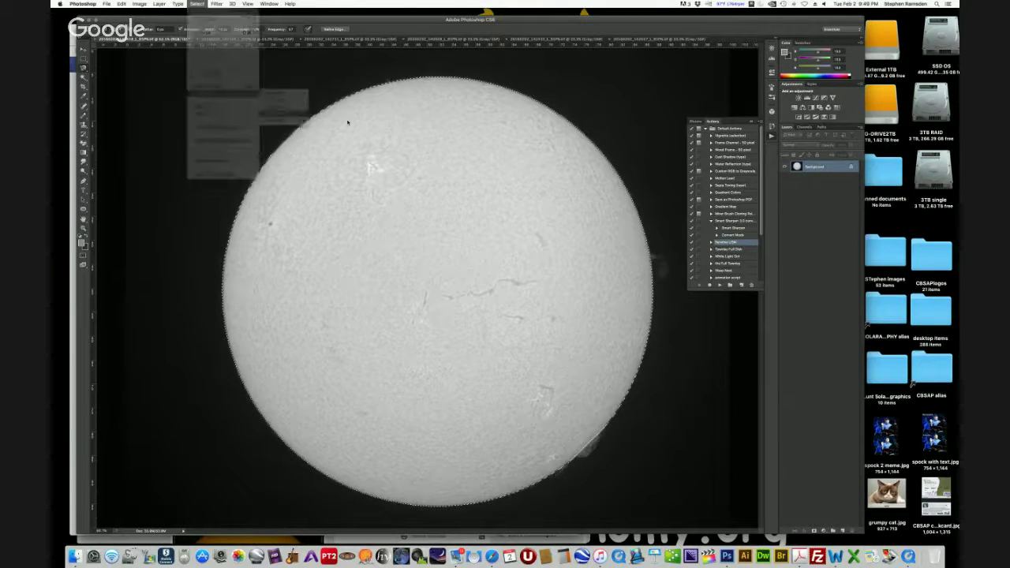
left_click(298, 160)
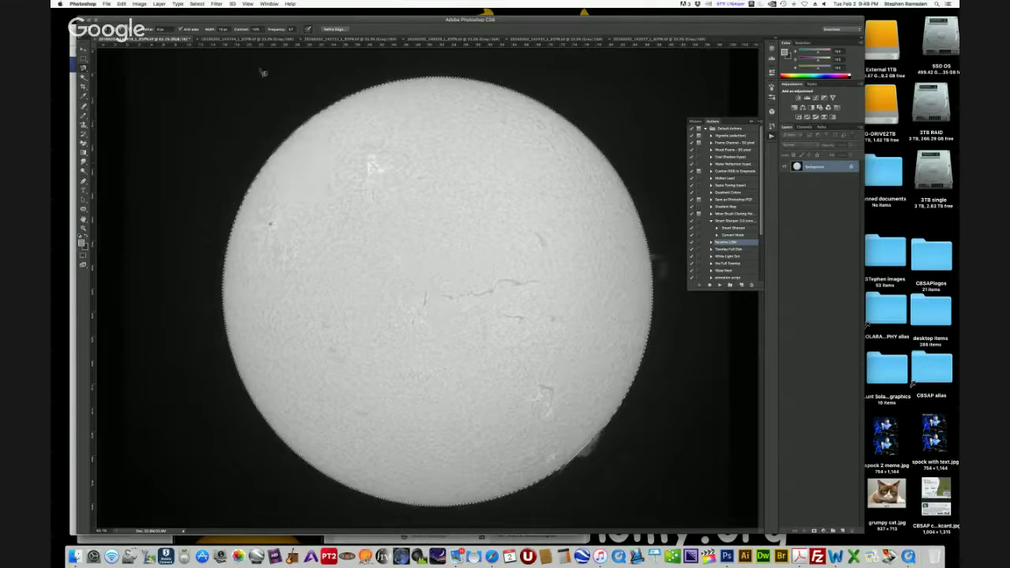
Feather the selection around the solar disk
left_click(197, 3)
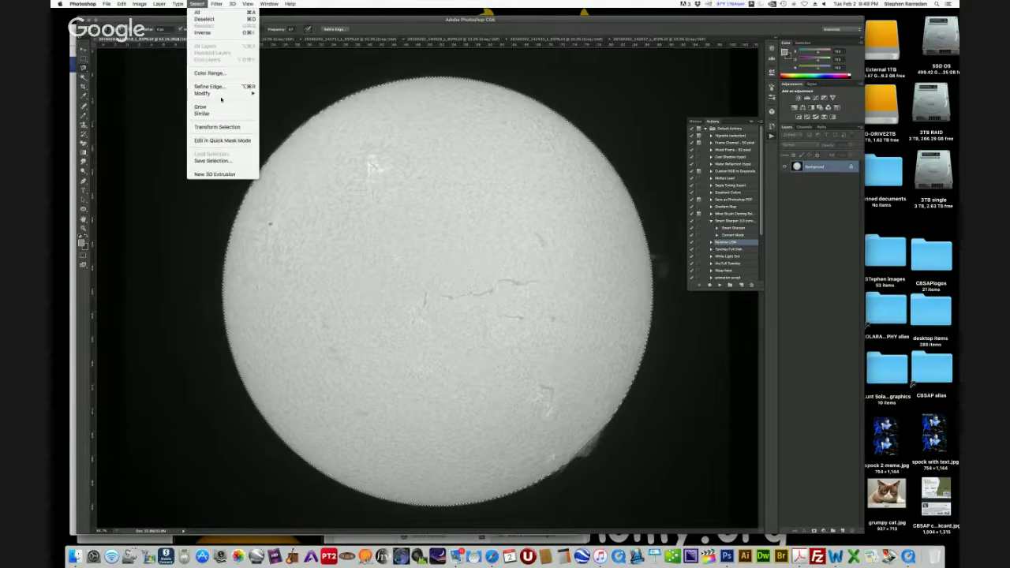
mouse_move(228, 93)
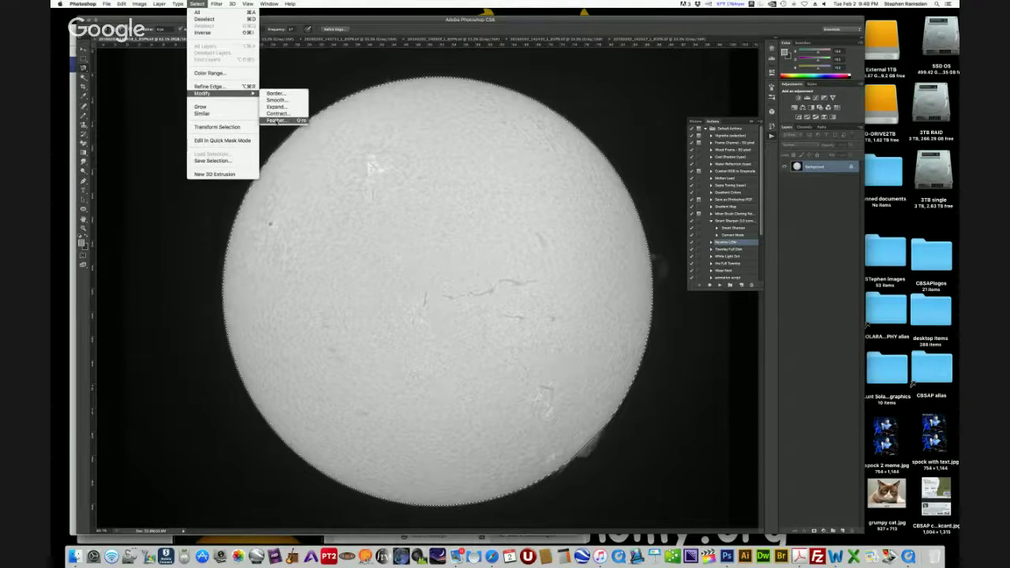
left_click(276, 120)
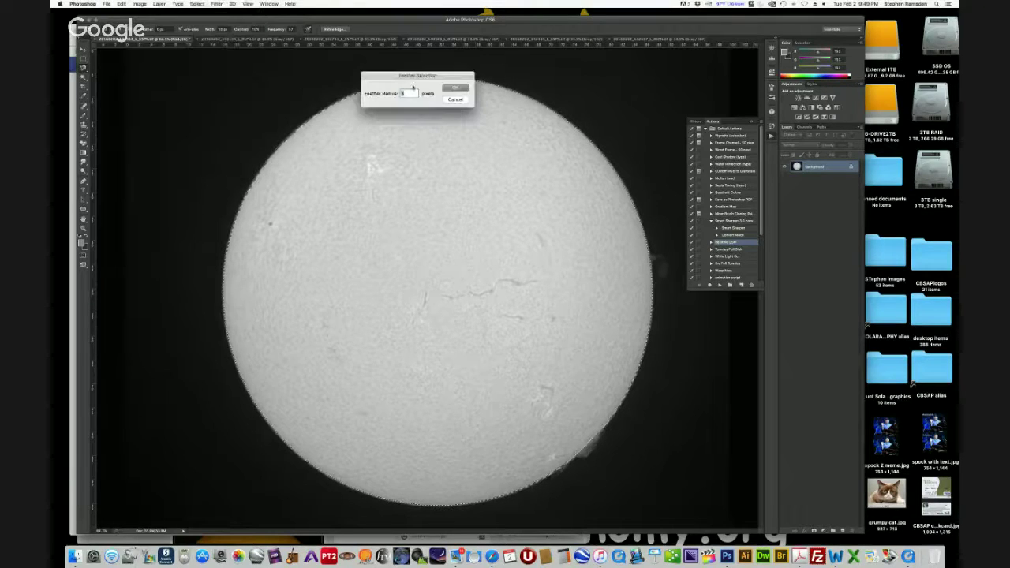
key("Return")
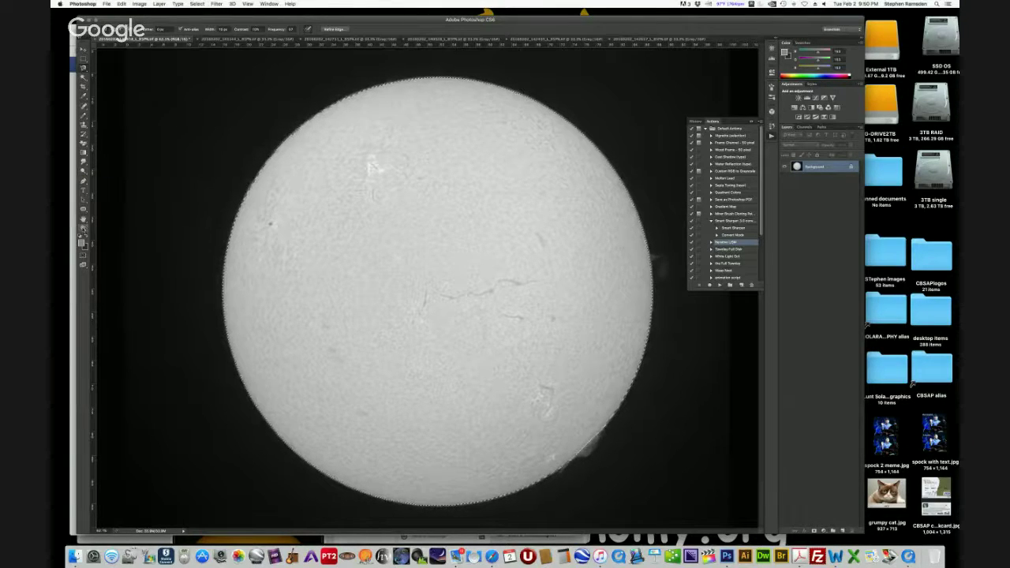
Examine the feathered selection edge up close along the disk's upper-left limb, and return to viewing the whole image
left_click(84, 228)
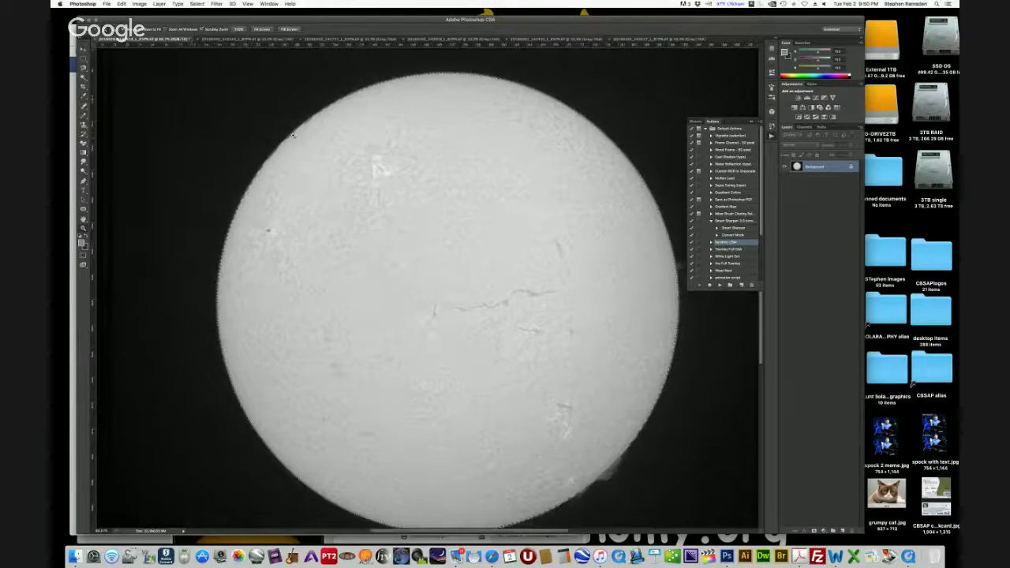
left_click(297, 139)
left_click(298, 172)
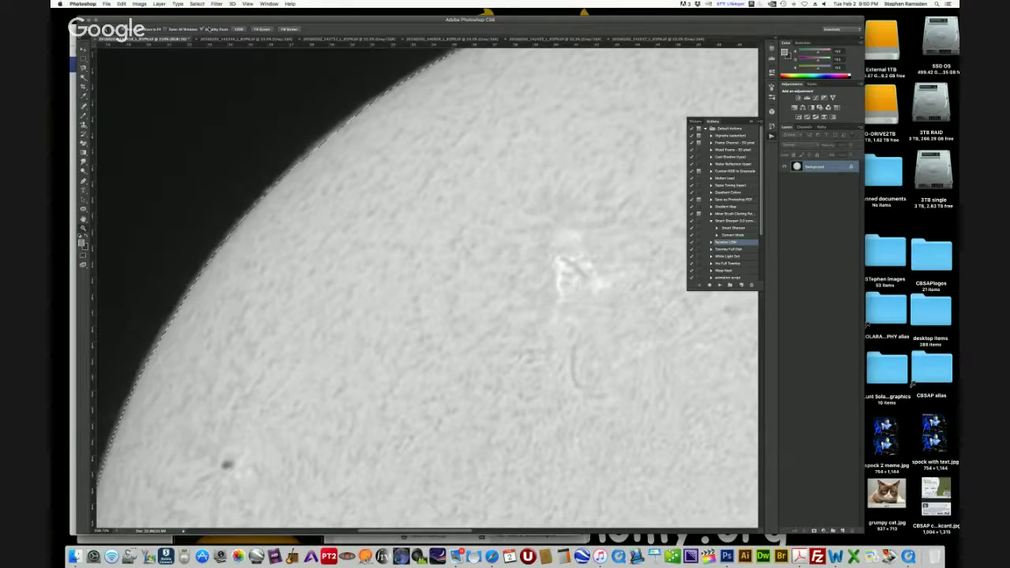
left_click(247, 4)
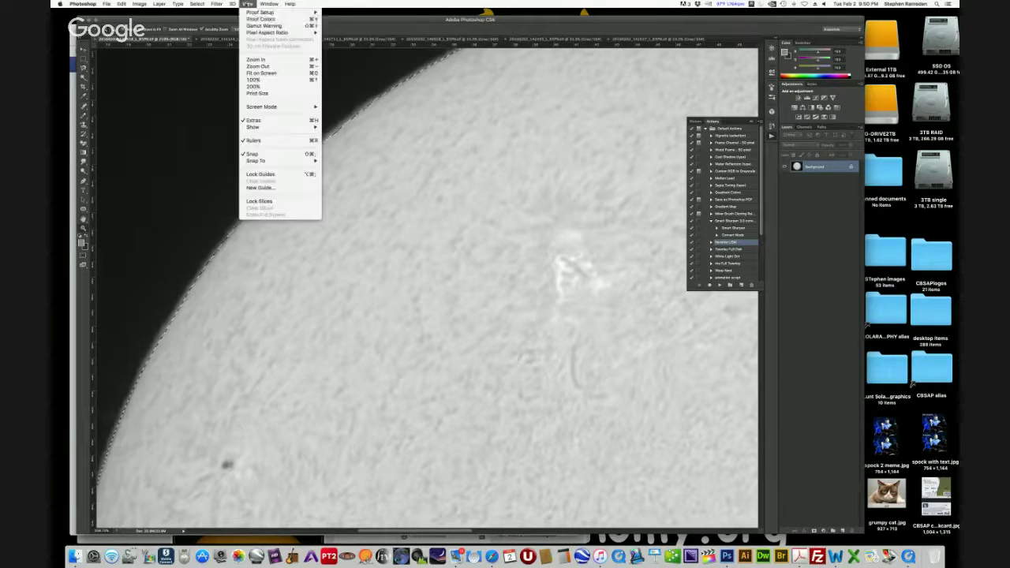
left_click(263, 72)
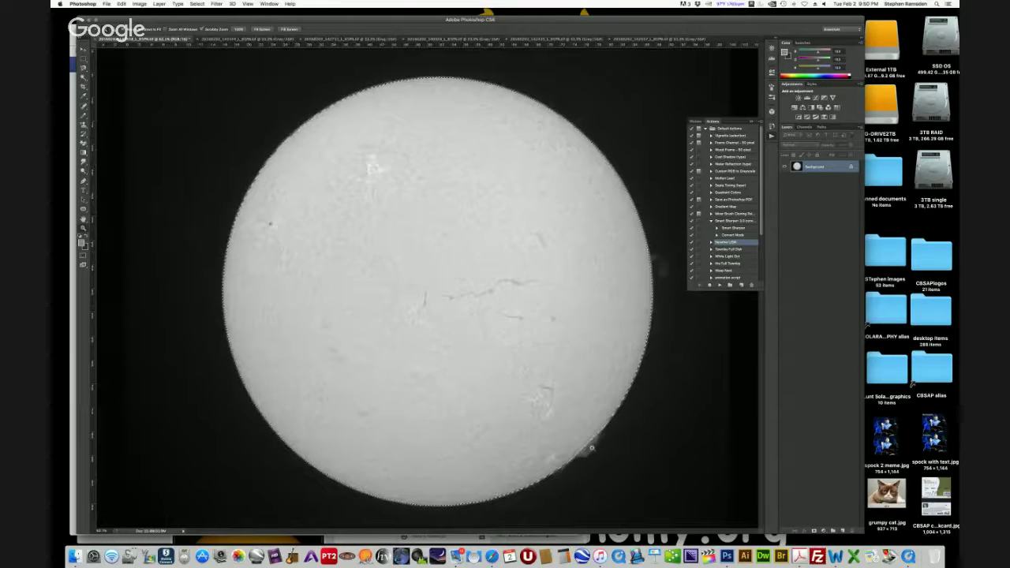
left_click(197, 4)
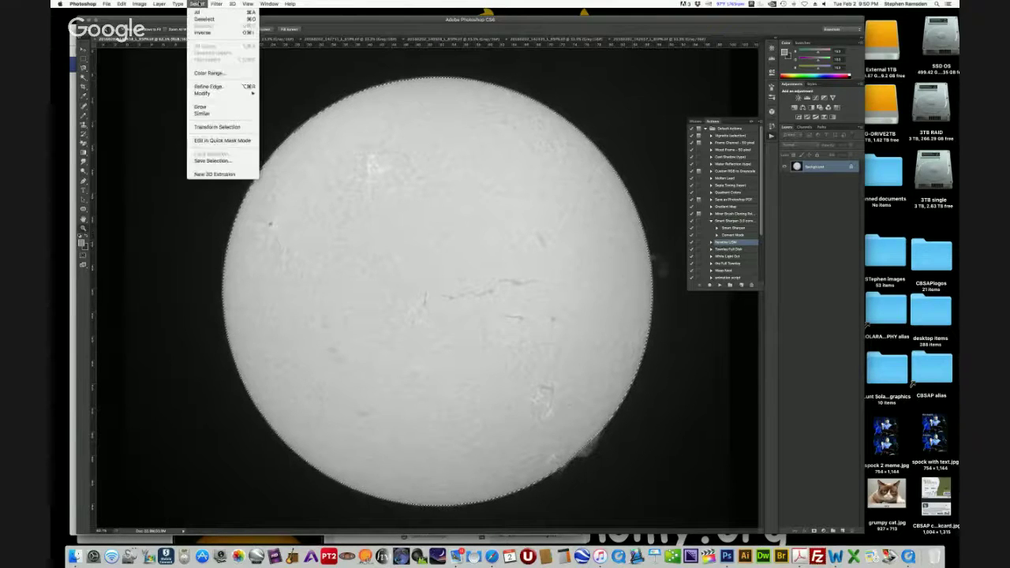
mouse_move(212, 93)
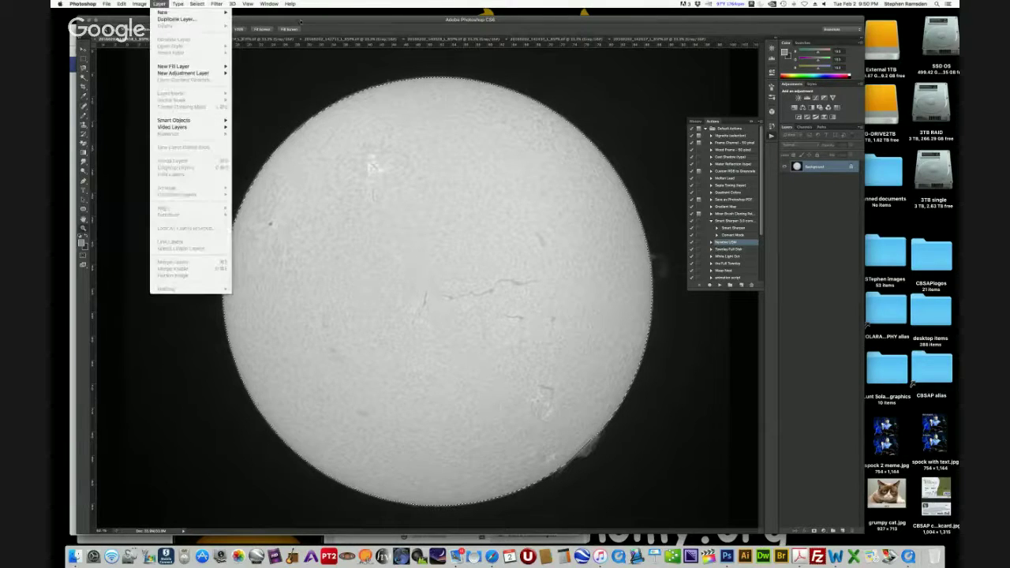
left_click(301, 30)
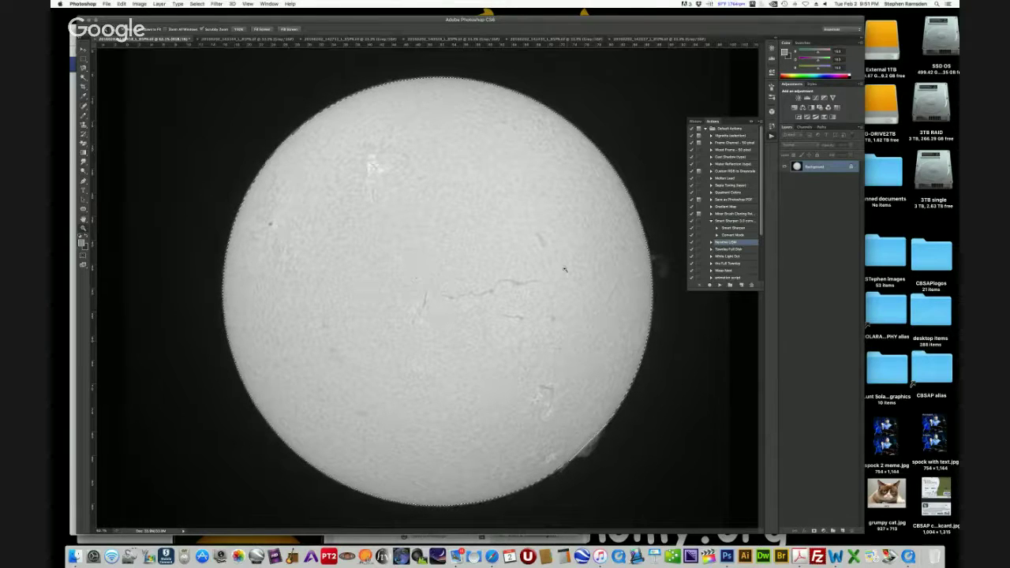
Darken the selected solar disk with a Levels adjustment, setting the shadow input to 61 and the midtone to 0.45
left_click(140, 4)
mouse_move(158, 25)
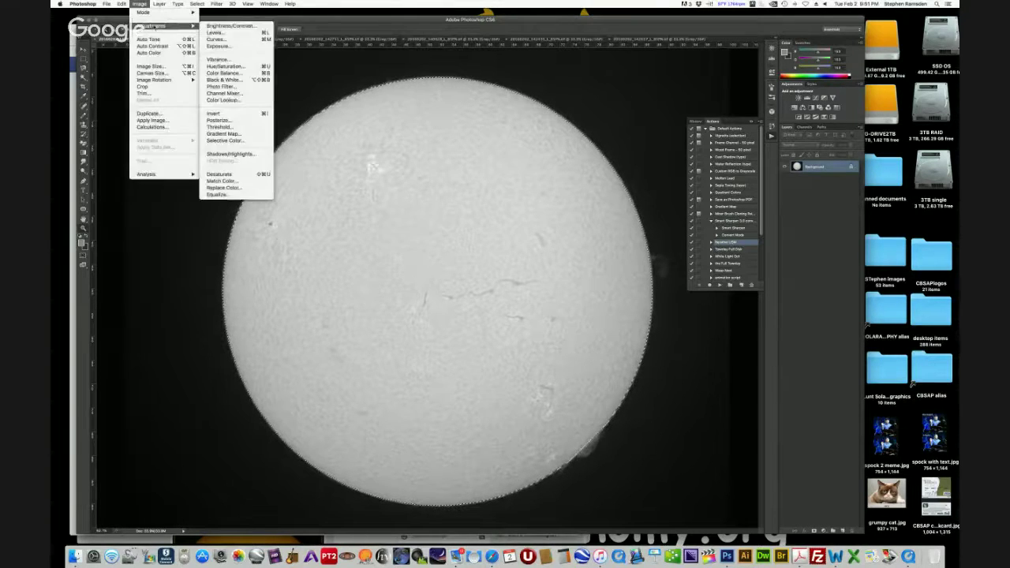
left_click(215, 32)
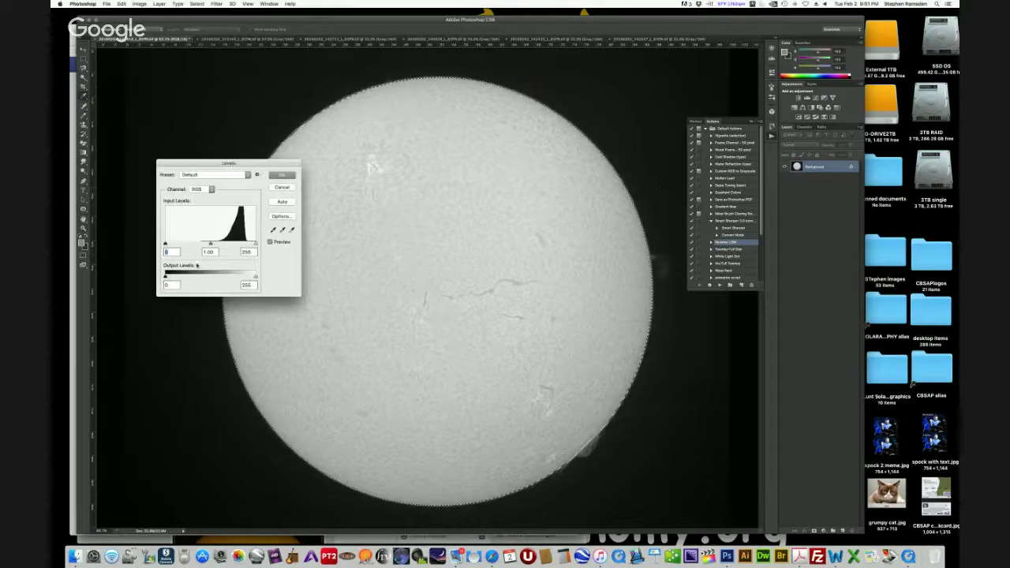
left_click_drag(165, 243, 231, 246)
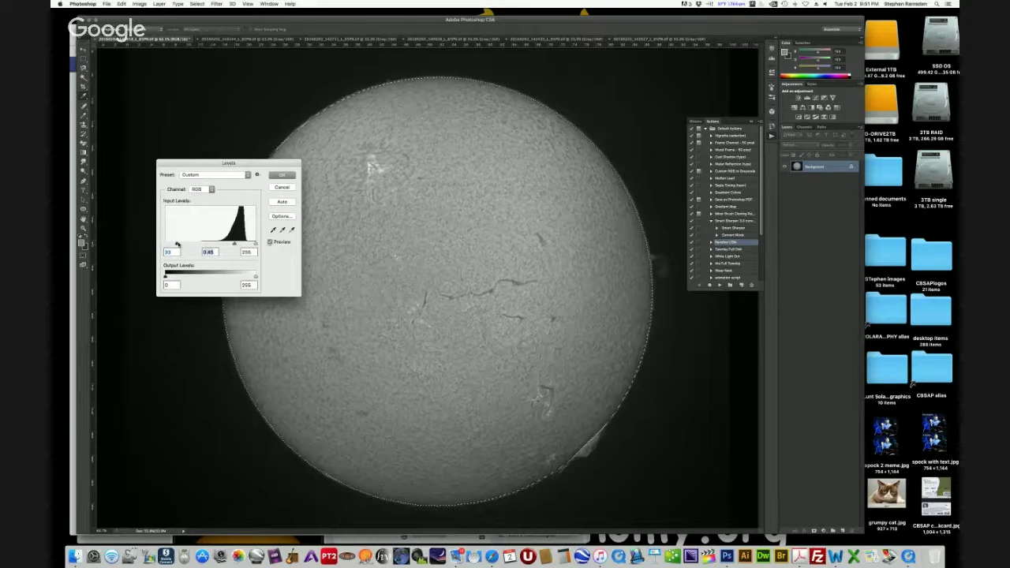
left_click_drag(177, 244, 186, 244)
key("shift+Tab")
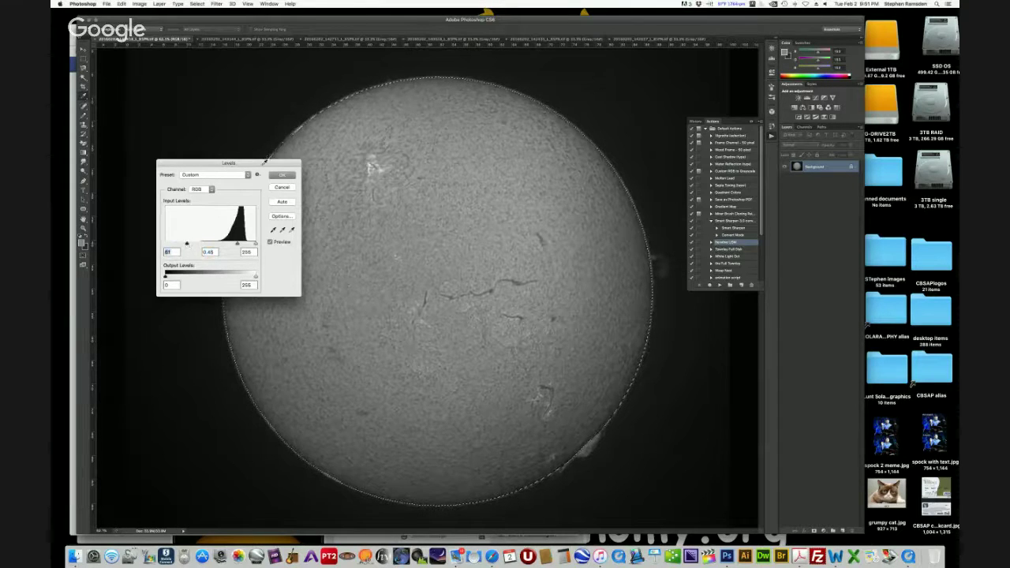
Refine the Levels to shadow input 53 and midtone 0.62, apply them and deselect the disk
left_click_drag(228, 163, 184, 84)
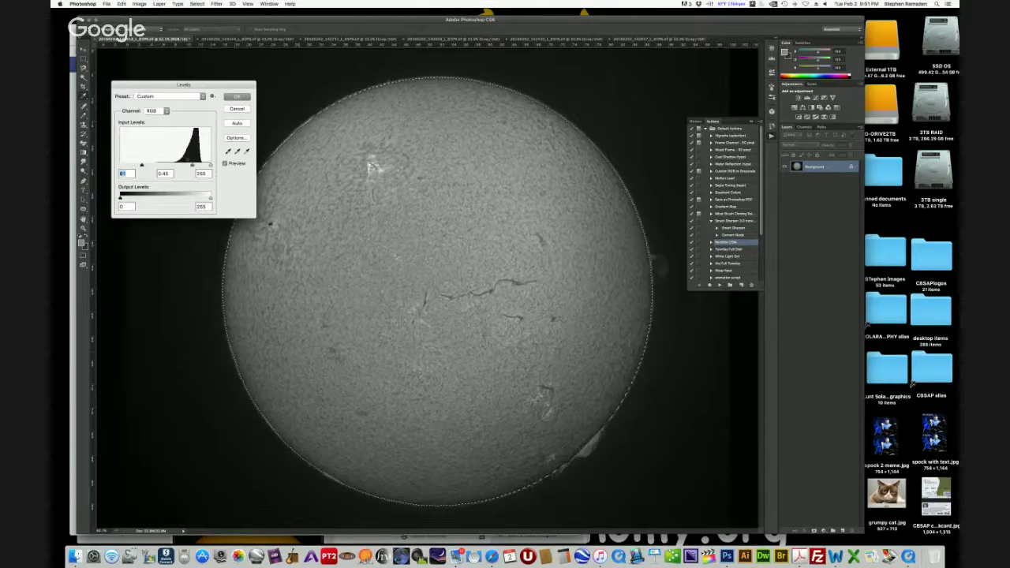
left_click_drag(190, 164, 185, 166)
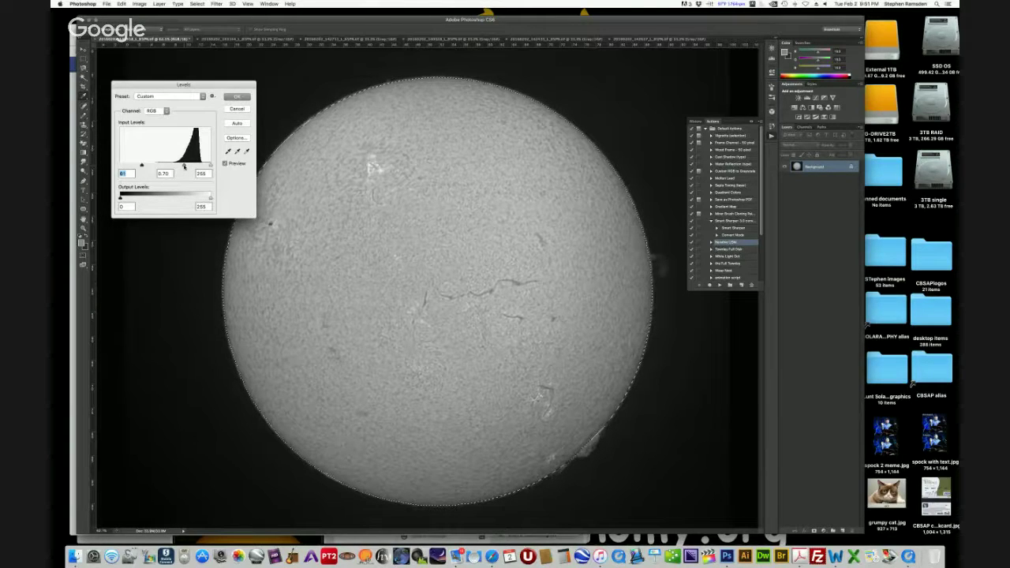
left_click(184, 166)
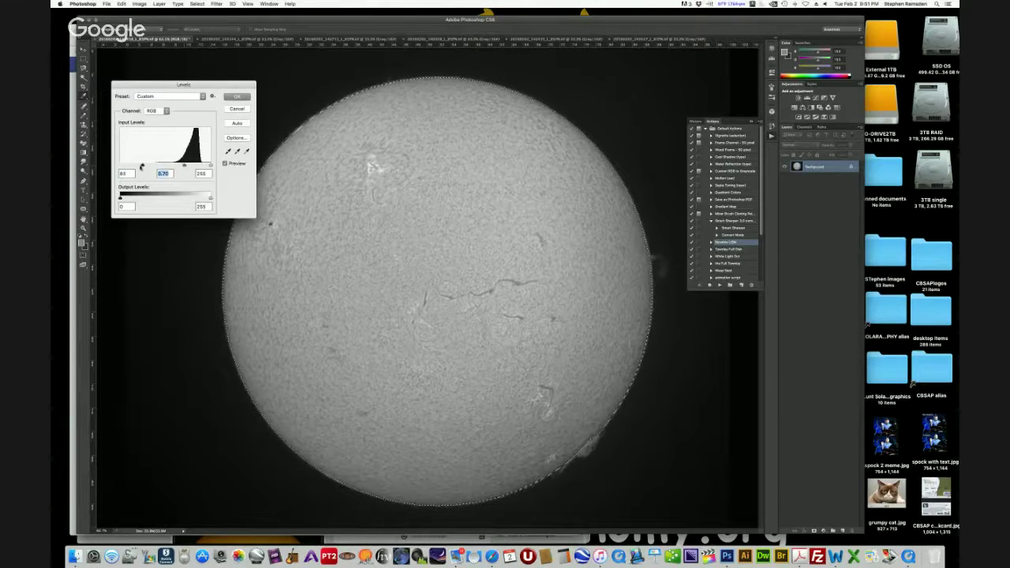
left_click_drag(142, 167, 186, 166)
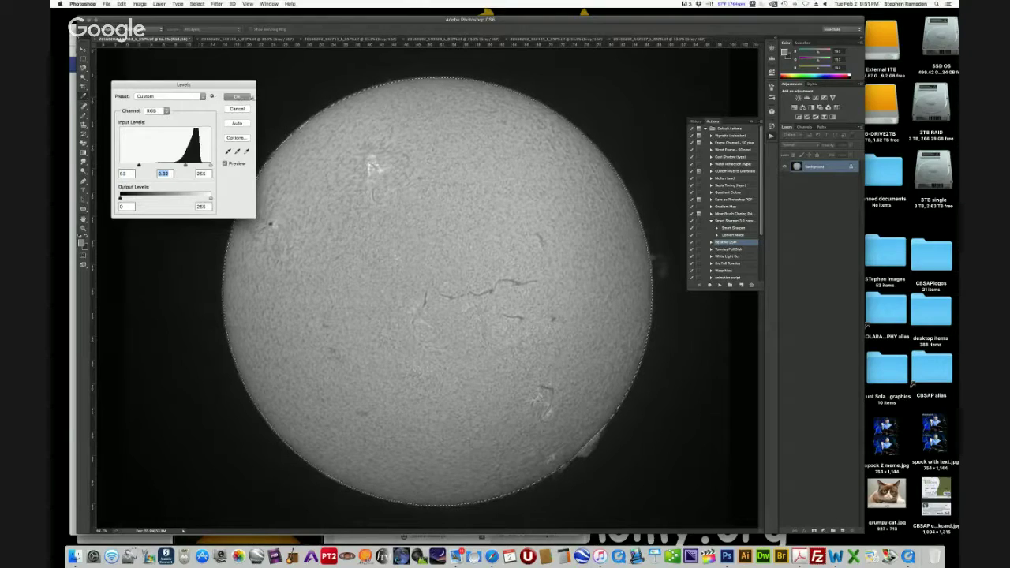
key("Return")
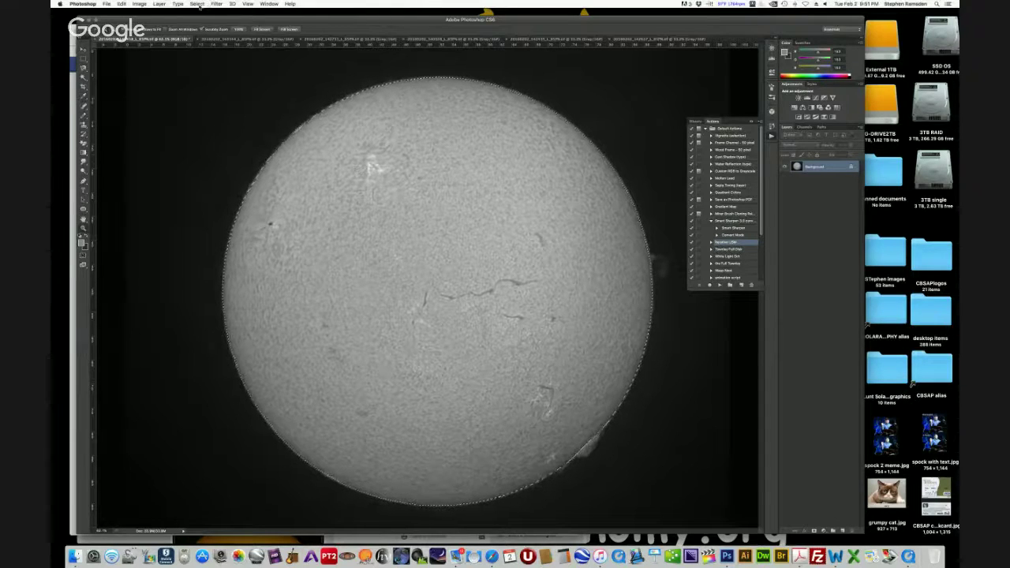
left_click(196, 4)
left_click(204, 20)
Try a Brightness/Contrast adjustment on the whole image with brightness 14 and increased contrast
left_click(141, 4)
mouse_move(170, 26)
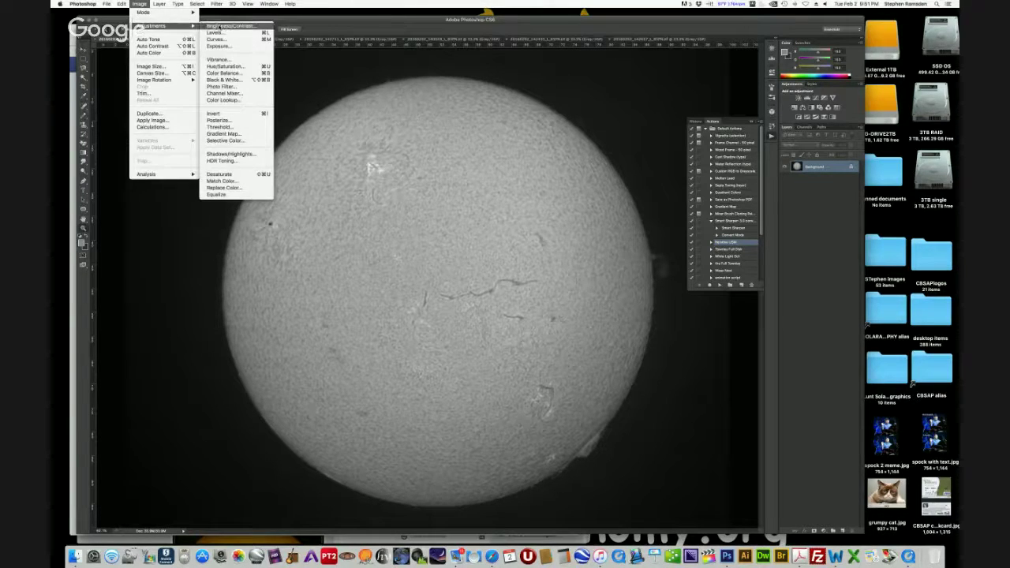
left_click(220, 26)
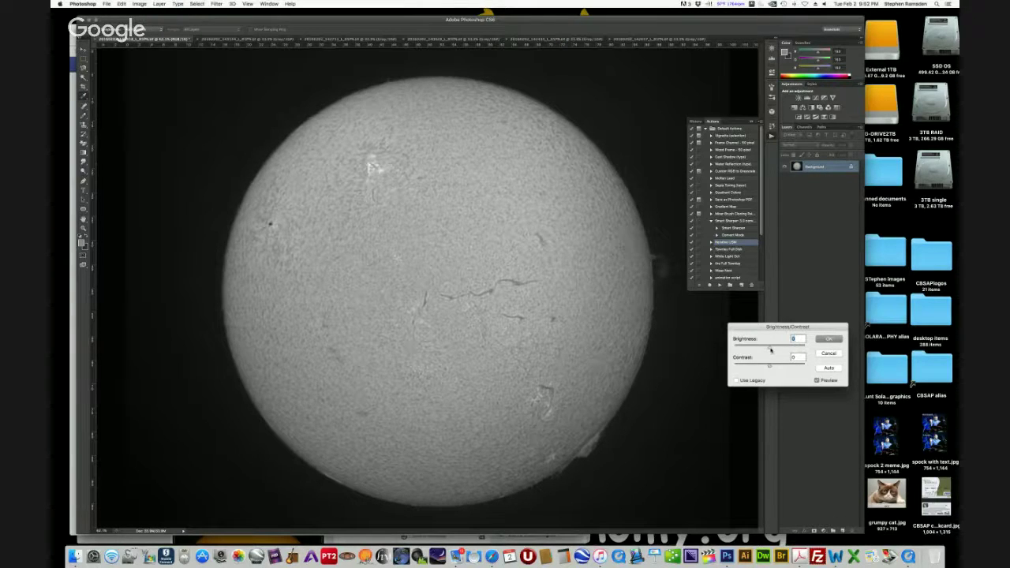
mouse_move(771, 350)
left_mouse_down()
mouse_move(785, 349)
mouse_move(772, 349)
mouse_move(781, 366)
left_mouse_up()
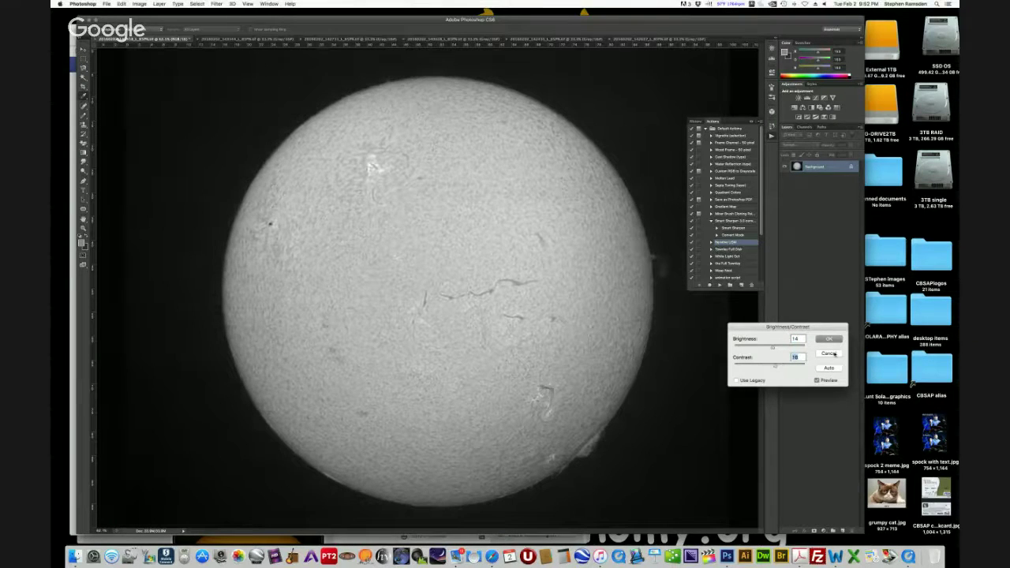
left_click(828, 339)
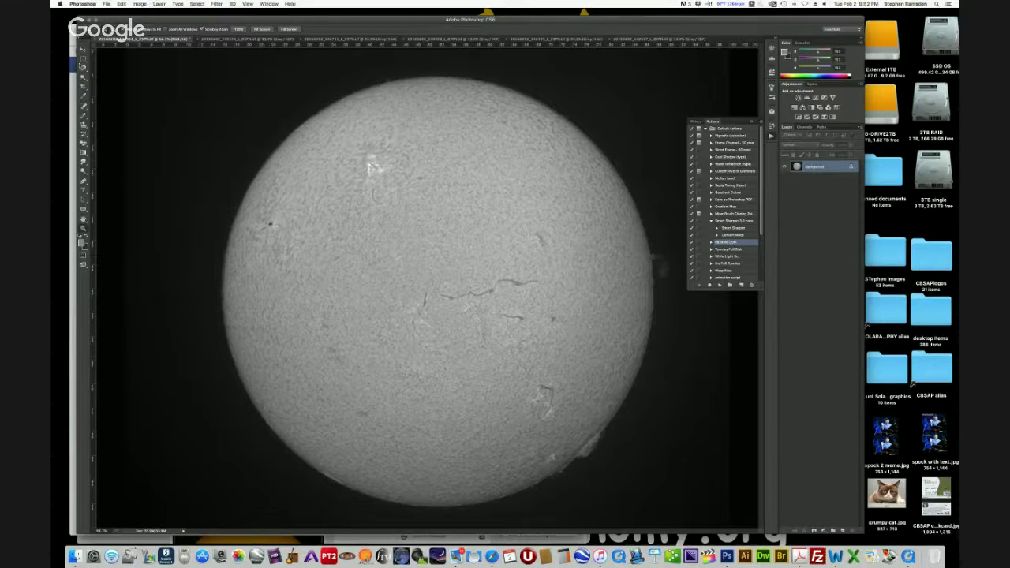
Crop the image to a rectangular selection around the full solar disk, leaving a dark margin on all sides
left_click(84, 59)
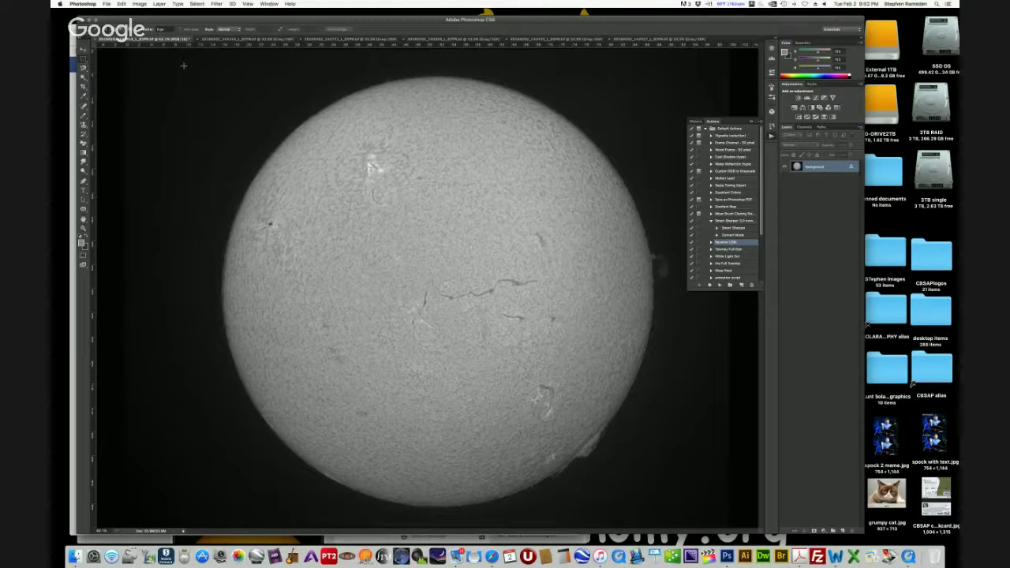
left_click_drag(187, 64, 695, 518)
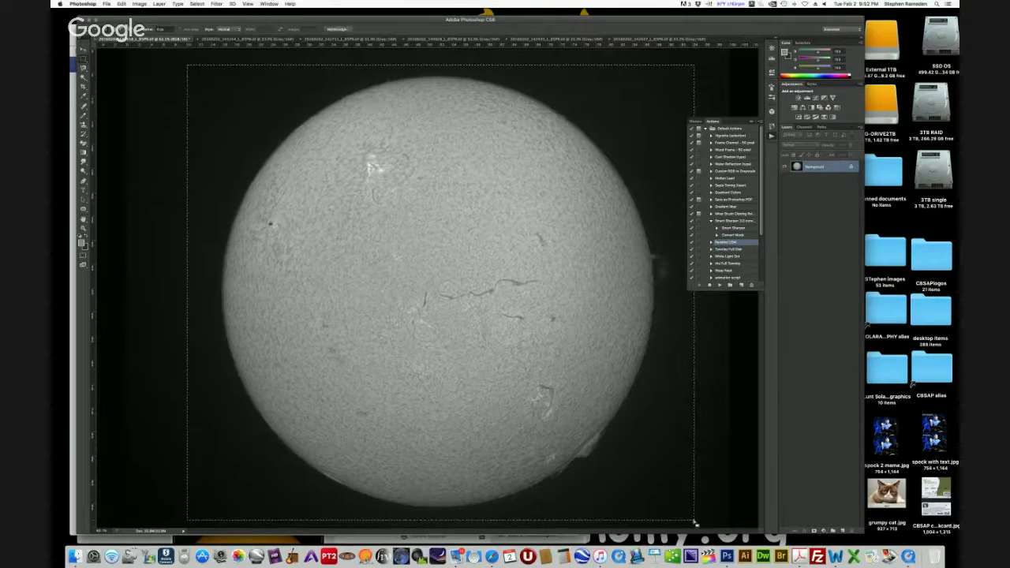
left_click(140, 4)
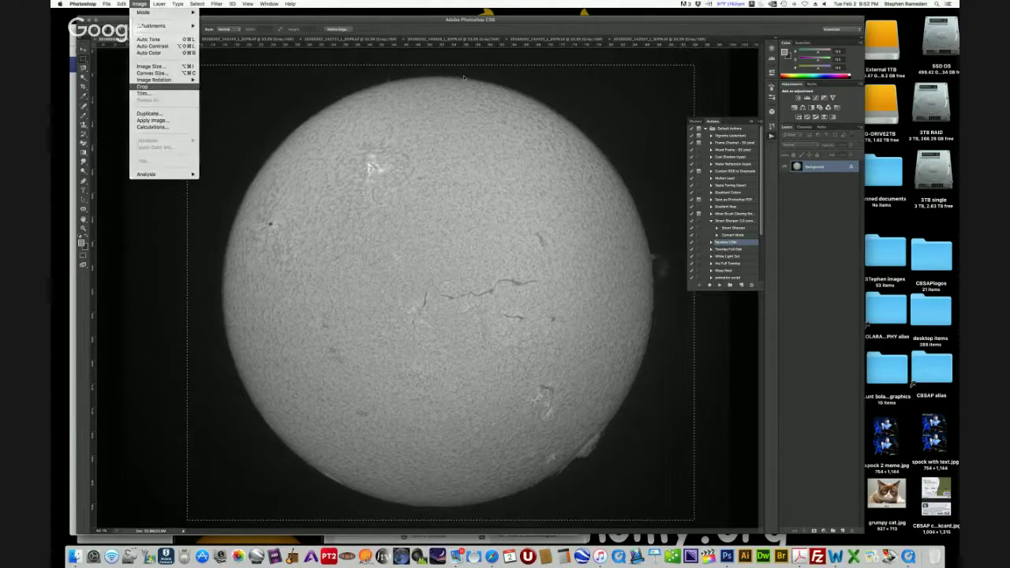
left_click(143, 86)
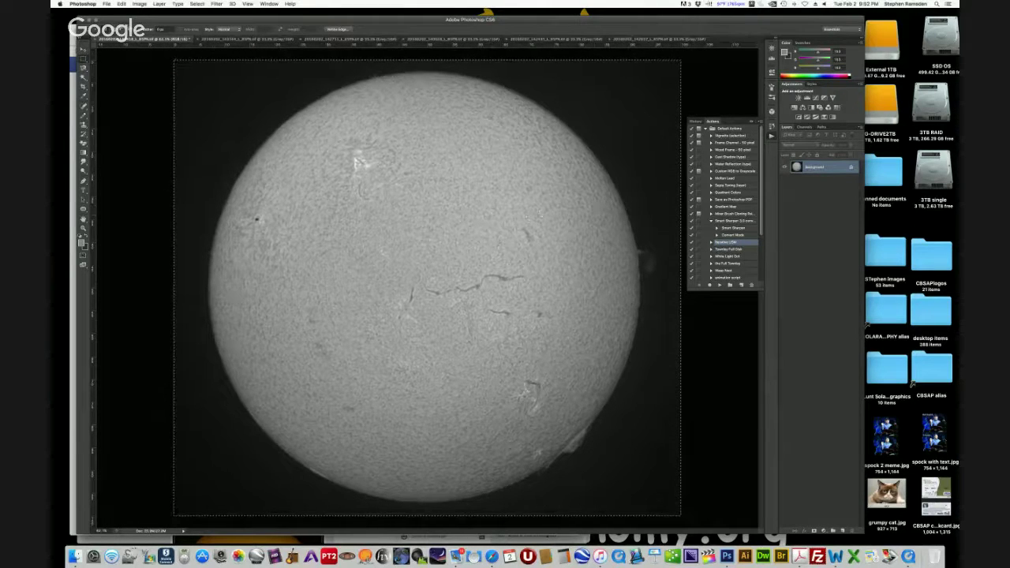
Save a JPEG copy of the cropped image to the Desktop with BW appended to the file name, at maximum quality 12
left_click(106, 4)
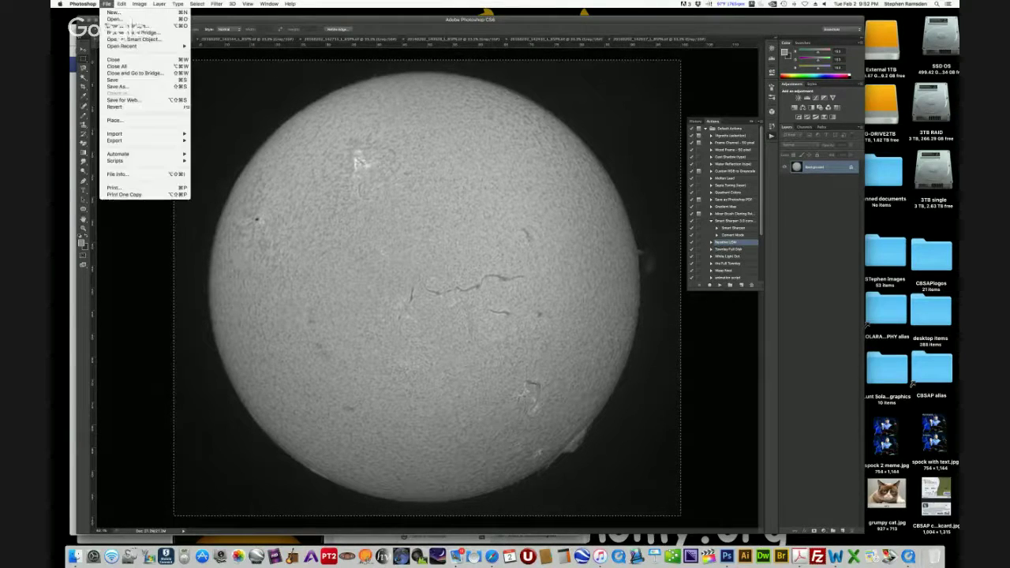
left_click(117, 86)
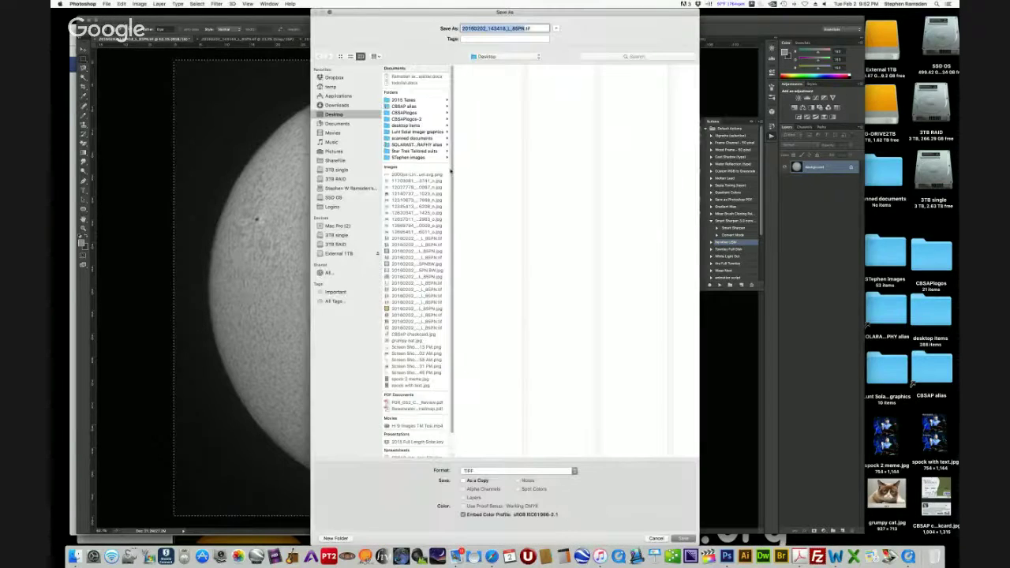
left_click(511, 471)
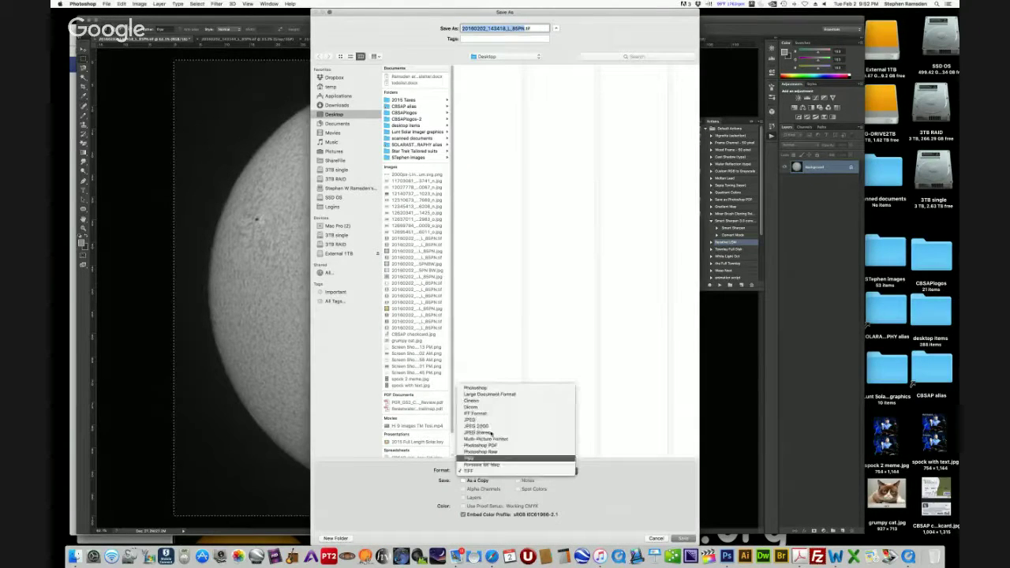
left_click(493, 418)
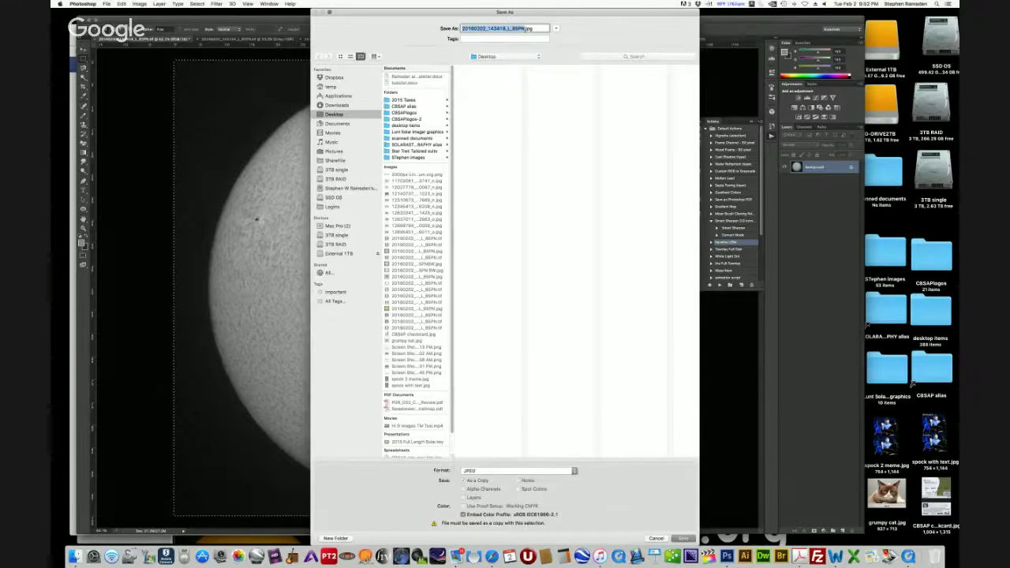
left_click(525, 28)
type("BW")
left_click(683, 538)
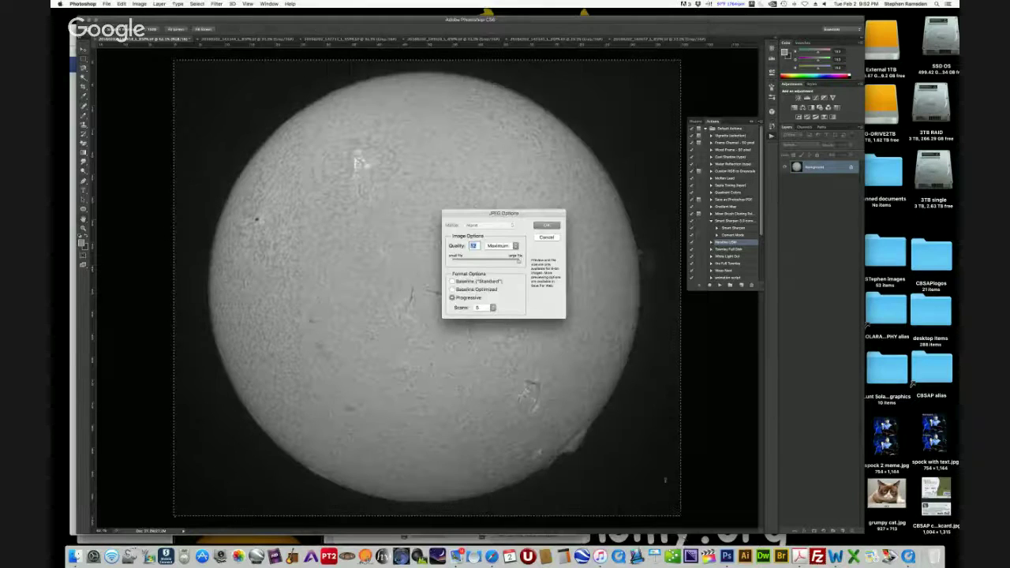
left_click(547, 224)
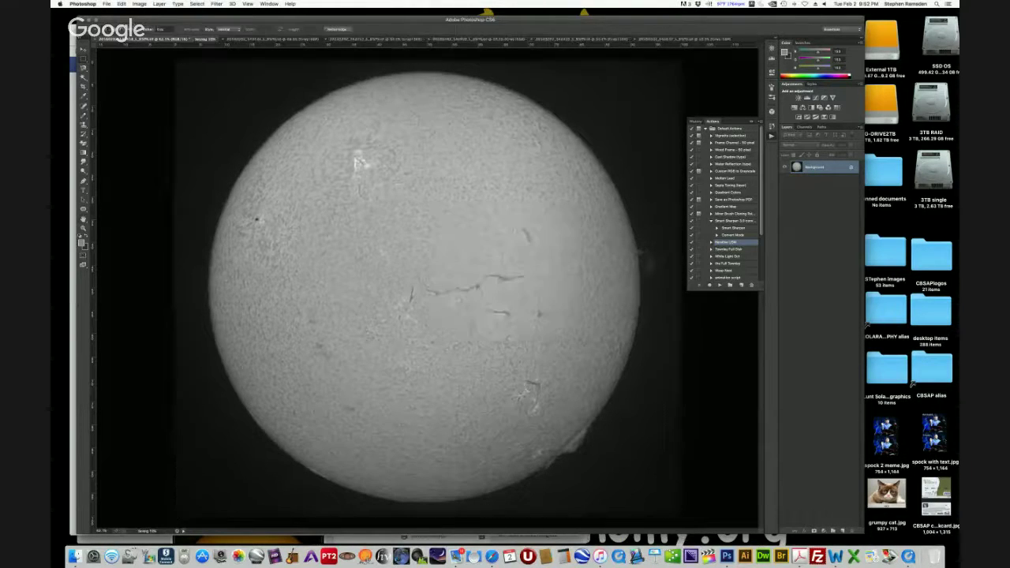
Try a midtone Color Balance adjustment that shifts the image toward red, magenta and yellow
left_click(139, 4)
mouse_move(157, 26)
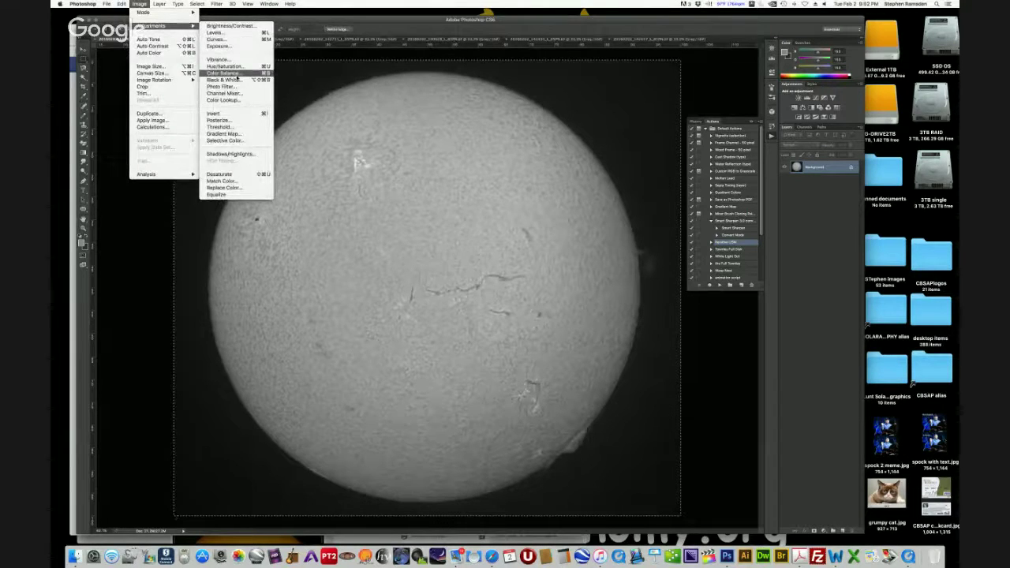
left_click(208, 73)
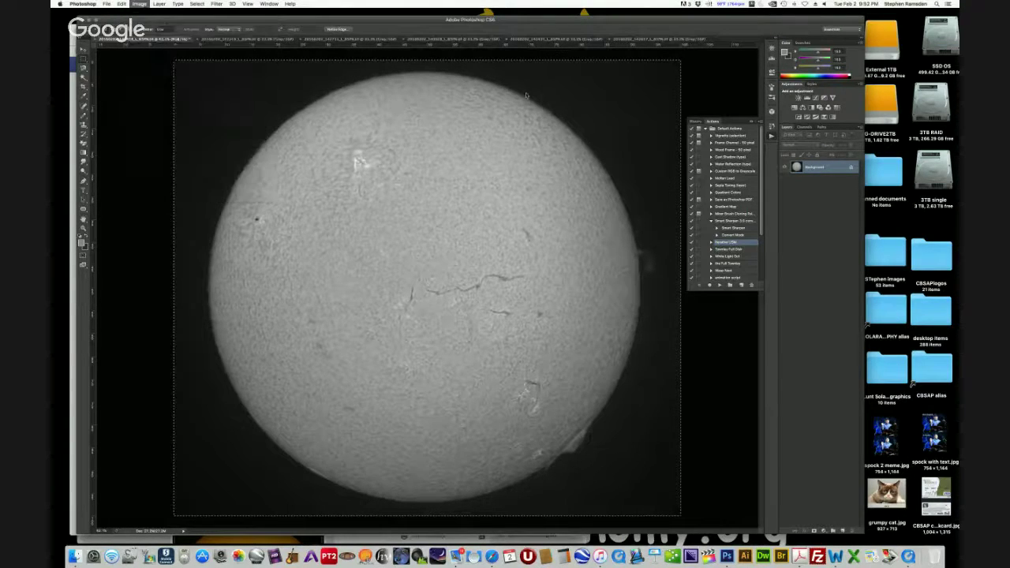
left_click_drag(737, 151, 707, 90)
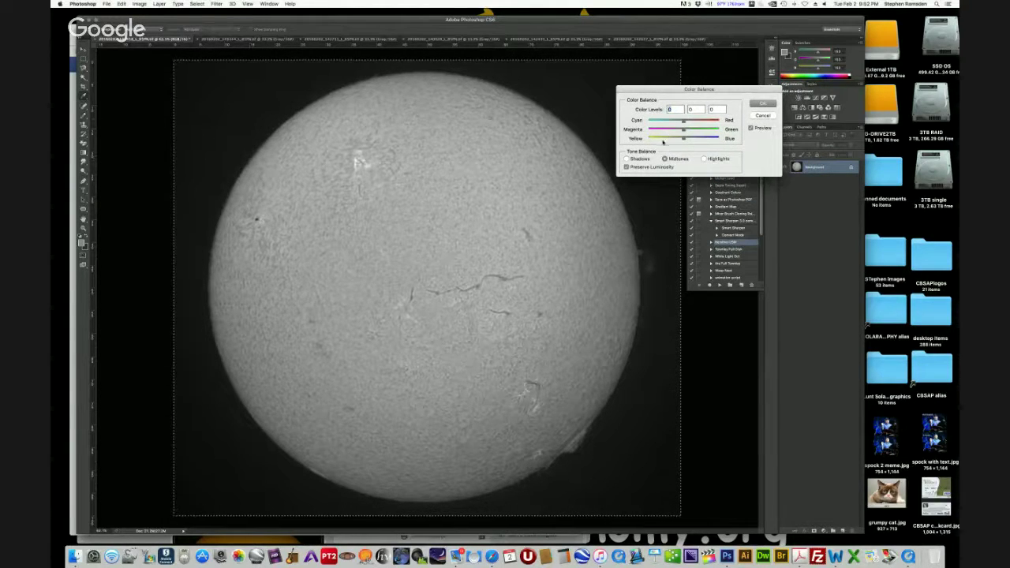
left_click(626, 158)
left_click_drag(680, 141, 683, 120)
left_click(681, 158)
left_click_drag(684, 138, 655, 132)
key("Tab")
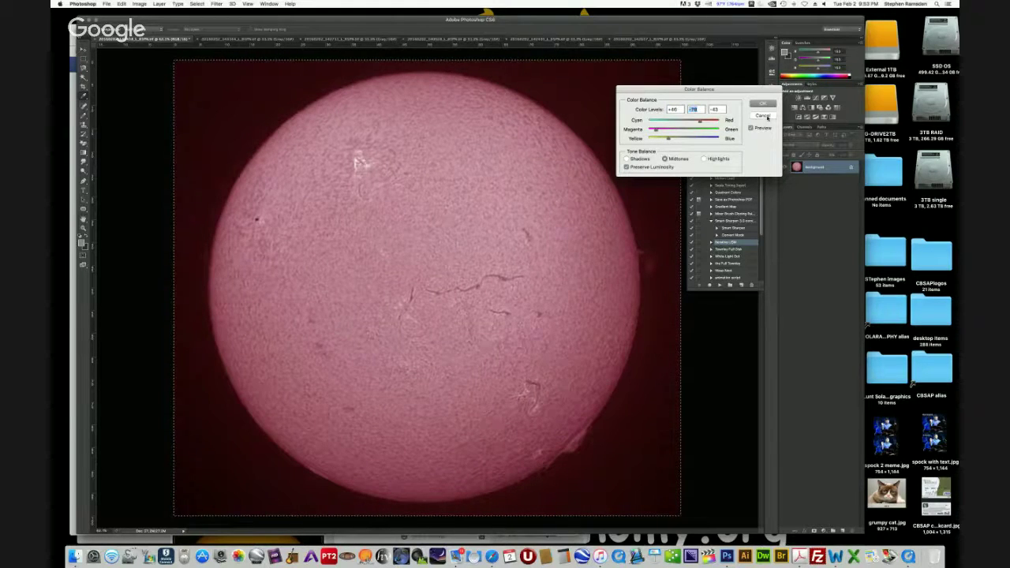
key("Escape")
Start a Shadows/Highlights adjustment with shadows 10% and highlights 28%, and compare the image with and without the preview
left_click(139, 5)
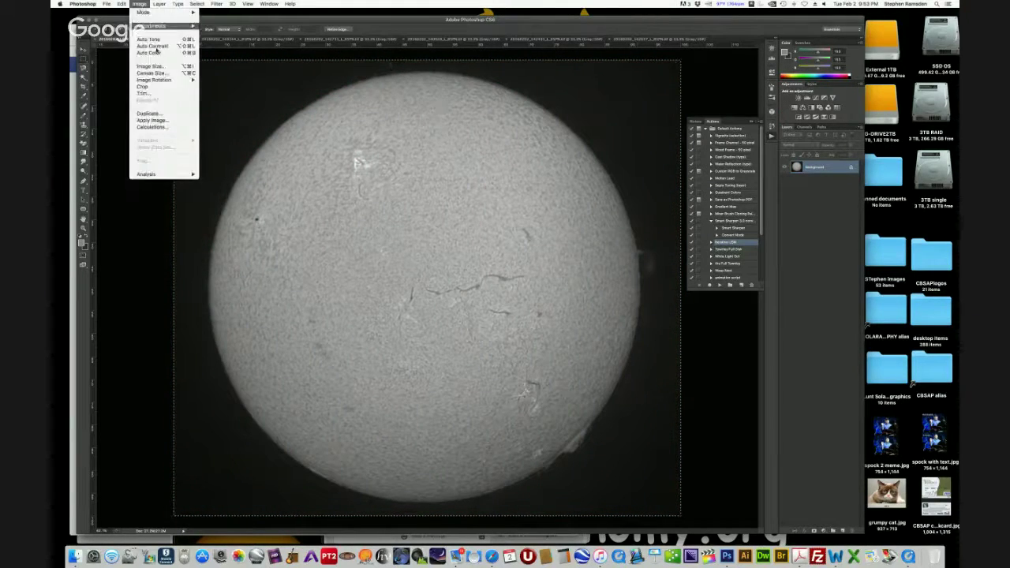
mouse_move(158, 26)
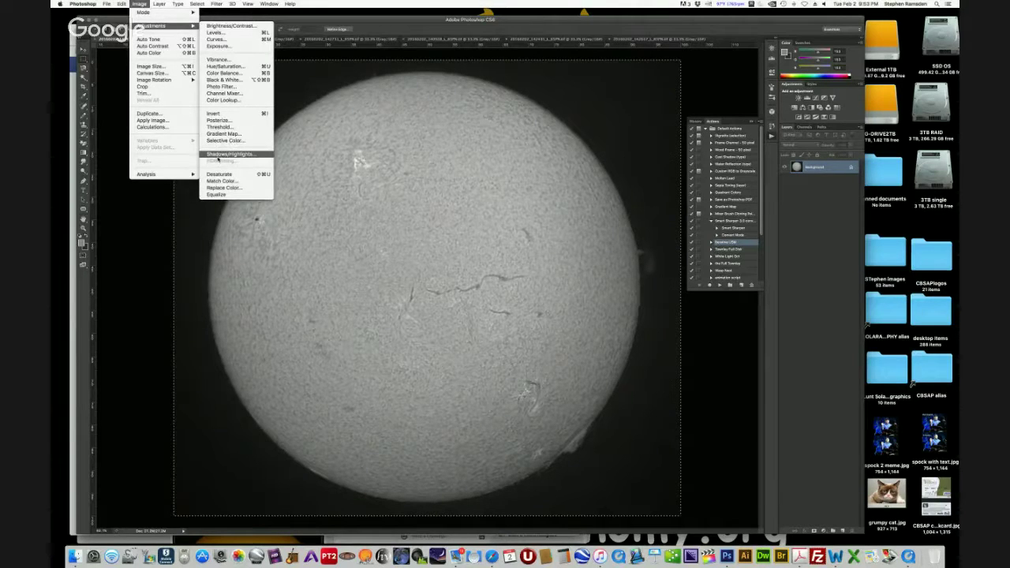
left_click(230, 155)
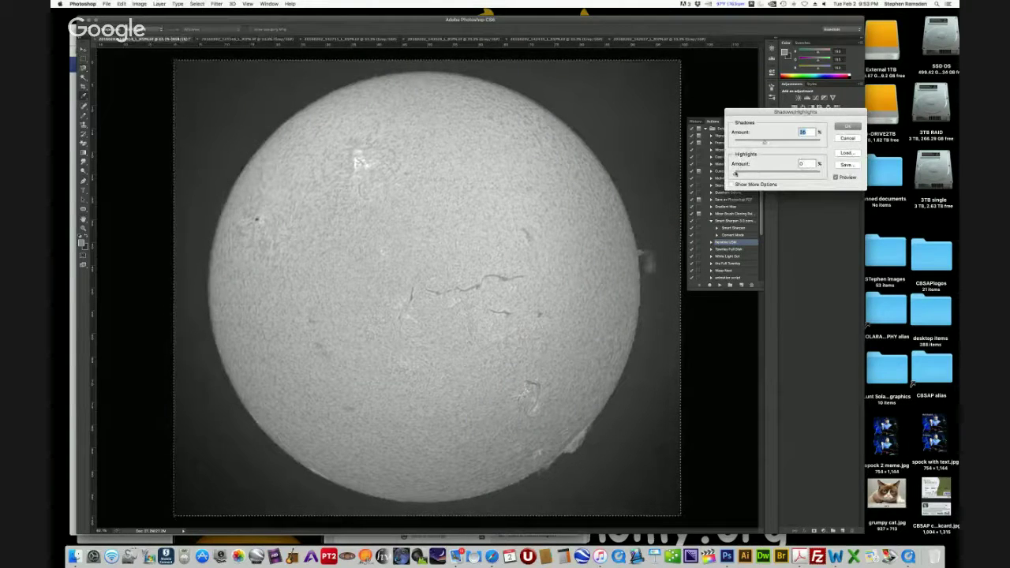
left_click_drag(735, 173, 756, 175)
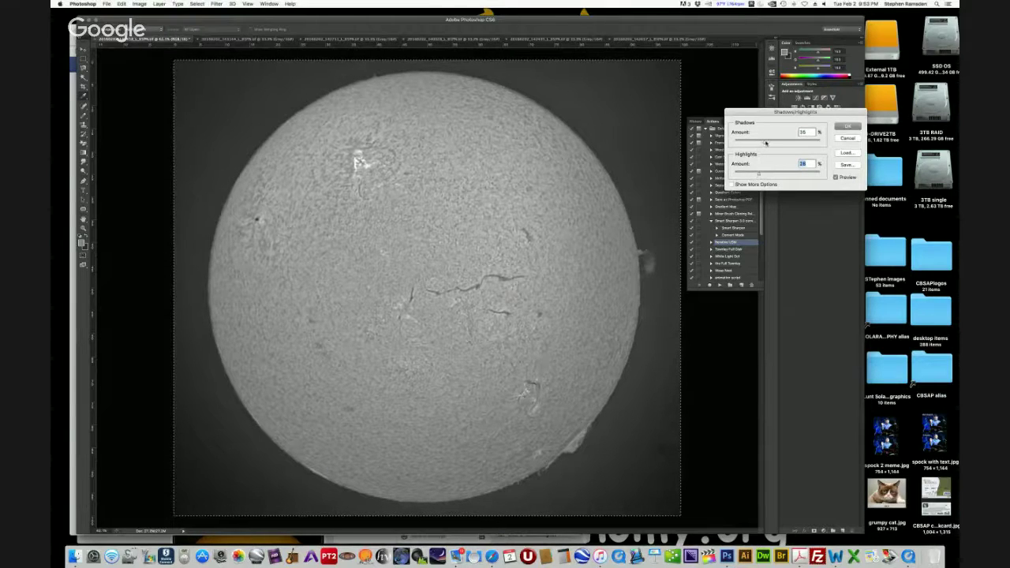
left_click_drag(765, 142, 743, 143)
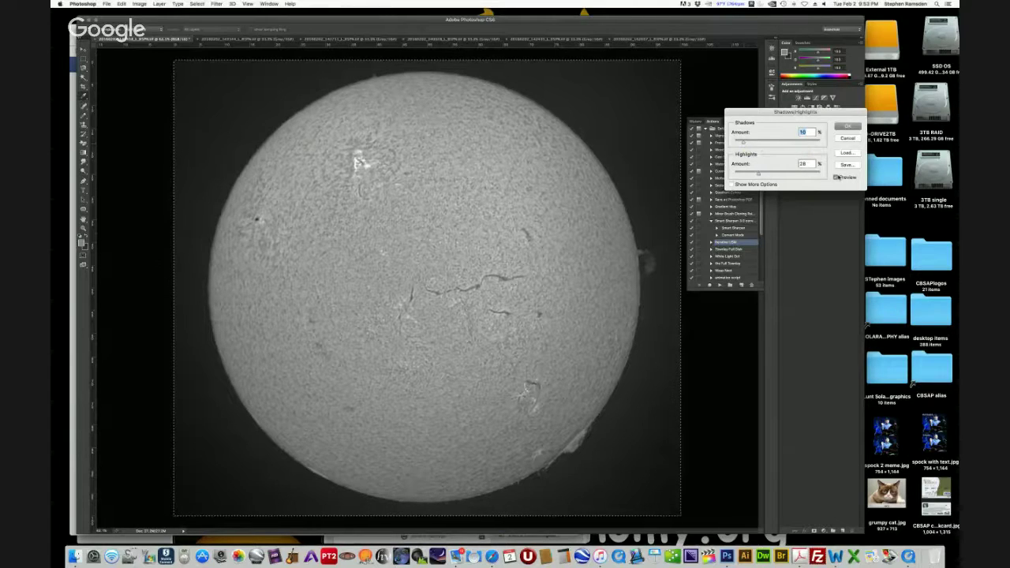
left_click(836, 178)
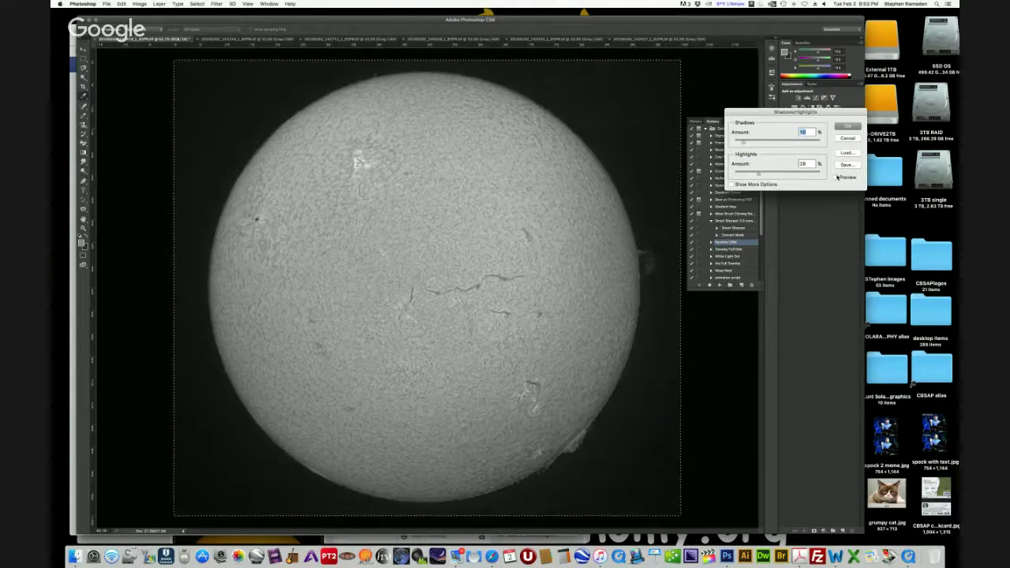
left_click(836, 177)
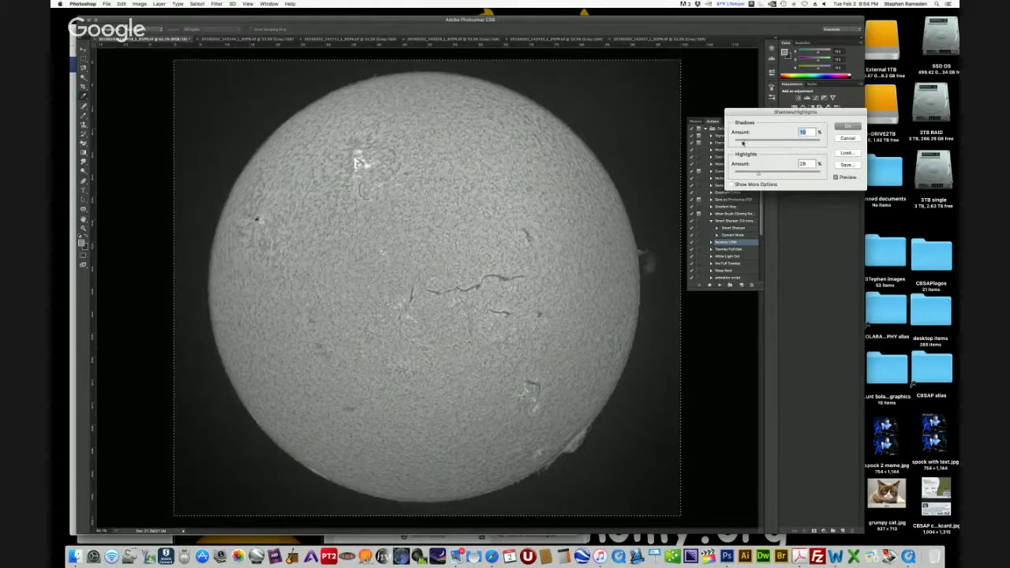
Reduce the Shadows/Highlights amounts to 5% shadows and 20% highlights, compare the preview and apply the adjustment
left_click_drag(742, 142, 740, 143)
left_click(757, 173)
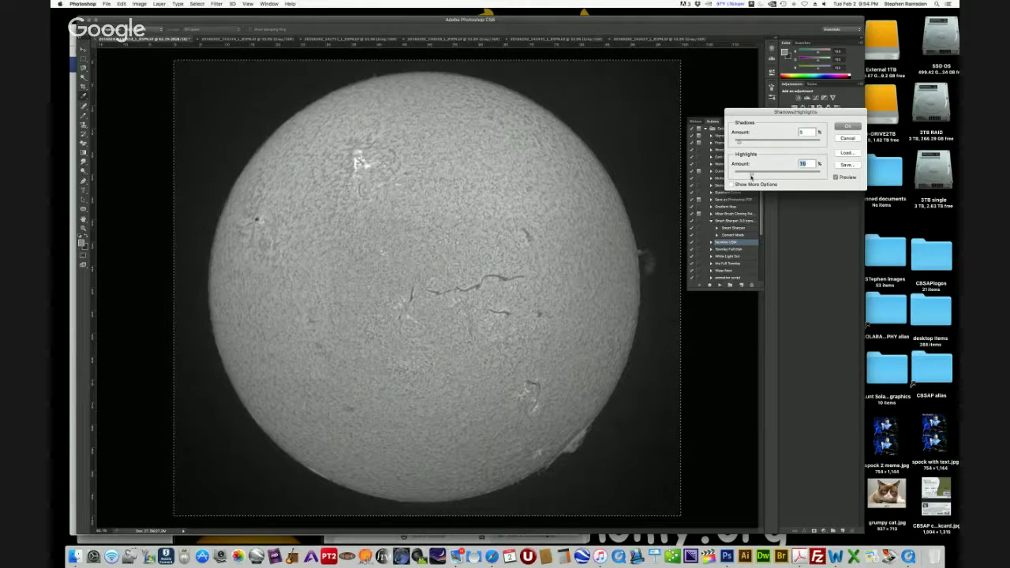
left_click_drag(763, 175, 752, 177)
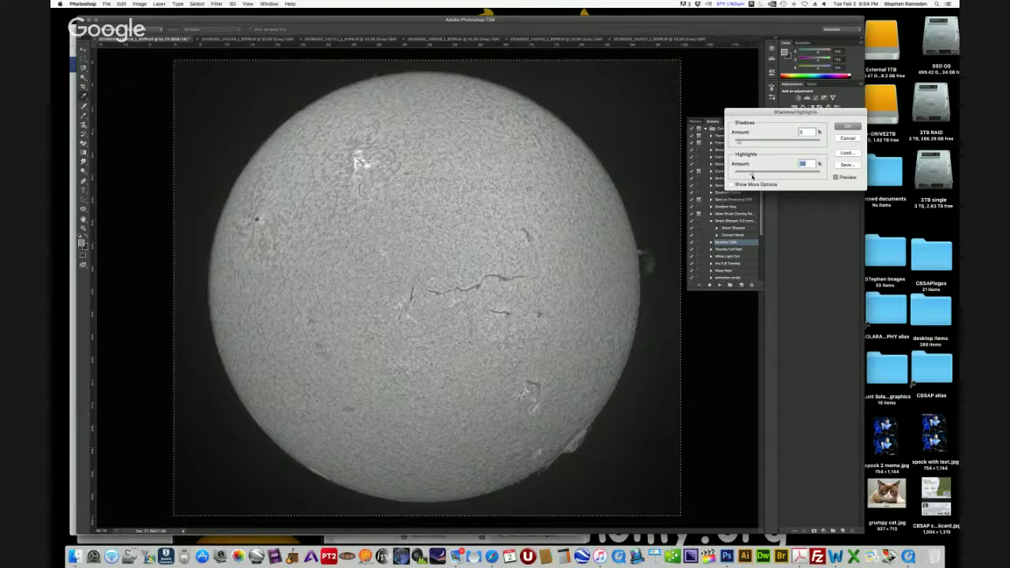
left_click(836, 177)
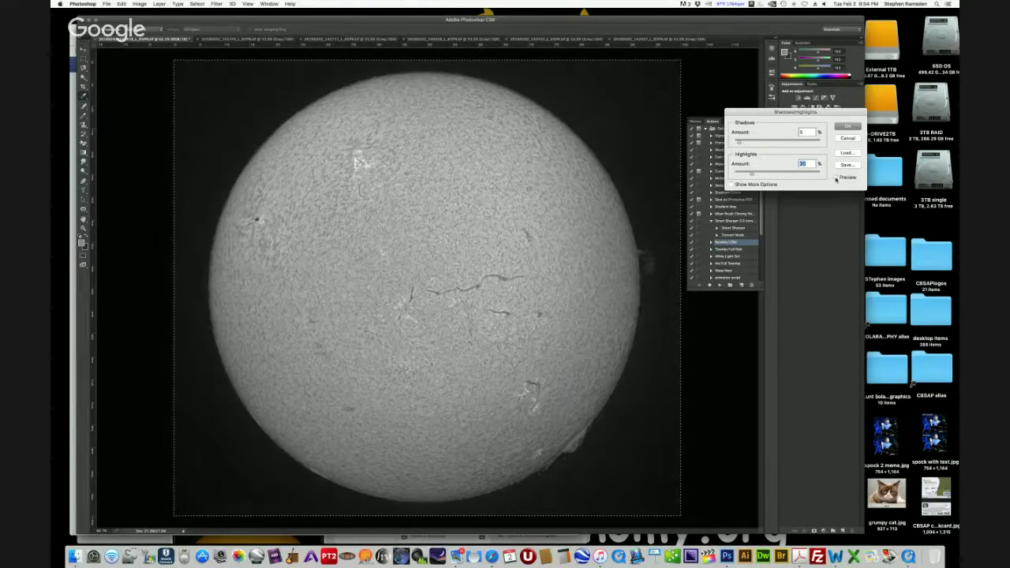
left_click(835, 178)
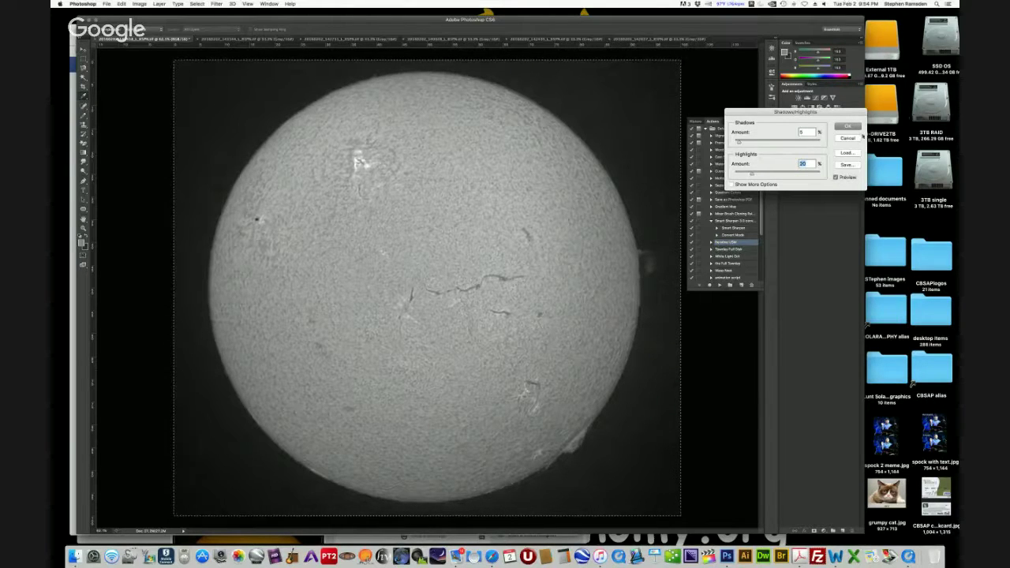
left_click(845, 127)
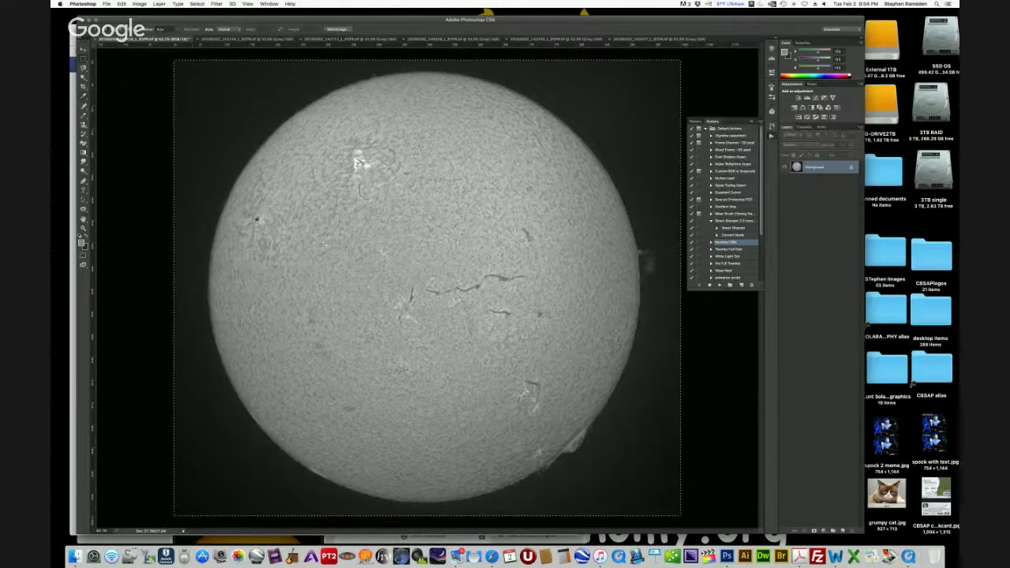
Start a Curves adjustment and pull the blue channel's highlight end down to output 3 at input 251
left_click(140, 3)
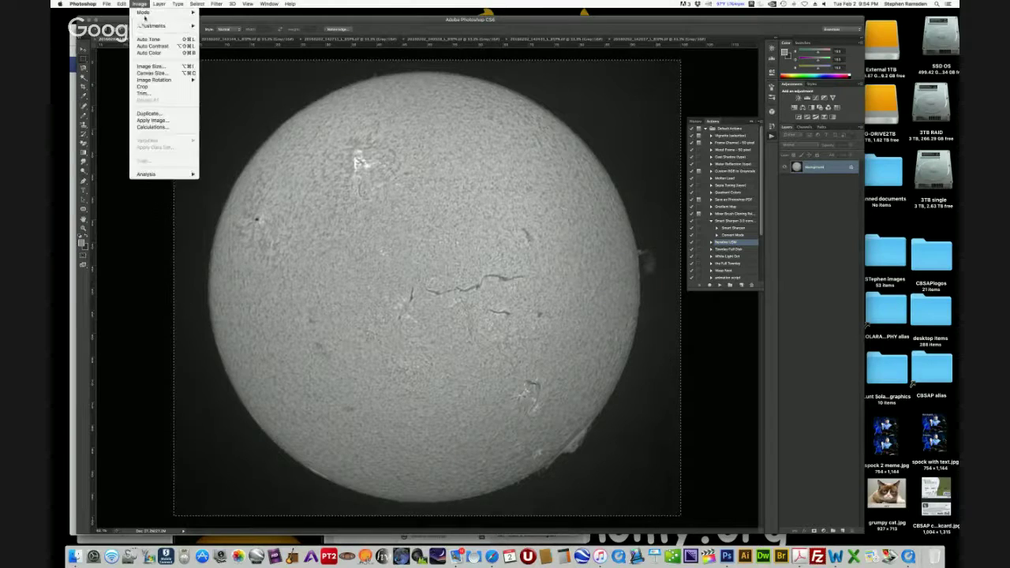
left_click(221, 38)
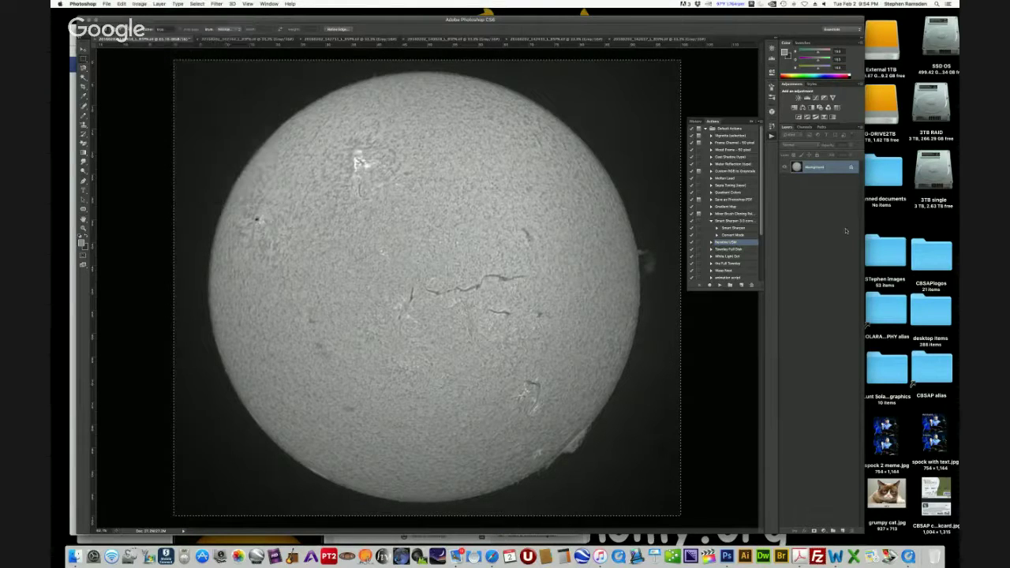
left_click(760, 268)
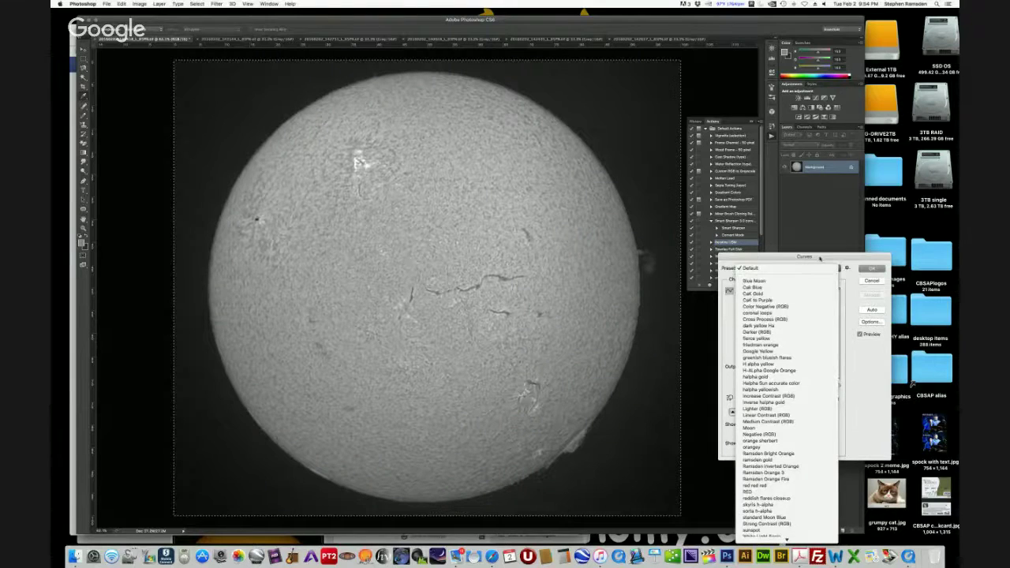
left_click(774, 269)
left_click(757, 280)
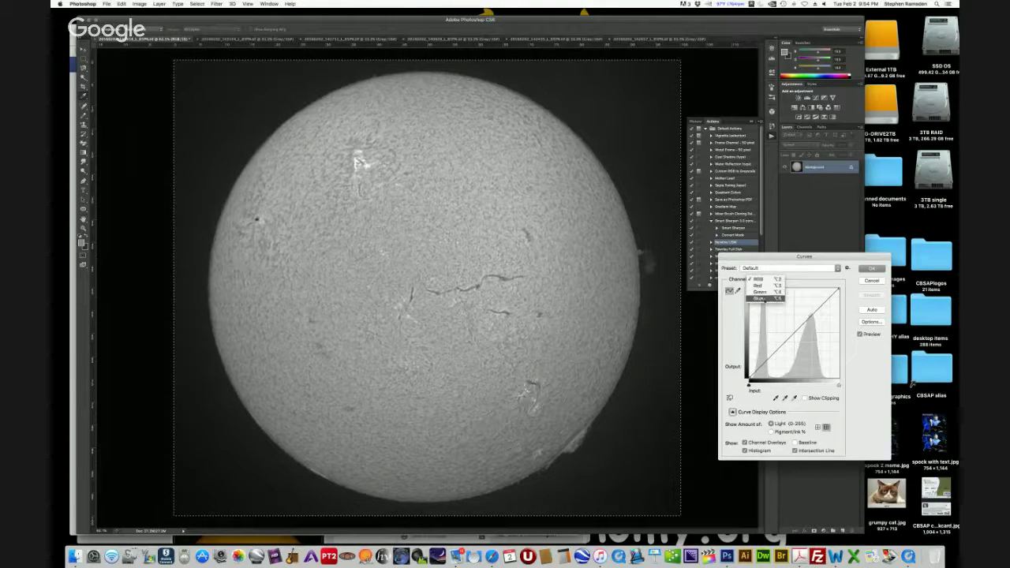
left_click(758, 298)
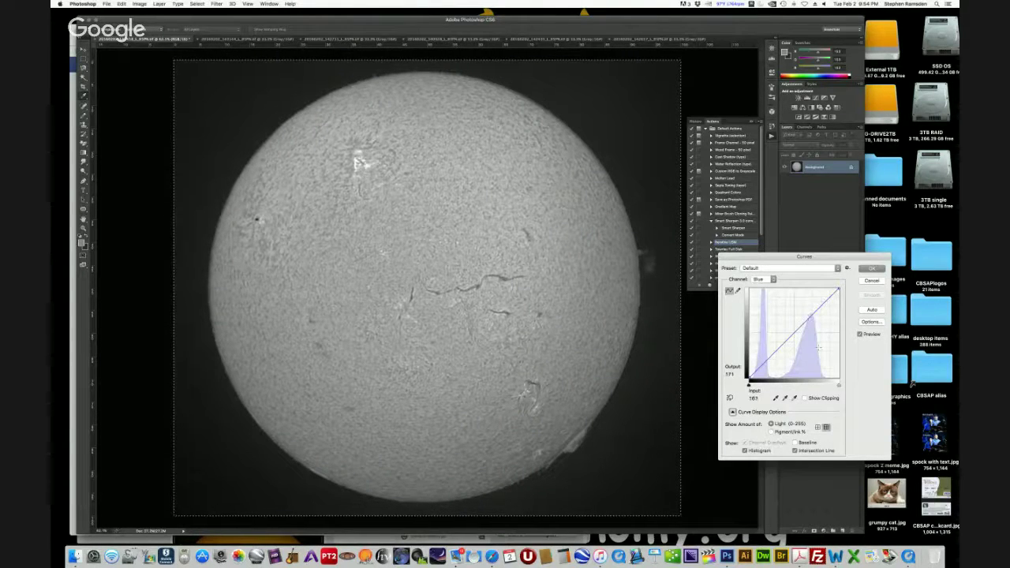
left_click_drag(810, 317, 838, 376)
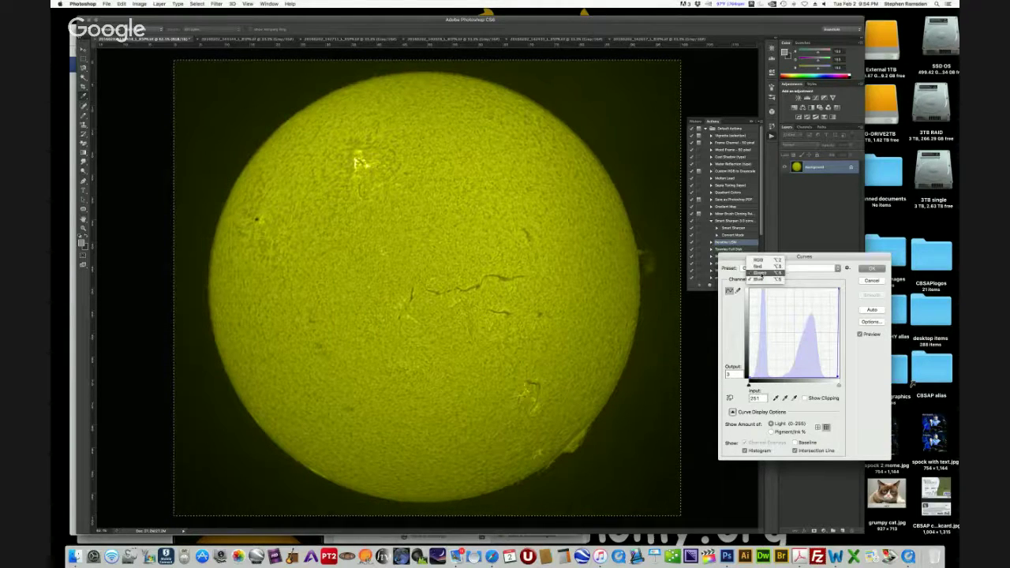
Lower the green curve to output 128 at input 171, raise the red curve slightly at input 176, and apply the Curves
key("alt+4")
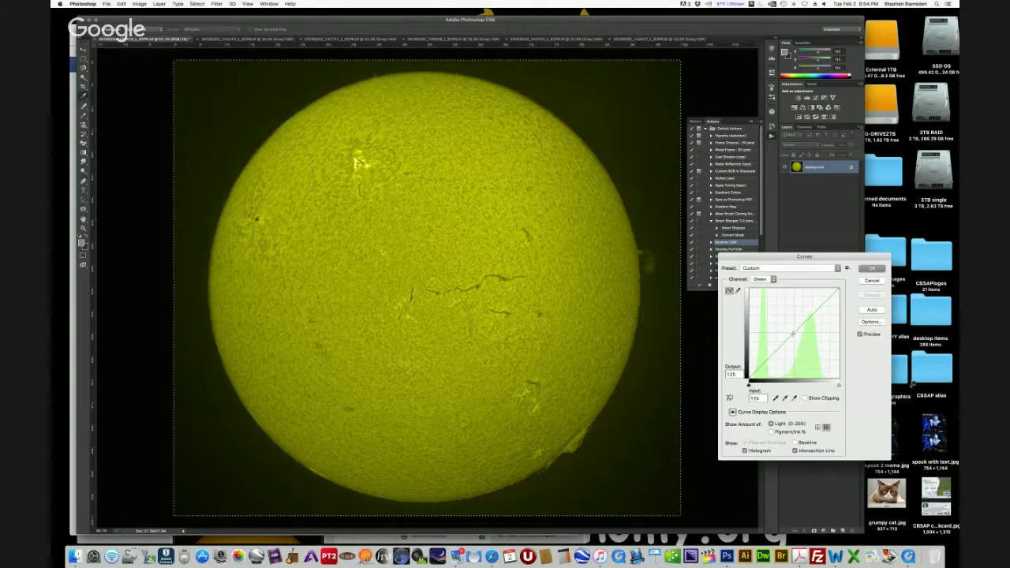
left_click_drag(792, 334, 809, 332)
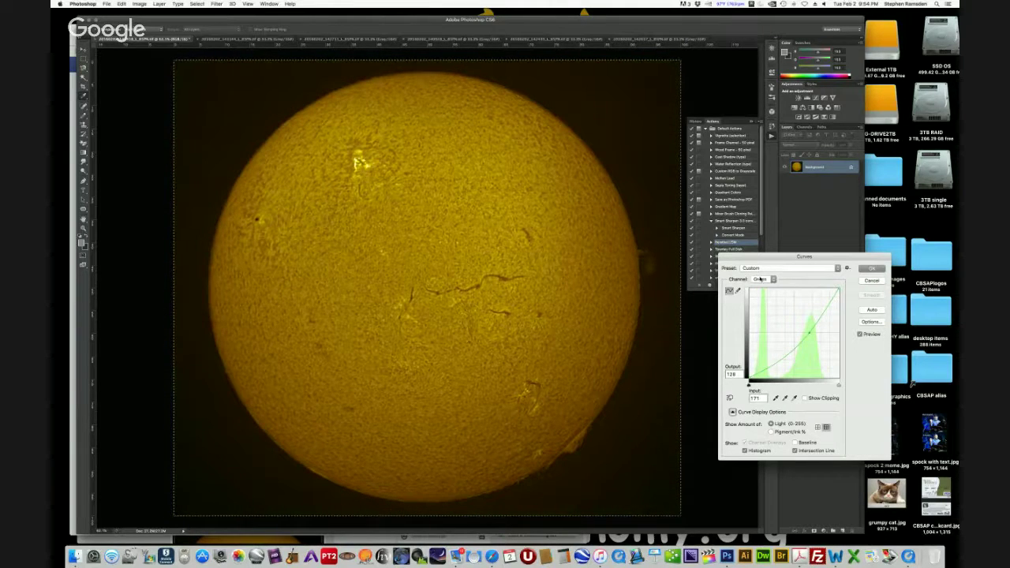
left_click(760, 279)
left_click(759, 273)
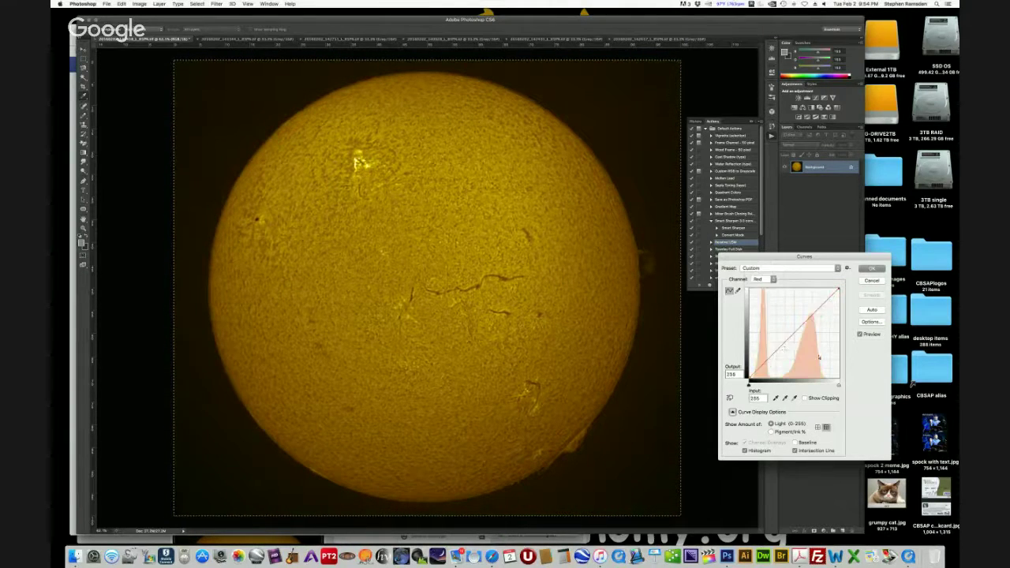
left_click_drag(791, 330, 809, 319)
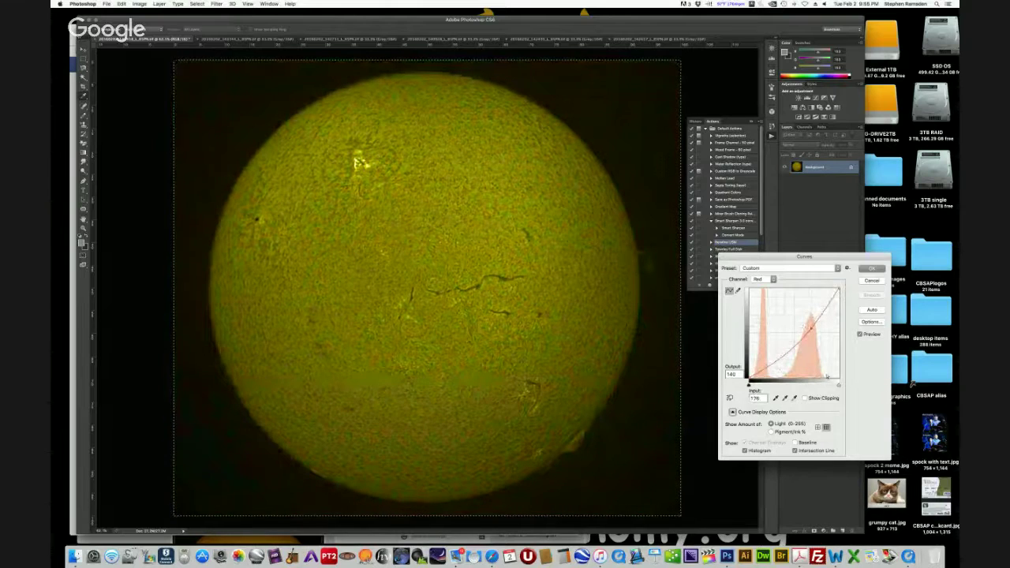
left_click_drag(810, 319, 811, 312)
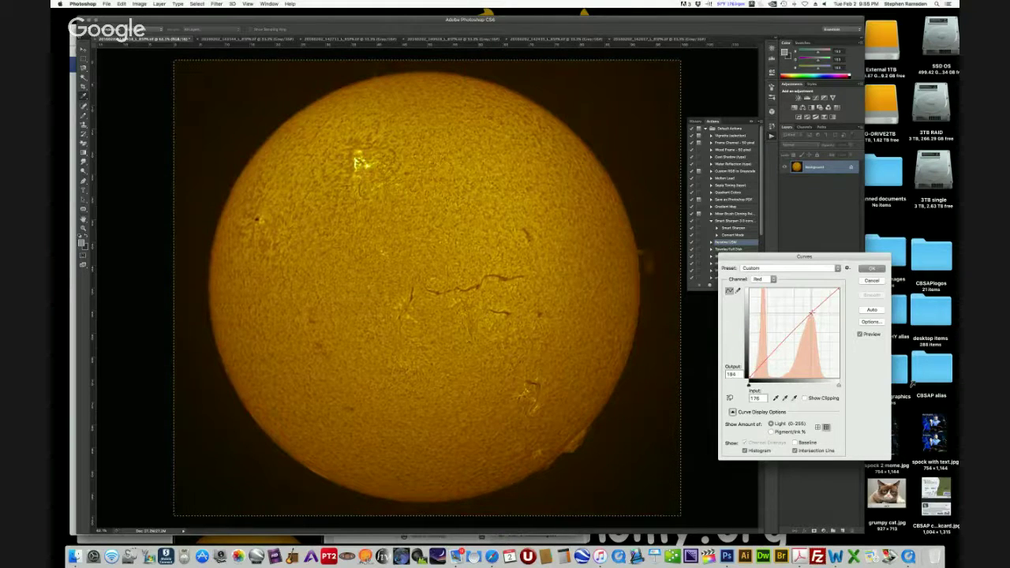
left_click(873, 269)
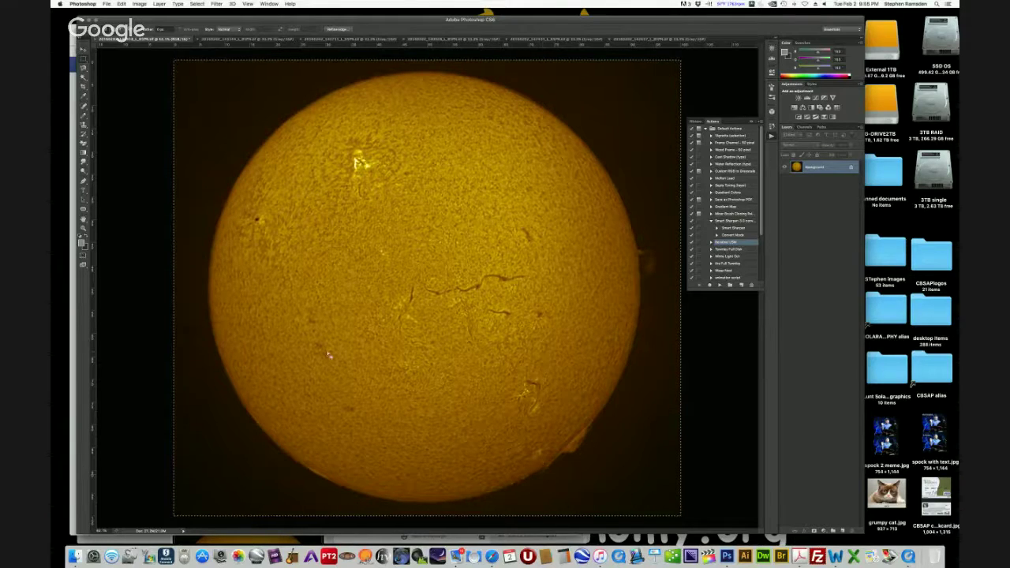
Save a JPEG copy of the colorized image to the Desktop as 20160202_143418_L_85PN.jpg at maximum quality 12
left_click(108, 4)
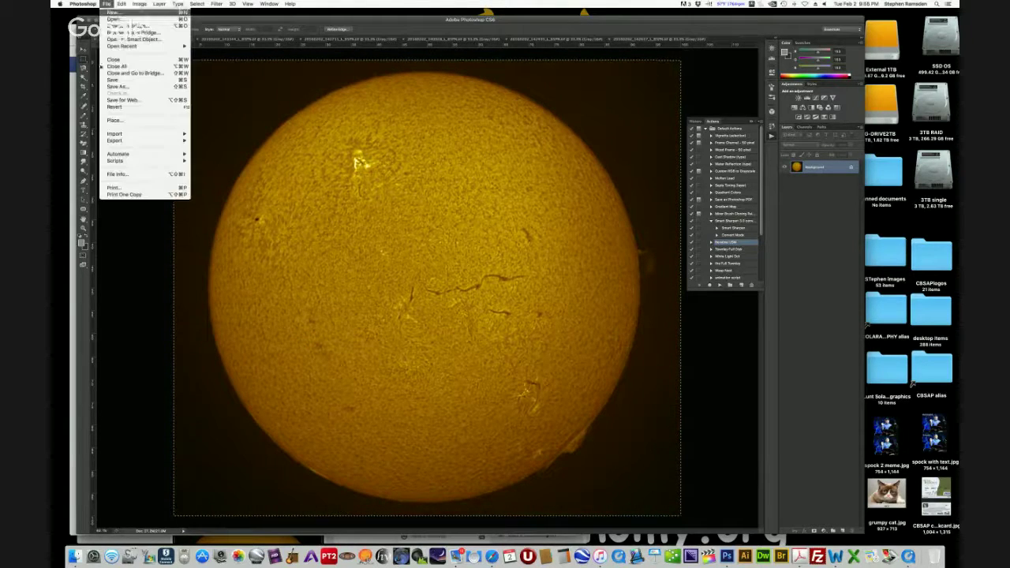
left_click(115, 86)
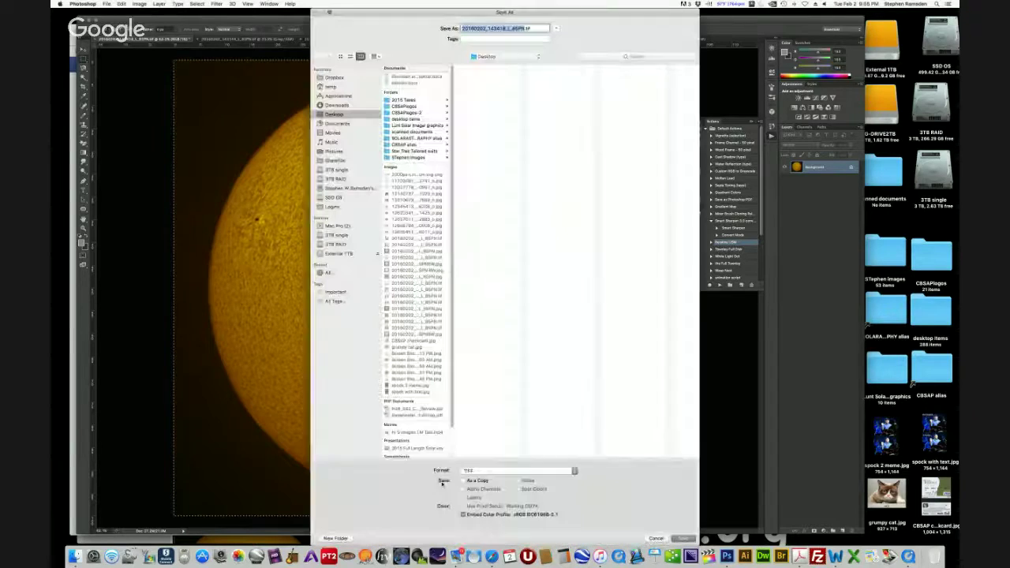
left_click(513, 470)
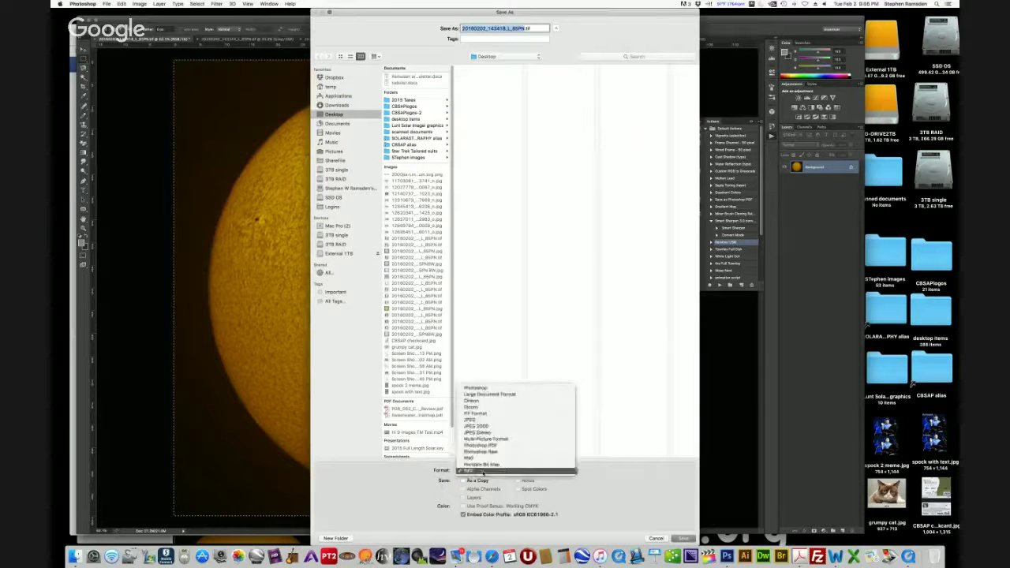
left_click(475, 419)
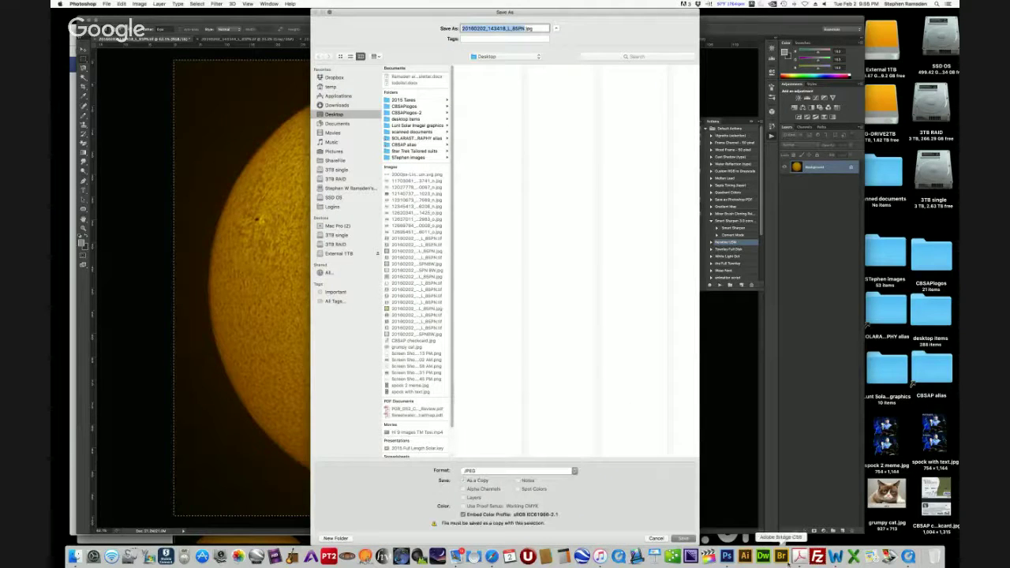
left_click(683, 538)
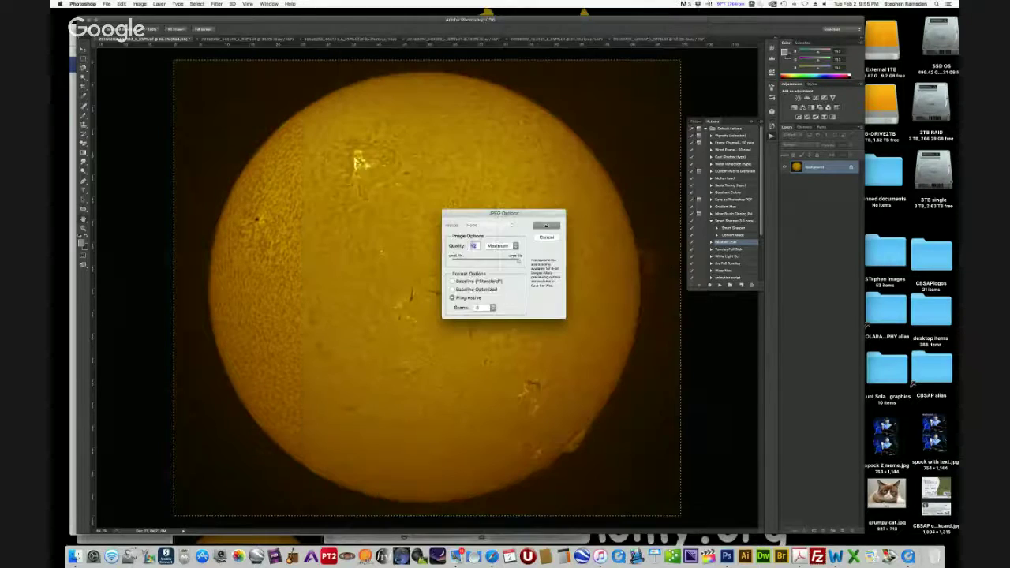
key("Return")
Close the yellow colorized solar image without saving the changes to its TIFF
left_click(94, 41)
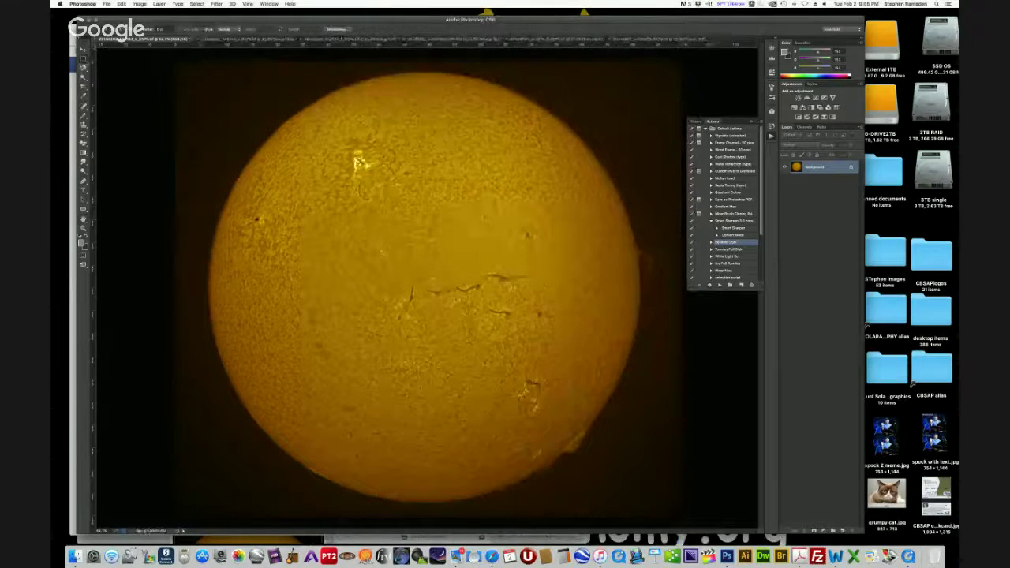
left_click(95, 41)
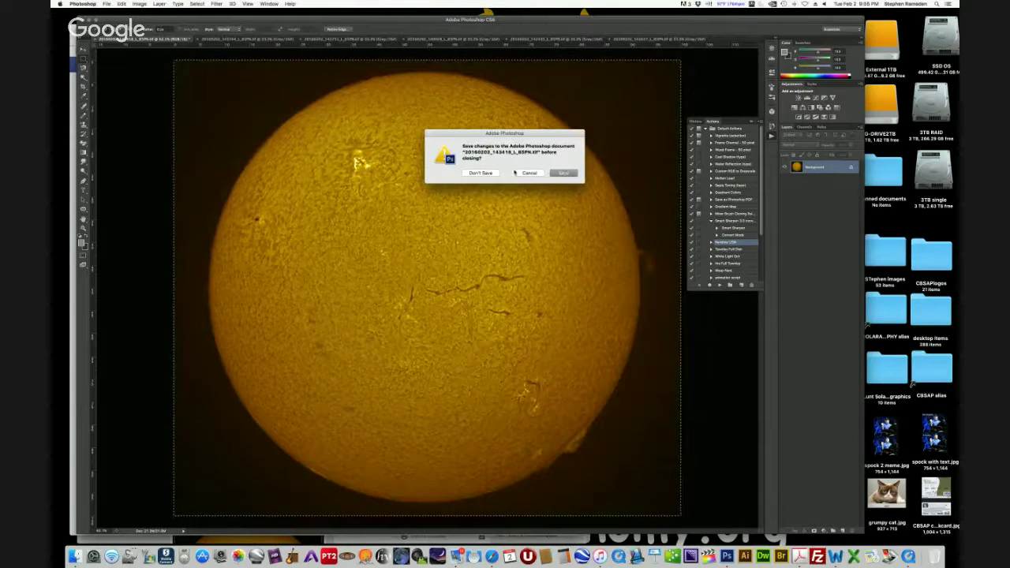
left_click(483, 173)
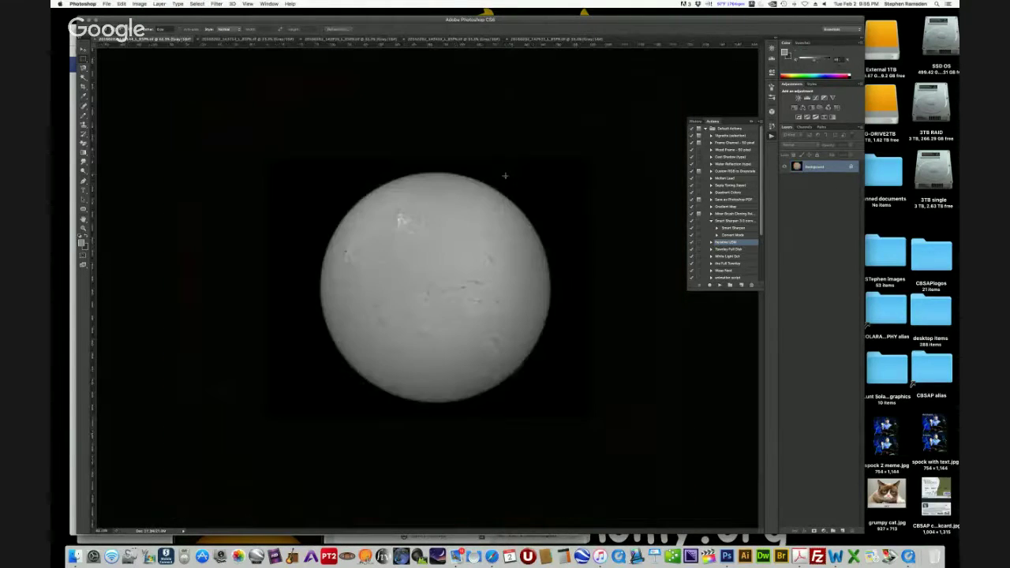
Crop the next grayscale solar image to a rectangular selection around the disk and convert it to RGB
key("ctrl+Tab")
left_click_drag(299, 163, 571, 412)
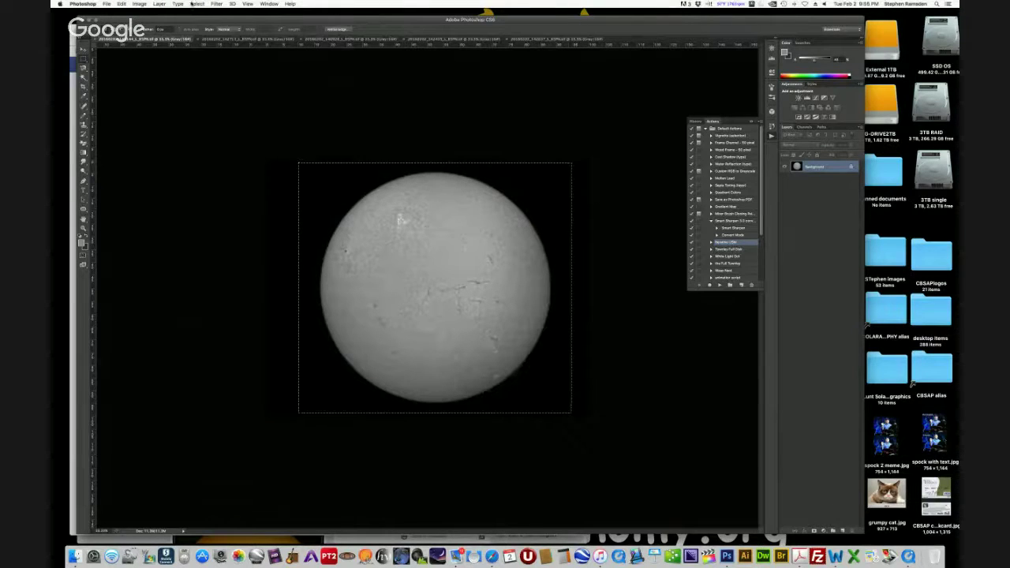
left_click(140, 4)
left_click(755, 199)
left_click(730, 221)
left_click(719, 285)
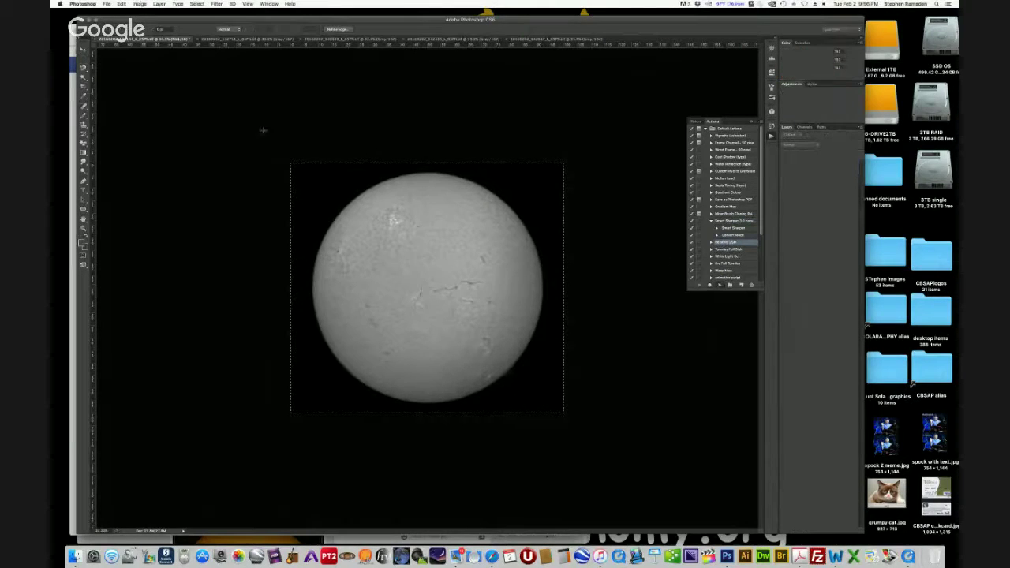
Colorize the cropped disk with a Curves adjustment, trying the red red red preset and applying the Orange Fire preset
left_click(140, 4)
mouse_move(153, 25)
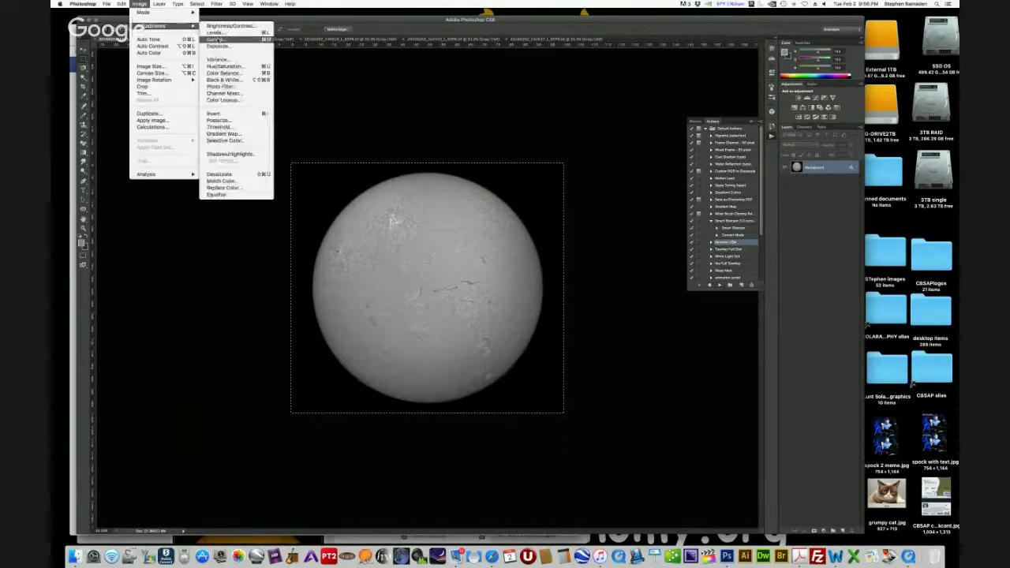
left_click(215, 39)
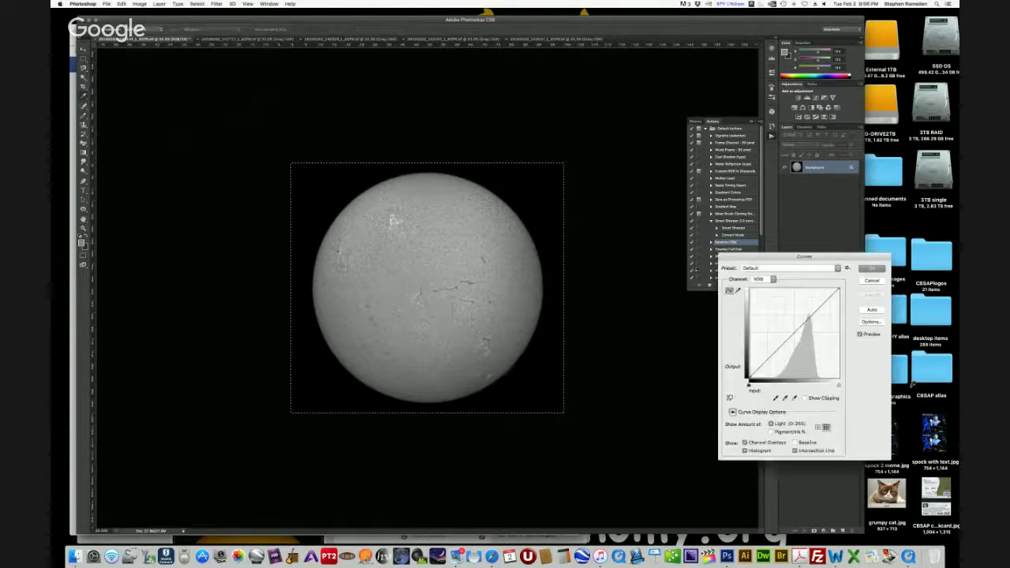
left_click(754, 269)
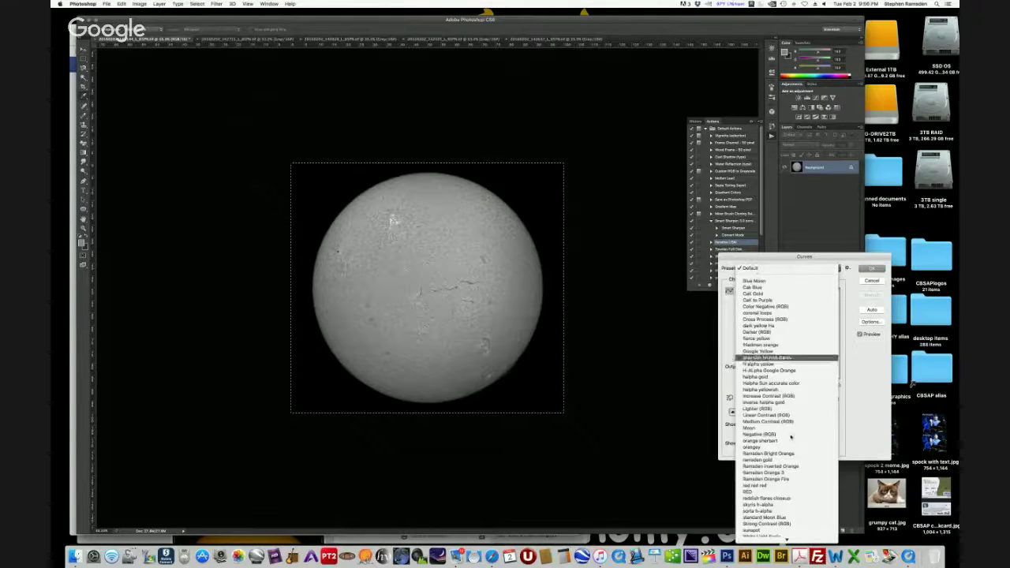
left_click(777, 485)
left_click(762, 269)
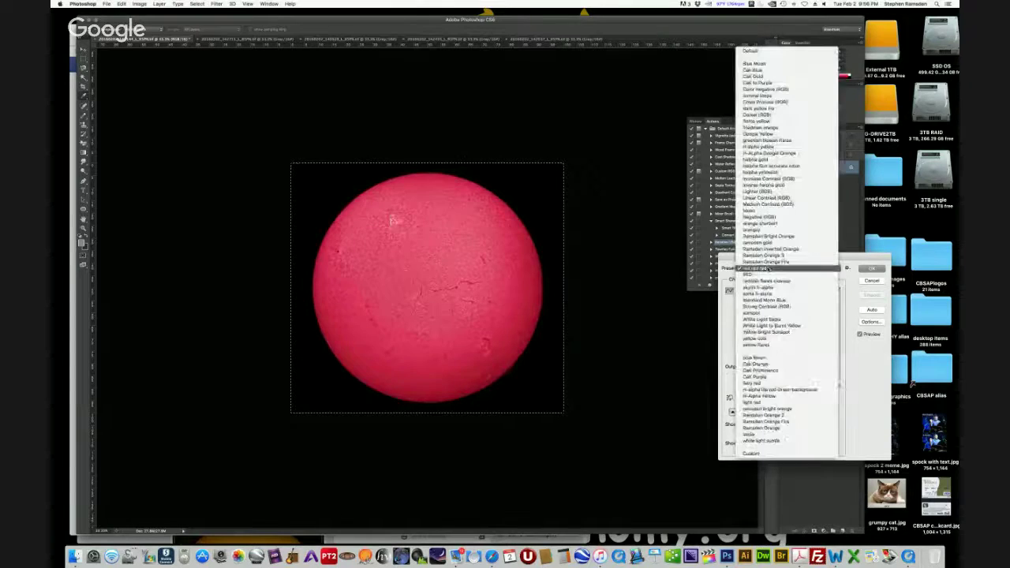
left_click(765, 261)
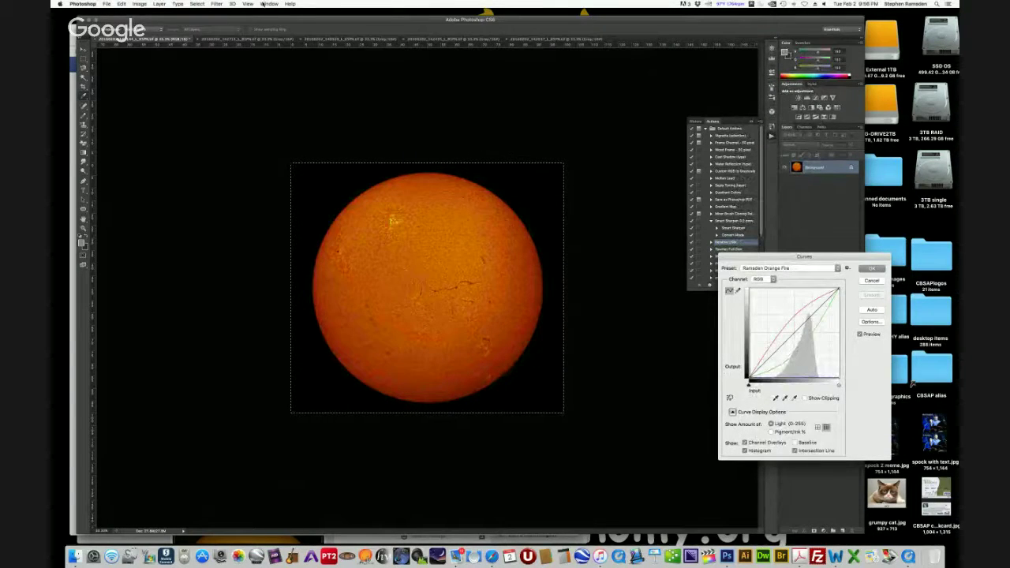
left_click(245, 4)
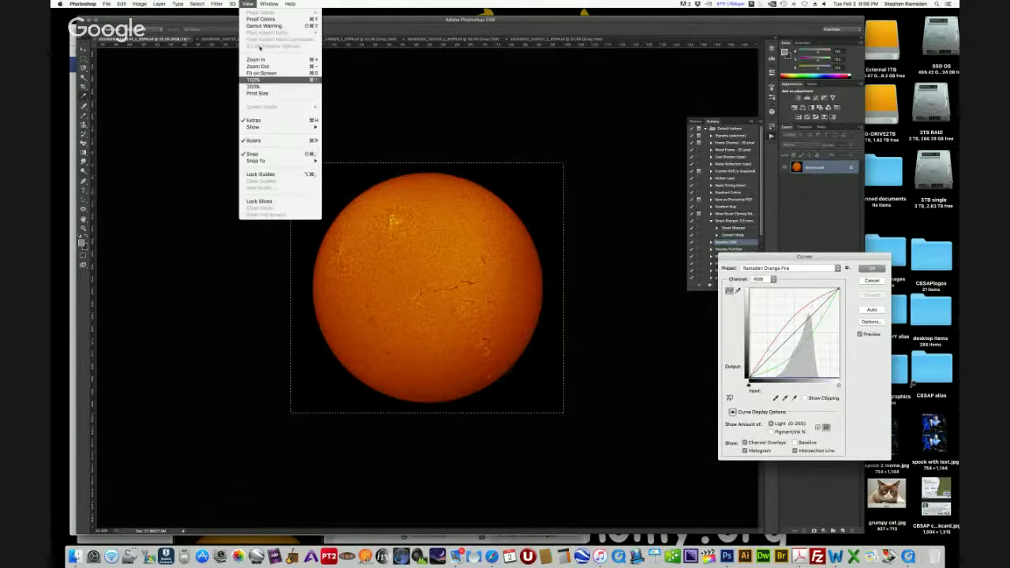
left_click(262, 73)
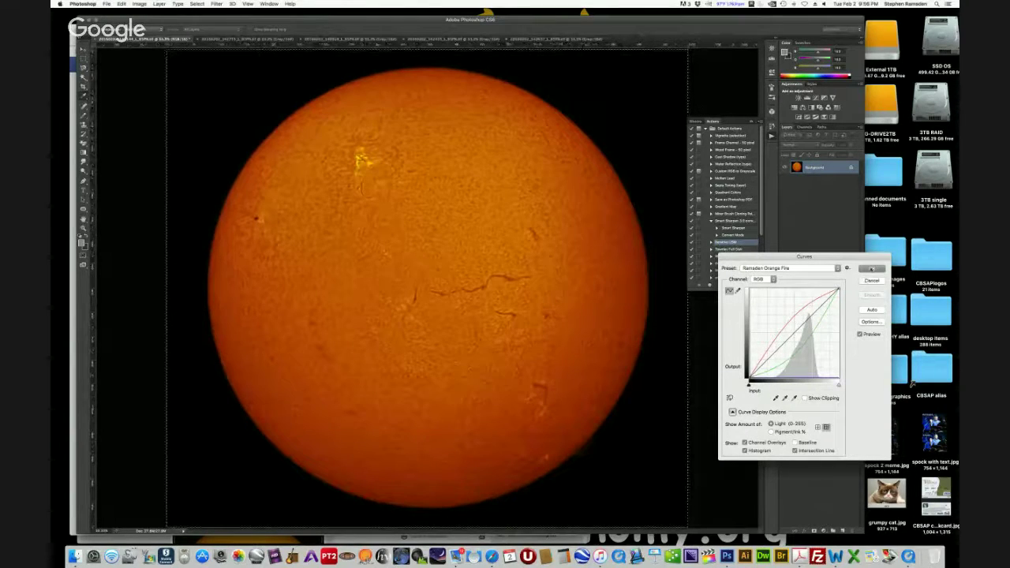
key("Return")
Save the orange solar image to the Desktop as a JPEG at maximum quality, keeping its base file name
left_click(105, 4)
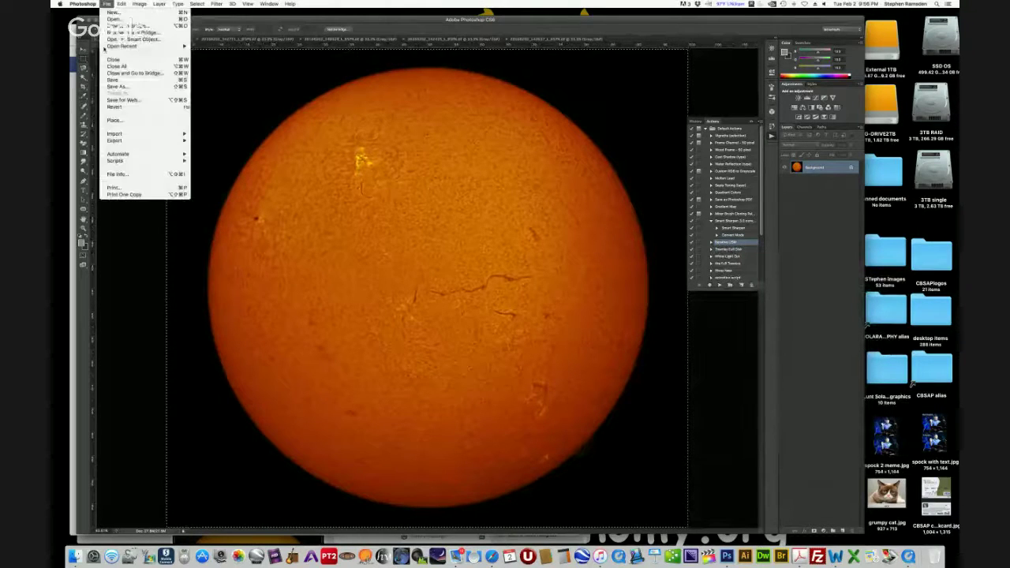
left_click(126, 86)
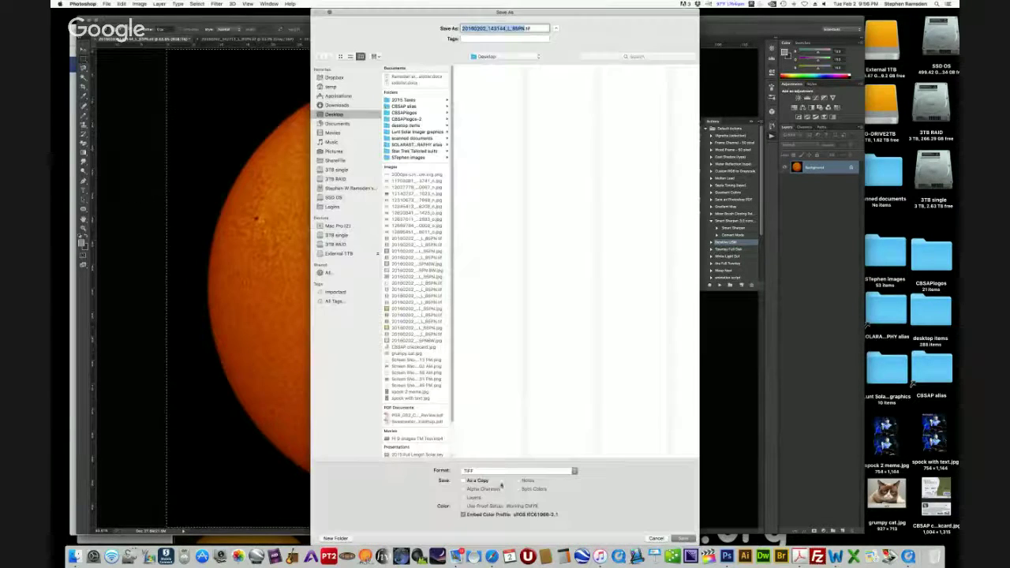
left_click(517, 470)
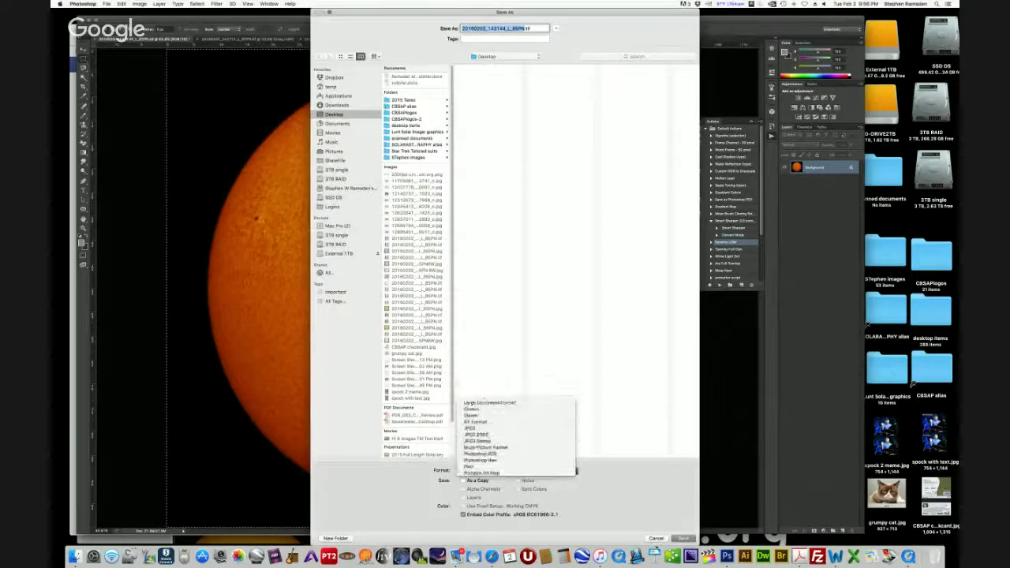
left_click(473, 428)
left_click(682, 538)
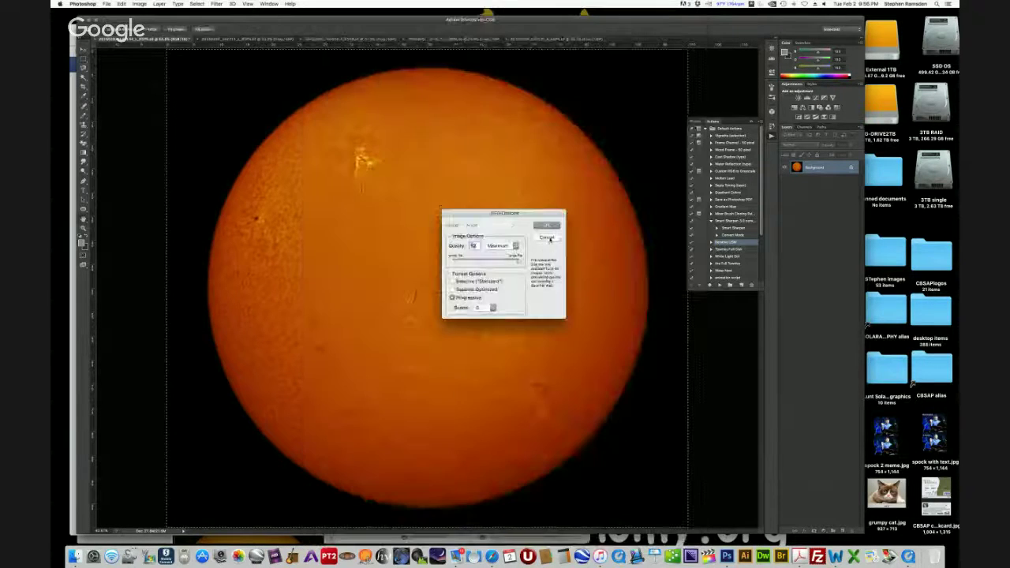
left_click(549, 227)
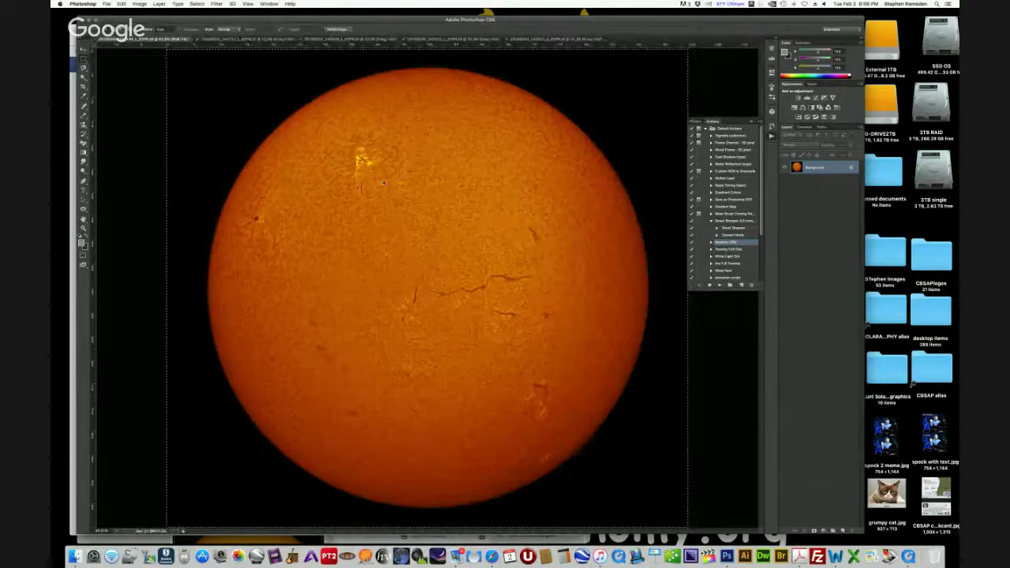
Close the orange colorized solar image without saving the changes to its TIFF
key("super+w")
left_click(479, 173)
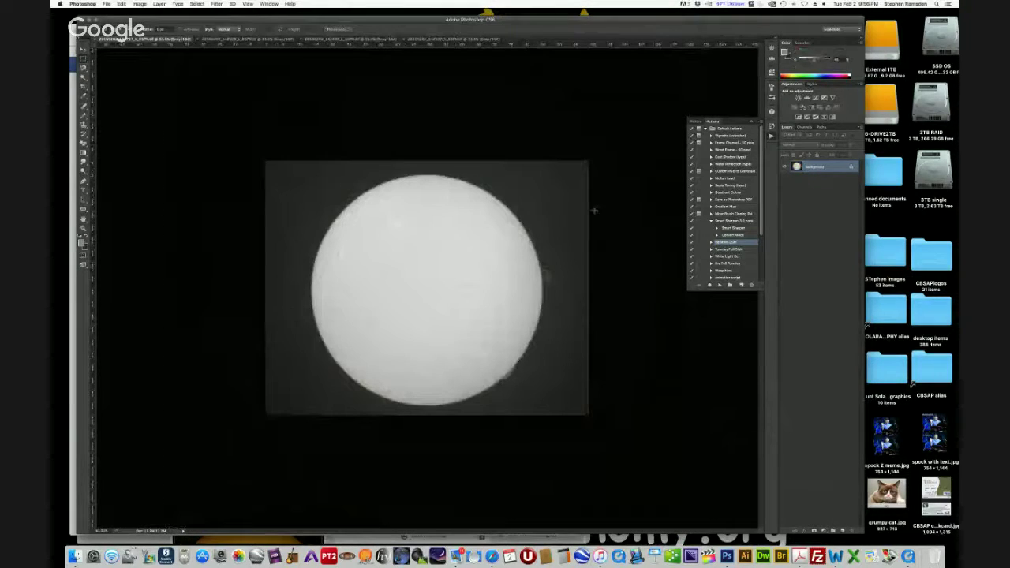
key("super+w")
key("super+w")
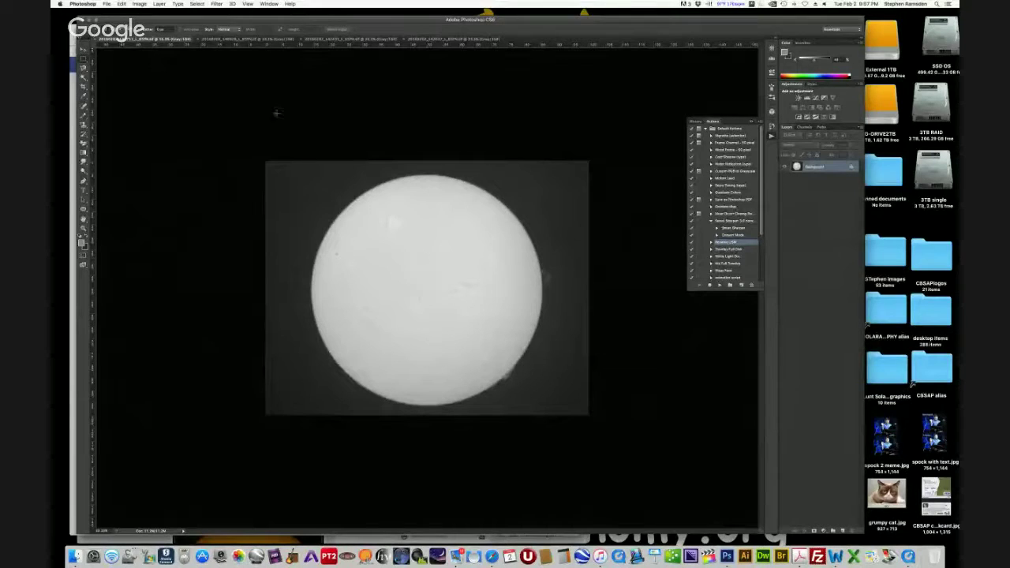
Run the Smart Sharpen 3.0 action on the bright, overexposed solar disk image
left_click(249, 4)
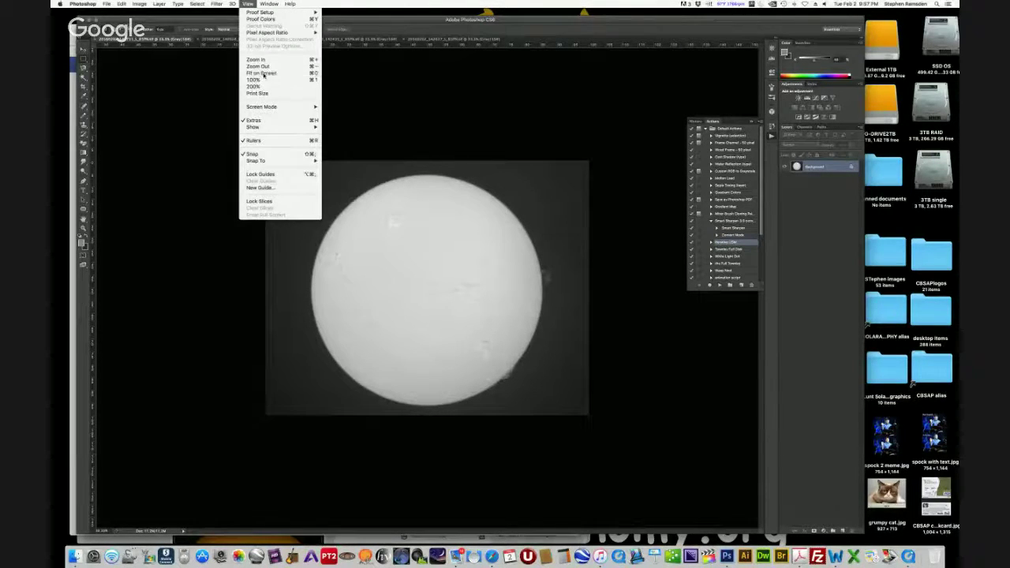
left_click(261, 73)
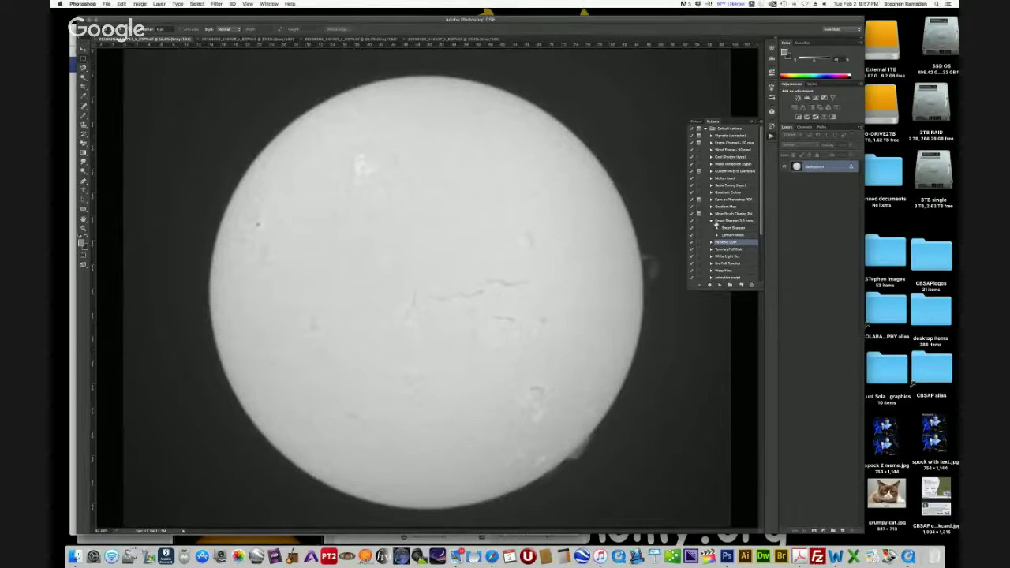
left_click(718, 221)
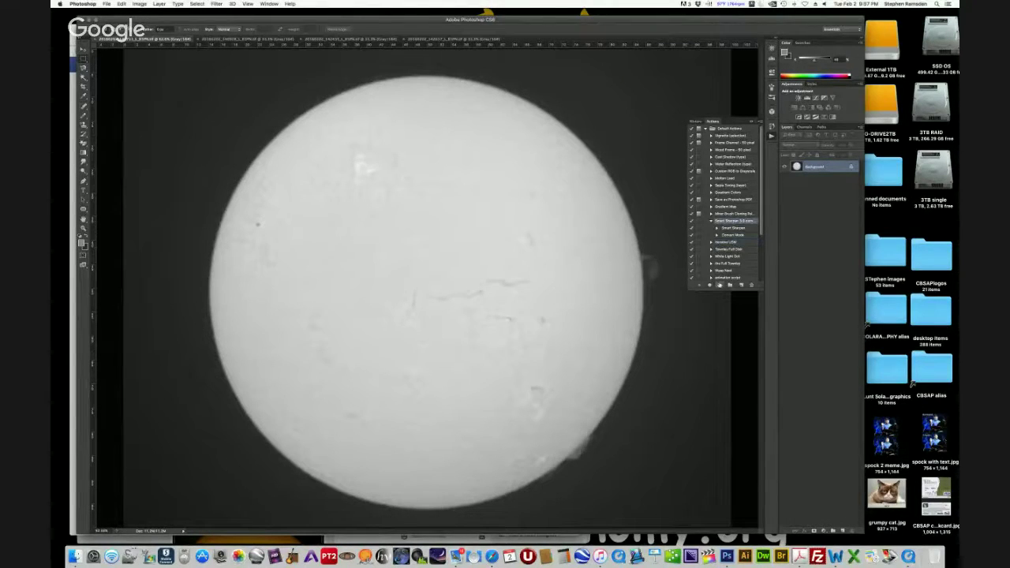
left_click(720, 285)
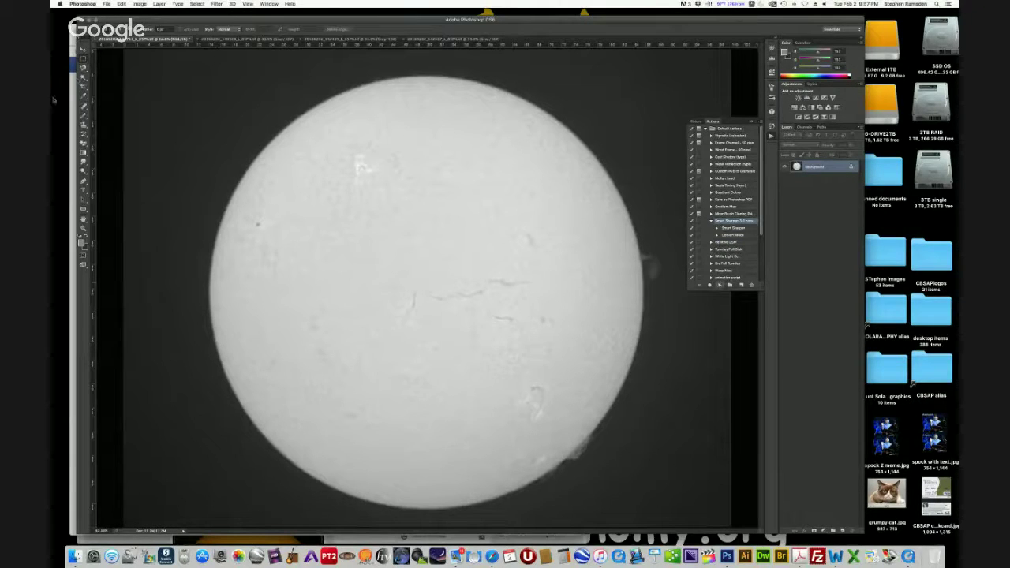
Select the solar disk along its limb with the Magnetic Lasso and smooth the selection with a 40-pixel sample radius
left_click(84, 69)
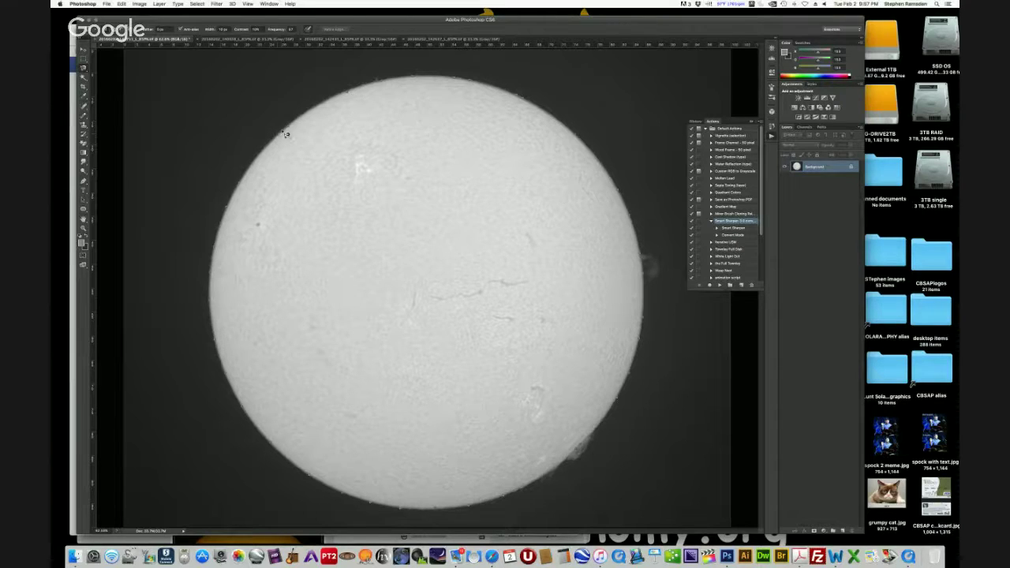
left_click(197, 4)
left_click(207, 27)
left_click(198, 4)
mouse_move(225, 93)
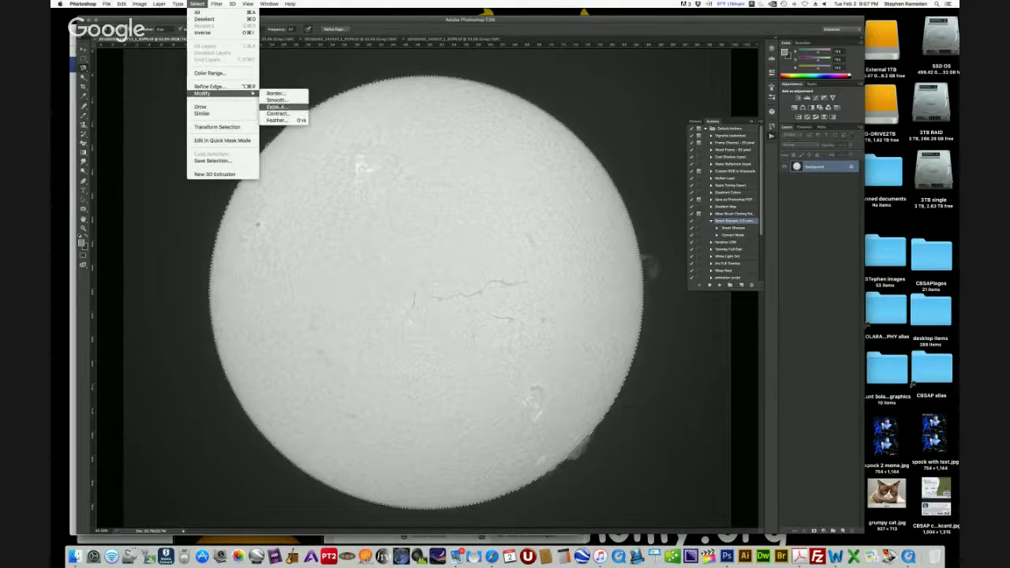
left_click(275, 100)
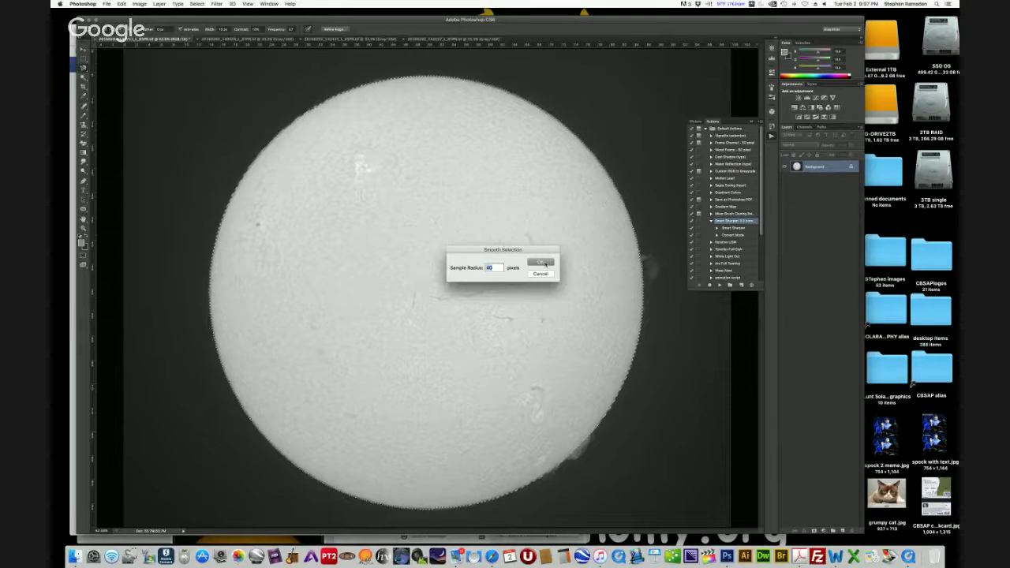
left_click(541, 263)
Contract the disk selection slightly and feather it by 3 pixels
left_click(197, 4)
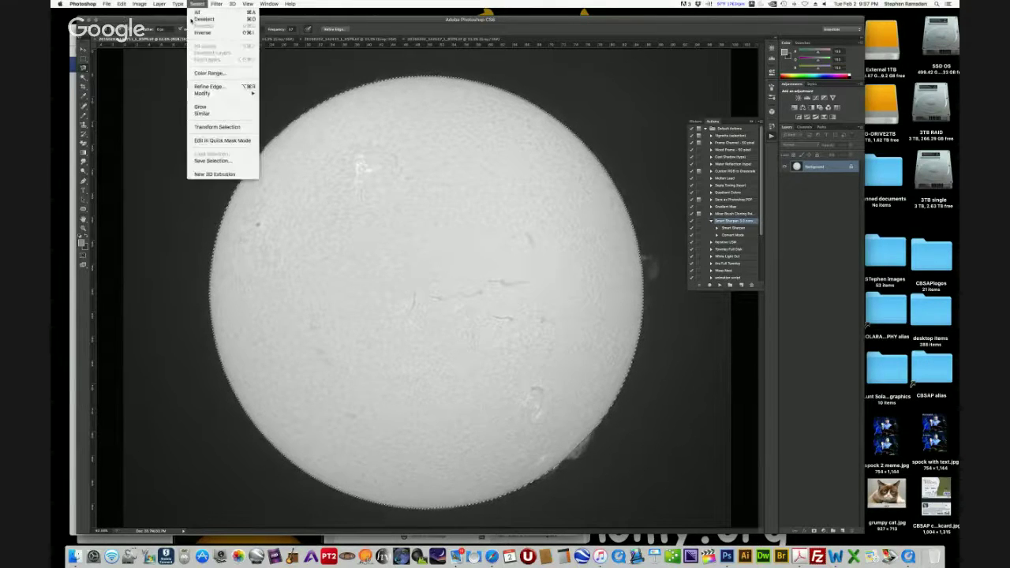
mouse_move(225, 93)
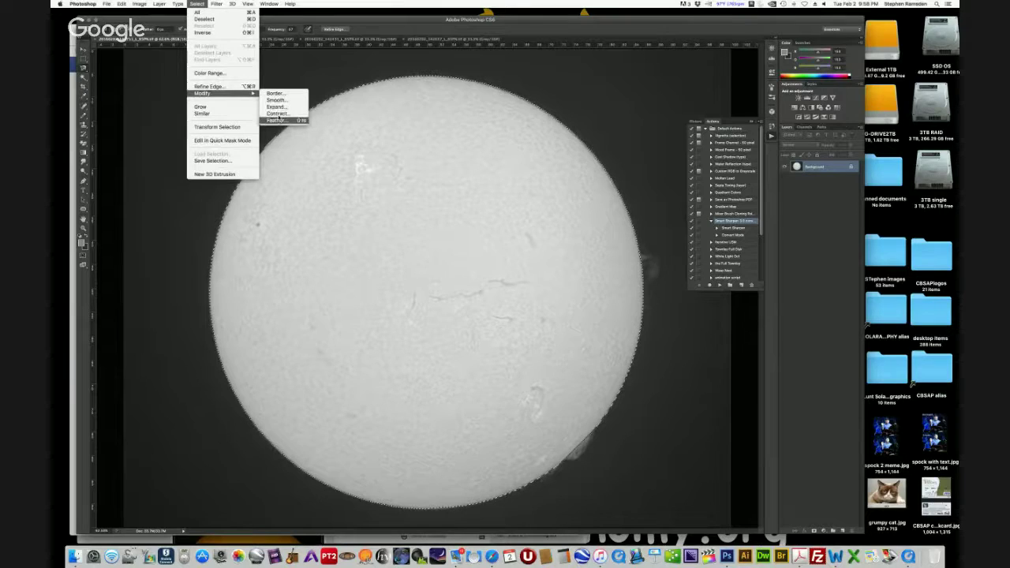
left_click(276, 113)
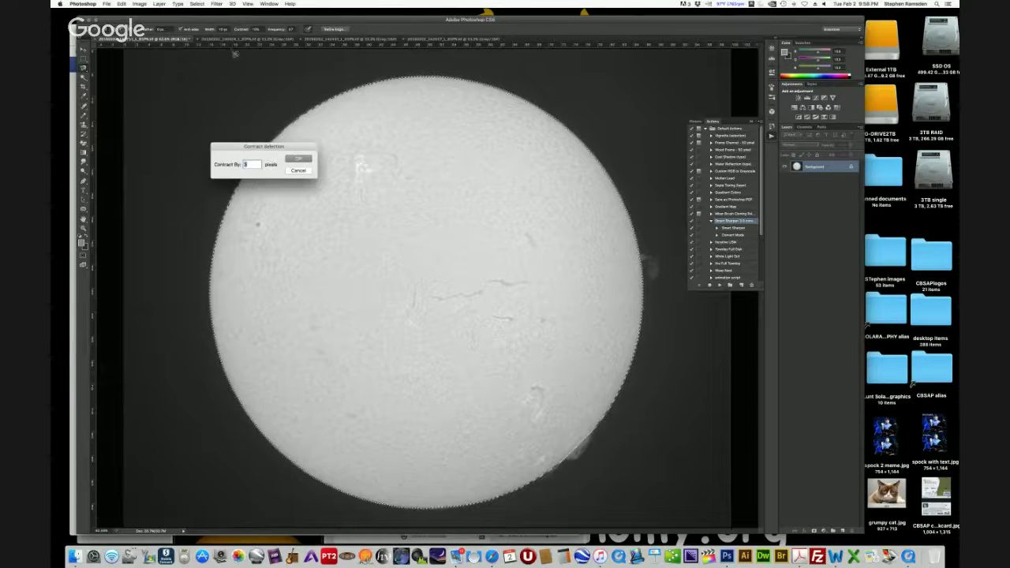
key("Return")
left_click(196, 4)
mouse_move(225, 93)
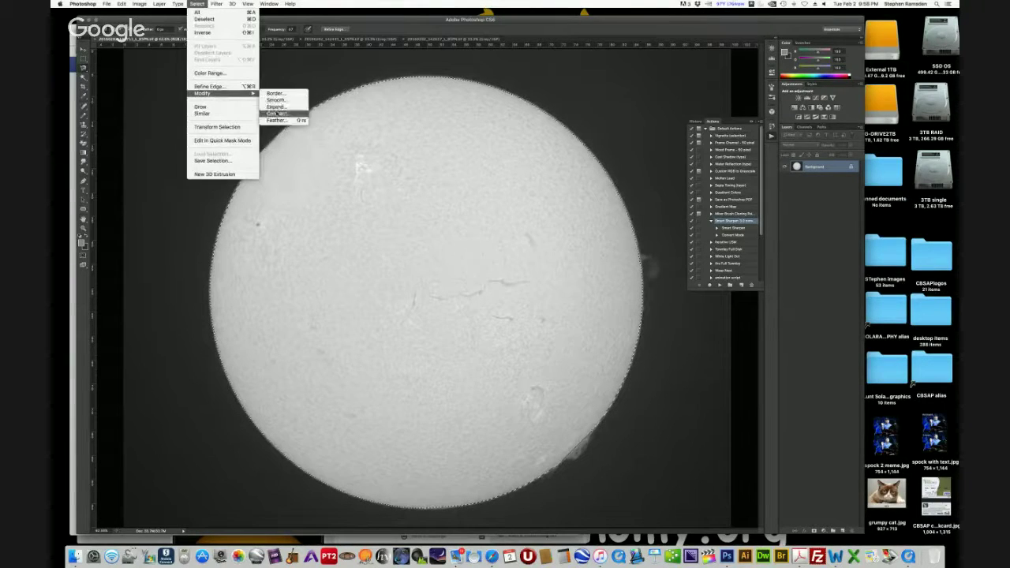
left_click(276, 120)
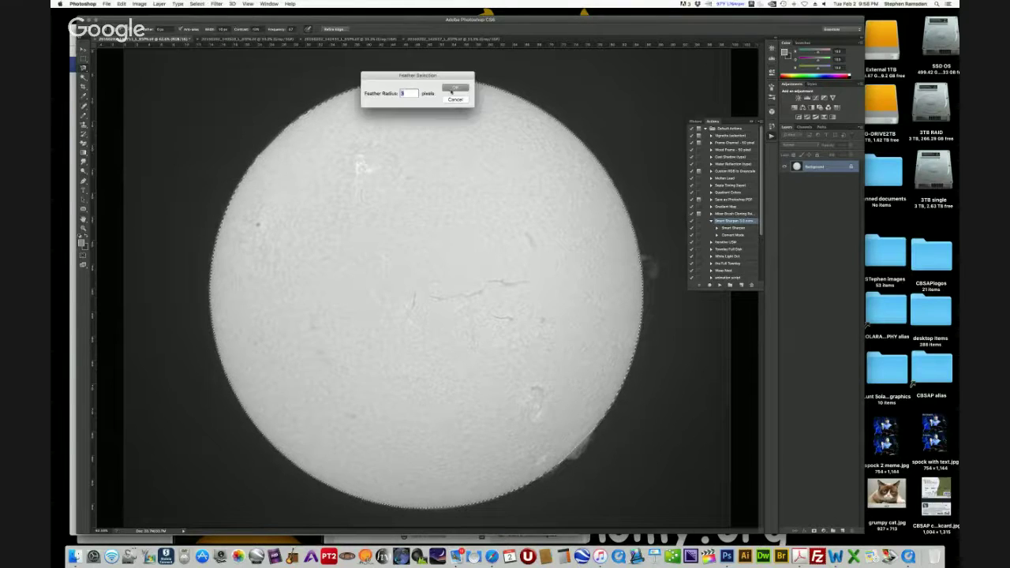
left_click(453, 87)
Darken the selected disk with Levels, setting the black input to 26 and the midtones to about 0.68
left_click(140, 4)
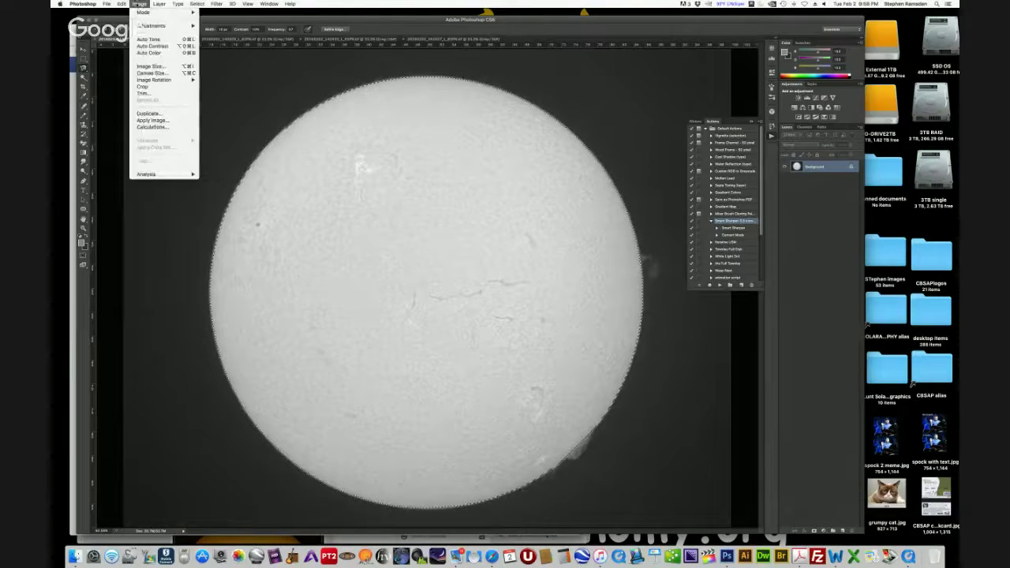
mouse_move(155, 26)
left_click(229, 37)
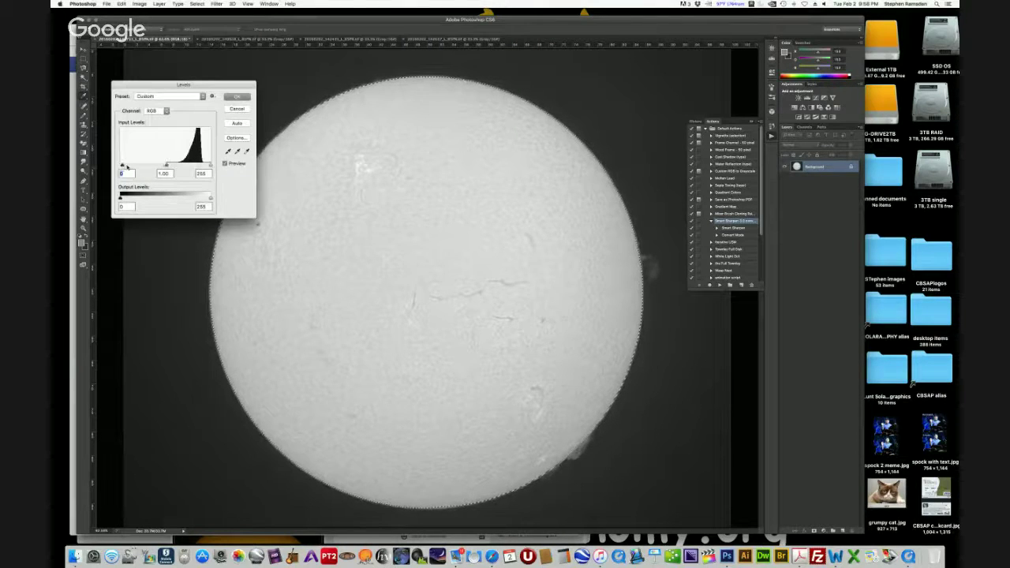
left_click_drag(127, 167, 180, 166)
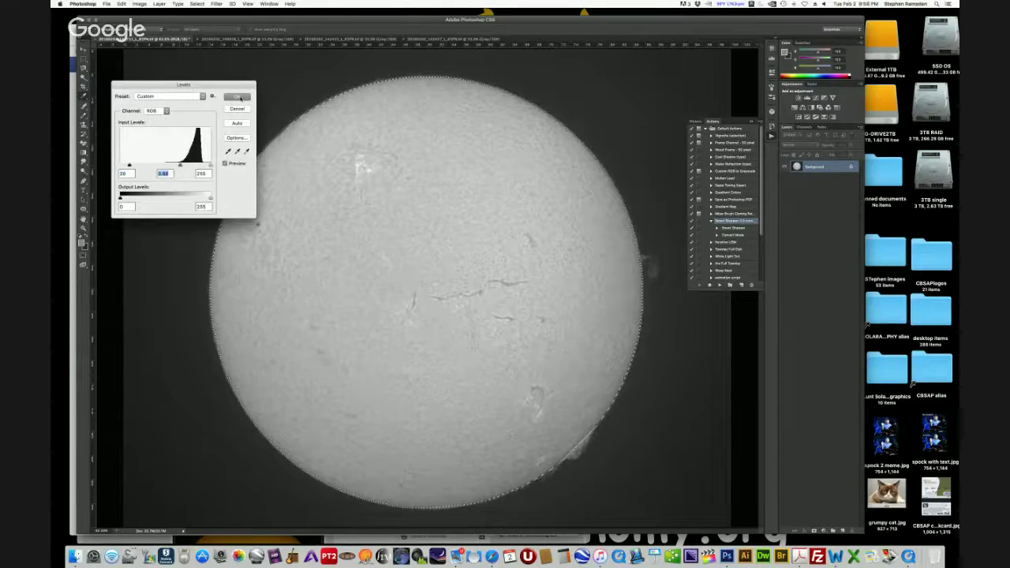
left_click(239, 97)
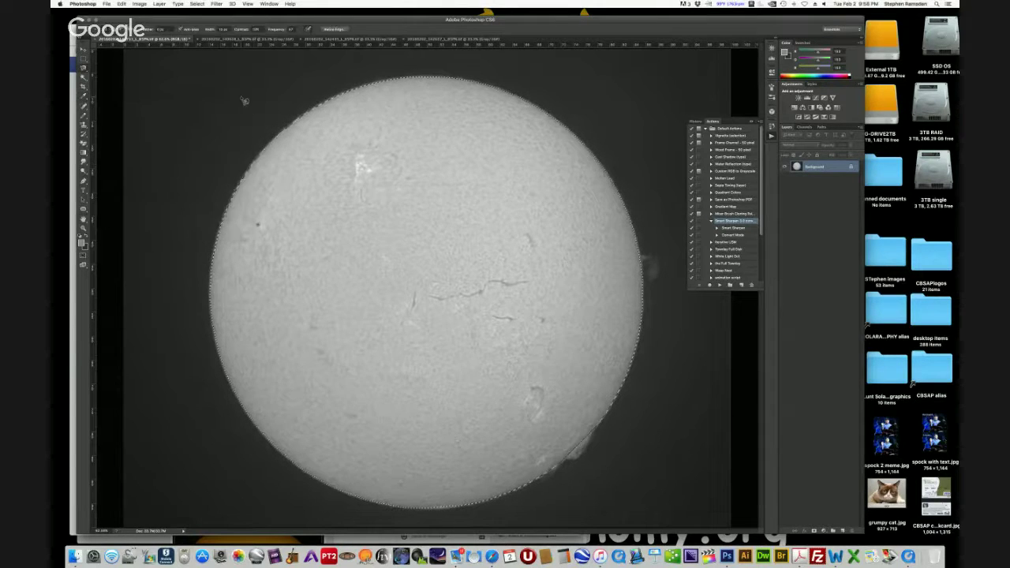
Invert the tones of the selected solar disk
left_click(140, 5)
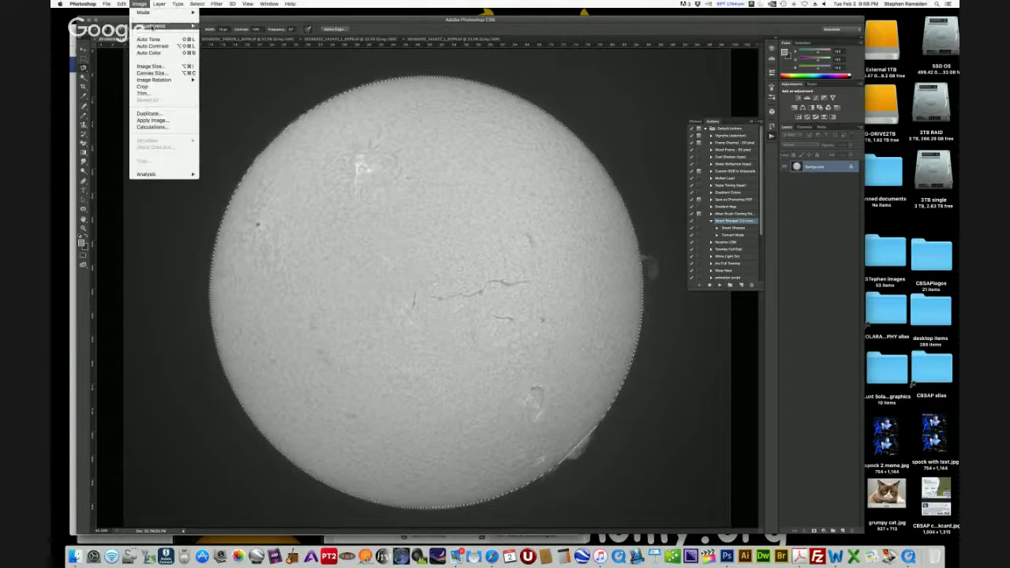
mouse_move(149, 27)
left_click(221, 114)
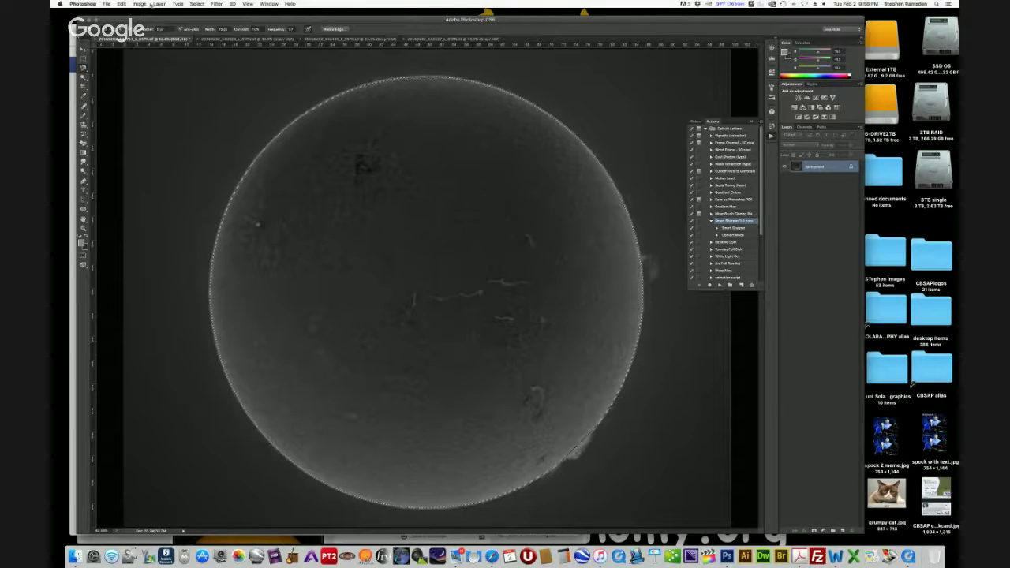
Colorize the selected disk with Curves using the friedman orange preset
left_click(196, 4)
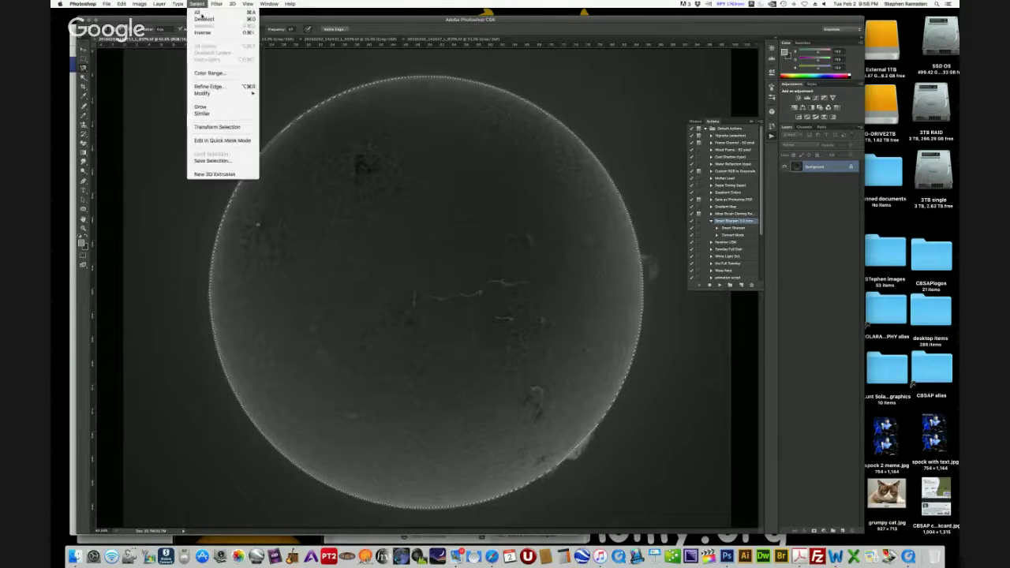
mouse_move(140, 6)
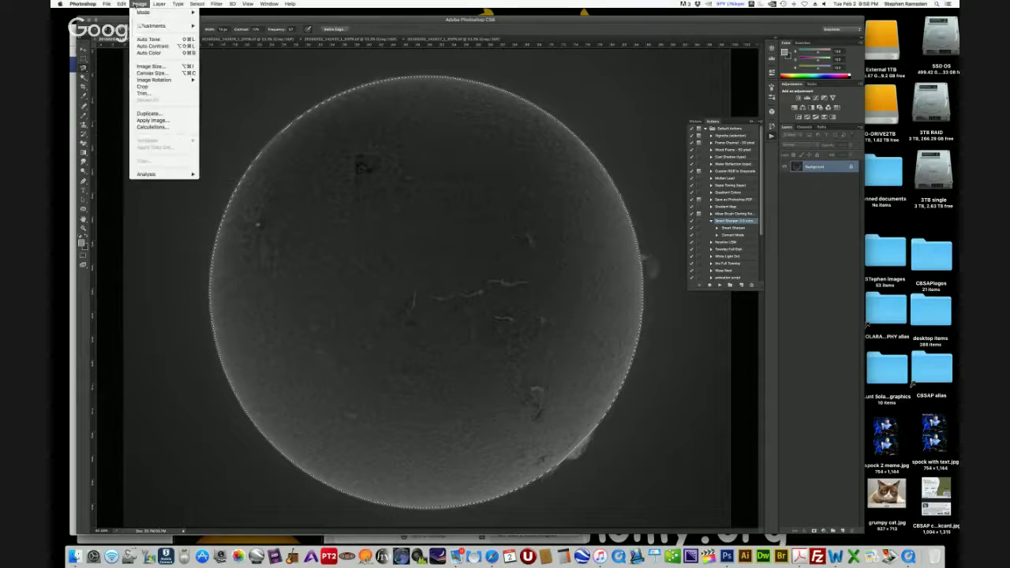
mouse_move(152, 26)
left_click(256, 38)
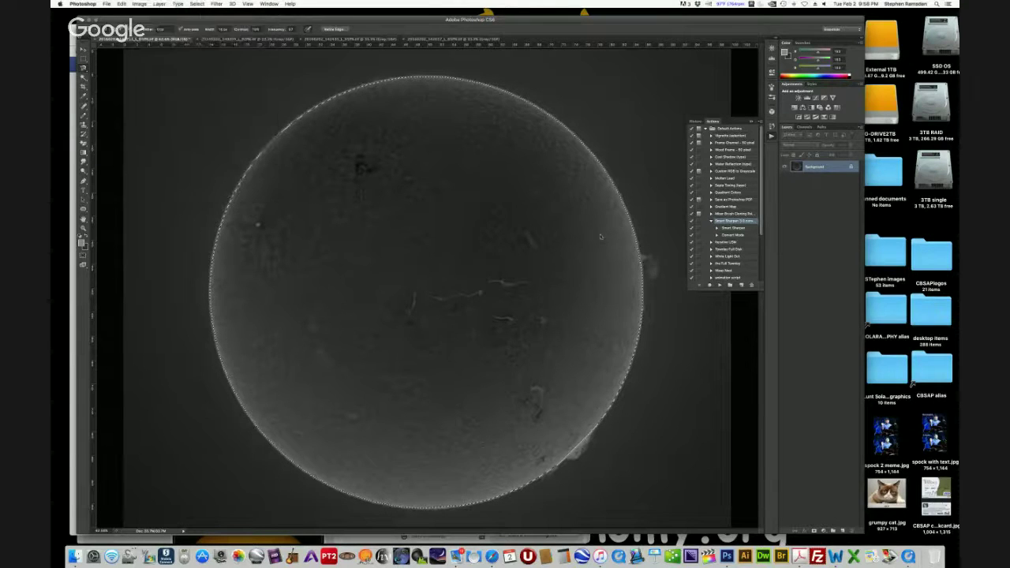
left_click(781, 268)
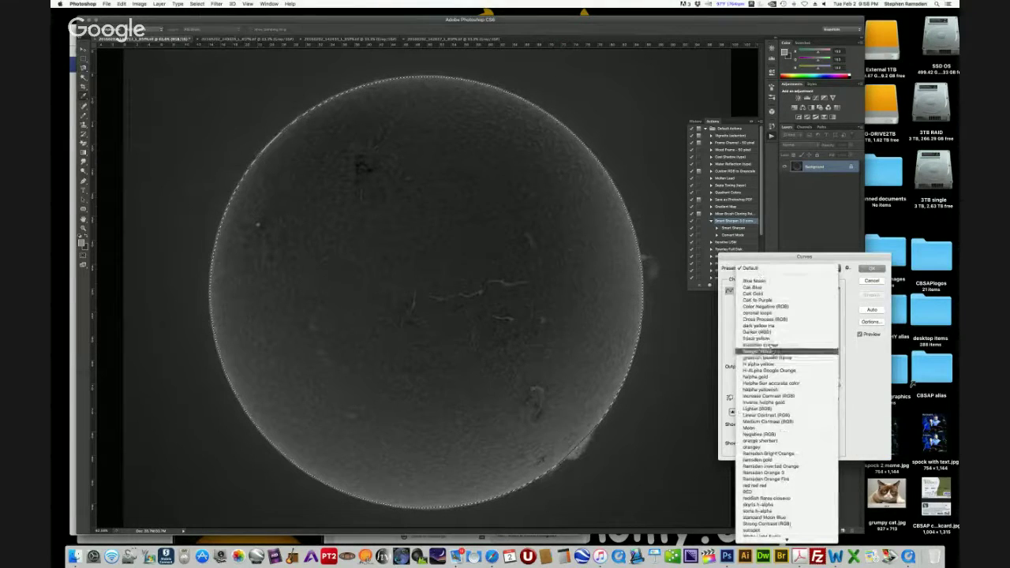
left_click(770, 351)
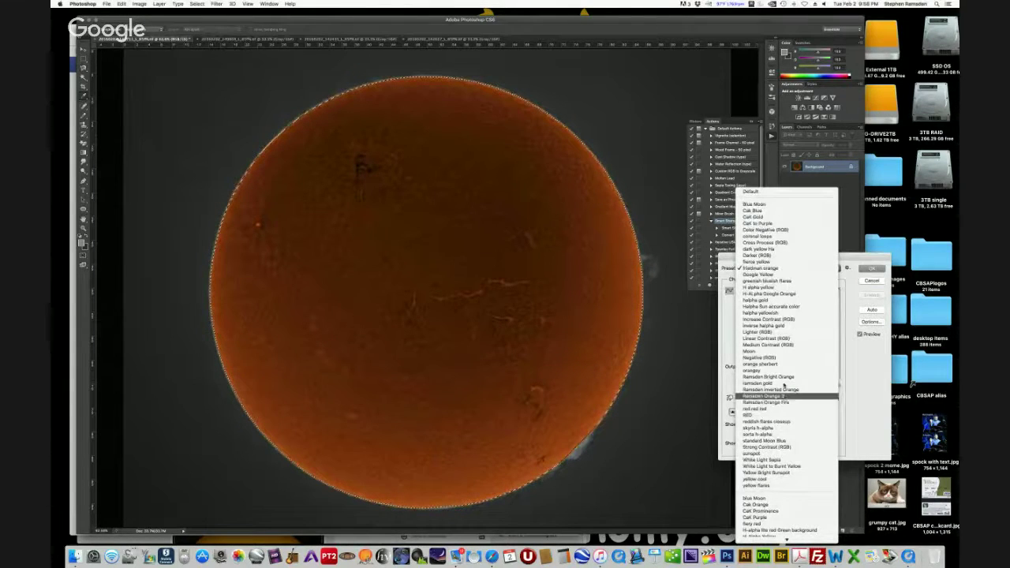
left_click(868, 267)
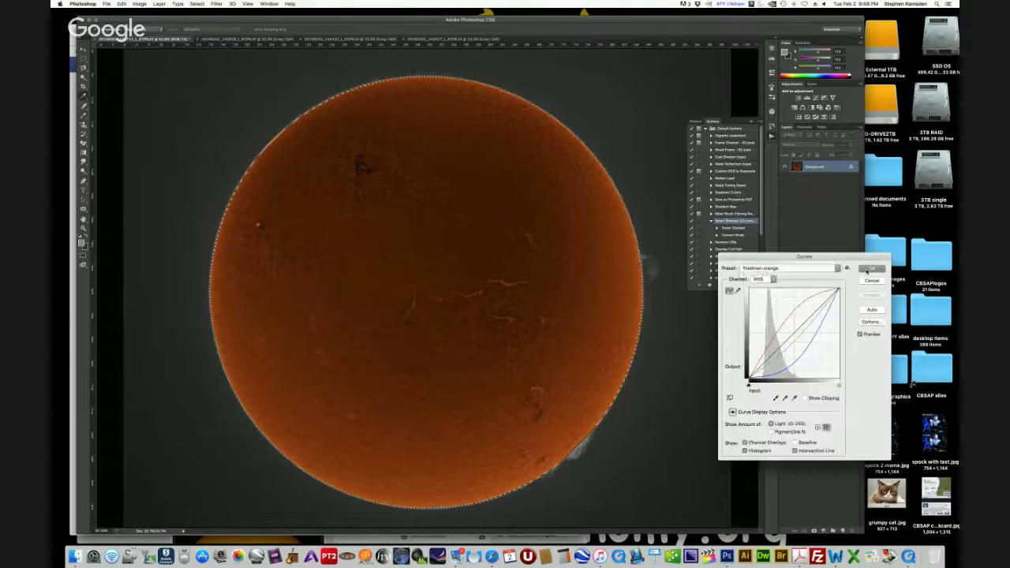
left_click(872, 281)
Save the orange-disk image to the Desktop as a JPEG at Maximum quality
left_click(106, 4)
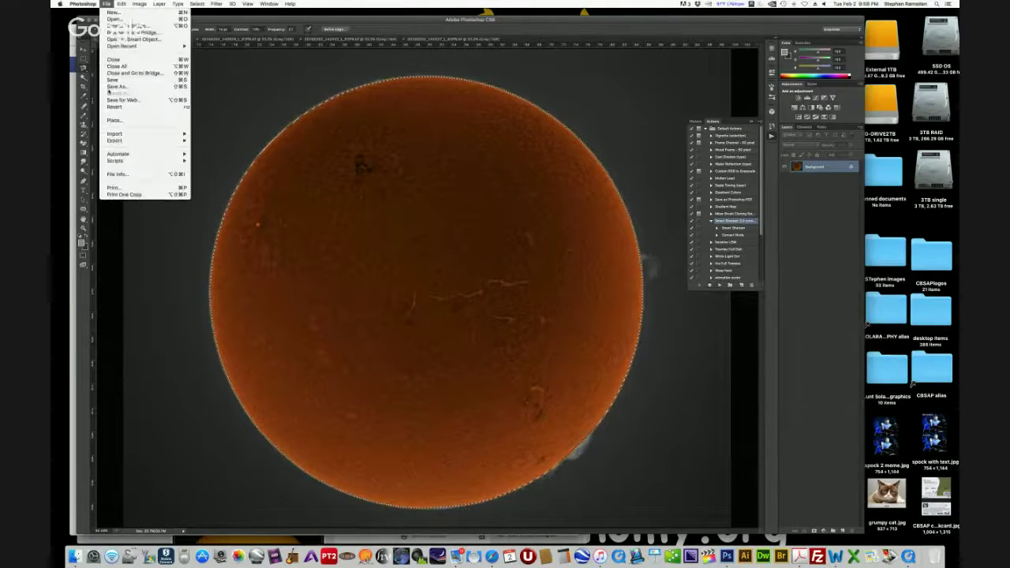
mouse_move(196, 4)
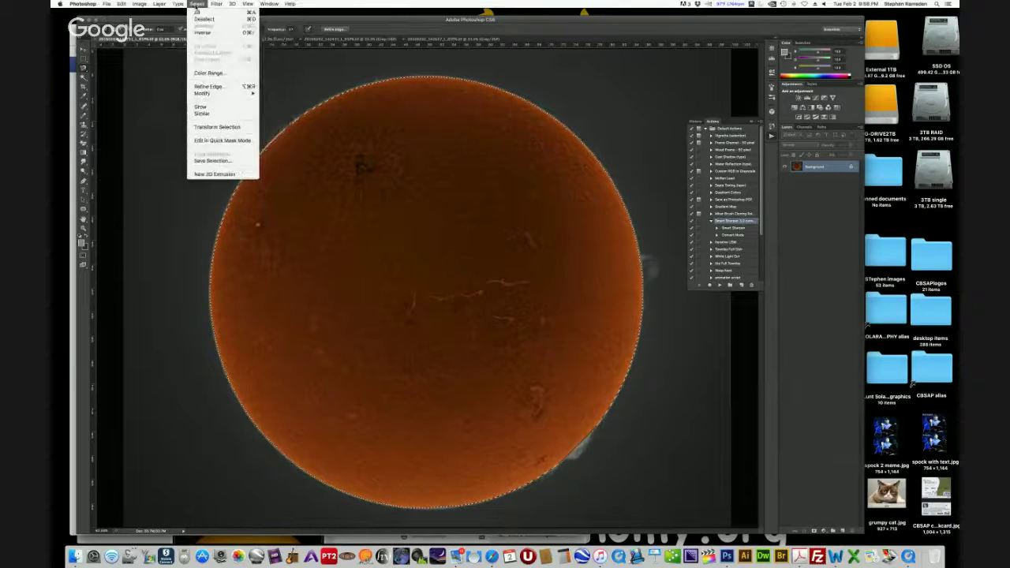
mouse_move(107, 4)
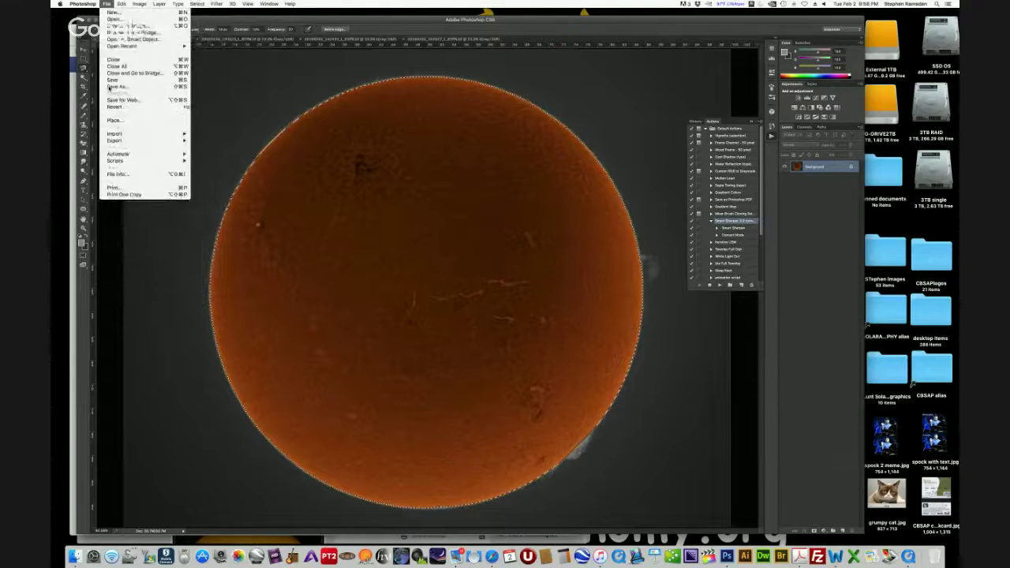
left_click(456, 298)
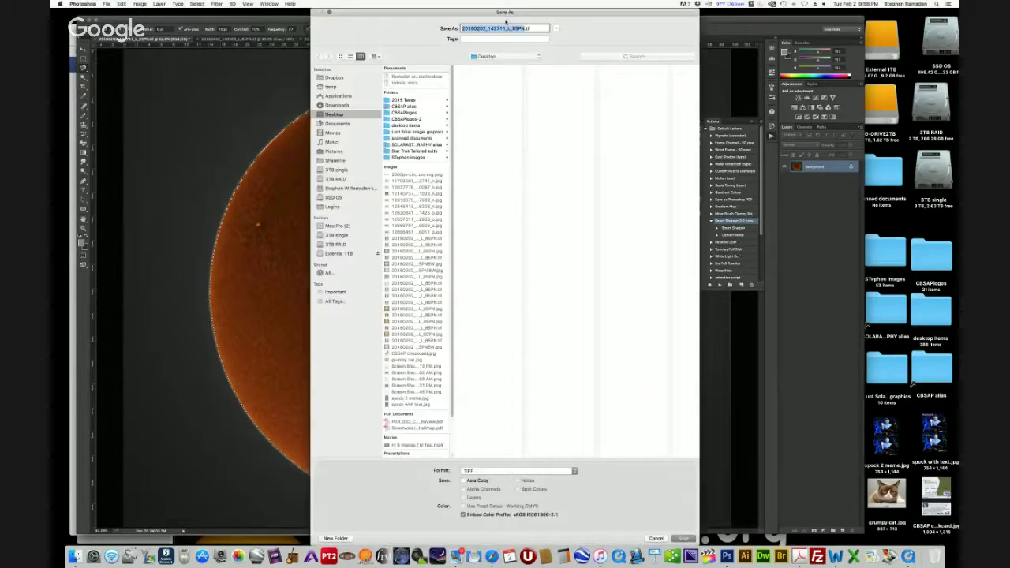
left_click(518, 470)
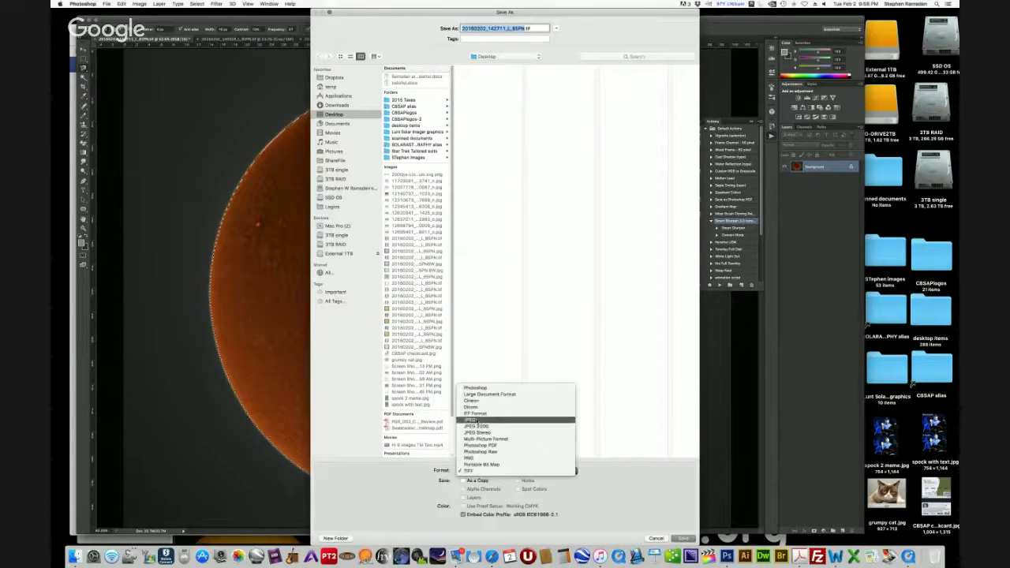
left_click(505, 419)
left_click(682, 538)
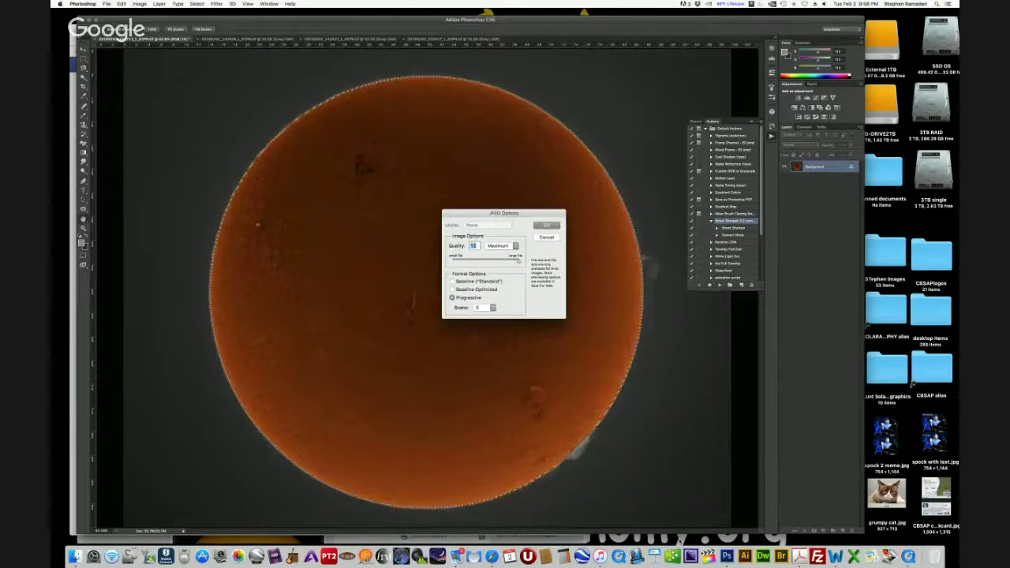
left_click(546, 226)
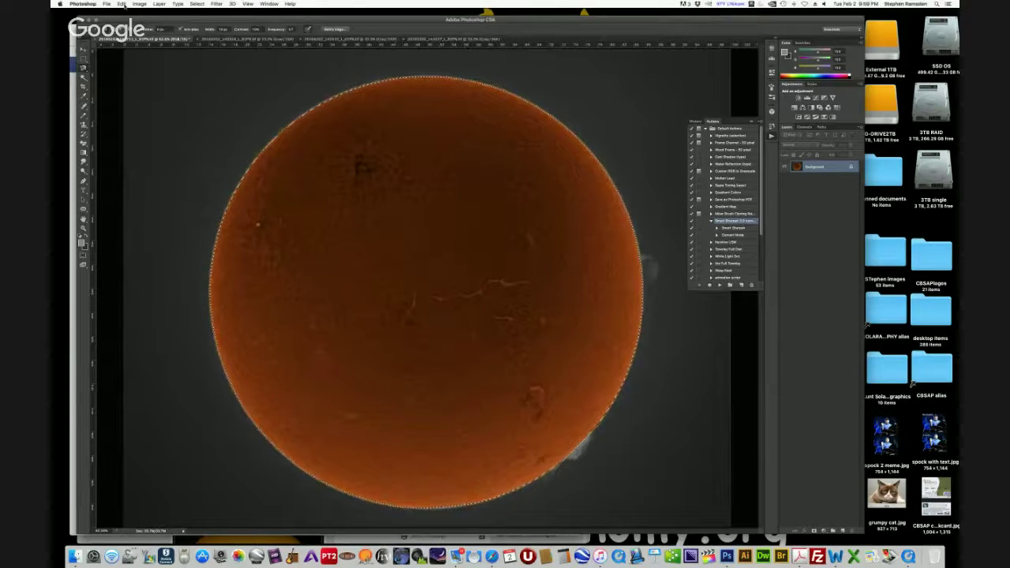
Step back through the orange Curves coloring and the inversion to the bright grayscale disk, and remove the selection
left_click(122, 4)
left_click(142, 25)
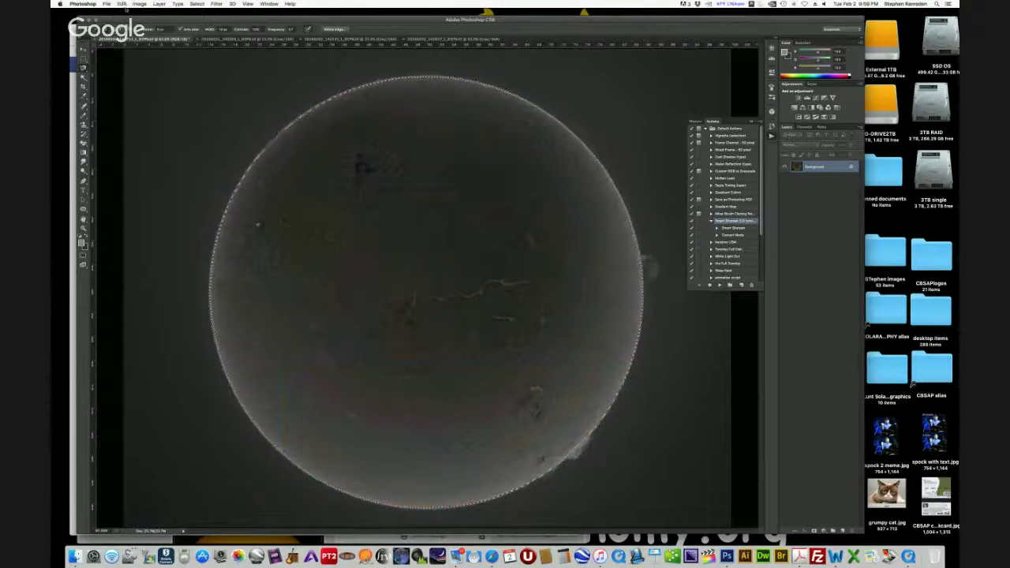
left_click(120, 4)
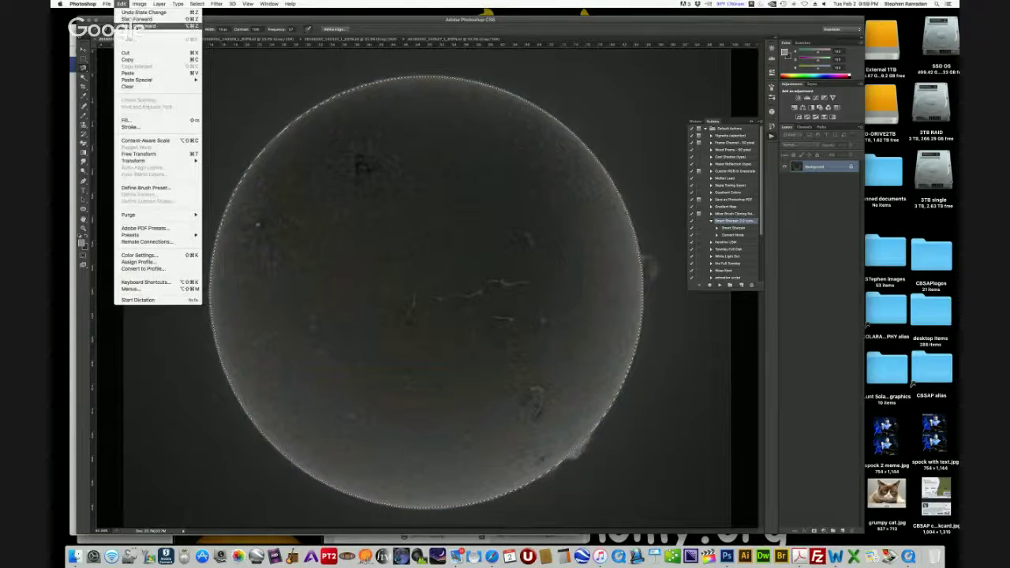
left_click(146, 25)
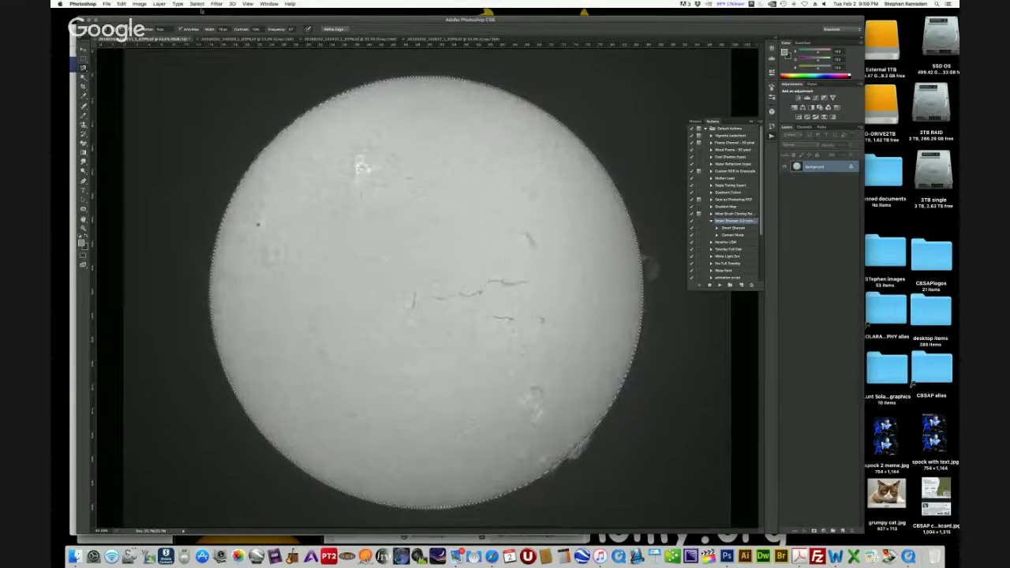
left_click(196, 4)
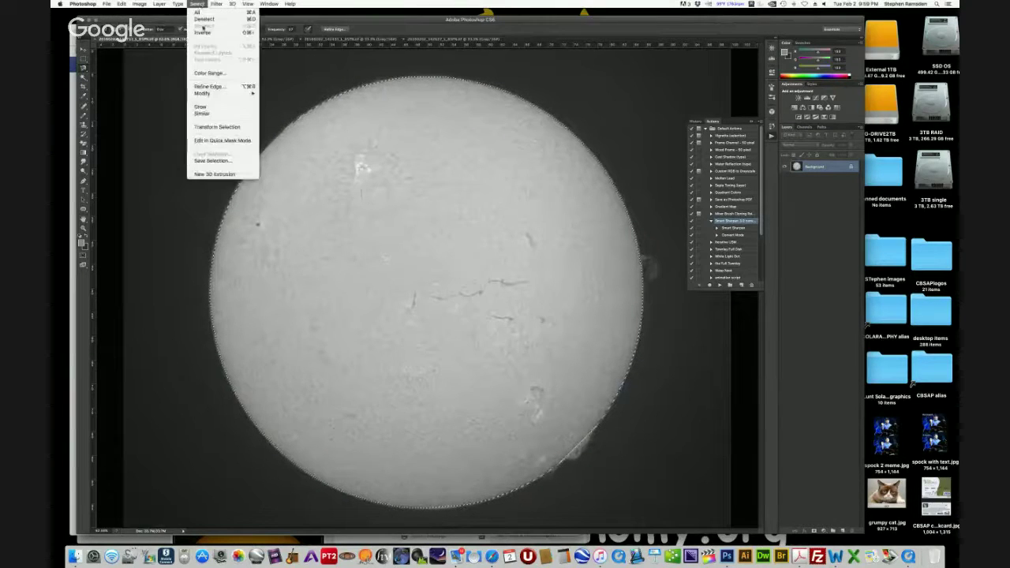
left_click(203, 18)
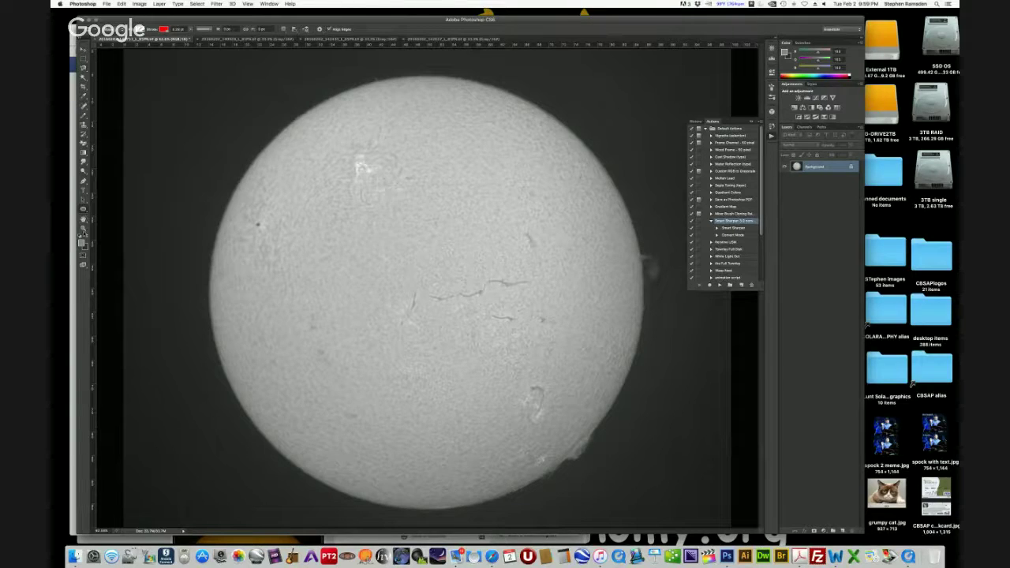
Darken the whole grayscale image with Levels, setting the black input to 8 and lowering the midtones slightly
key("z")
mouse_move(494, 102)
left_mouse_down()
mouse_move(534, 90)
mouse_move(577, 97)
mouse_move(500, 103)
left_mouse_up()
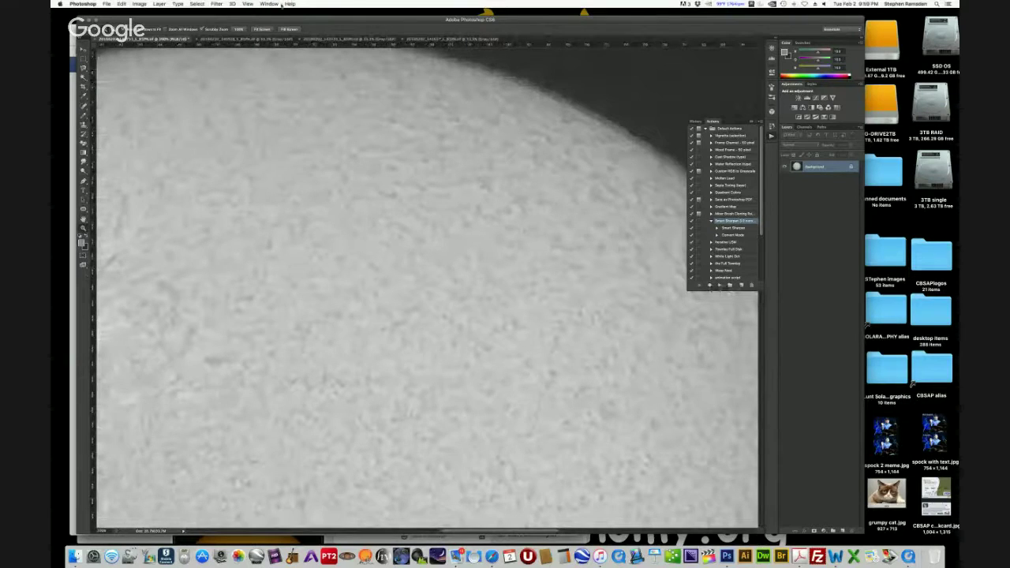
left_click(248, 5)
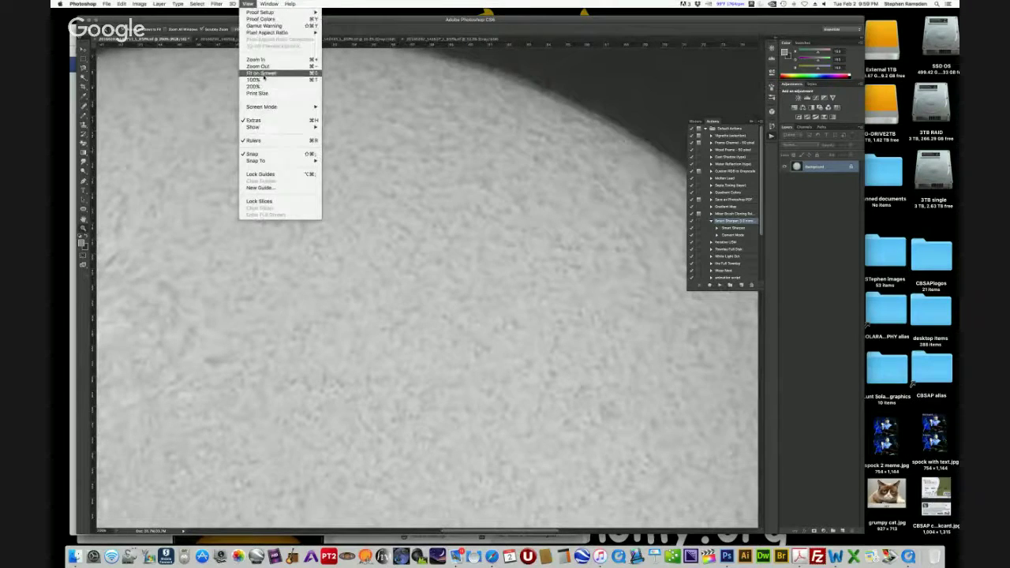
left_click(303, 107)
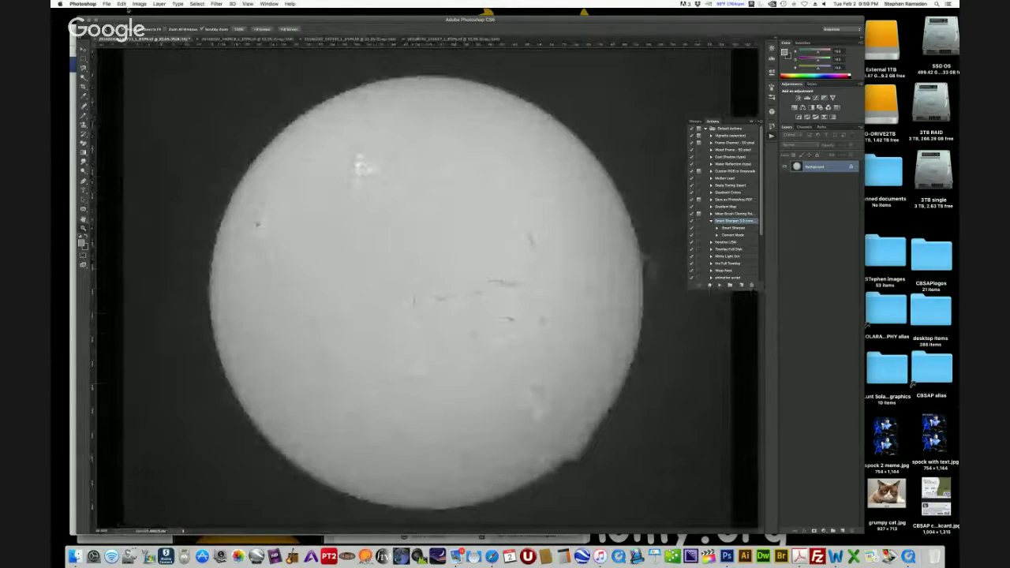
left_click(139, 4)
mouse_move(154, 27)
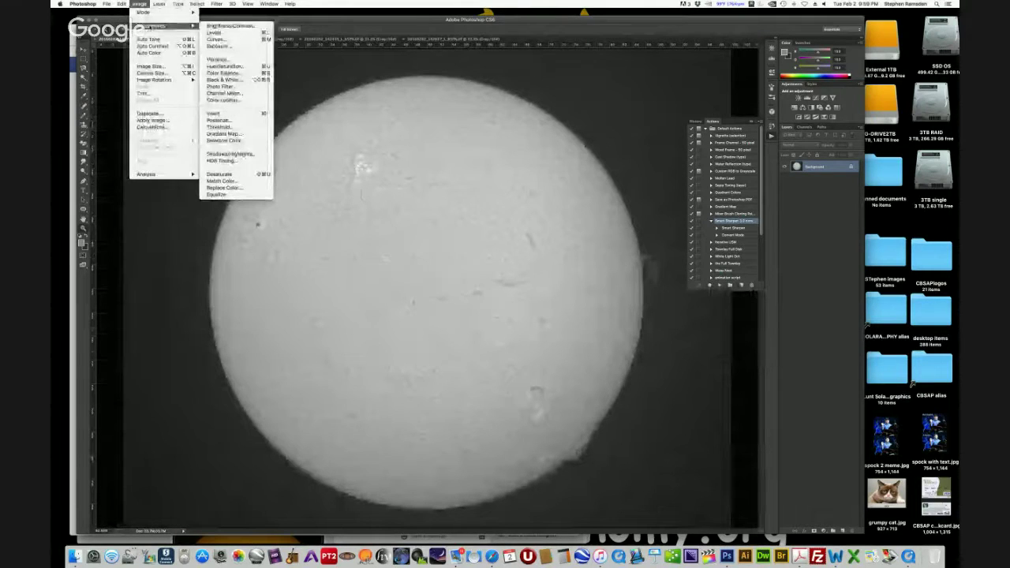
left_click(214, 33)
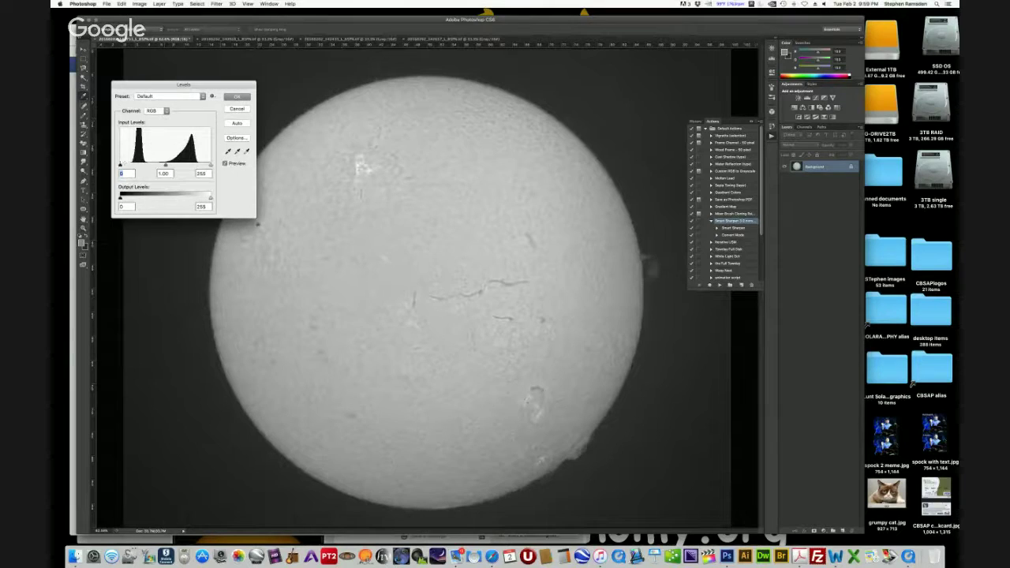
left_click_drag(120, 165, 171, 166)
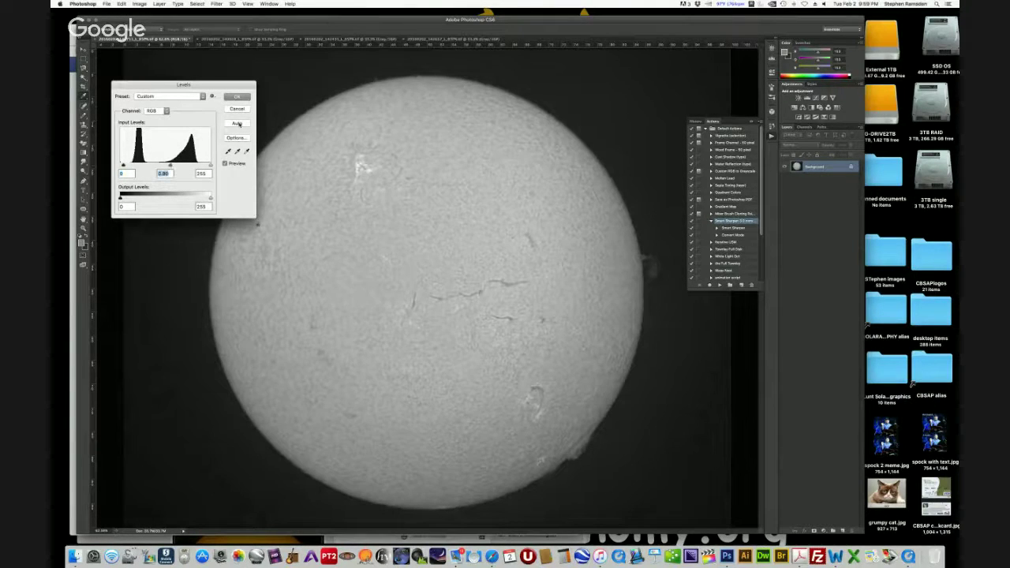
left_click(238, 97)
Apply a High Pass filter to the whole image with a large radius of several hundred pixels
left_click(215, 4)
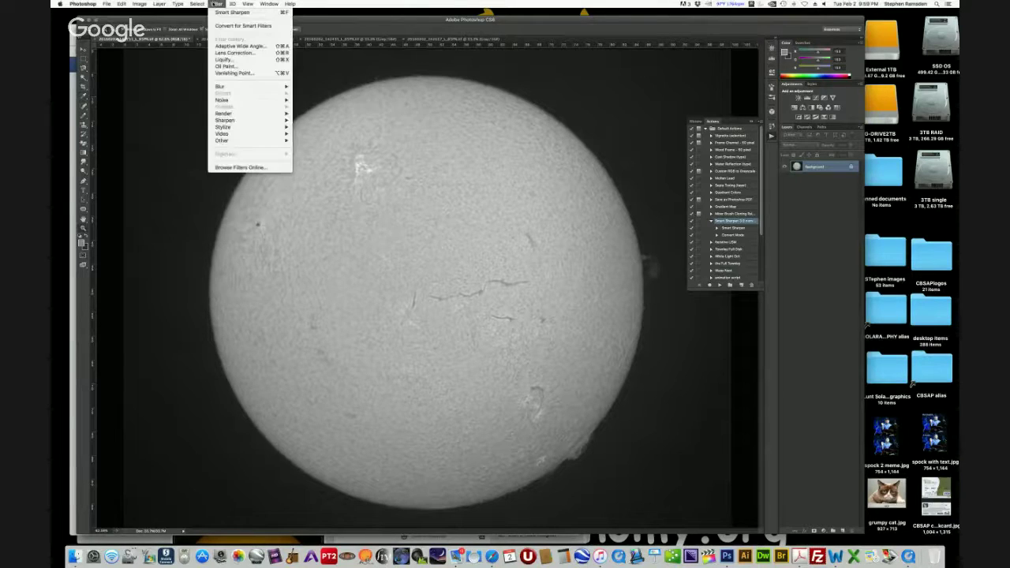
mouse_move(225, 140)
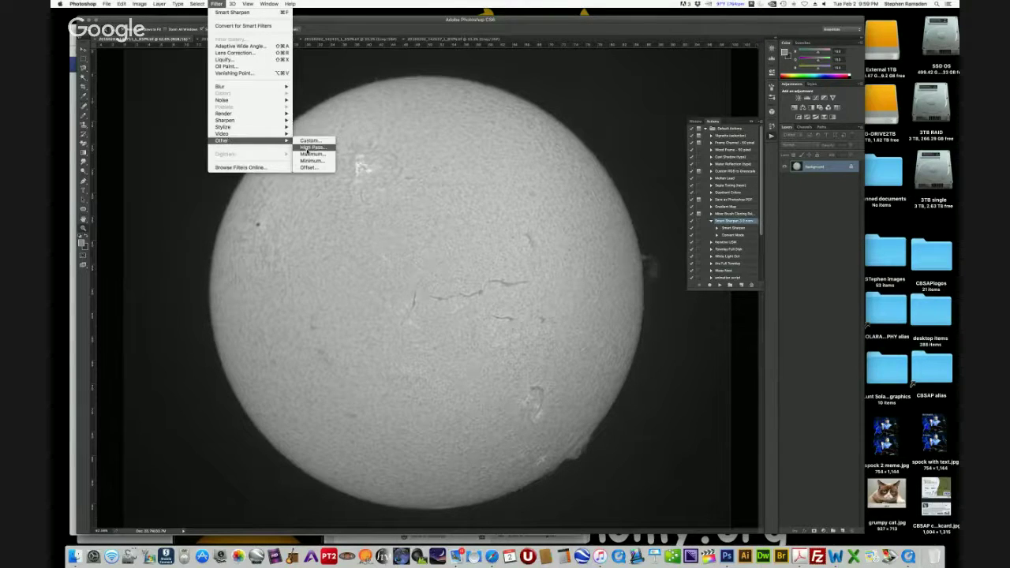
left_click(310, 147)
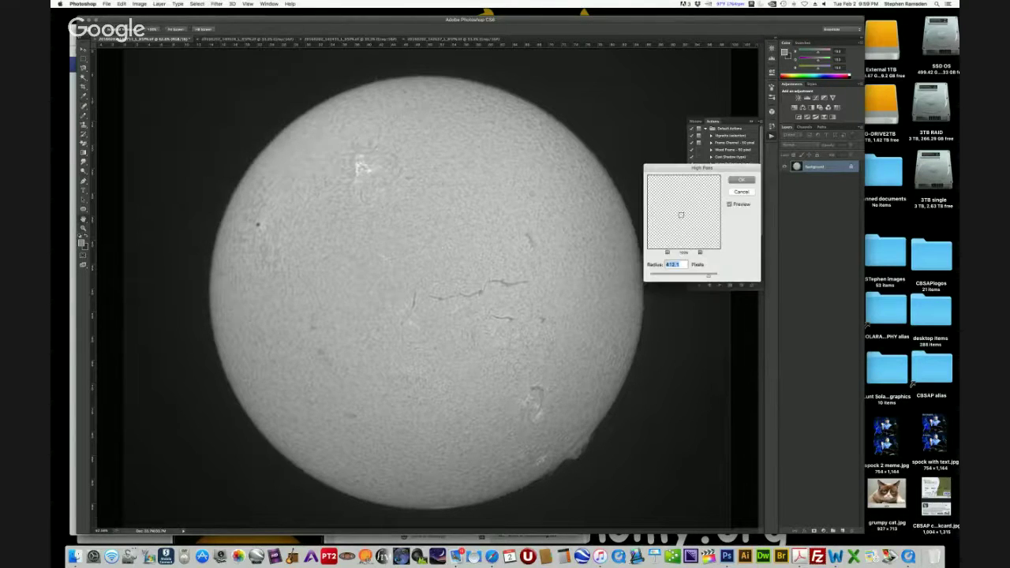
left_click_drag(711, 276, 708, 278)
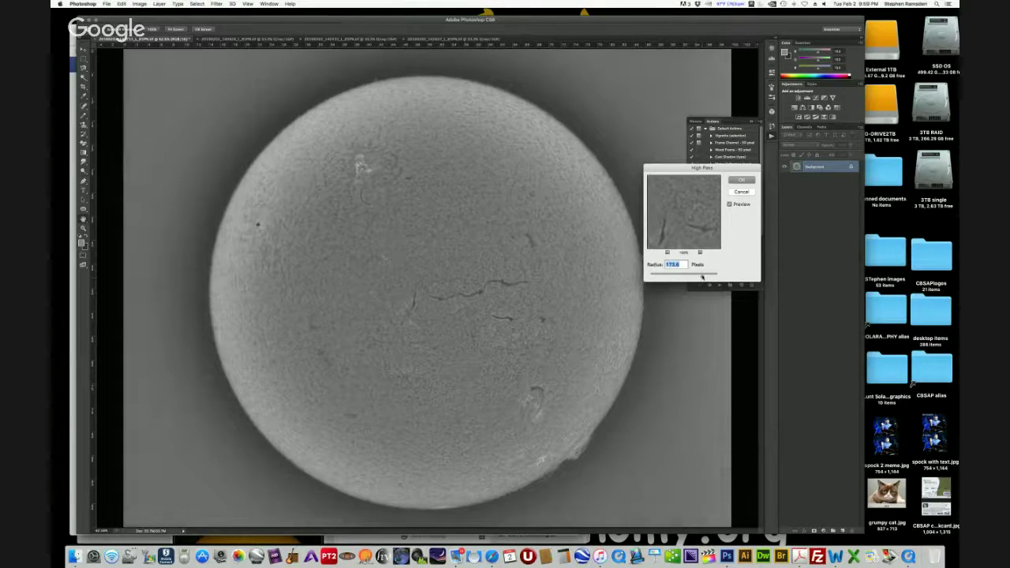
left_click_drag(703, 278, 712, 276)
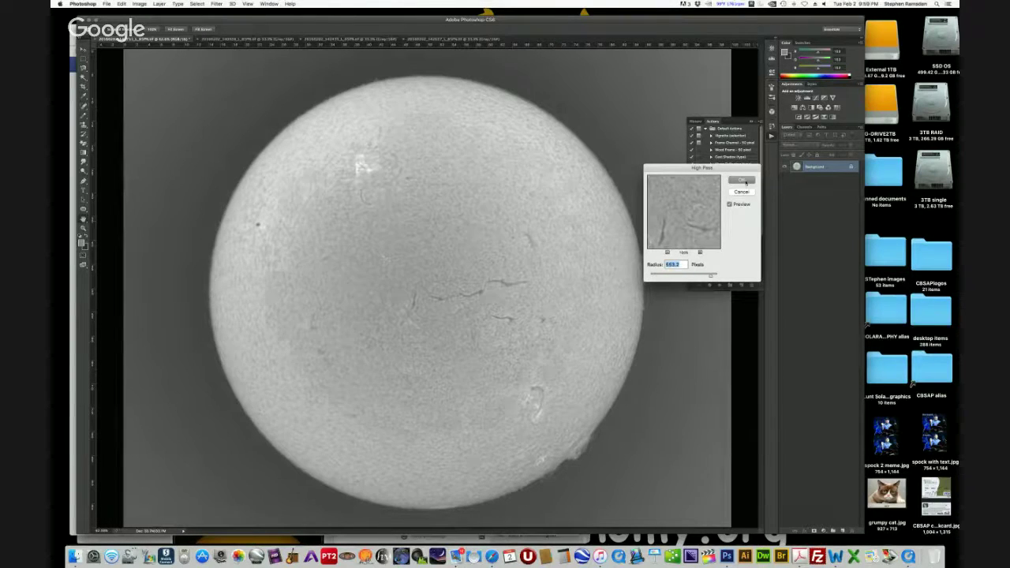
key("Return")
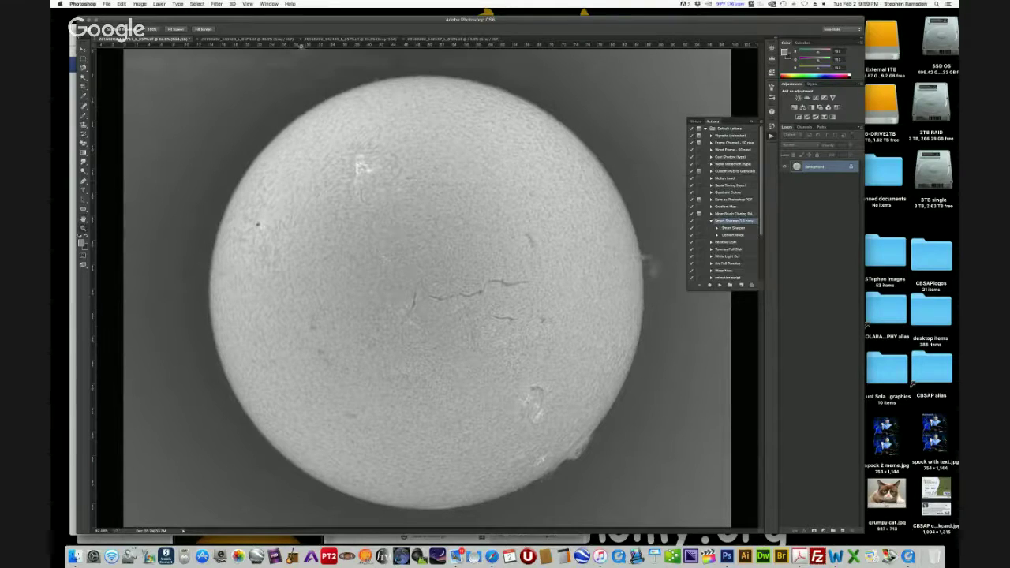
Darken the background of the filtered grayscale image with Levels, setting the black input to 47 and readjusting the midtones
left_click(139, 5)
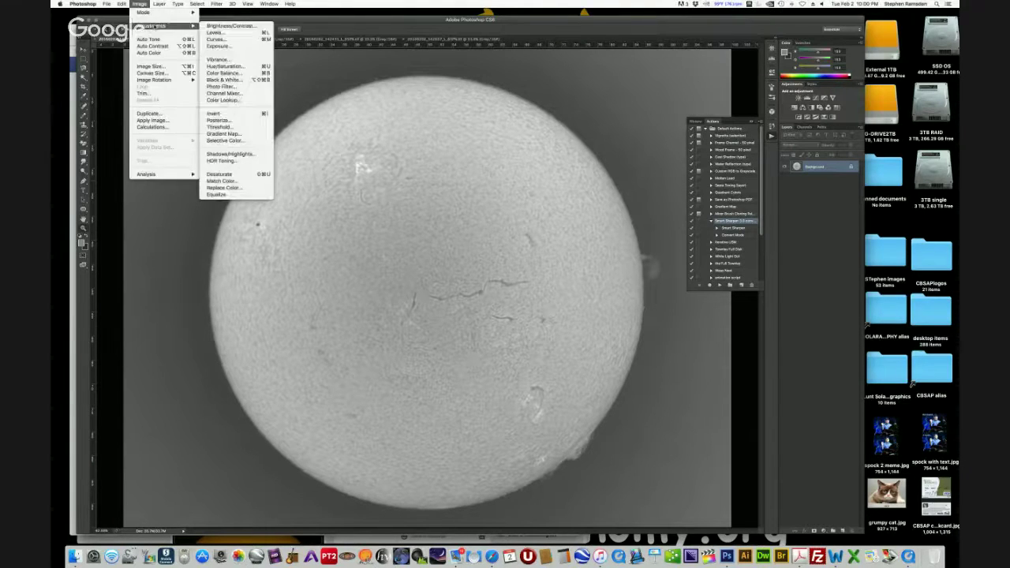
left_click(219, 32)
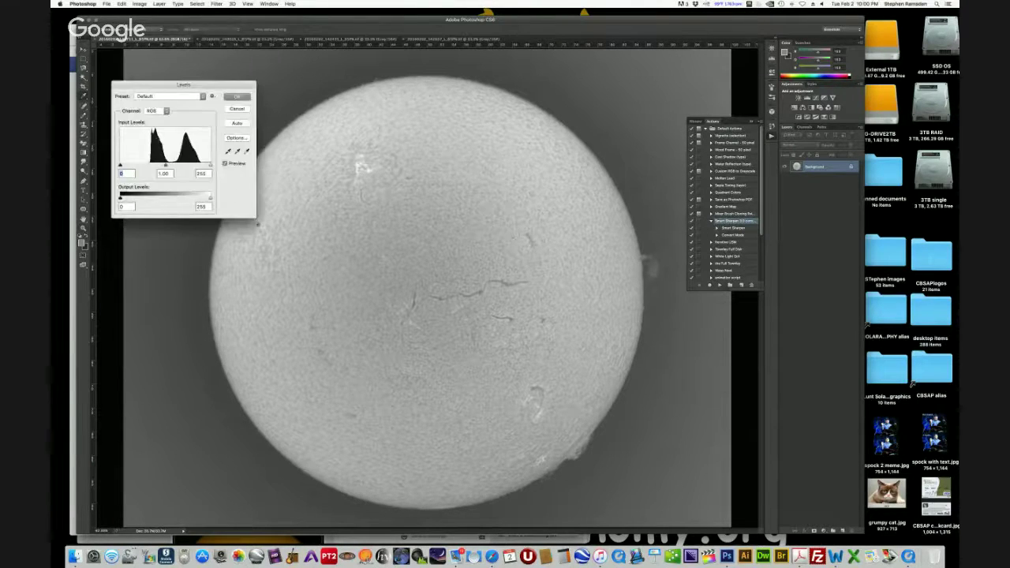
left_click_drag(121, 167, 135, 168)
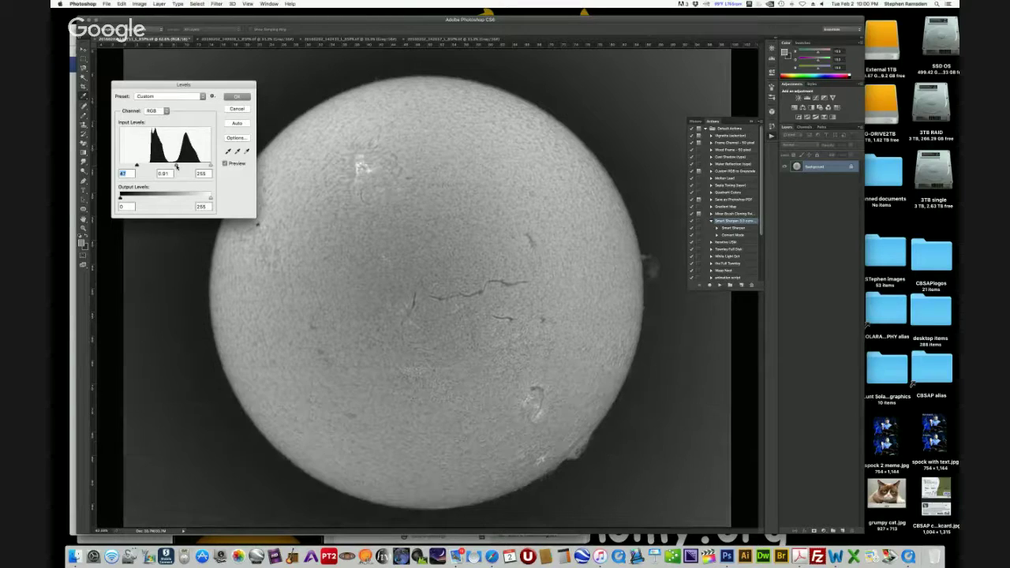
left_click_drag(175, 167, 173, 168)
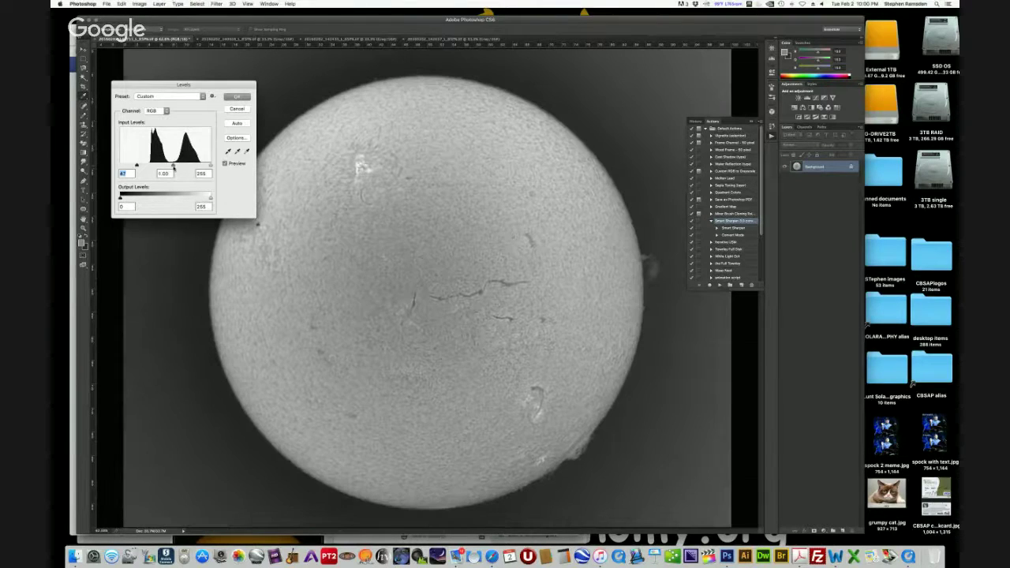
left_click(239, 96)
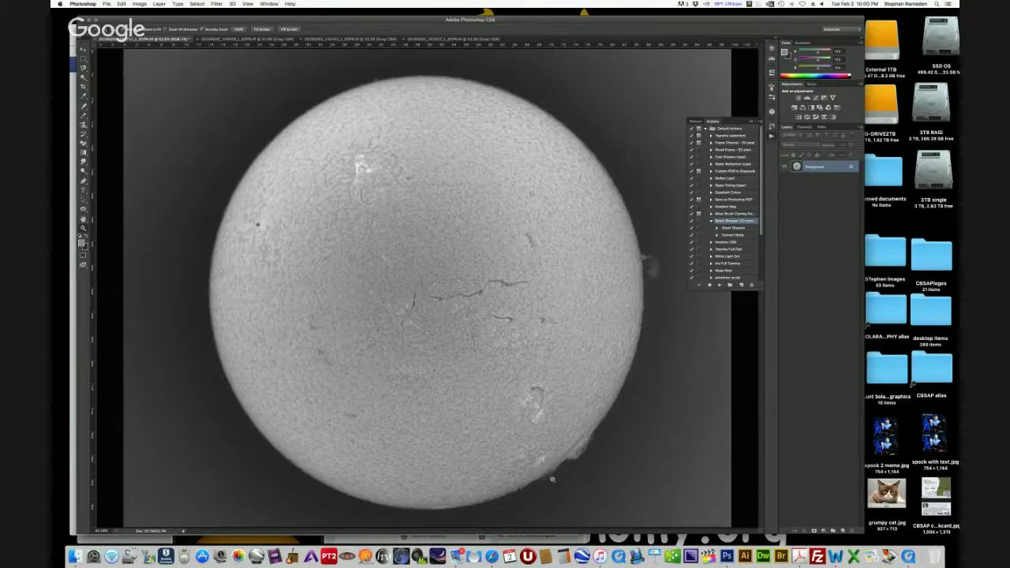
Examine the prominences along the disk's lower-right limb up close and return to the full image view
left_click(560, 475)
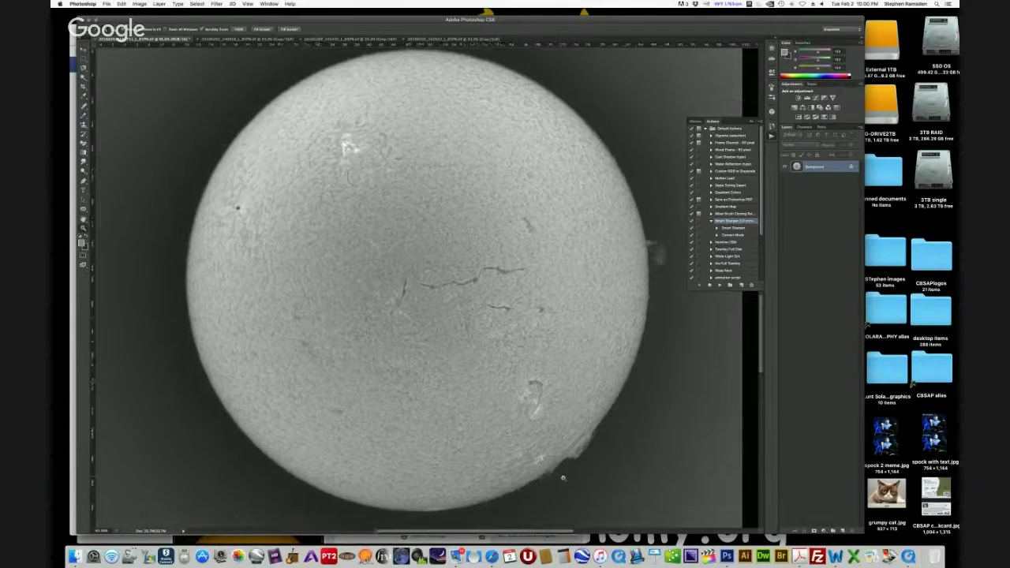
left_click(561, 478)
left_click(564, 480)
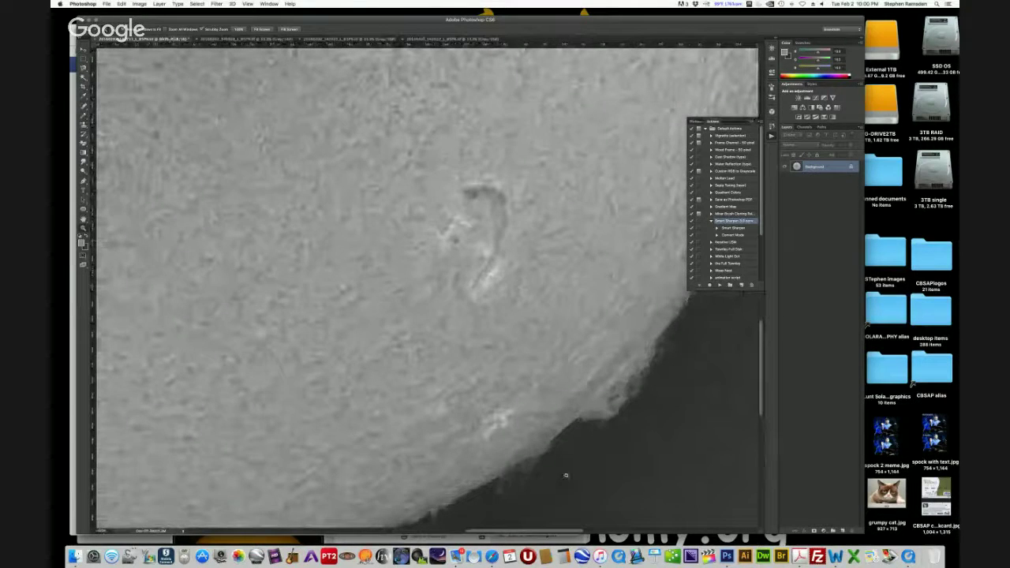
left_click(140, 4)
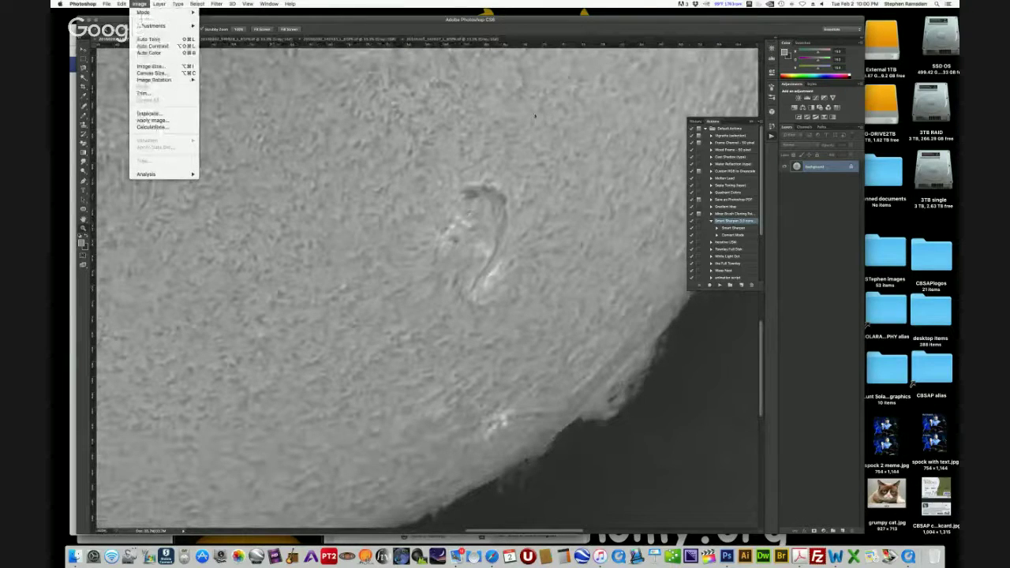
mouse_move(247, 4)
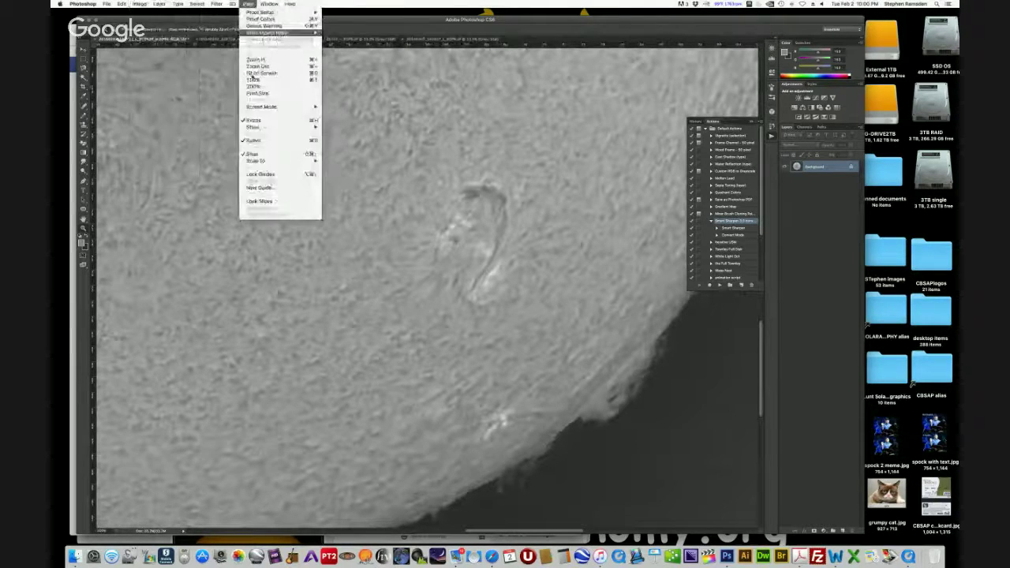
left_click(263, 72)
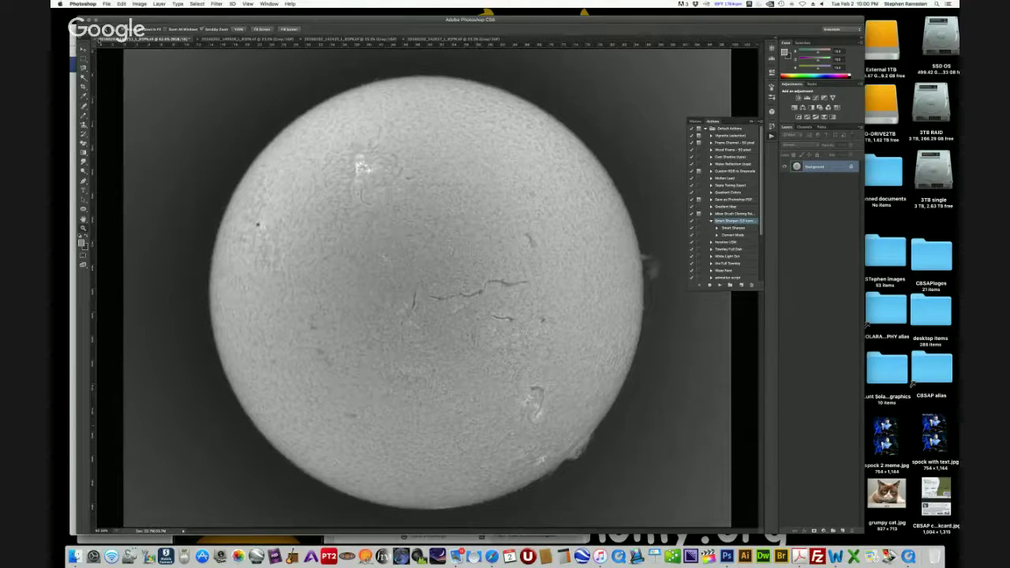
Color the grayscale solar disk with the saved Orange Fire Curves preset
left_click(139, 4)
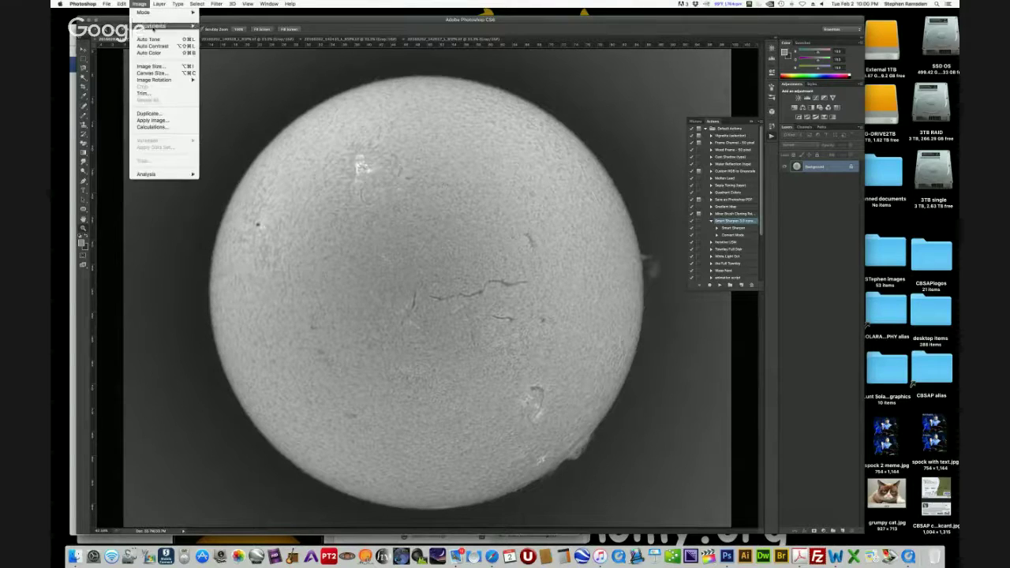
mouse_move(154, 26)
left_click(222, 42)
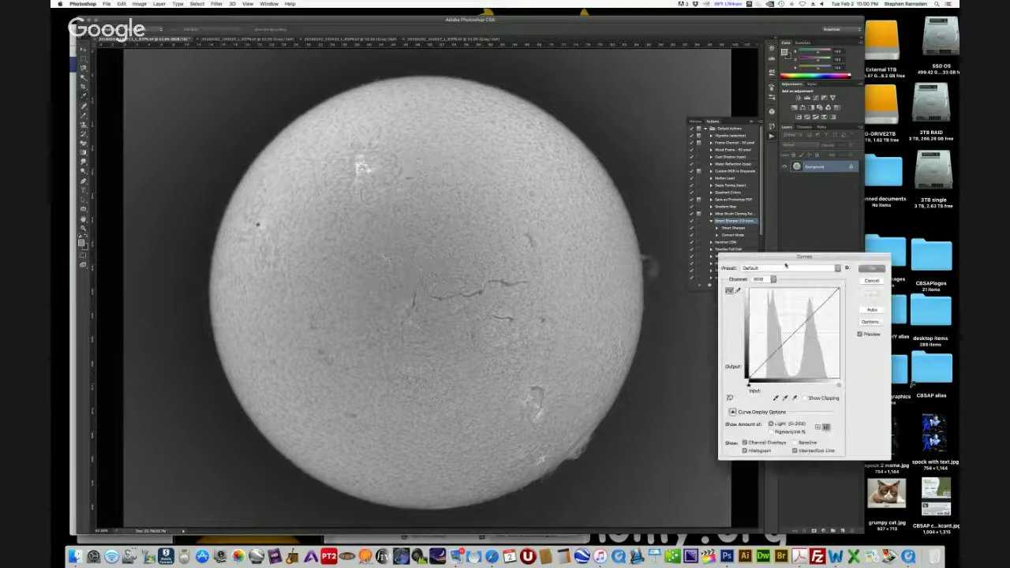
left_click(783, 268)
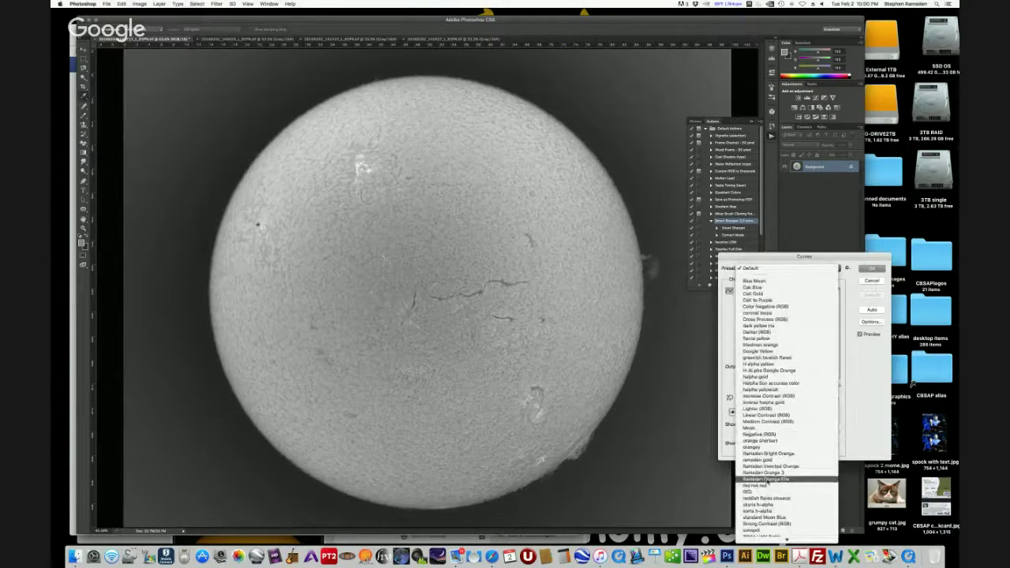
left_click(767, 479)
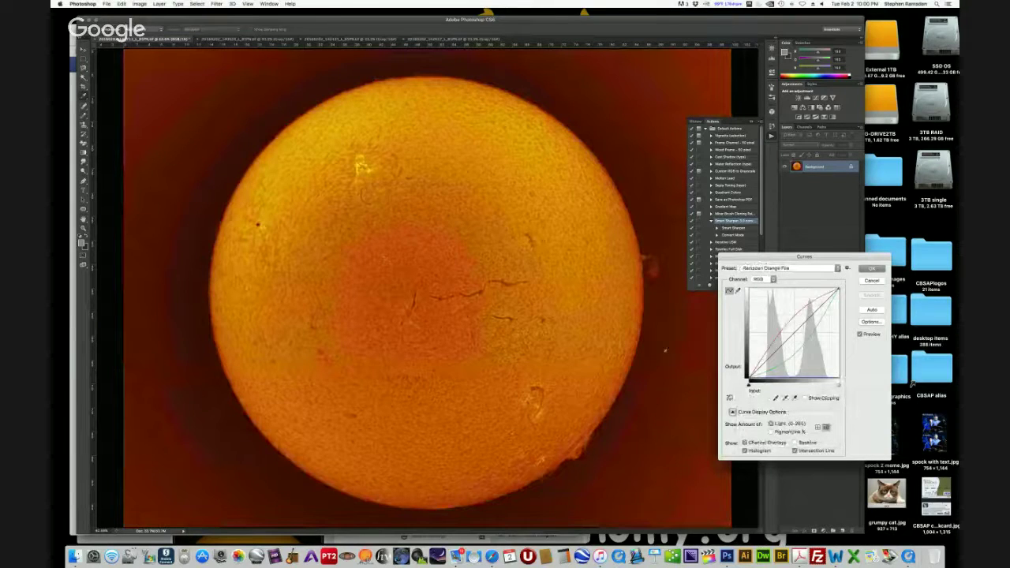
left_click(872, 269)
Crop the orange image to a rectangular marquee closely framing the solar disk and its prominences
left_click(83, 60)
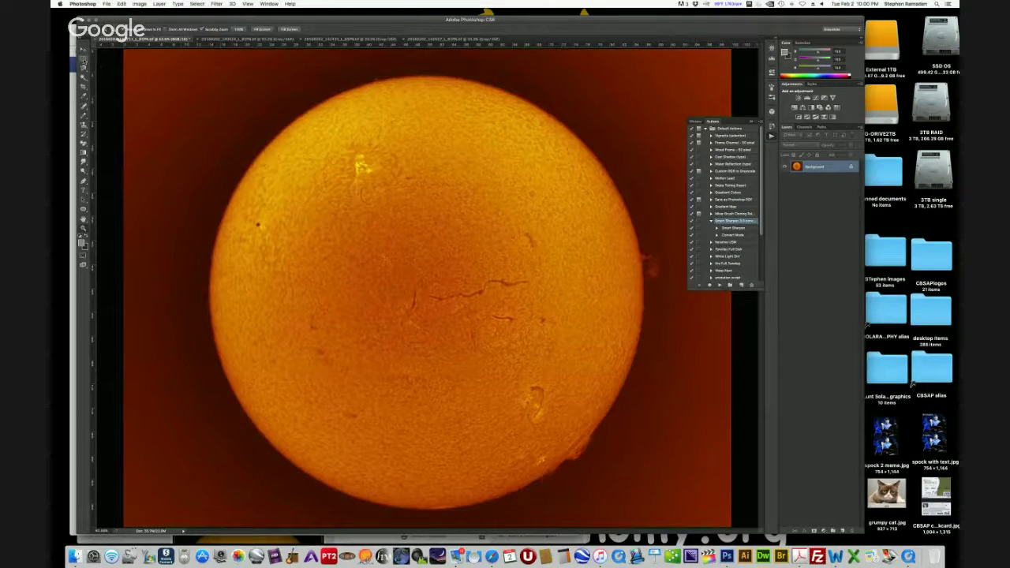
left_click_drag(173, 71, 680, 516)
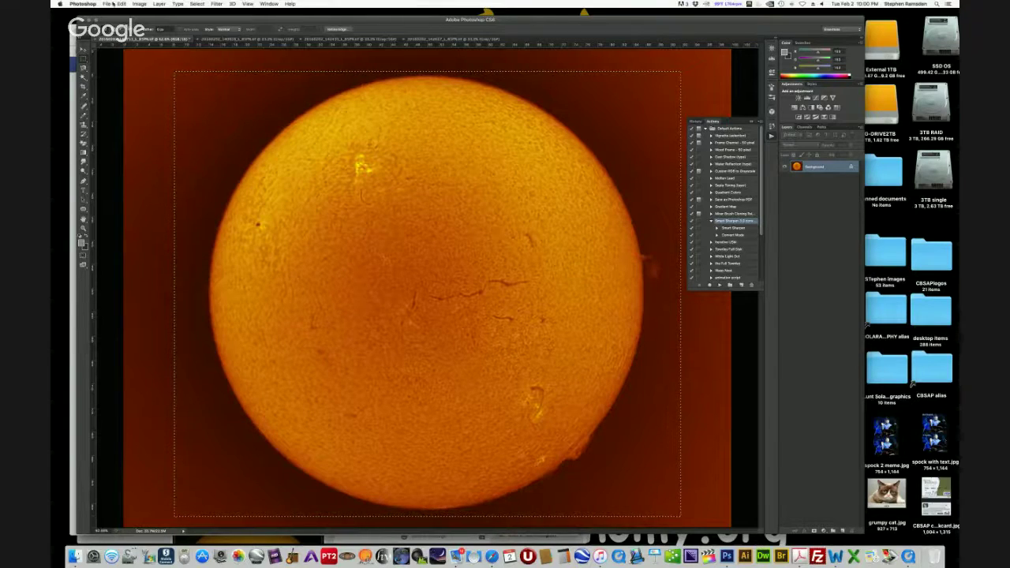
left_click(139, 5)
left_click(150, 82)
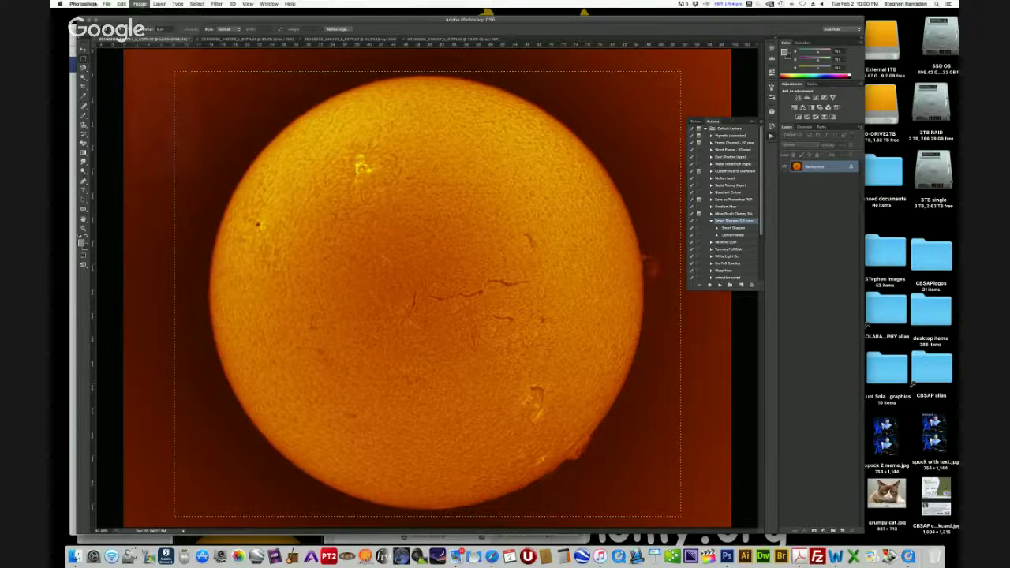
Save the cropped orange image to the Desktop as a JPEG under a modified file name, and close the document without saving its changes
left_click(106, 4)
left_click(126, 87)
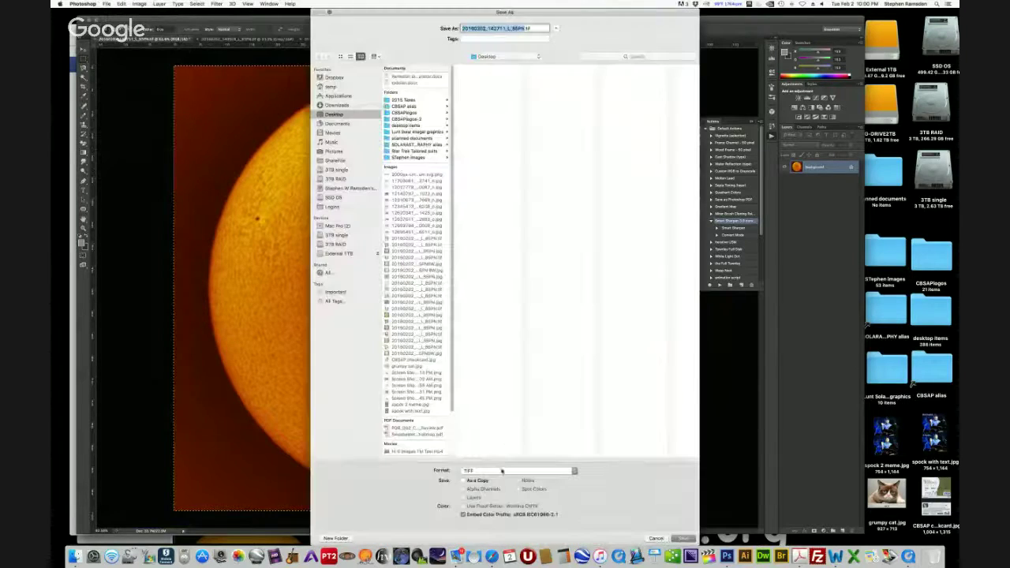
left_click(501, 471)
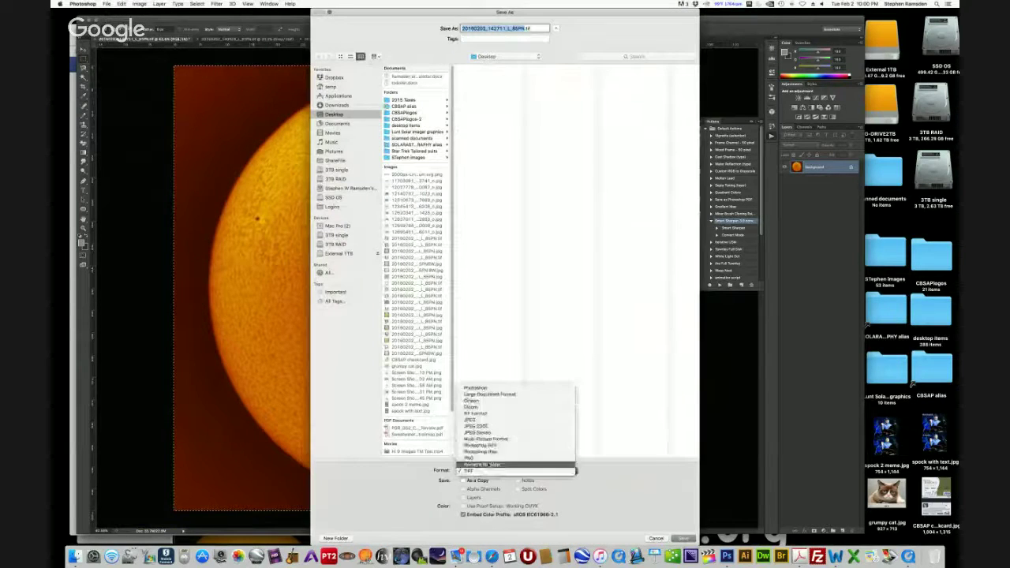
left_click(497, 423)
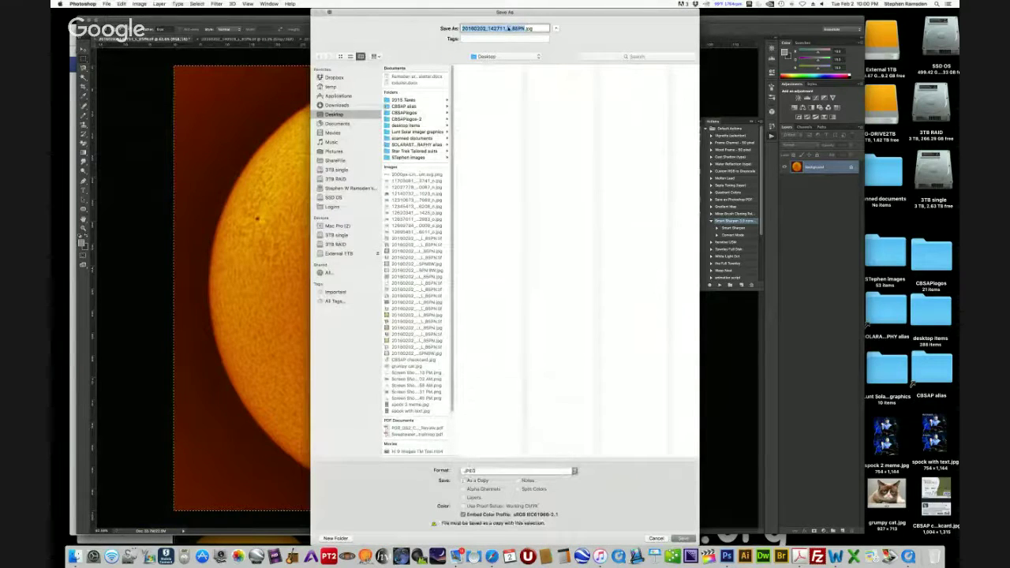
left_click(508, 28)
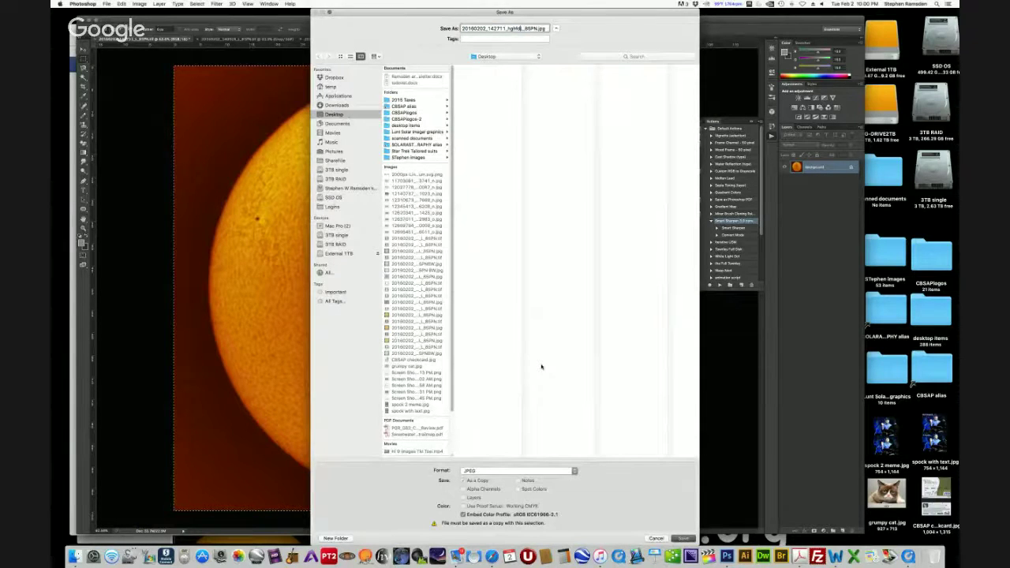
key("Return")
left_click(548, 226)
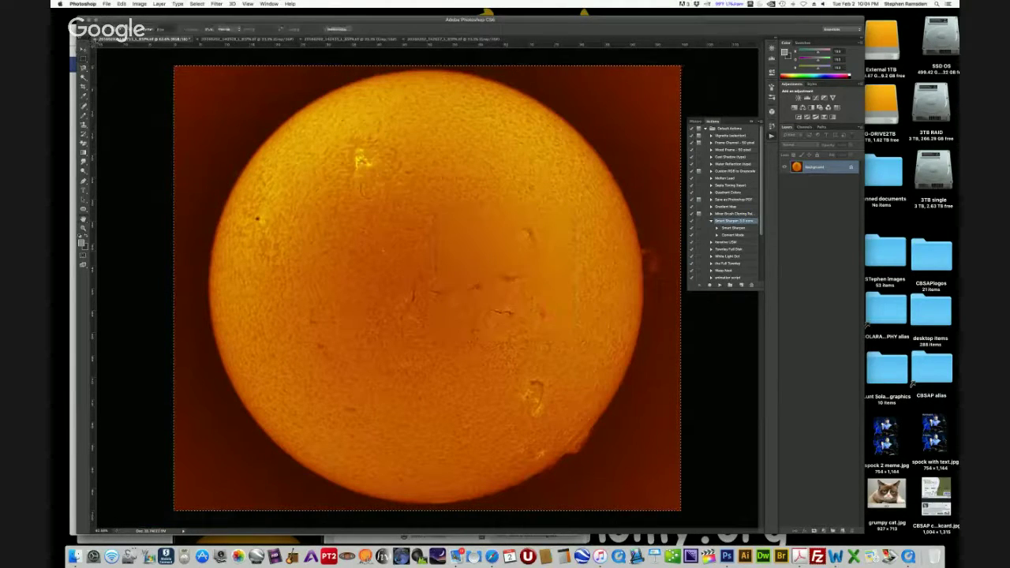
key("super+w")
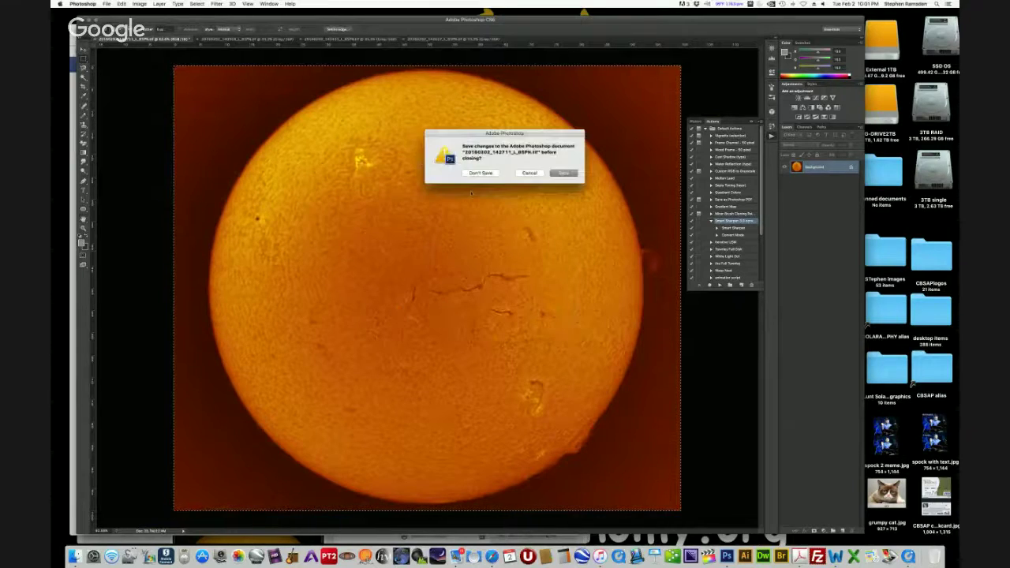
key("super+d")
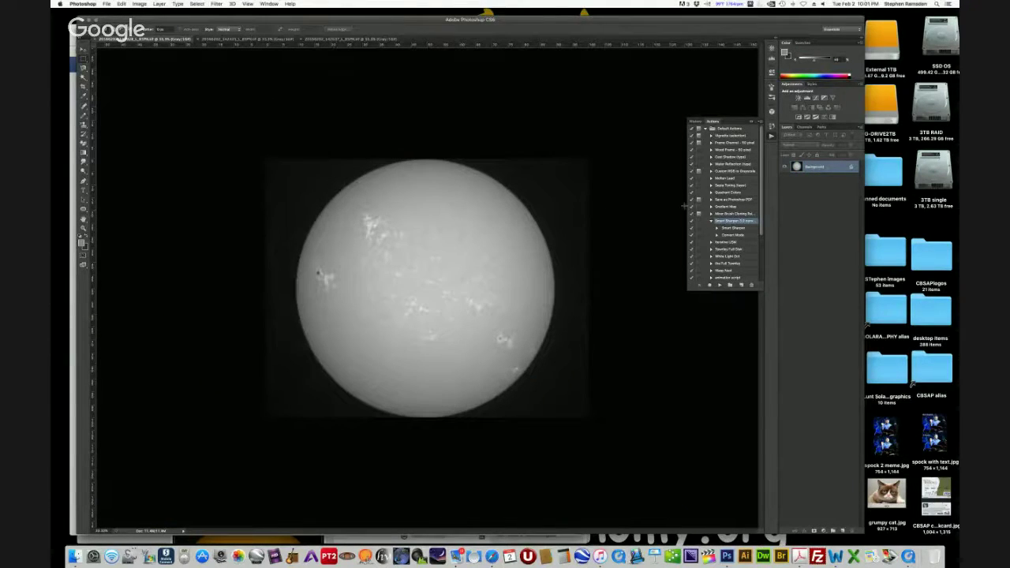
Run the Smart Sharpen action on the next grayscale disk and color a rectangular selection around it with the Cak Gold Curves preset
left_click(718, 286)
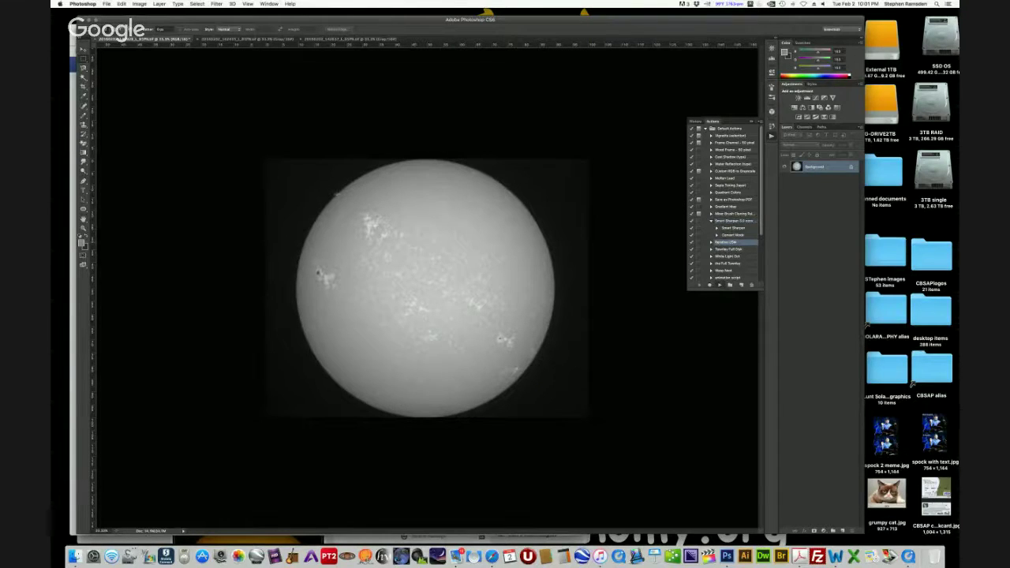
left_click_drag(281, 158, 566, 415)
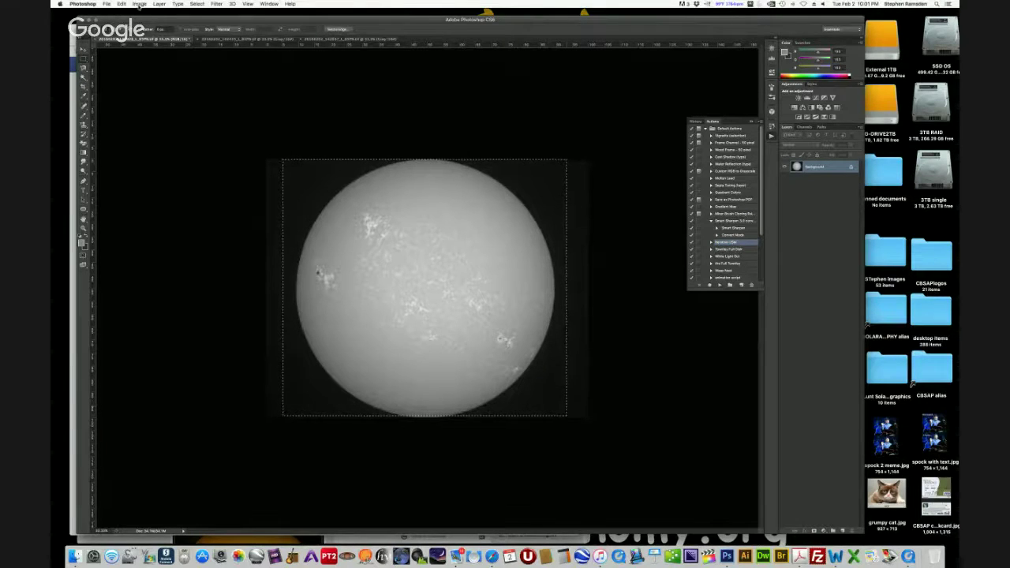
left_click(139, 4)
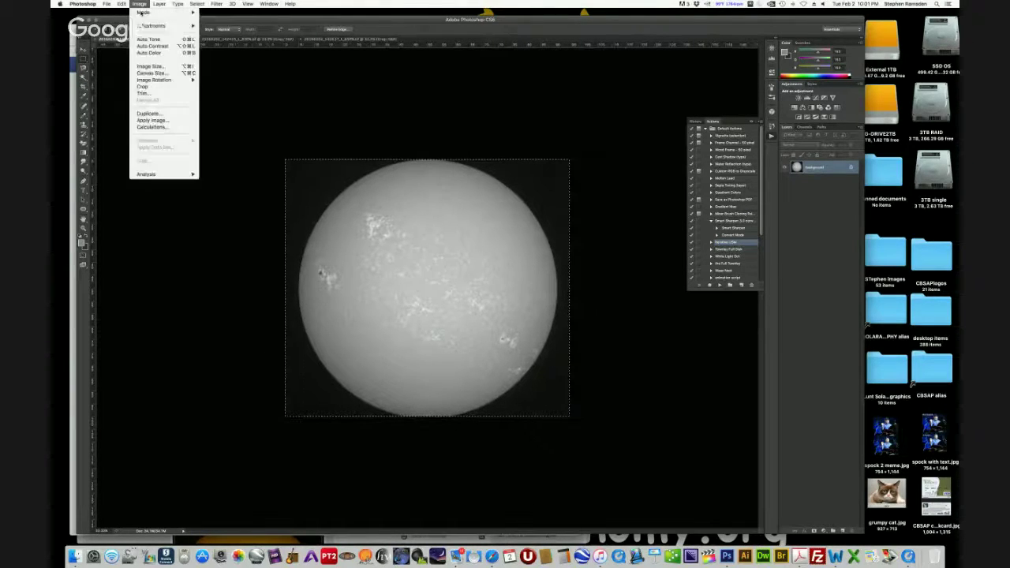
mouse_move(154, 26)
left_click(225, 37)
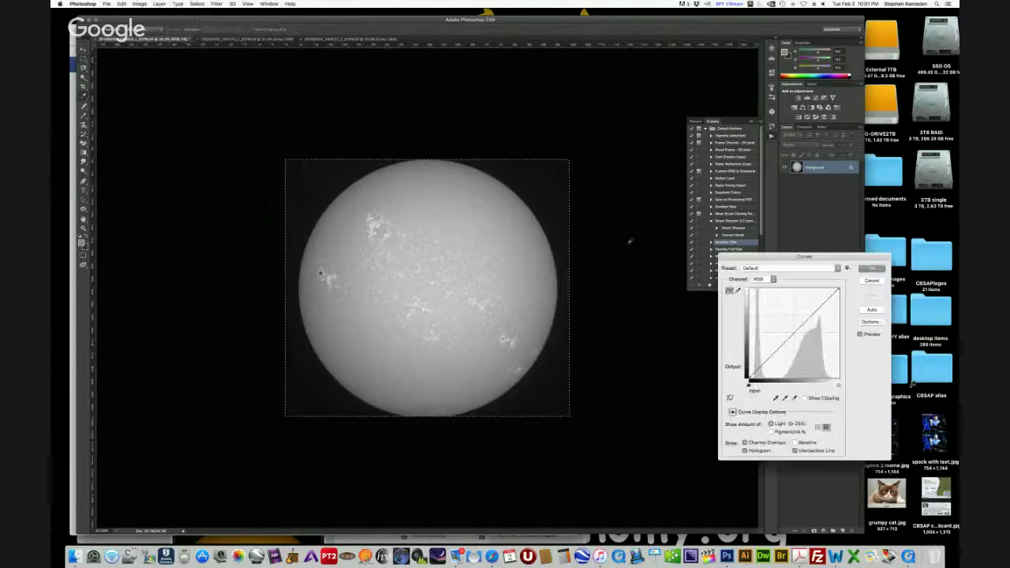
left_click(825, 268)
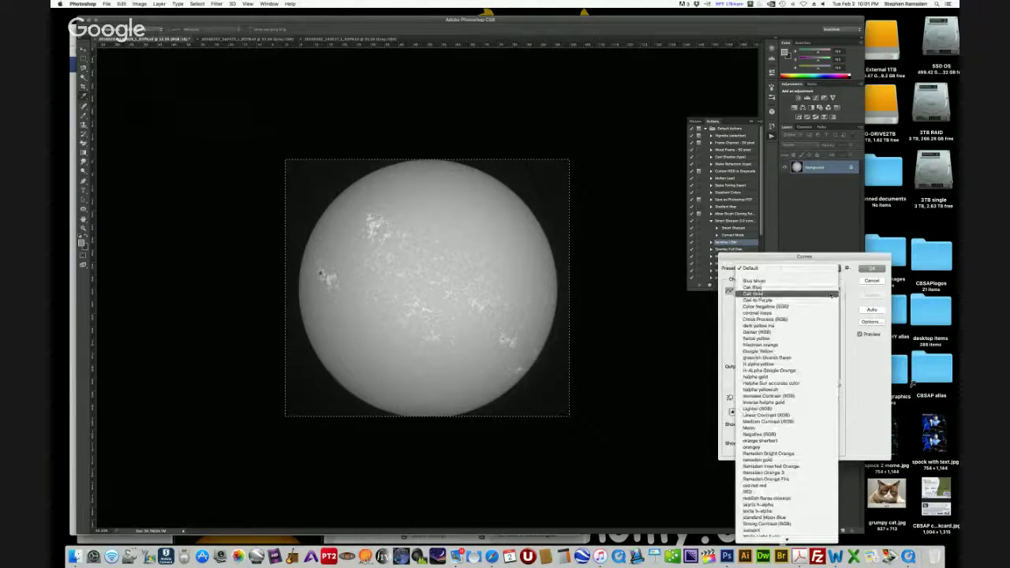
left_click(832, 294)
left_click(874, 269)
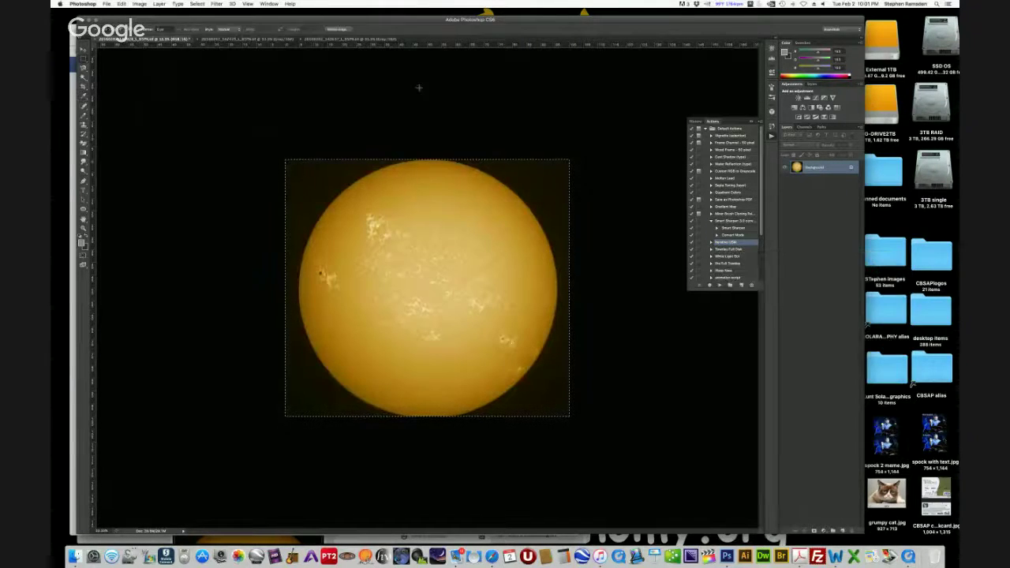
Deepen the gold disk's contrast with Levels, setting the black input to 25 and the midtones to 0.73
left_click(138, 4)
mouse_move(158, 26)
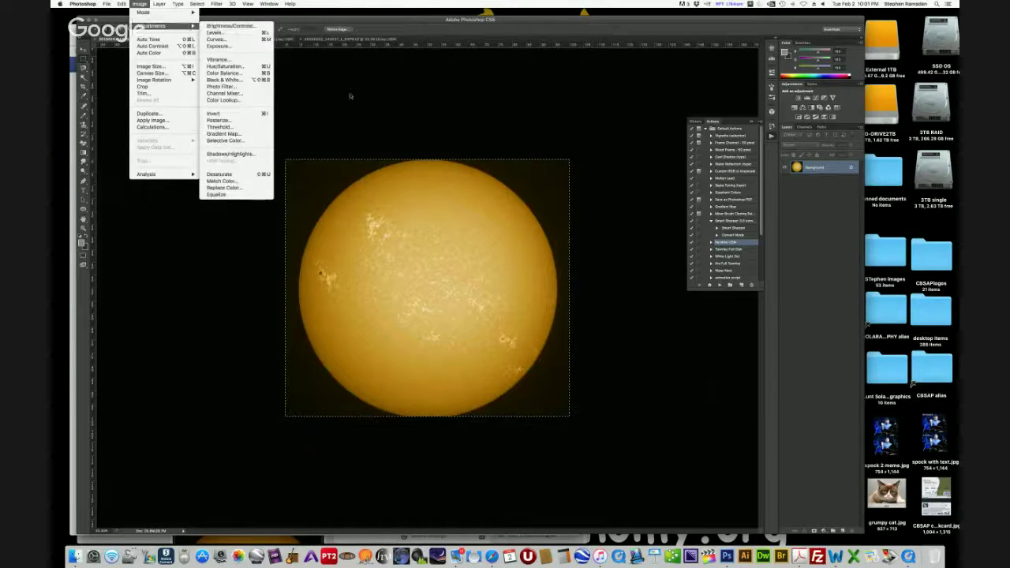
key("super+l")
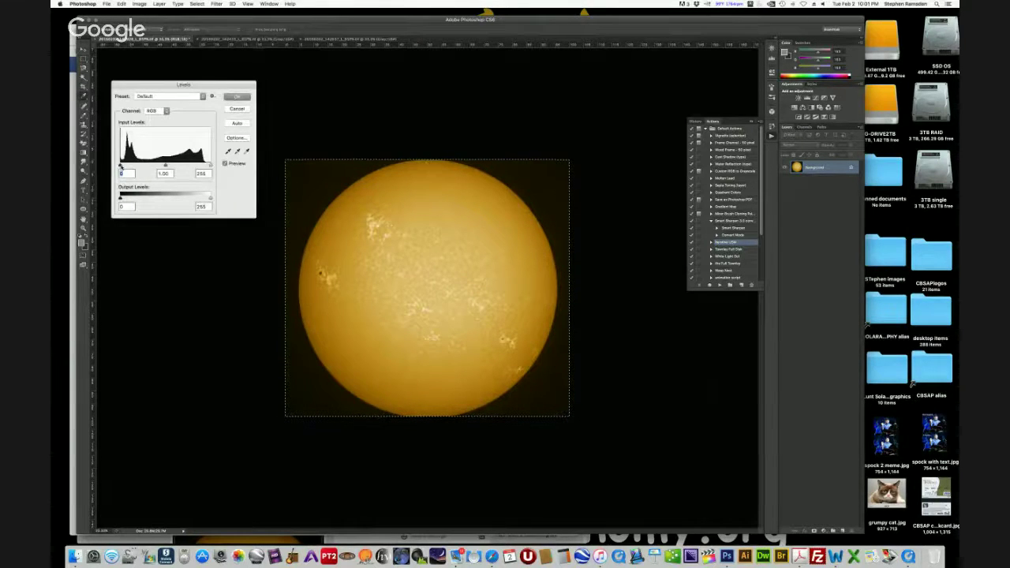
left_click_drag(121, 167, 179, 166)
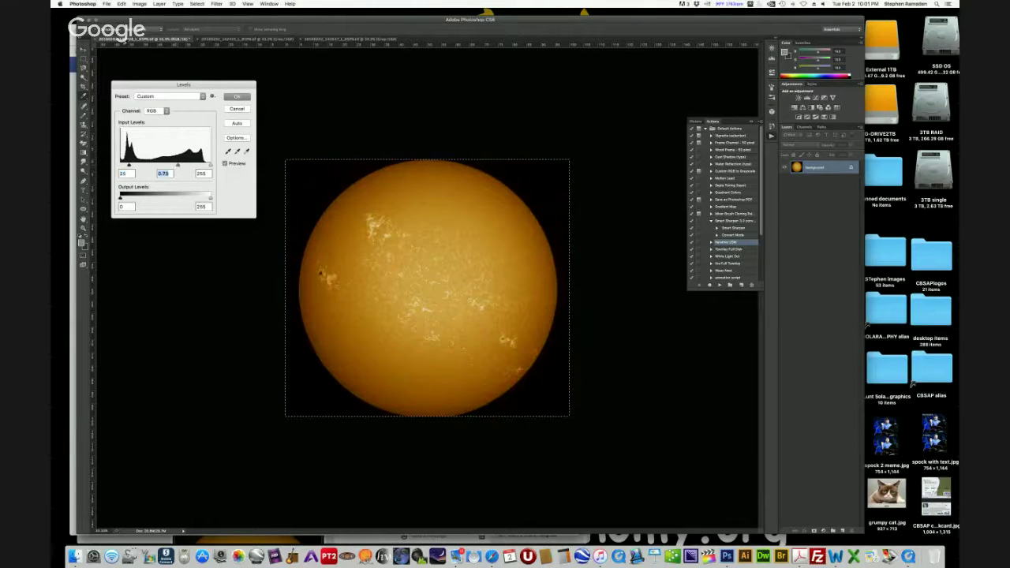
left_click(237, 96)
Save the gold disk image to the Desktop as a JPEG and close its document without saving the changes
left_click(108, 4)
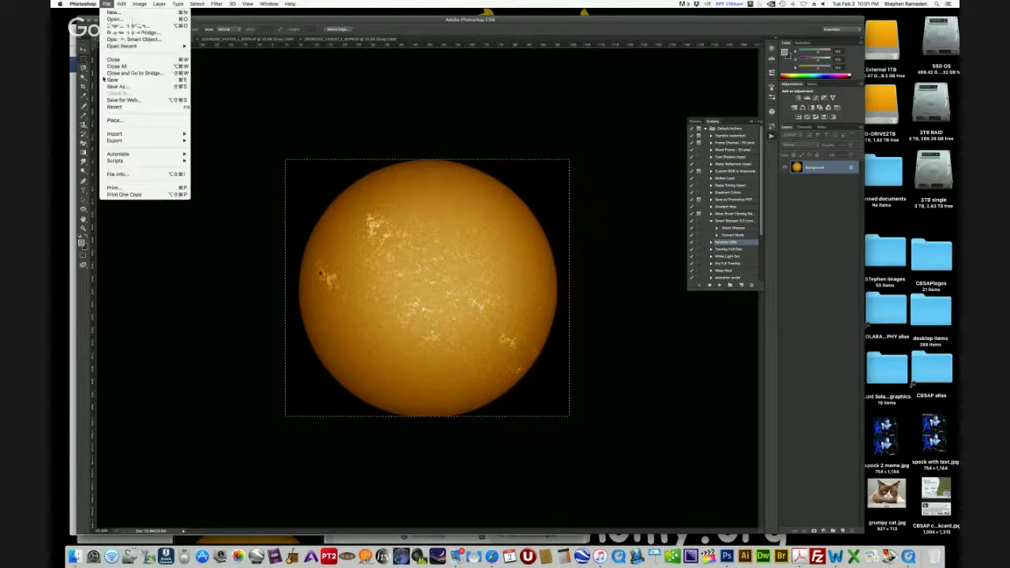
left_click(118, 82)
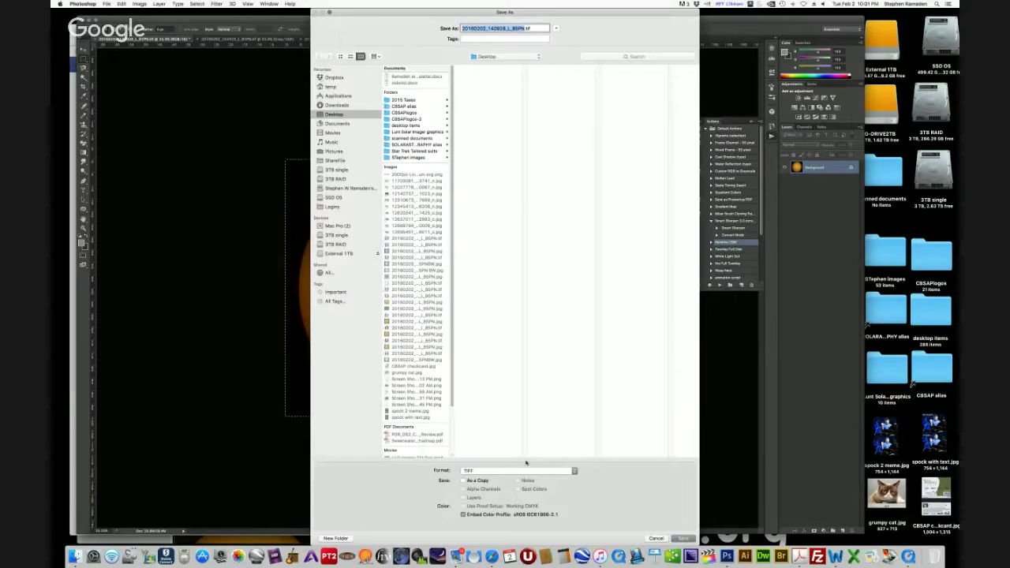
left_click(522, 471)
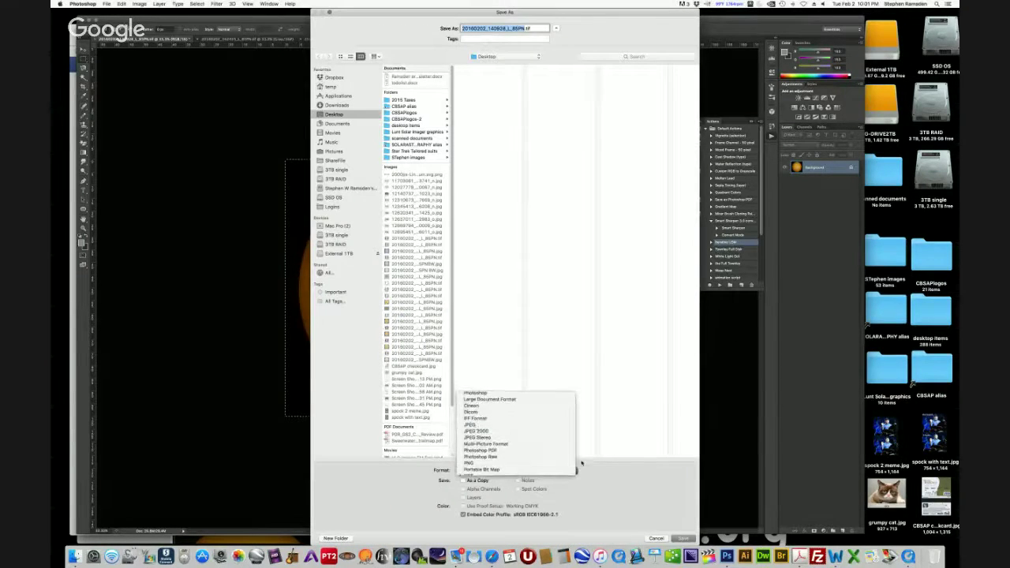
left_click(473, 423)
left_click(683, 538)
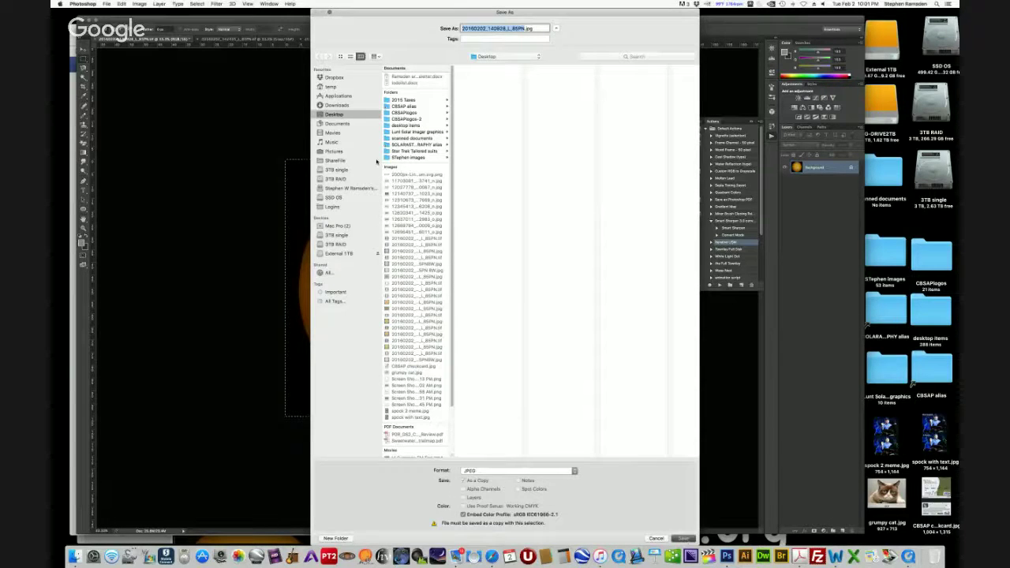
key("Return")
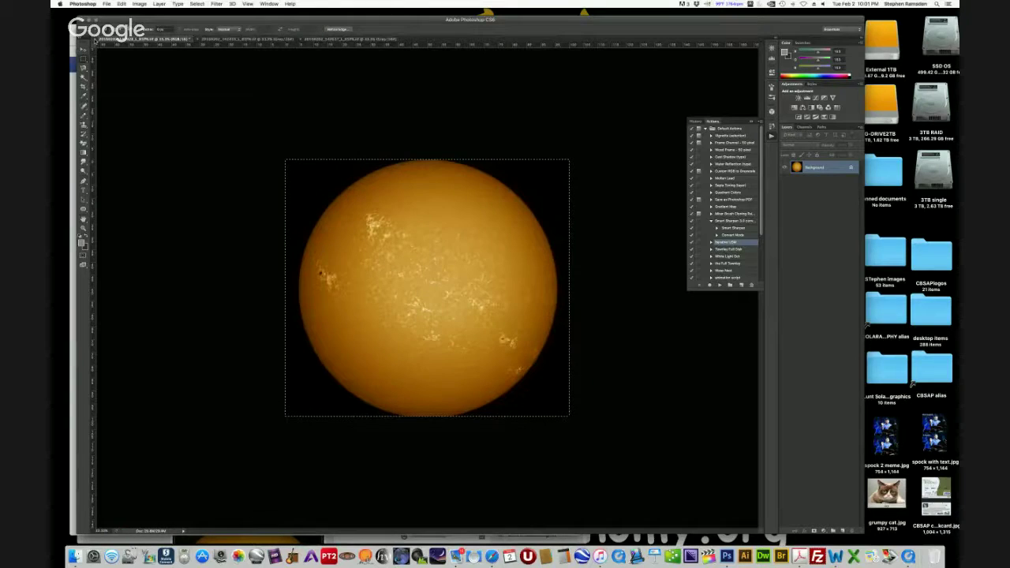
left_click(96, 38)
left_click(479, 173)
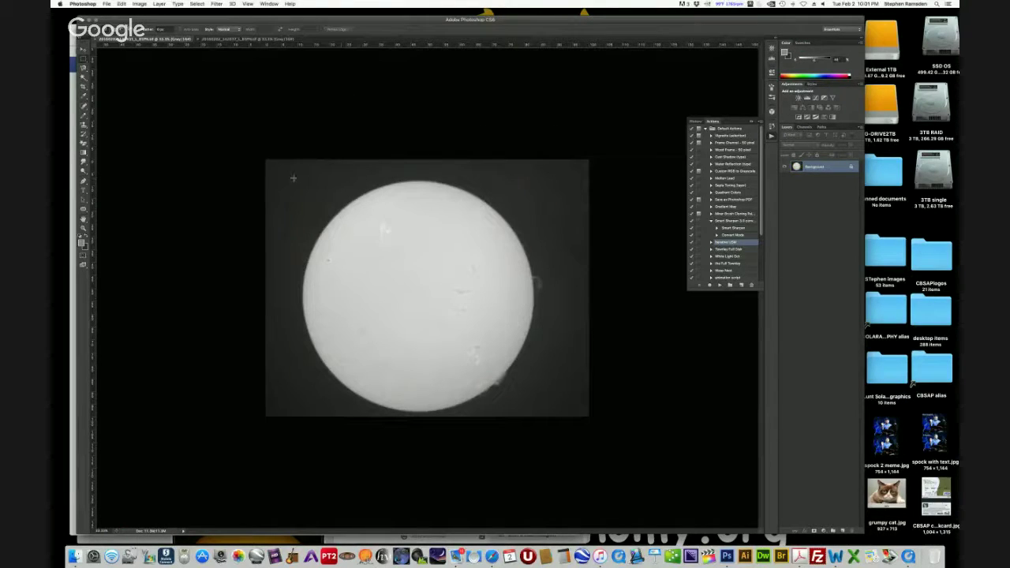
Crop the next grayscale image to a rectangular marquee framing the solar disk and the prominences on its edge
left_click_drag(293, 178, 550, 415)
left_click(142, 4)
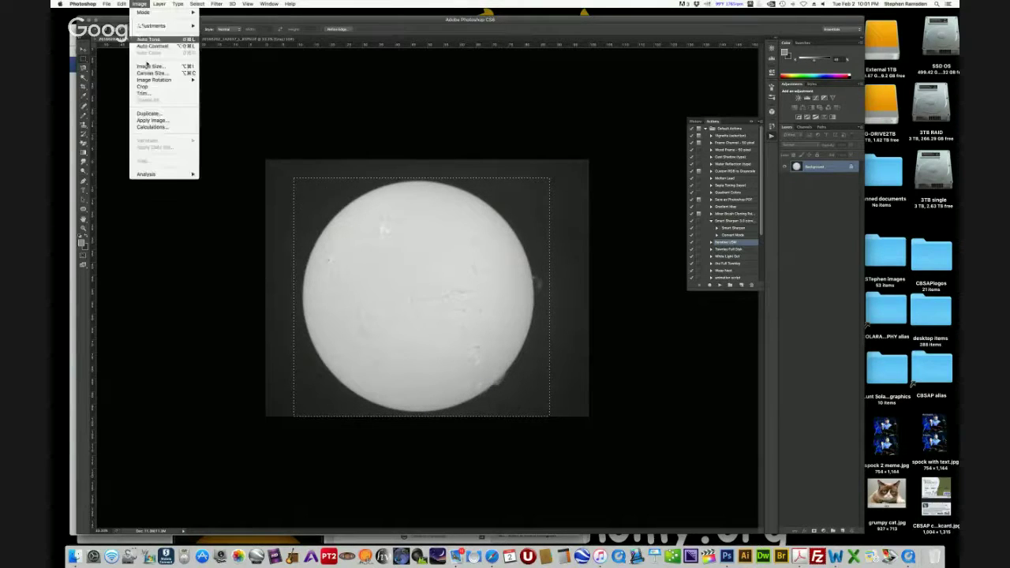
left_click(146, 86)
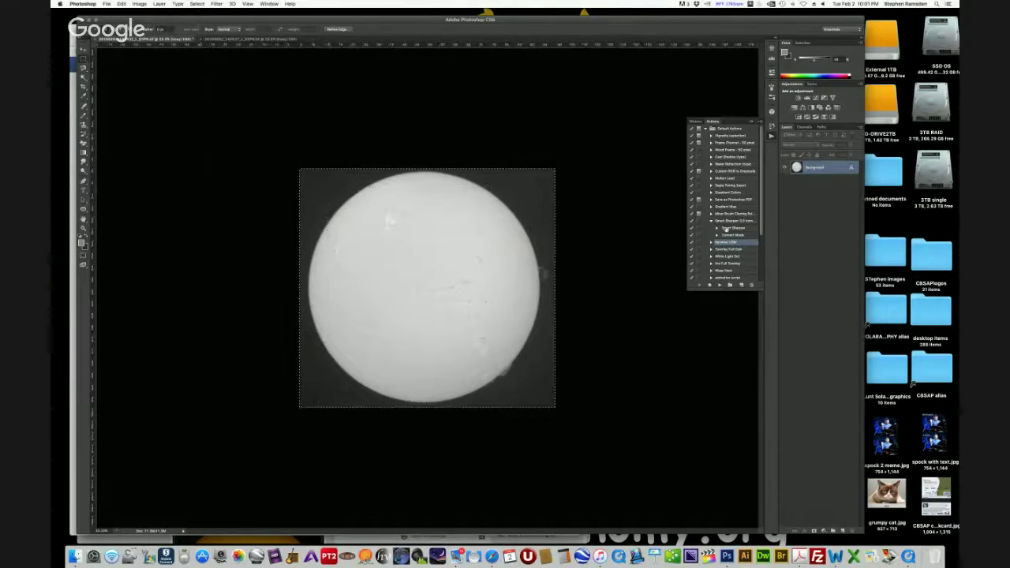
Run the animation script action on the cropped grayscale disk, accepting its Curves adjustment with the Custom settings
left_click(730, 221)
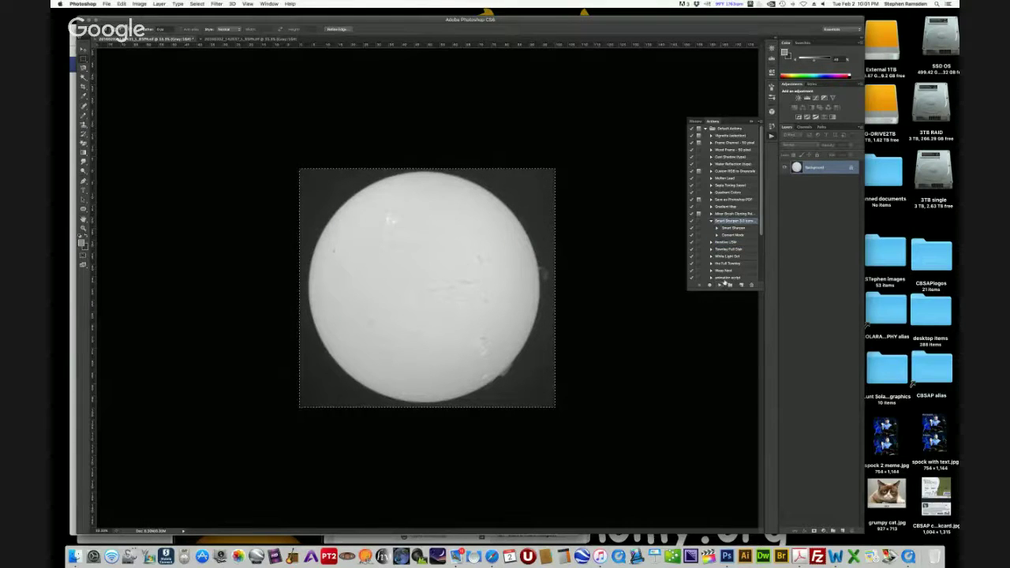
left_click(723, 279)
left_click(720, 285)
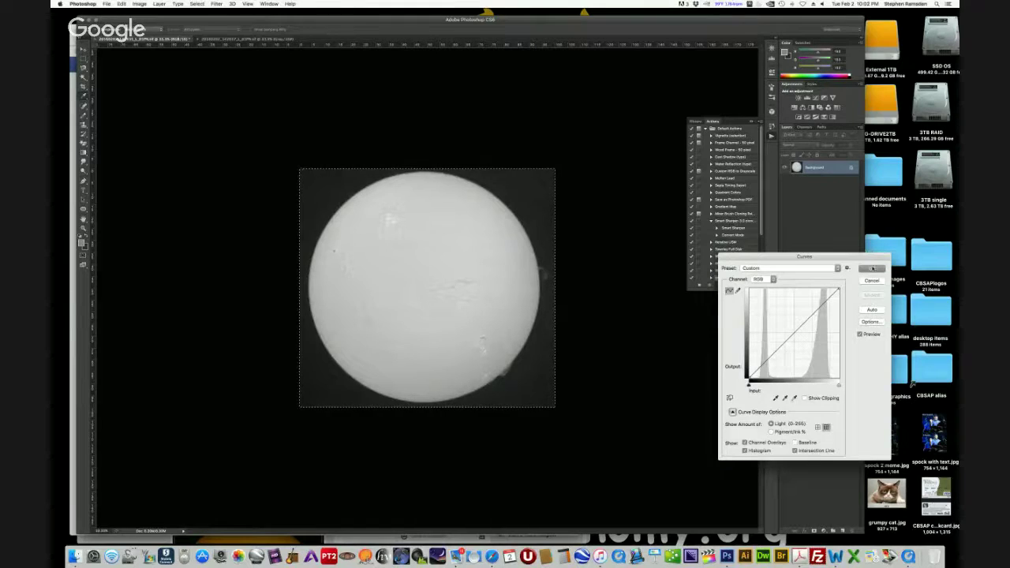
left_click(872, 268)
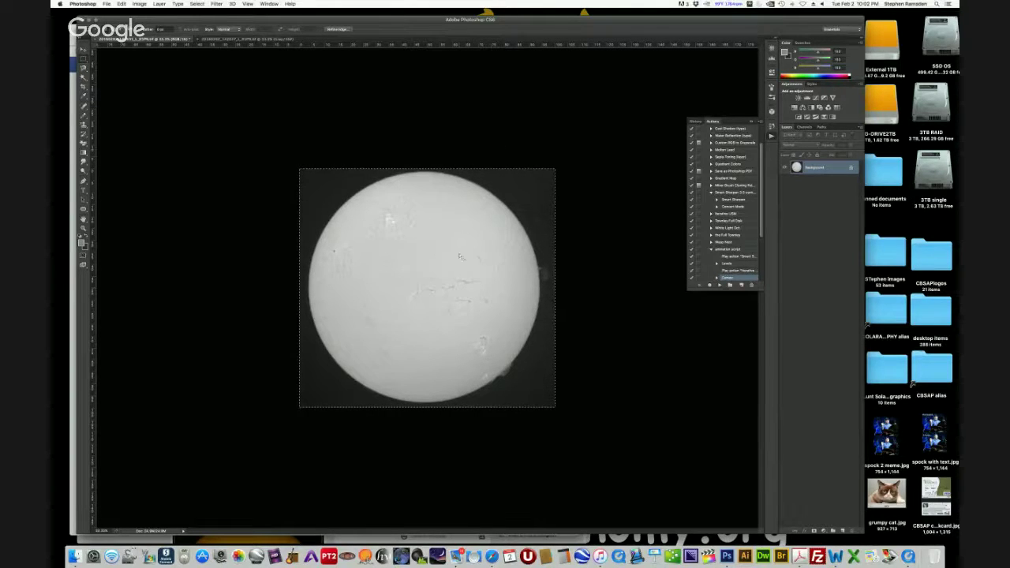
Colorize the cropped grayscale disk with the Orange Fire preset in Curves
left_click(247, 4)
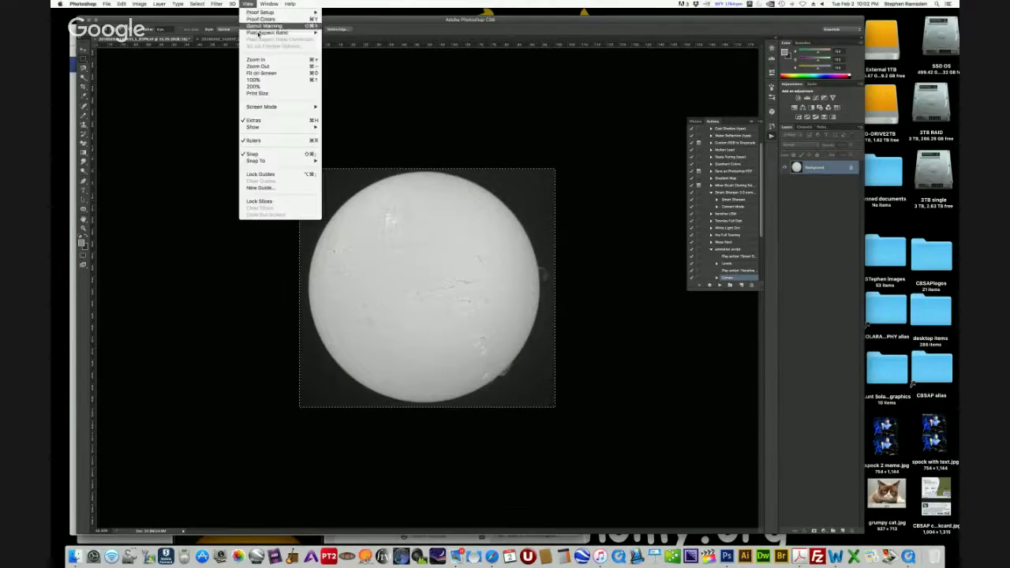
left_click(261, 75)
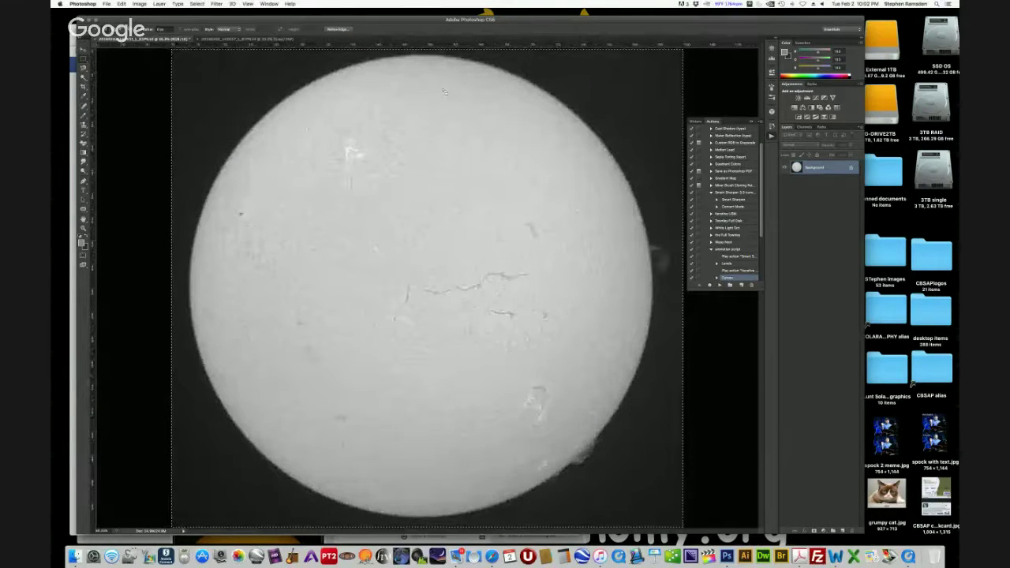
left_click(139, 4)
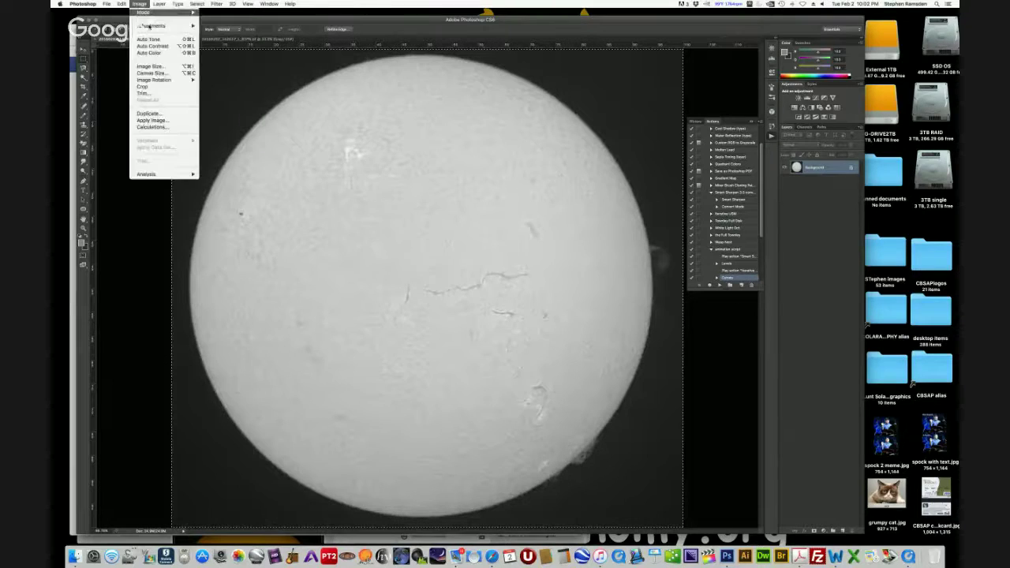
mouse_move(147, 26)
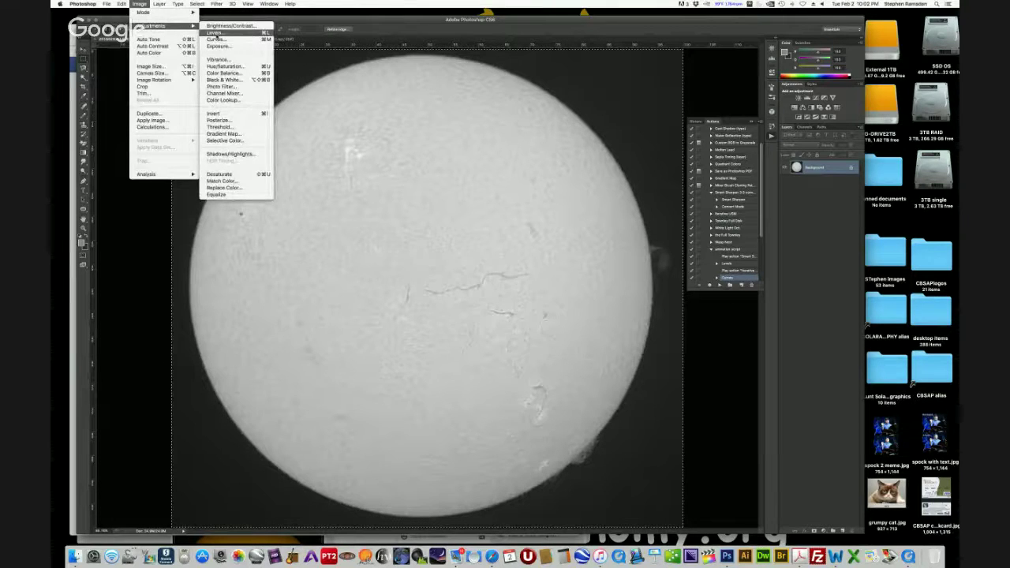
left_click(214, 39)
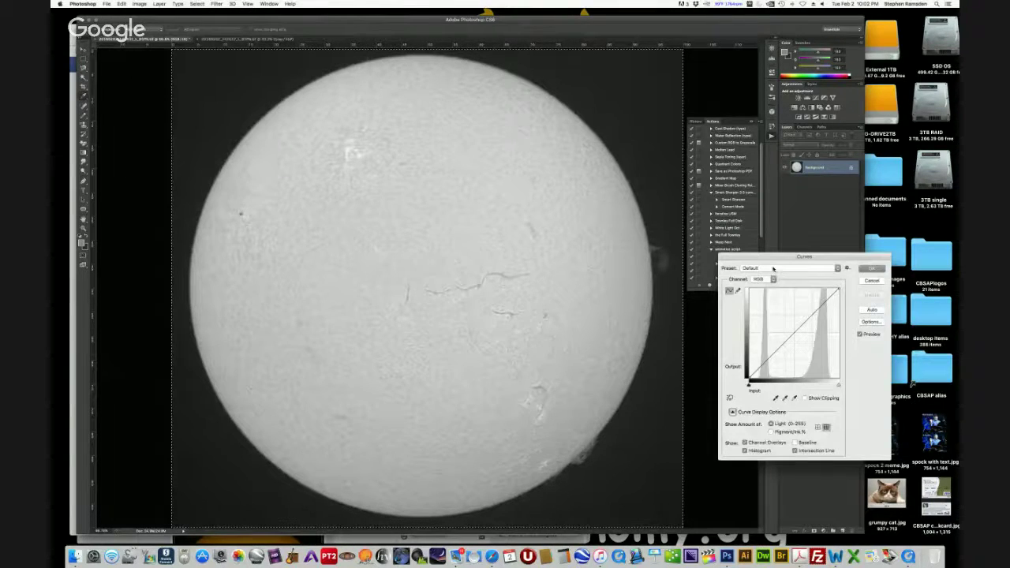
left_click(773, 269)
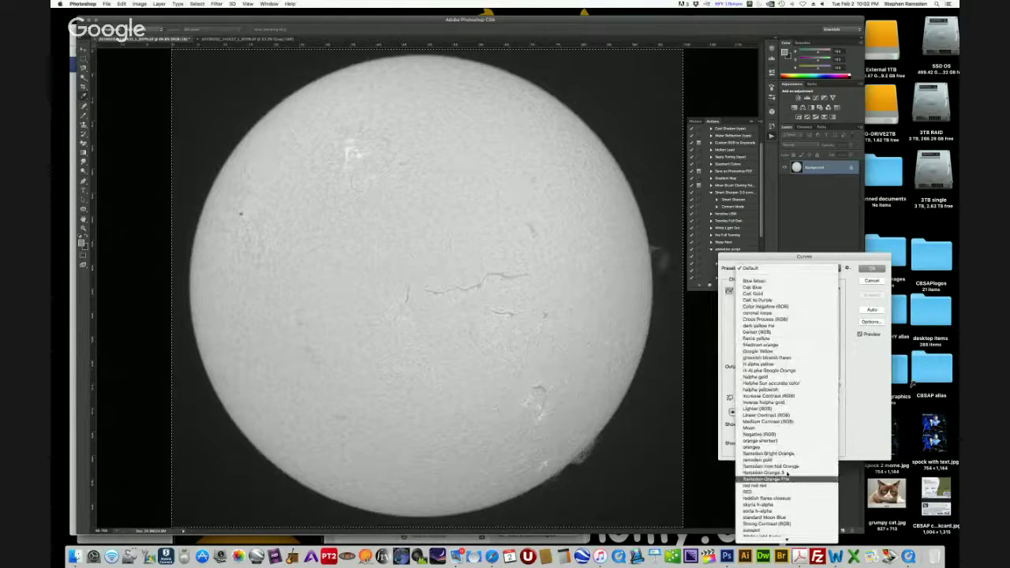
left_click(777, 477)
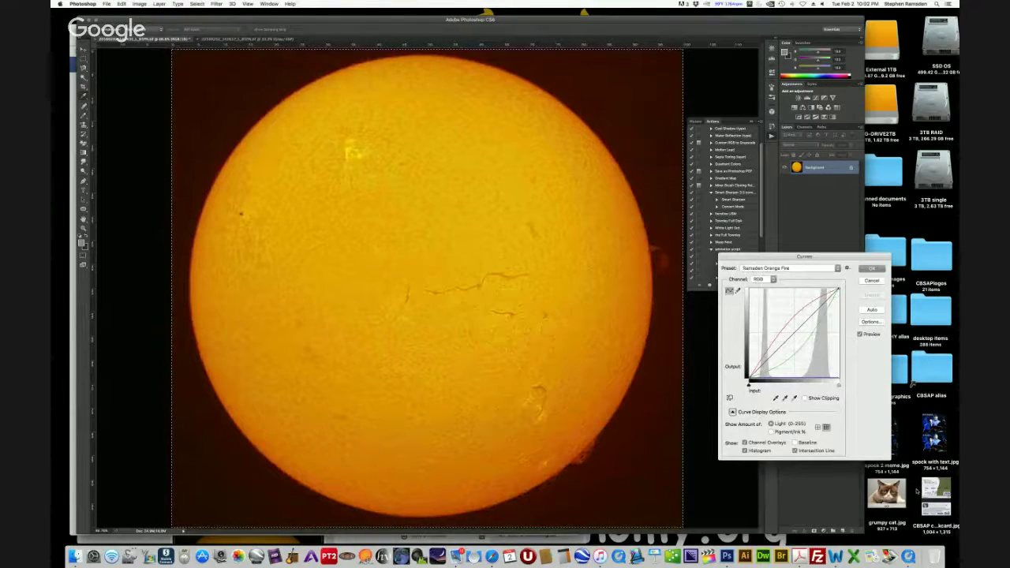
left_click(871, 269)
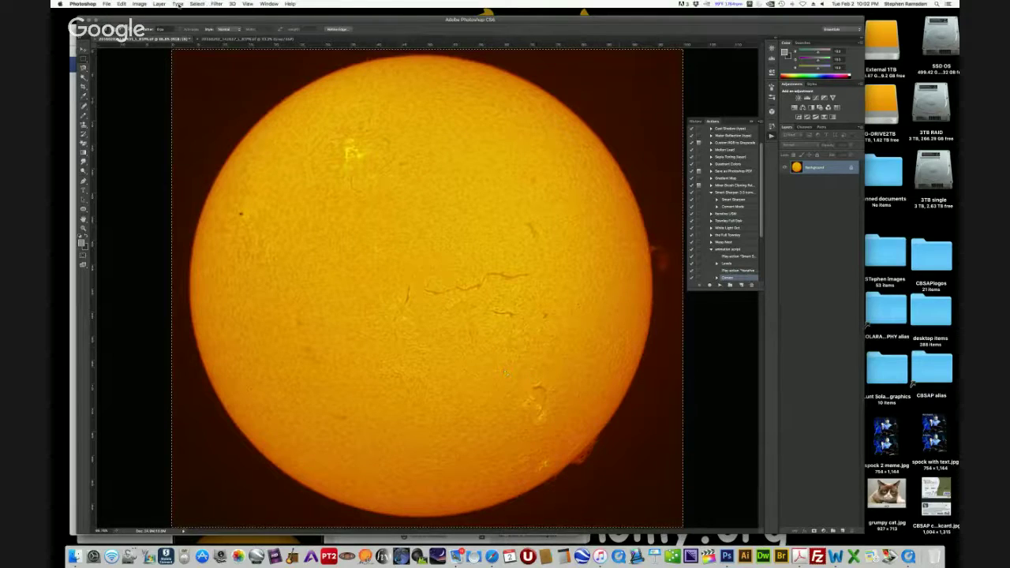
Darken the orange disk's background with Levels, setting the black input to 31 and the midtones to 0.85
left_click(139, 4)
mouse_move(185, 26)
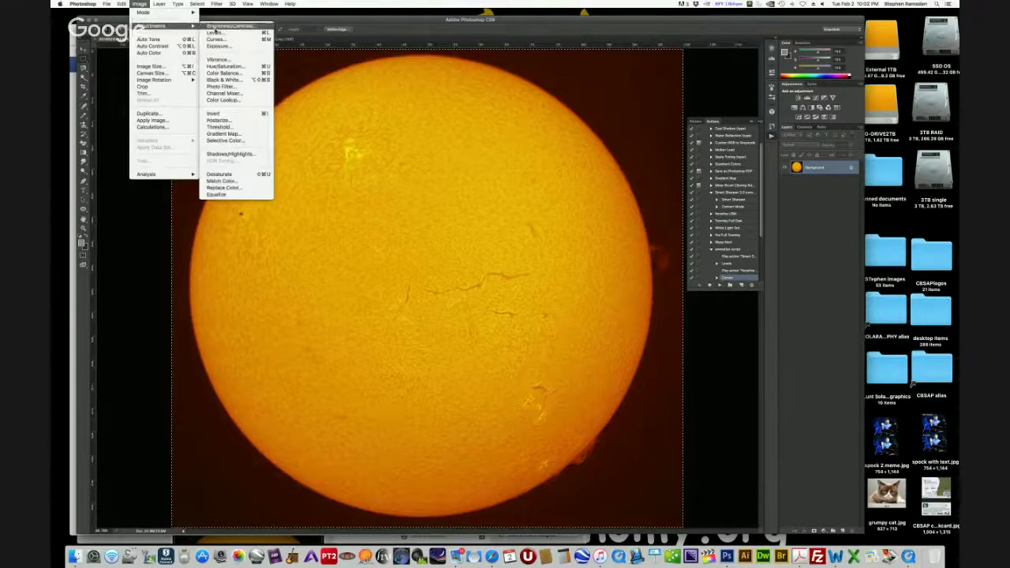
left_click(214, 32)
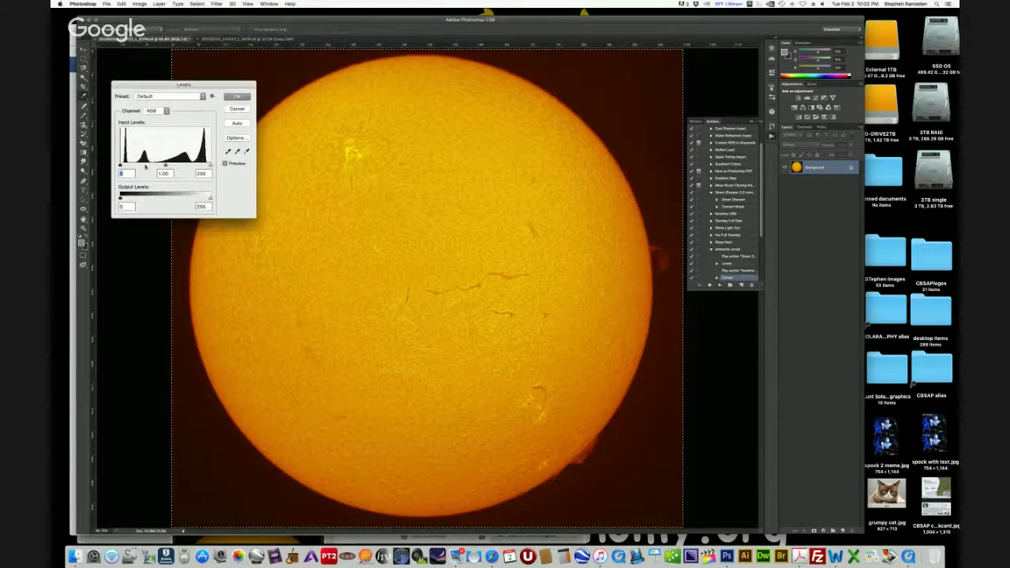
left_click_drag(122, 165, 176, 166)
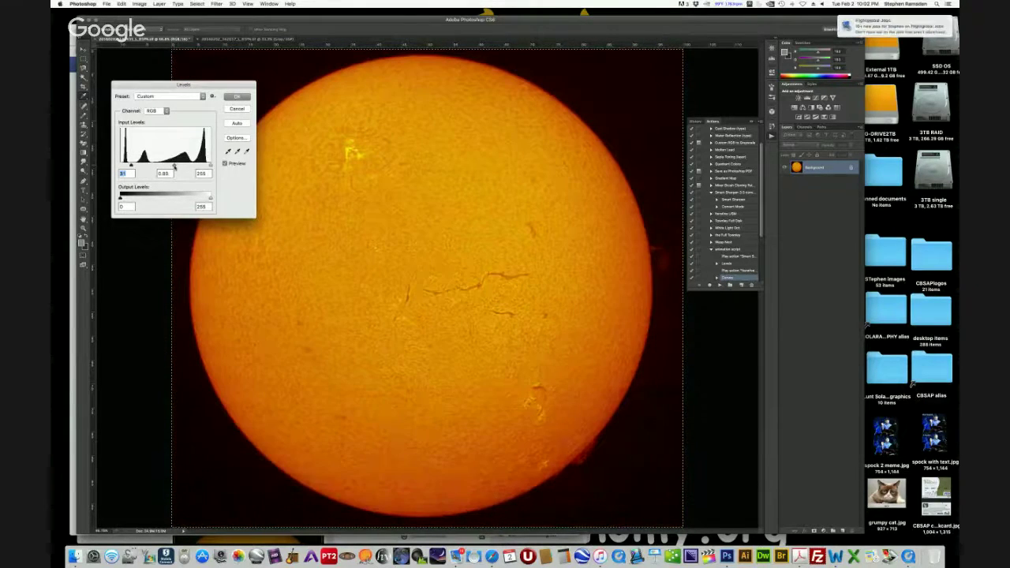
left_click(237, 96)
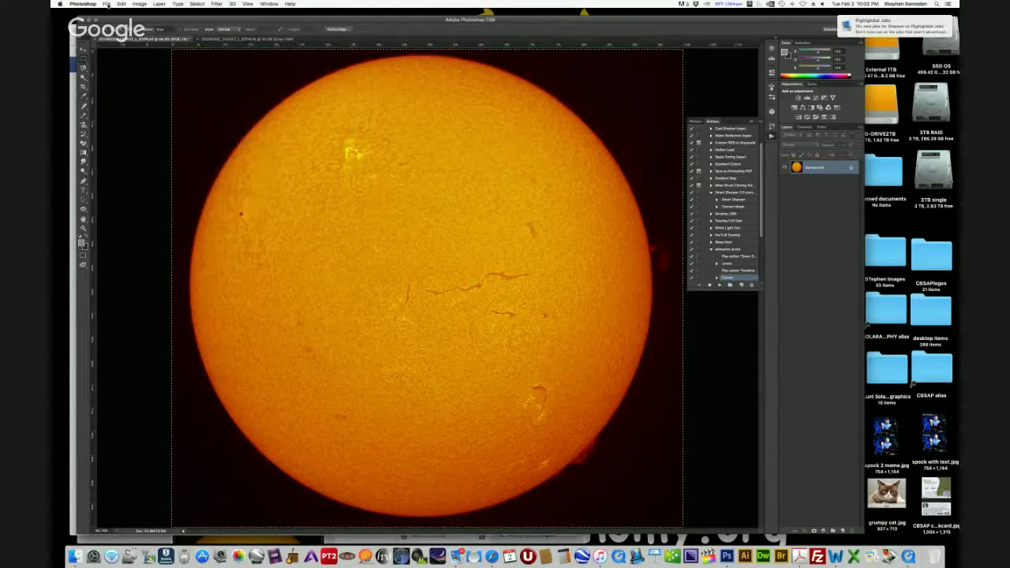
Save the orange disk image to the Desktop as a JPEG at Maximum quality 12, and close the document without saving its changes
left_click(107, 4)
left_click(118, 86)
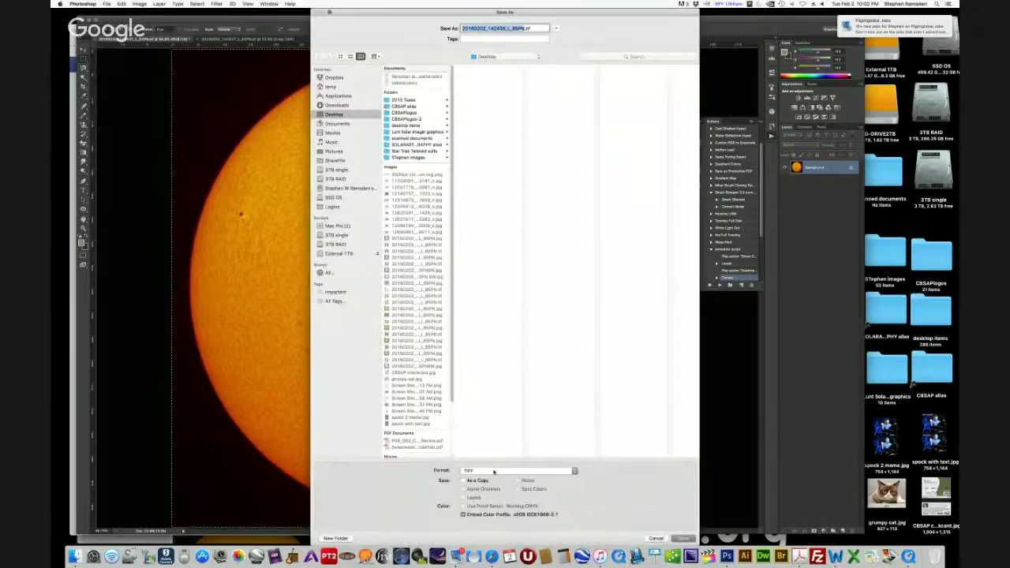
left_click(494, 472)
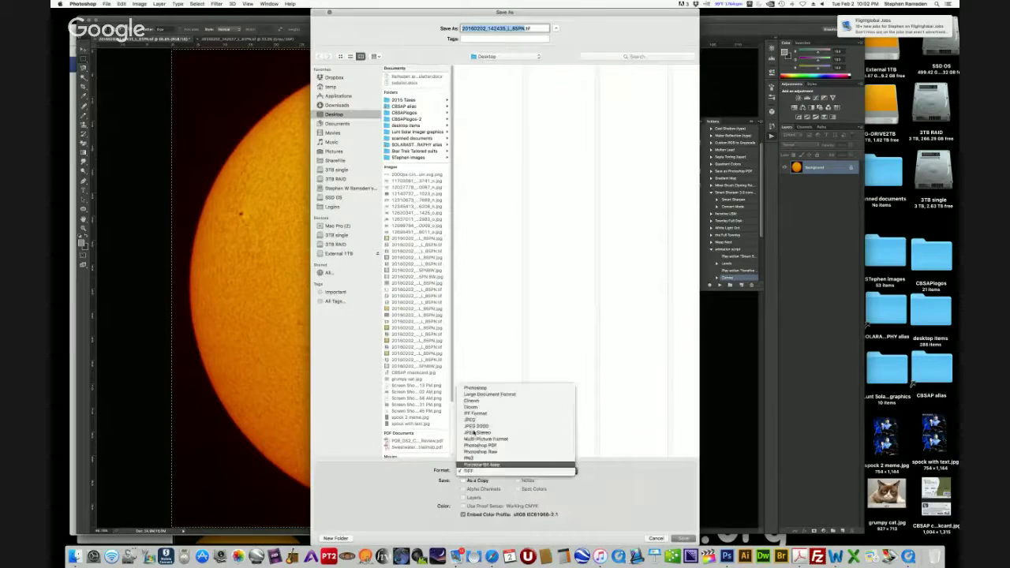
left_click(482, 418)
key("Return")
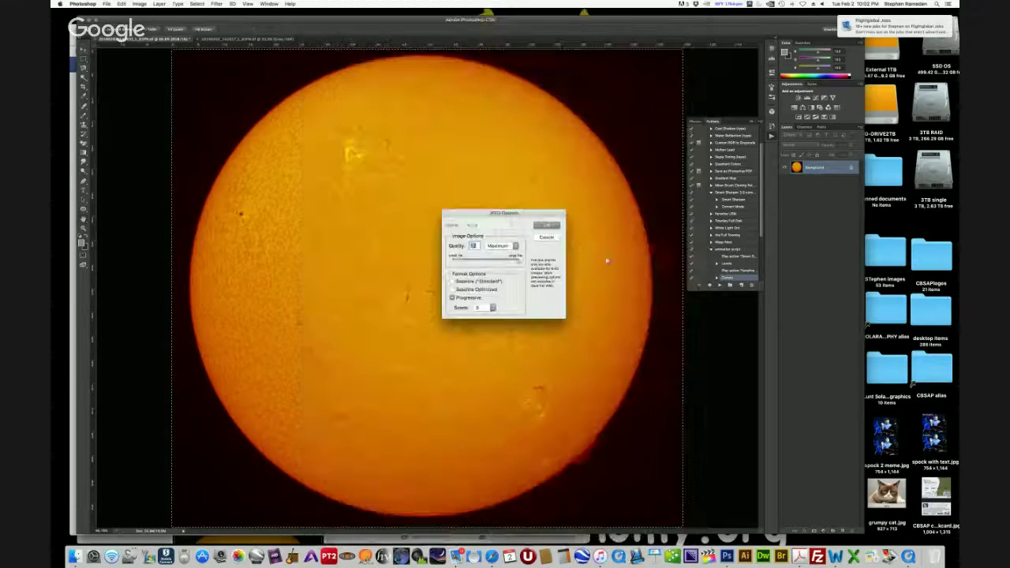
key("Return")
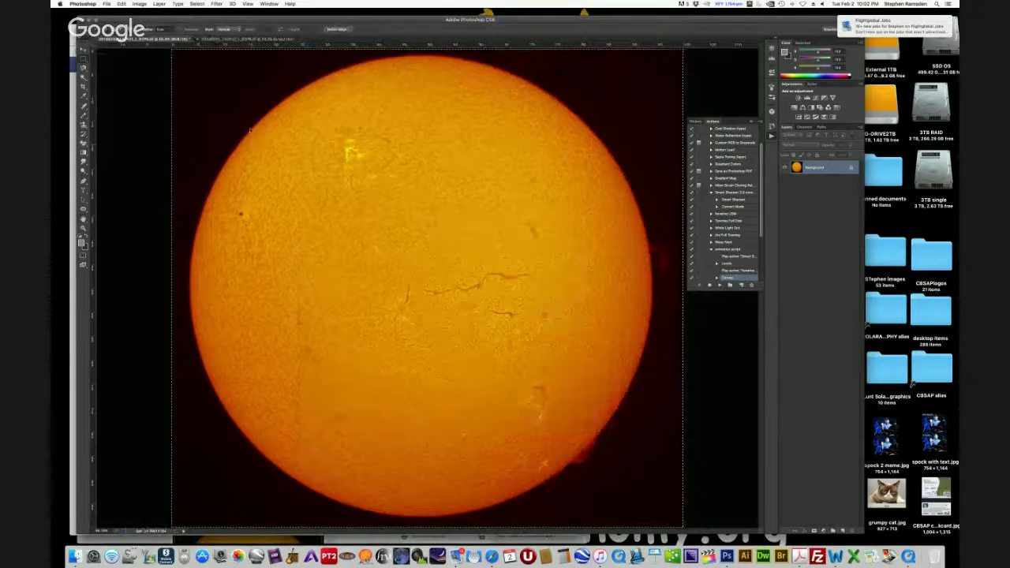
key("super+w")
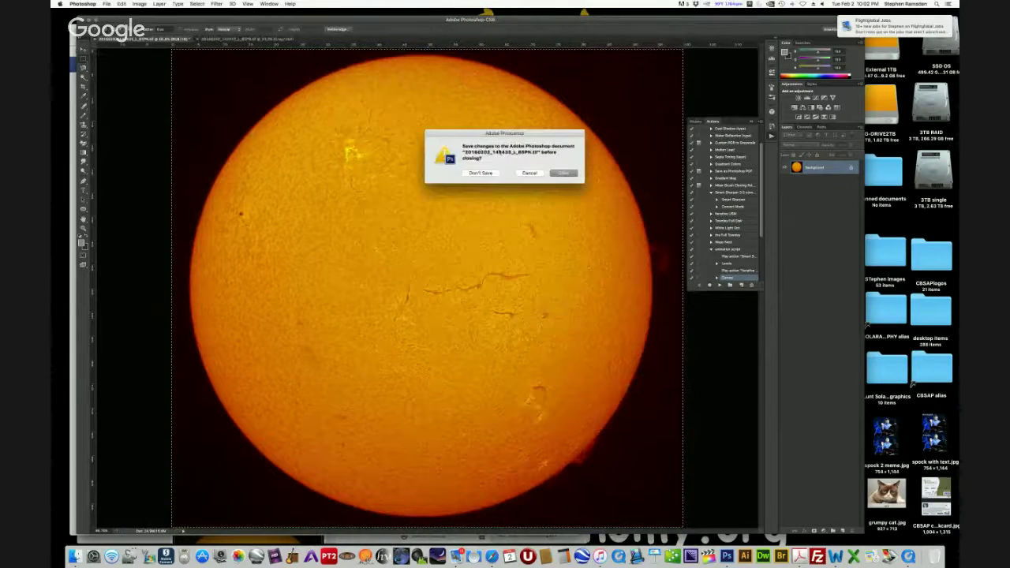
left_click(481, 173)
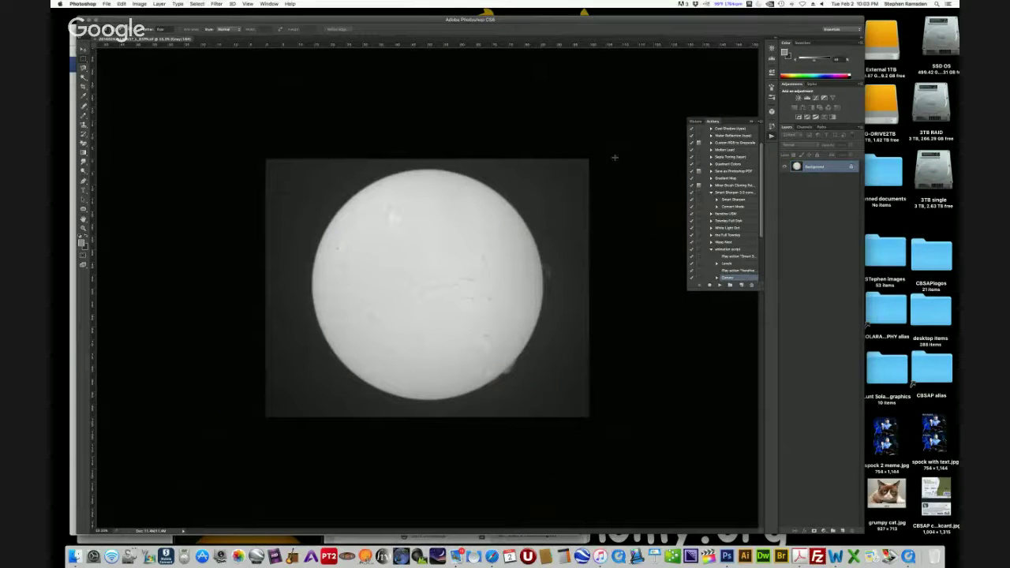
Run the Smart Sharpen action on the last grayscale disk and select the Iterative USM action
left_click(734, 193)
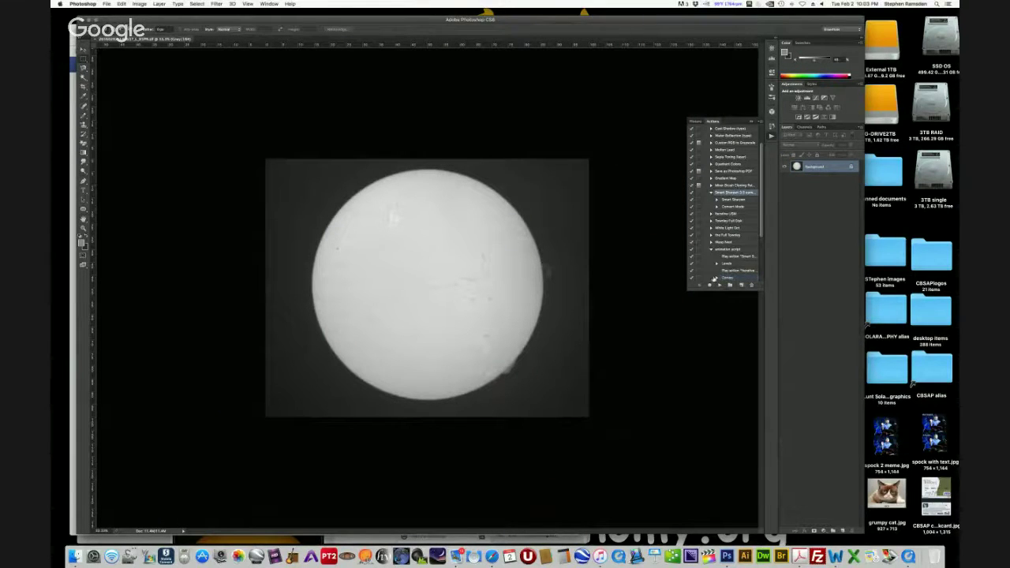
left_click(719, 285)
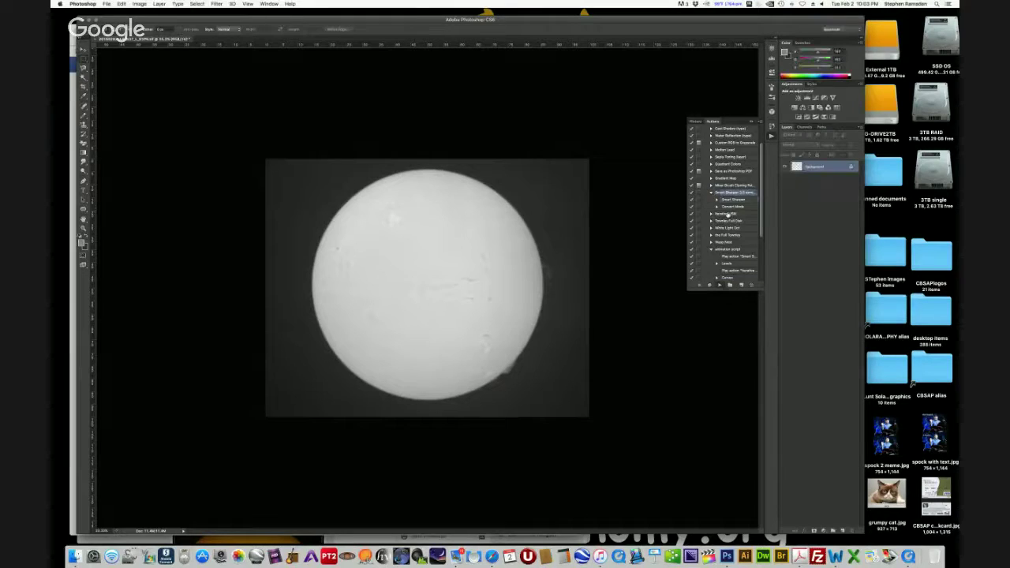
left_click(734, 213)
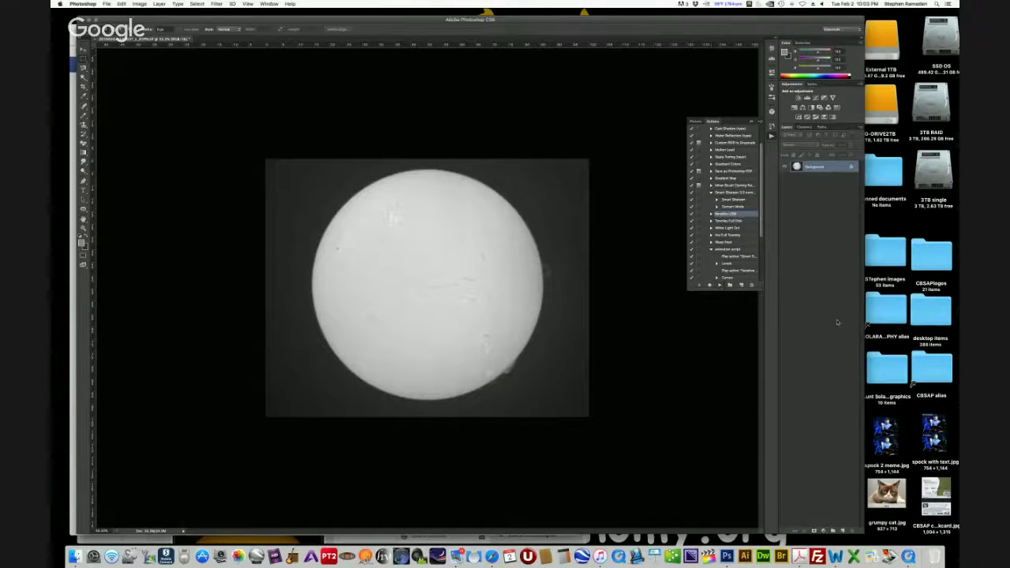
Invert the tones of the sharpened grayscale image so the disk turns dark on a light background
left_click(142, 5)
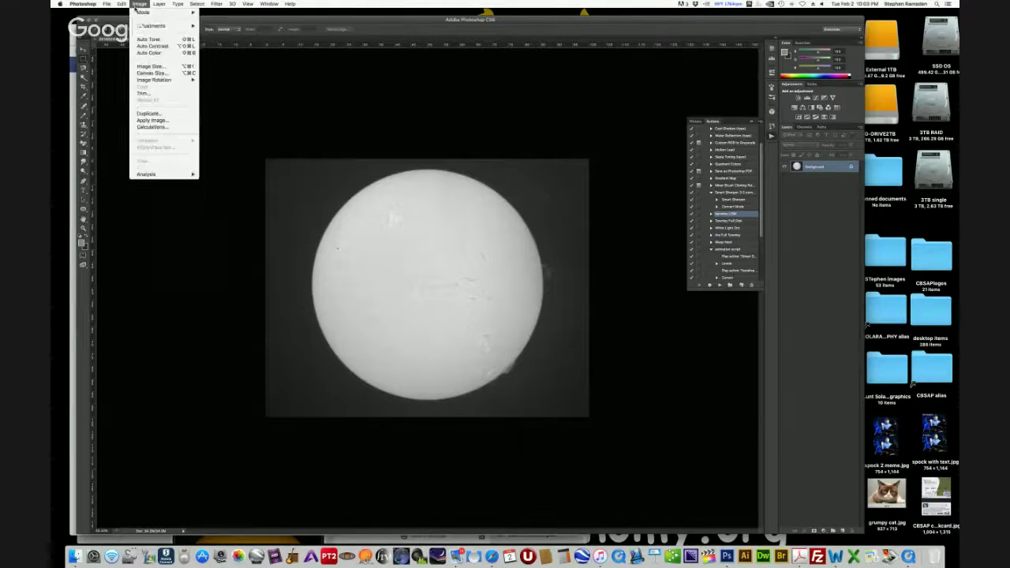
mouse_move(158, 26)
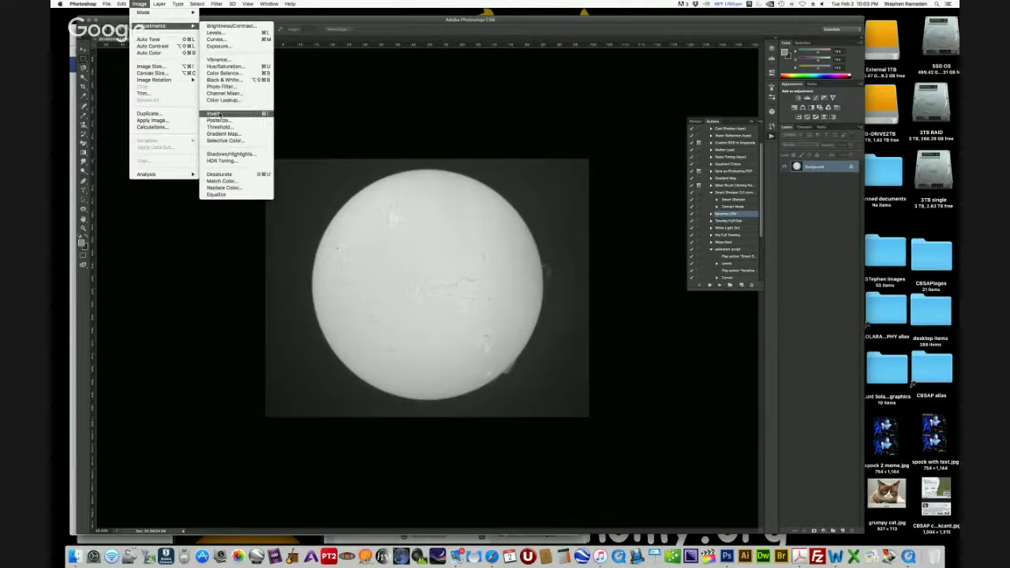
left_click(215, 114)
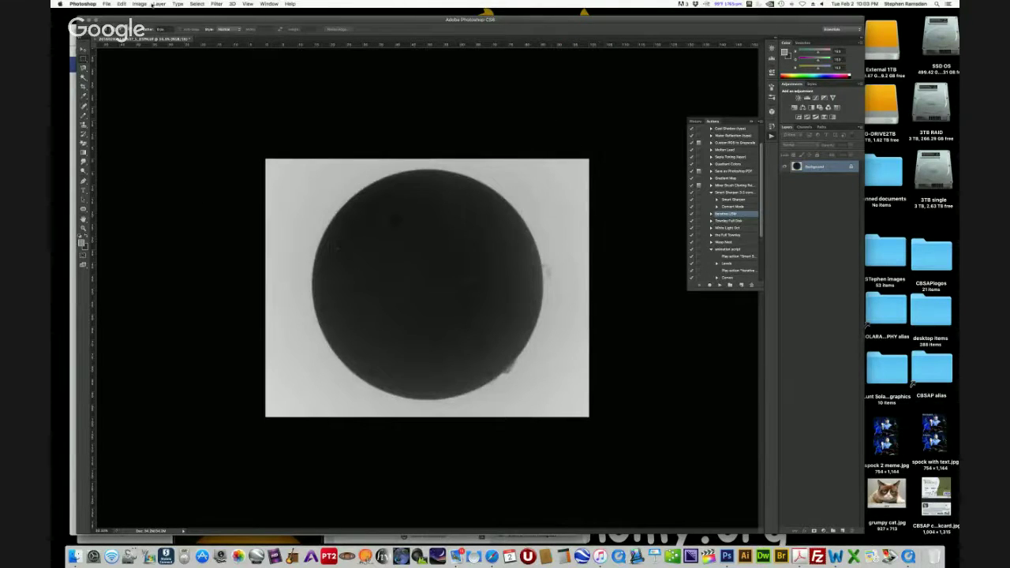
Crop the inverted image to a tighter frame around the solar disk, keeping the prominences at its edge
left_click(247, 4)
left_click(267, 73)
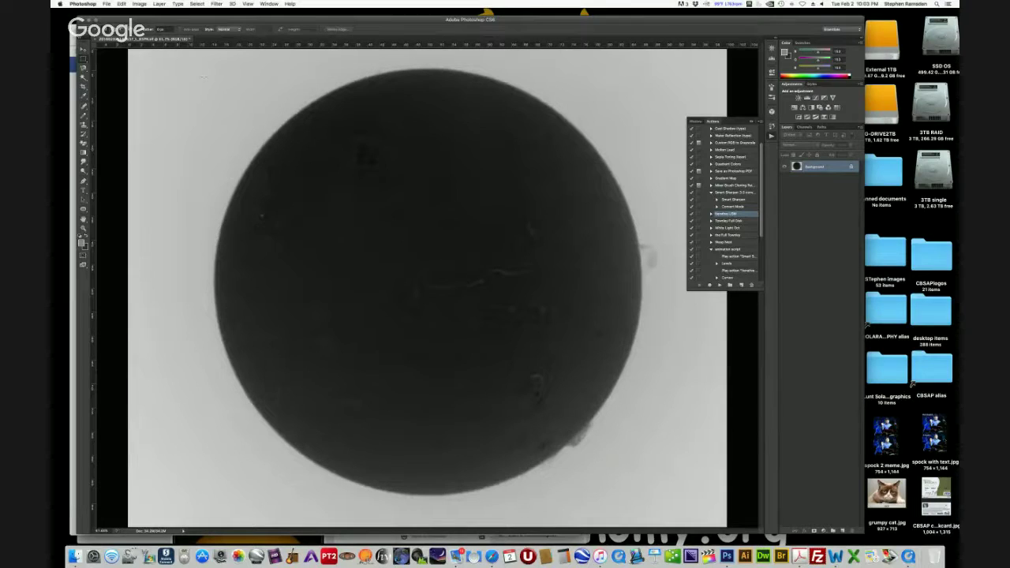
left_click_drag(194, 68, 528, 396)
left_click_drag(194, 55, 669, 509)
left_click(138, 4)
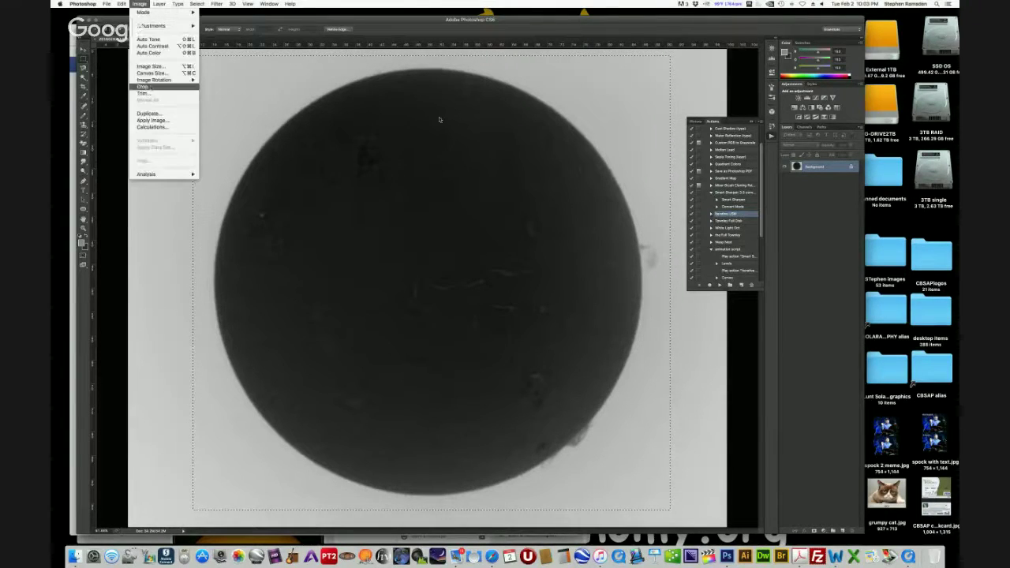
left_click(150, 82)
Brighten the dark disk with Levels by raising the midtones to about 1.36
left_click(139, 4)
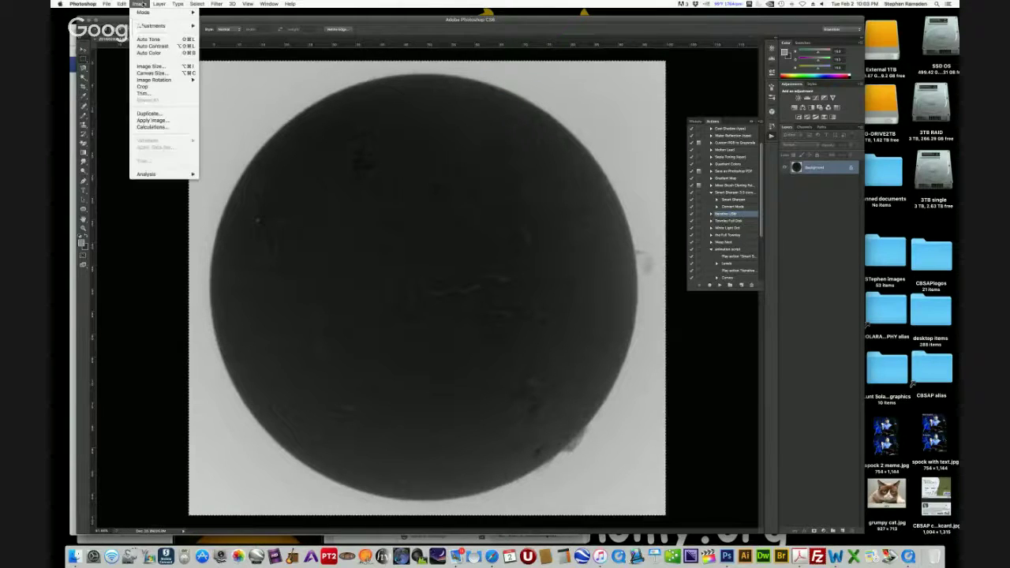
mouse_move(158, 25)
left_click(214, 32)
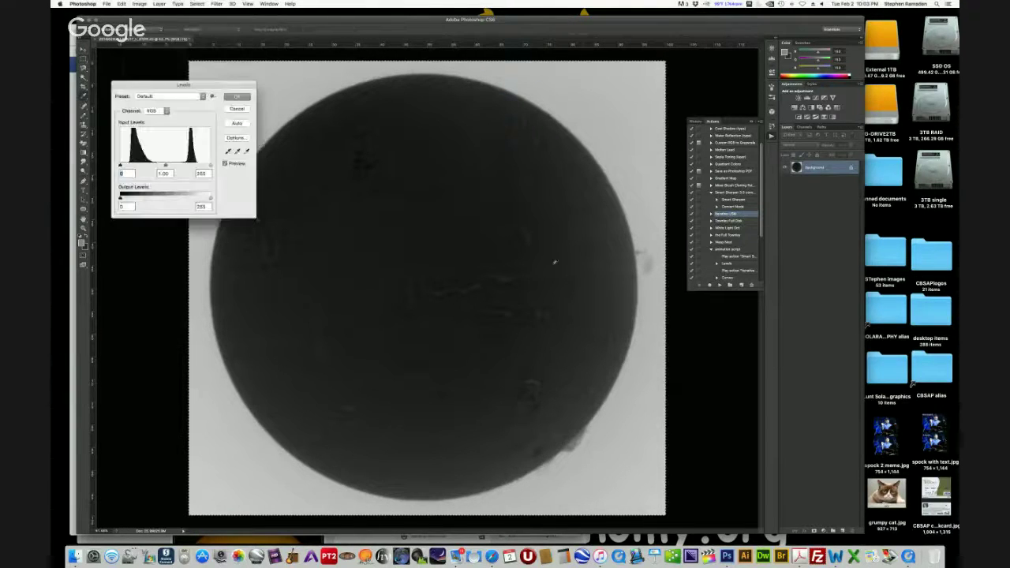
left_click_drag(120, 165, 154, 166)
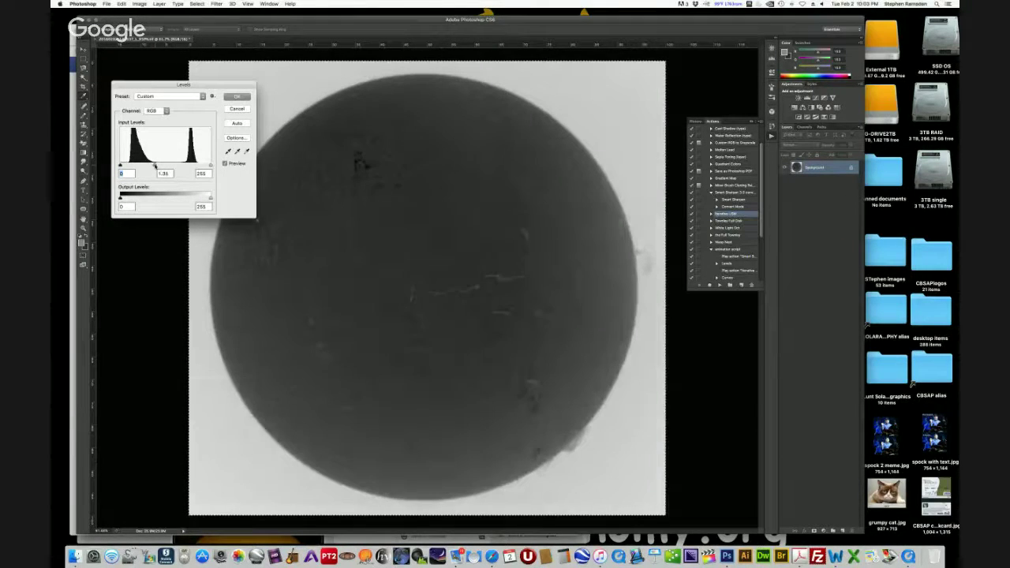
left_click(235, 96)
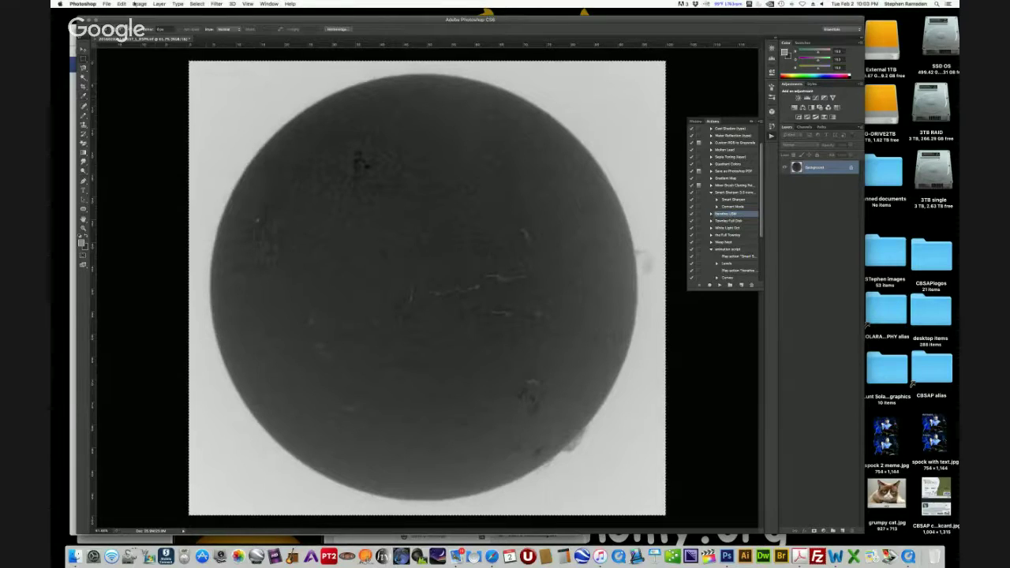
Apply Brightness/Contrast to the disk, raising the brightness and setting the contrast to about 46
left_click(138, 4)
mouse_move(162, 26)
left_click(229, 27)
left_click_drag(769, 347, 776, 348)
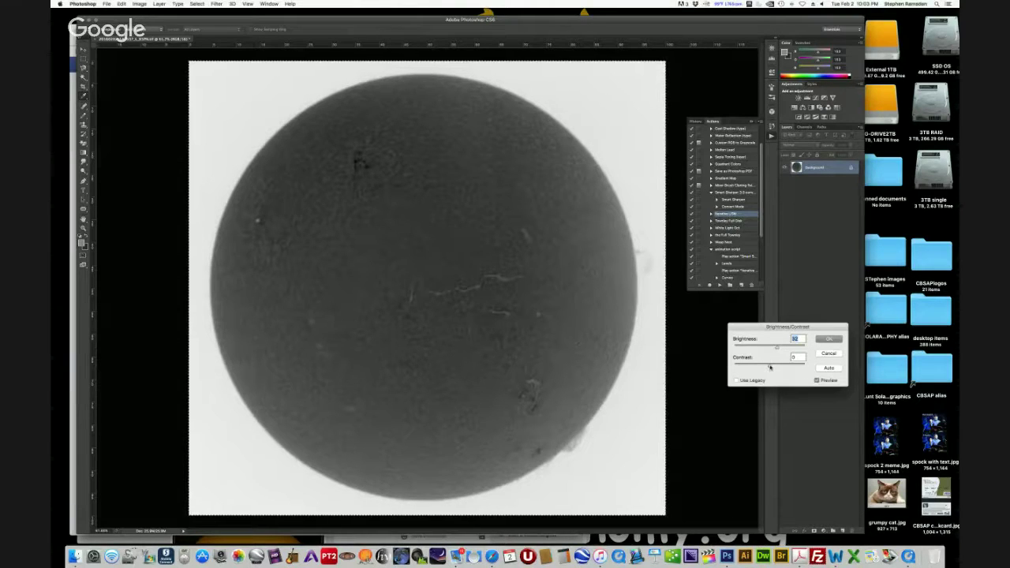
mouse_move(770, 366)
left_mouse_down()
mouse_move(786, 367)
mouse_move(780, 350)
left_mouse_up()
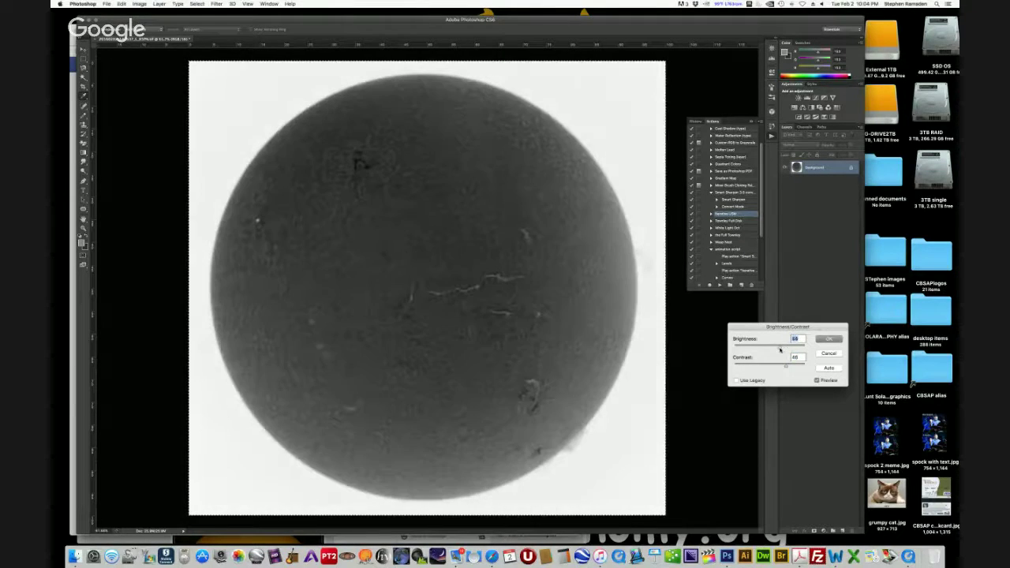
left_click(822, 338)
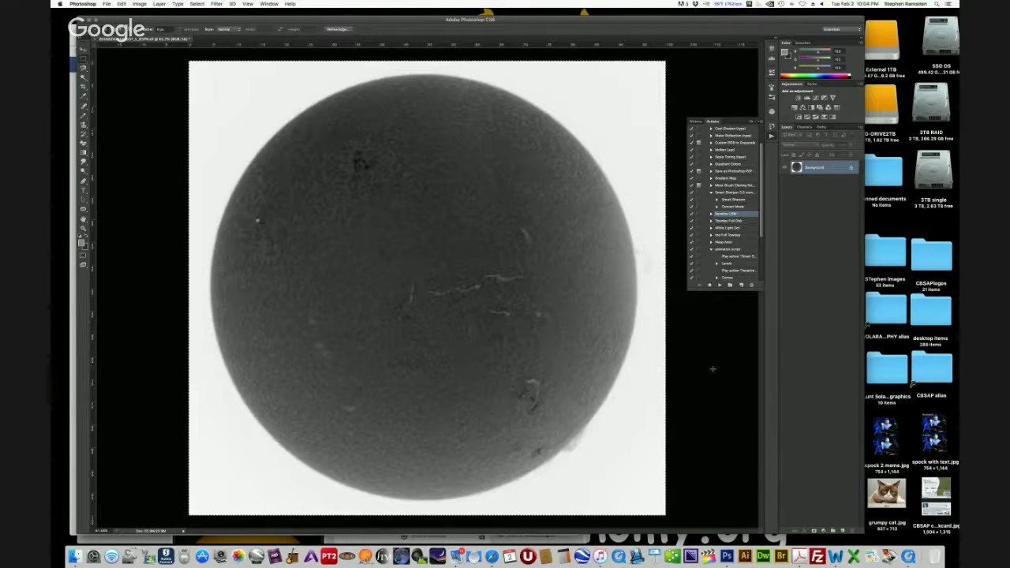
left_click(139, 4)
mouse_move(158, 26)
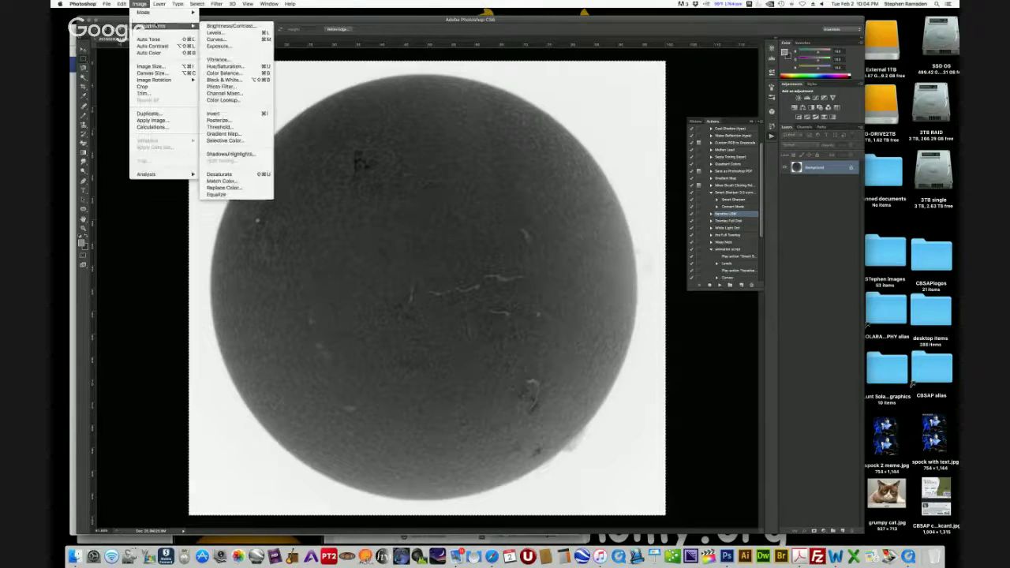
left_click(217, 40)
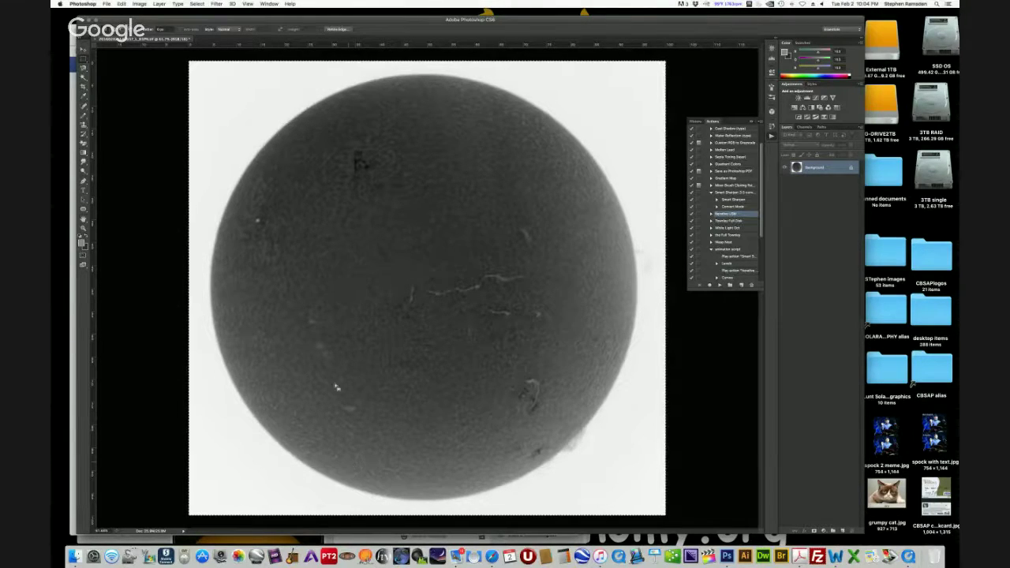
Invert the grayscale image to a light disk on black and check its white input in Levels
left_click(147, 4)
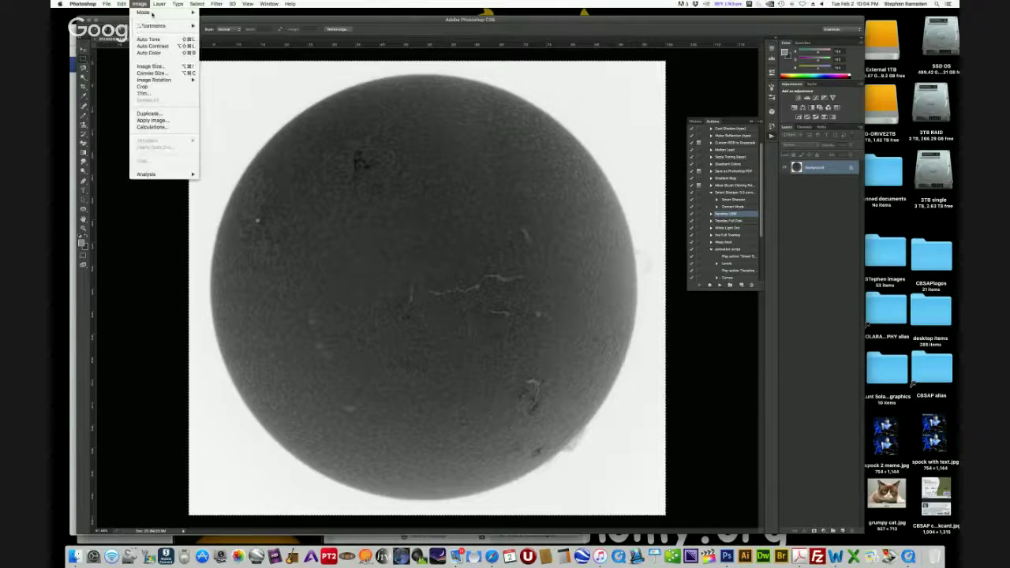
mouse_move(157, 25)
left_click(215, 115)
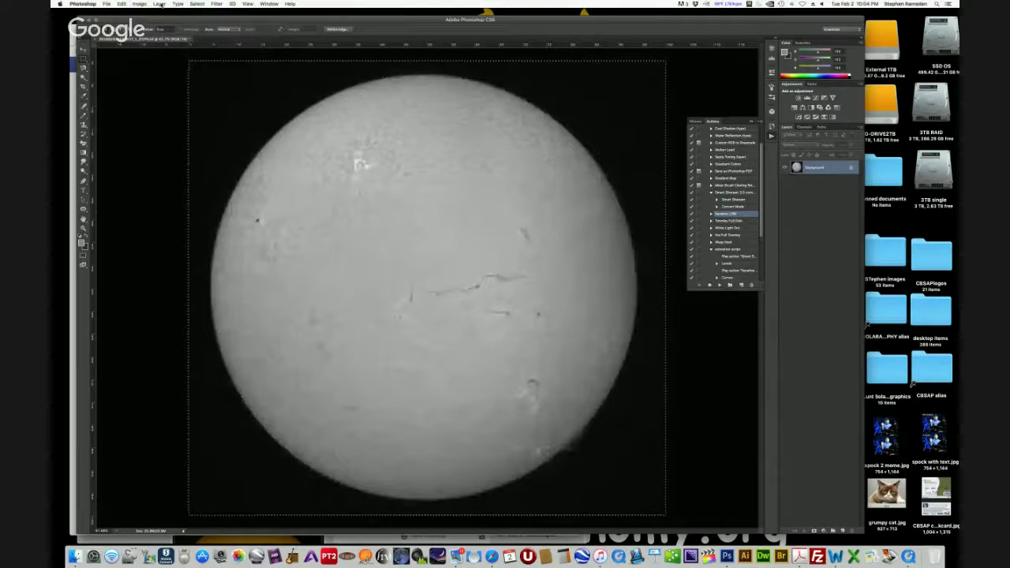
left_click(139, 3)
mouse_move(150, 26)
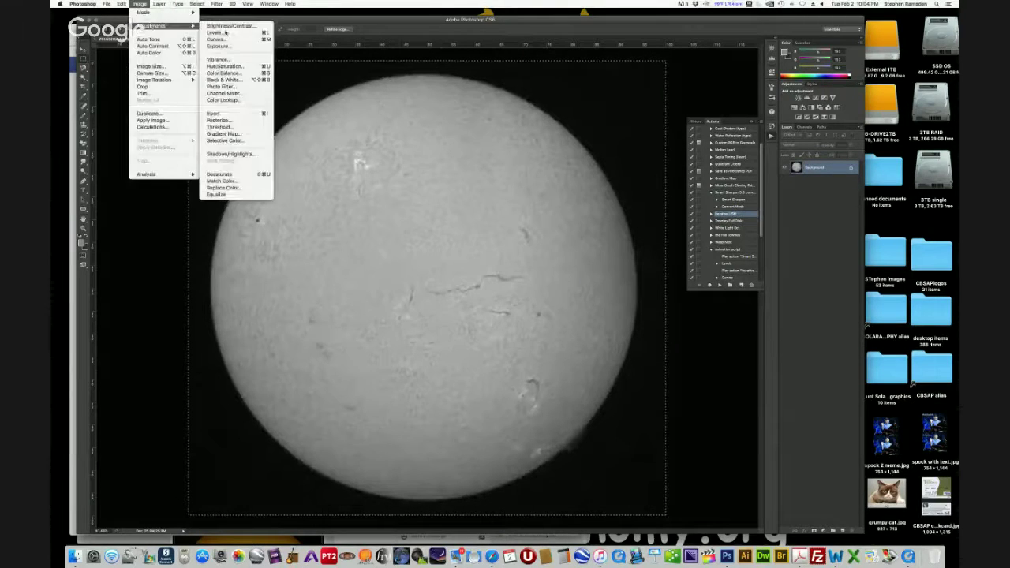
left_click(229, 33)
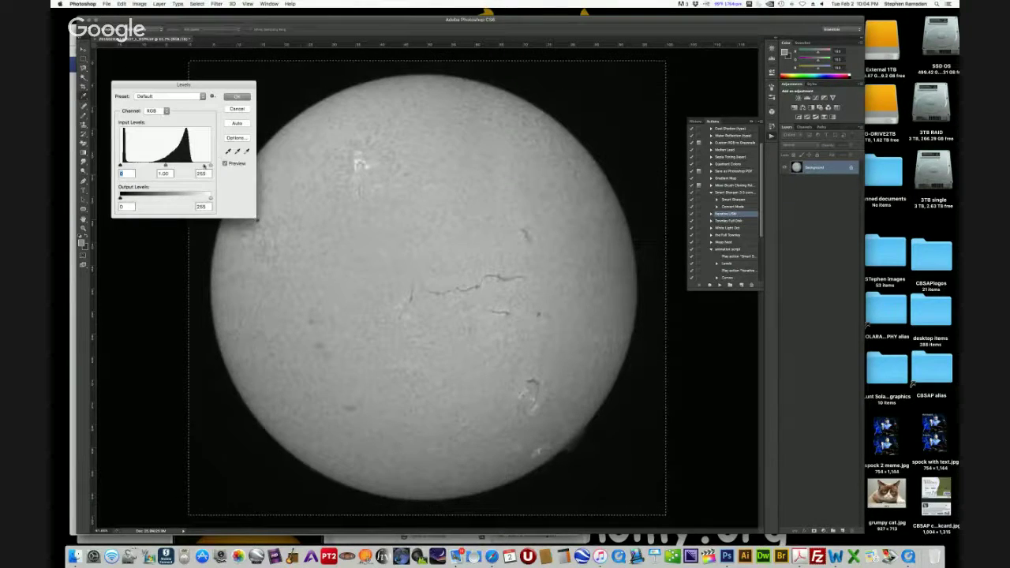
mouse_move(209, 165)
left_mouse_down()
mouse_move(188, 167)
mouse_move(211, 166)
left_mouse_up()
key("Return")
Invert the grayscale tones again so the disk is dark on a light background
left_click(139, 4)
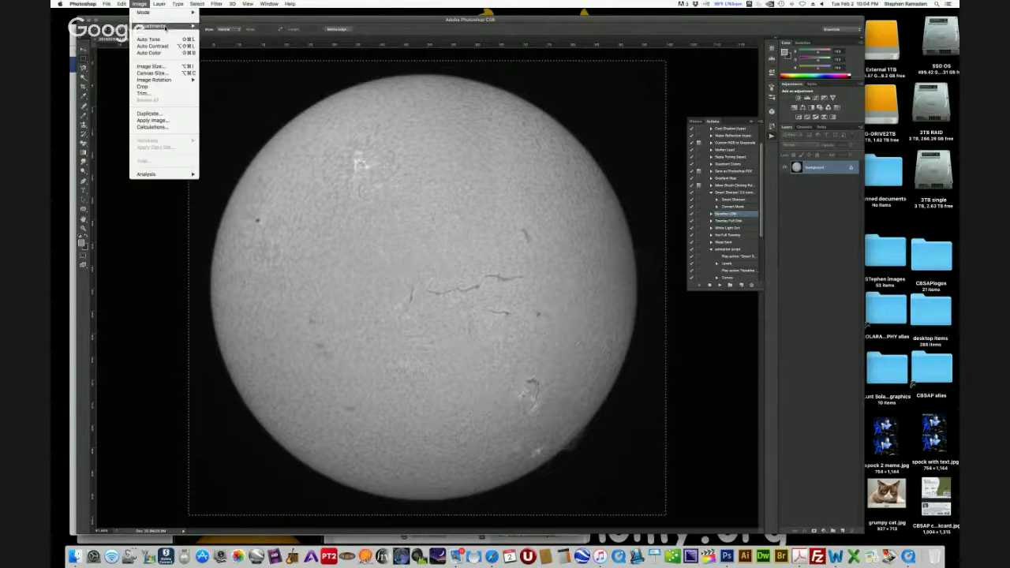
mouse_move(157, 26)
left_click(215, 113)
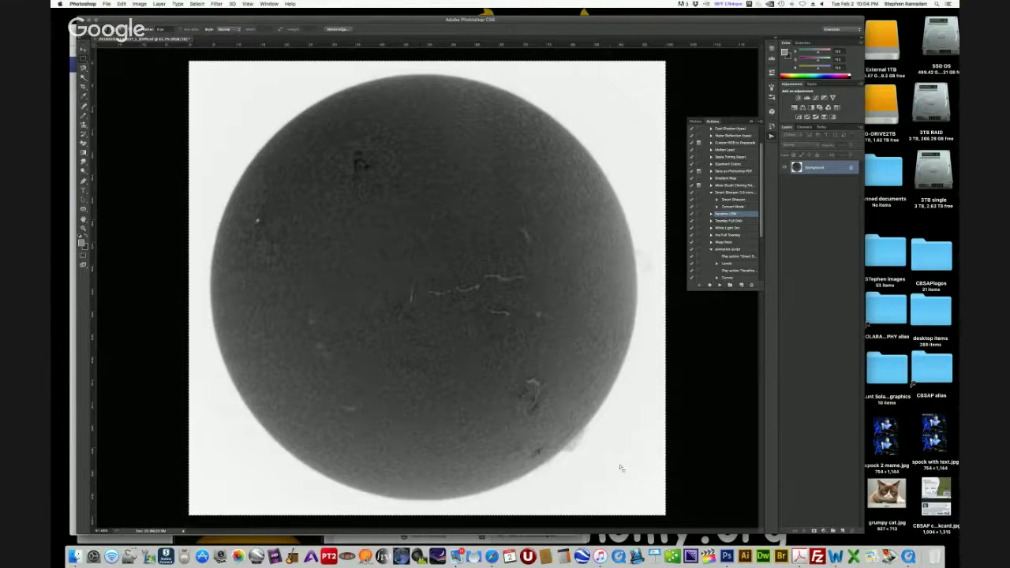
Colorize the dark disk with the Orange Fire preset in Curves
left_click(139, 4)
mouse_move(162, 26)
left_click(217, 40)
left_click(762, 272)
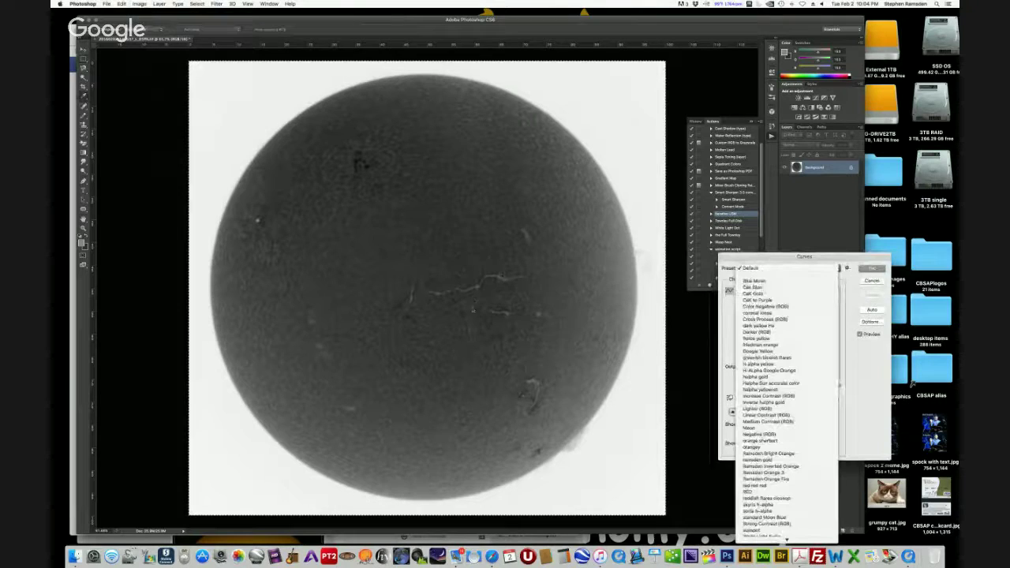
left_click(764, 478)
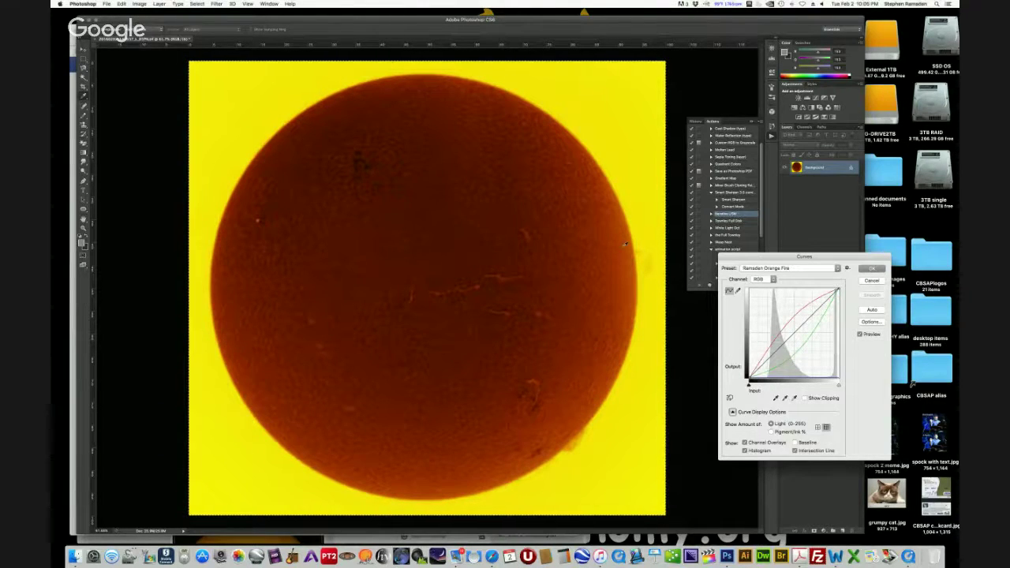
left_click(868, 269)
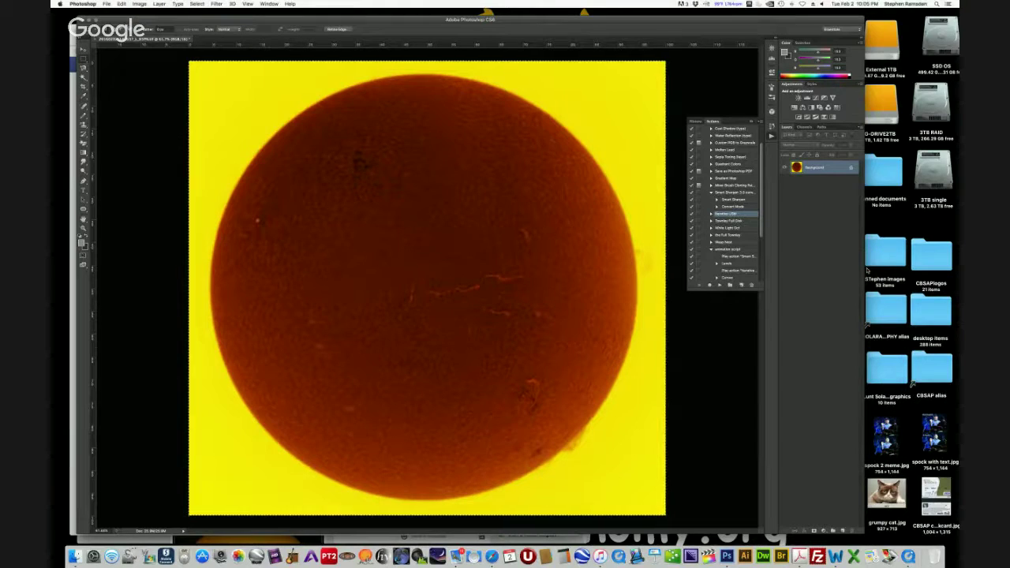
Try setting the Levels black point by sampling the yellow background beside the disk
left_click(139, 4)
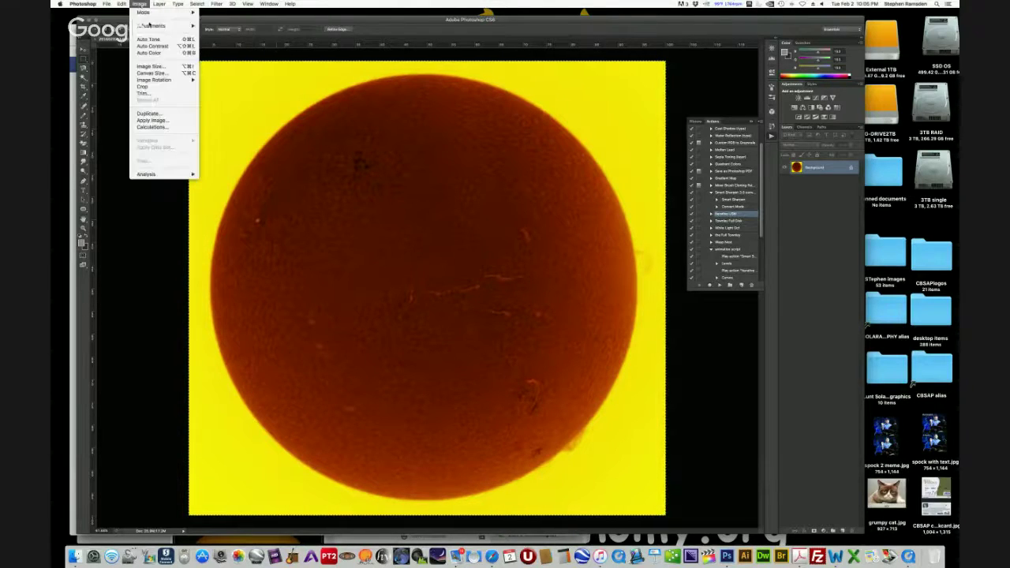
mouse_move(158, 26)
left_click(214, 32)
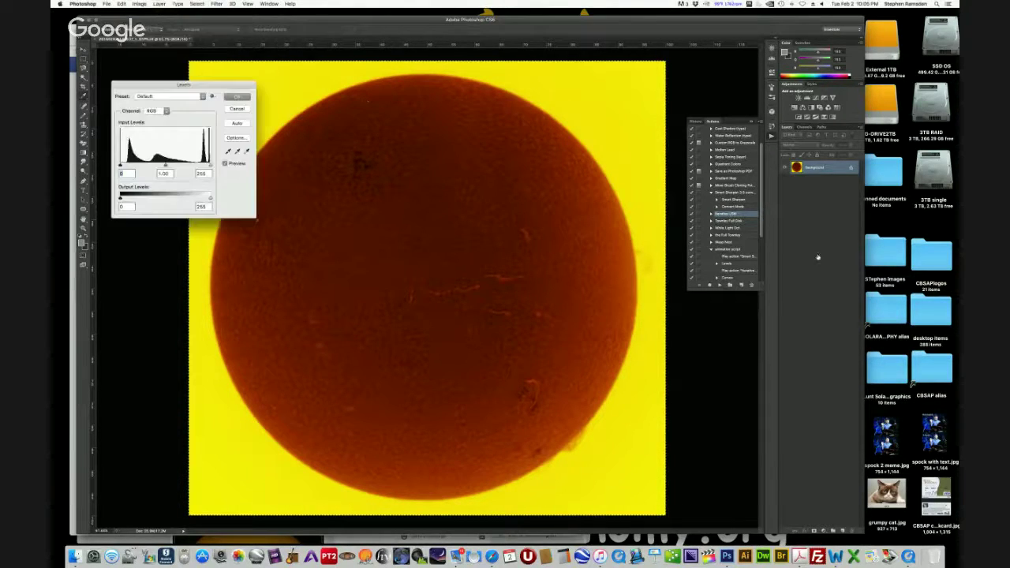
left_click_drag(186, 87, 761, 126)
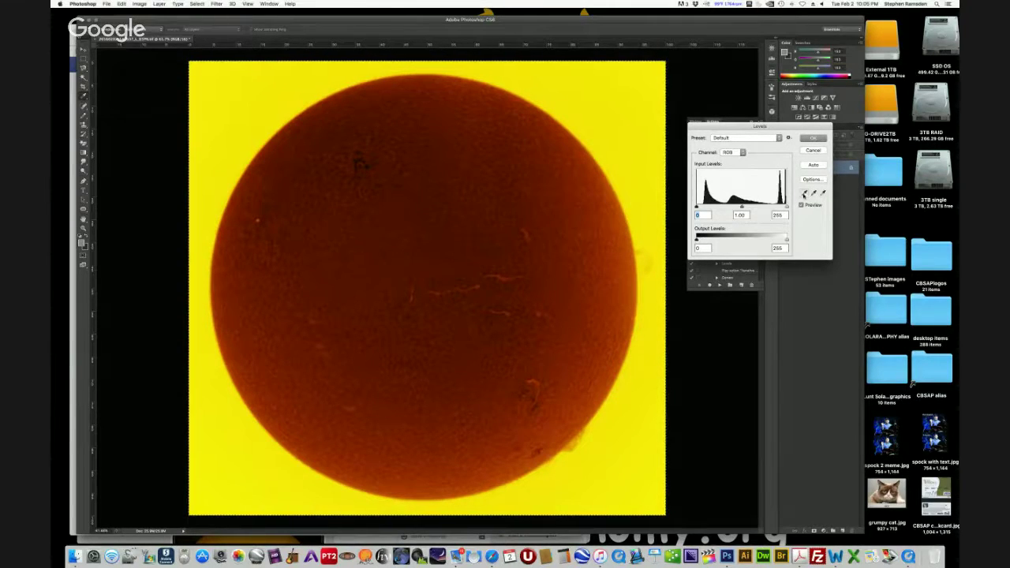
left_click(803, 194)
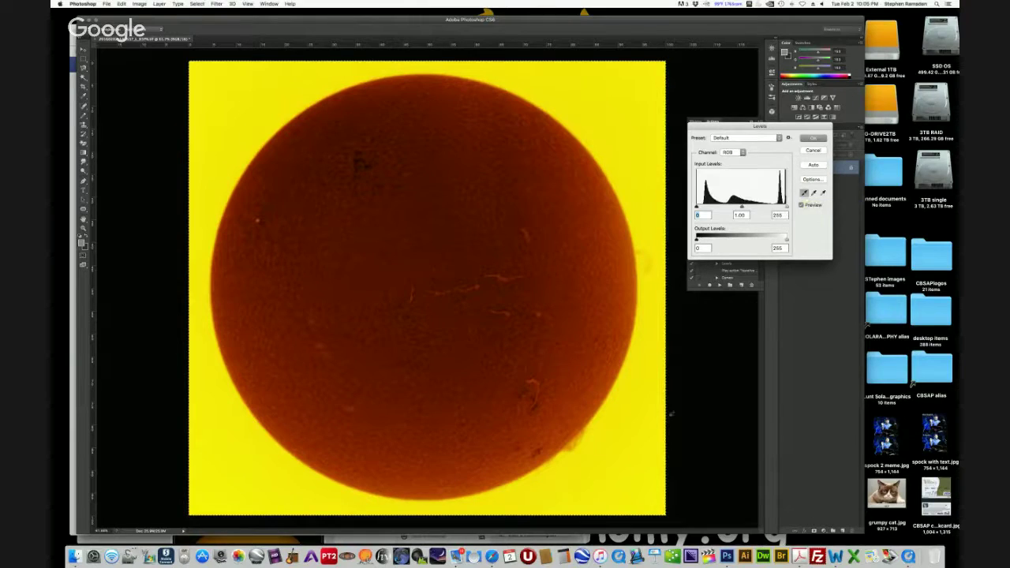
left_click(613, 462)
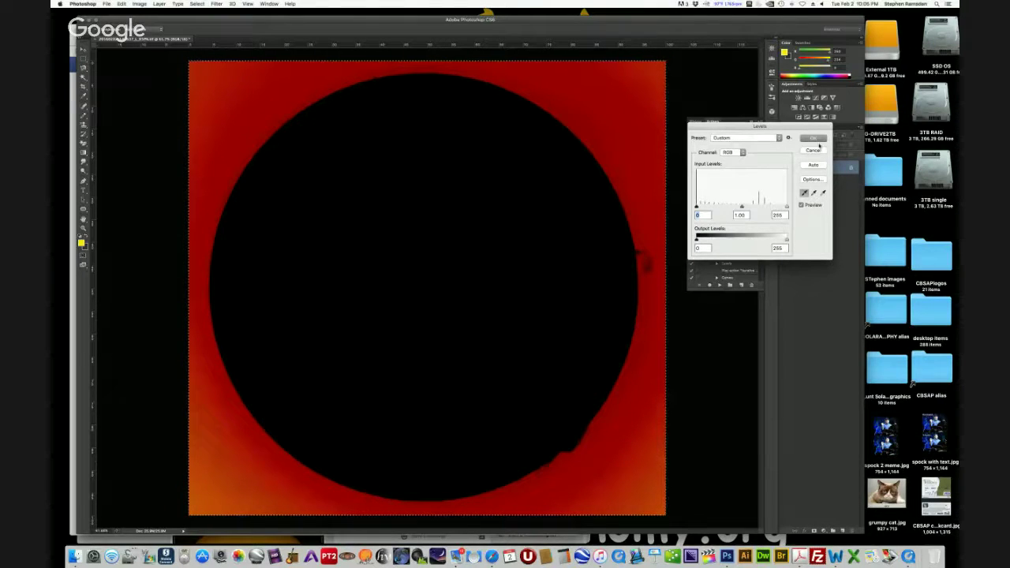
key("Return")
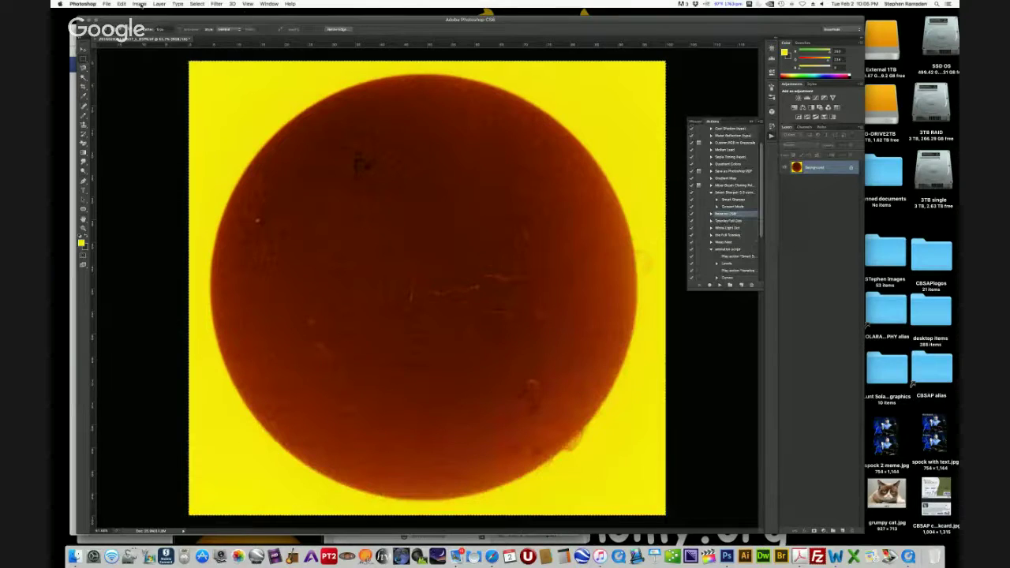
Invert the colors of the orange disk and its yellow background
left_click(139, 4)
mouse_move(158, 26)
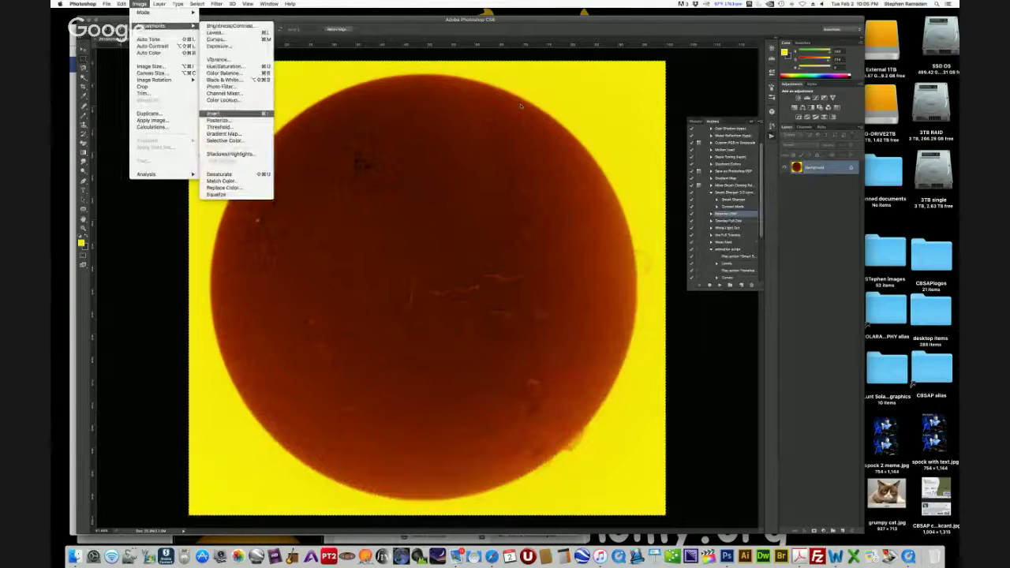
left_click(214, 114)
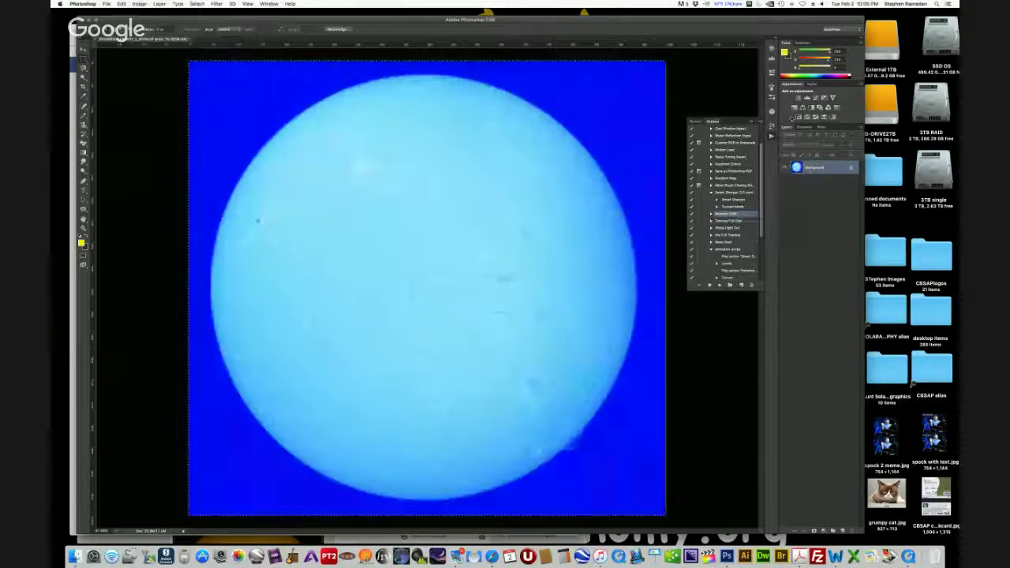
Undo the color inversion and the Orange Fire coloring to return to the dark grayscale disk
left_click(121, 4)
left_click(134, 25)
left_click(122, 4)
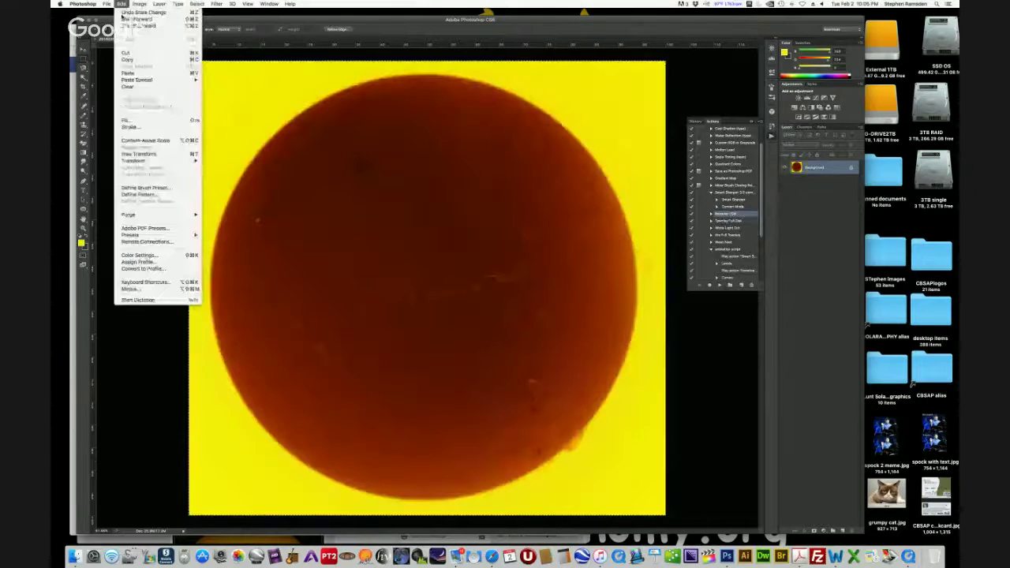
left_click(130, 155)
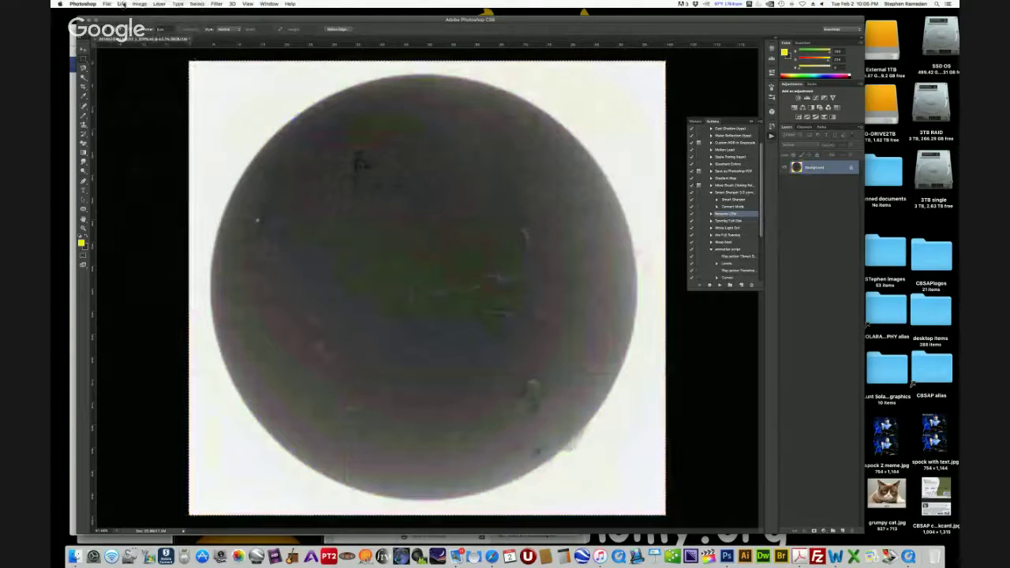
Invert the grayscale image so the disk turns light on a dark background
left_click(139, 4)
mouse_move(158, 28)
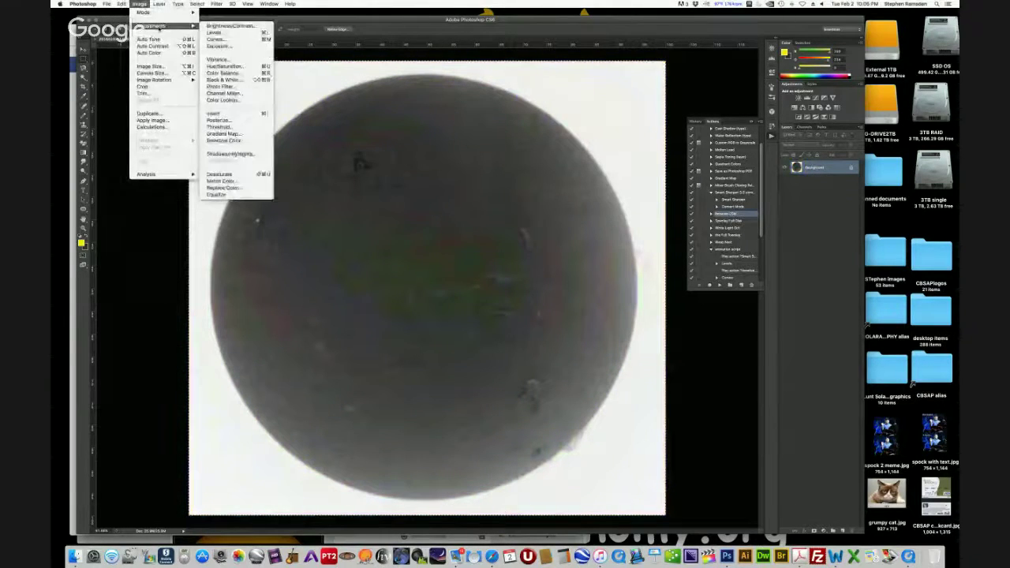
left_click(213, 113)
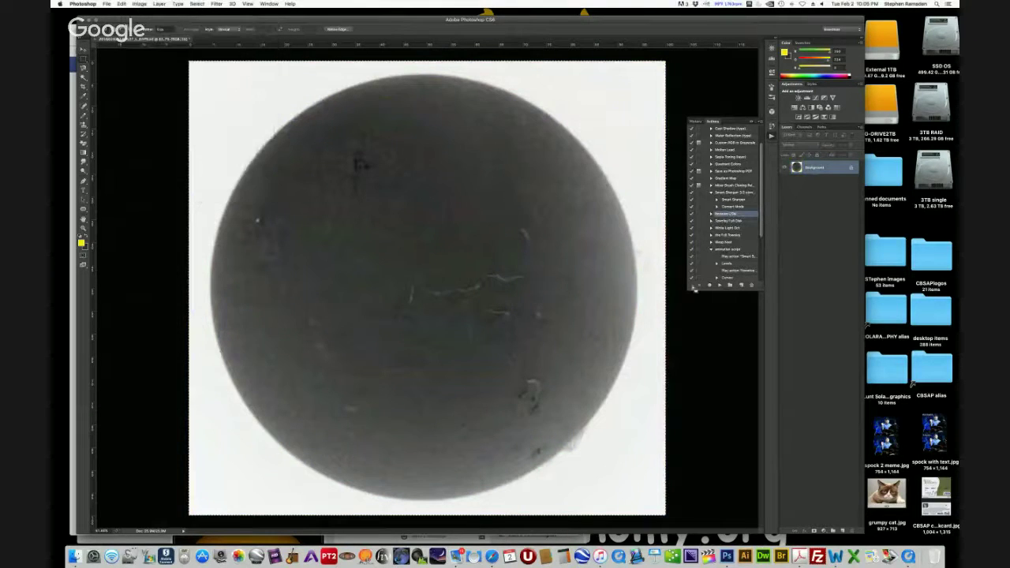
Set the Curves black point of the grayscale image by sampling the dark background beside the disk
left_click(142, 4)
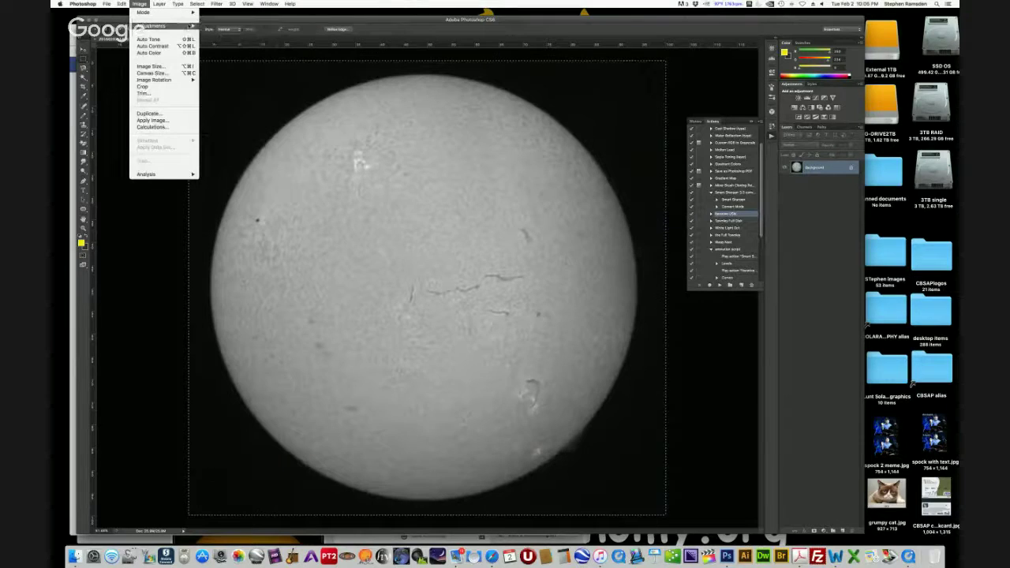
mouse_move(158, 26)
left_click(225, 44)
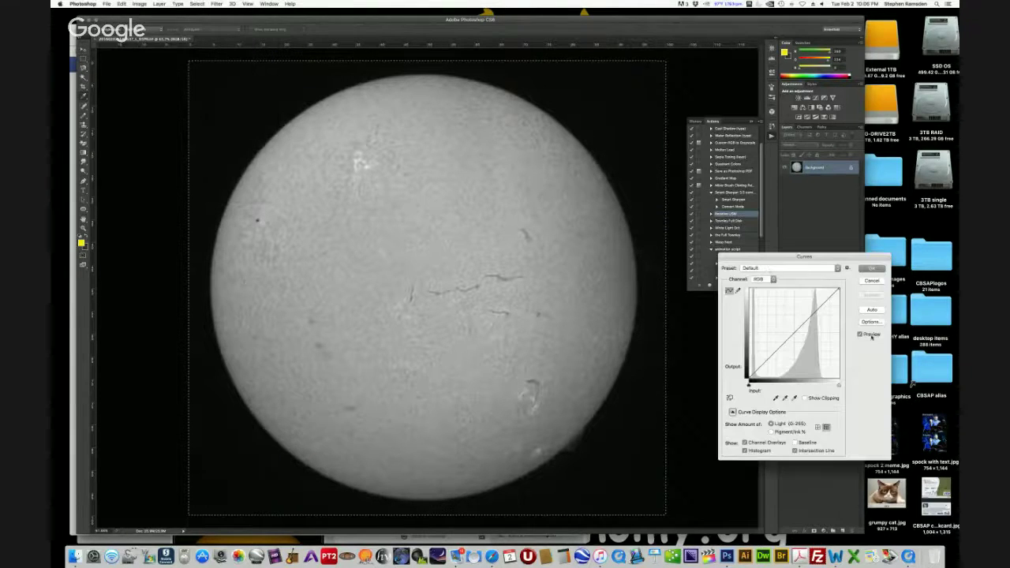
left_click(776, 399)
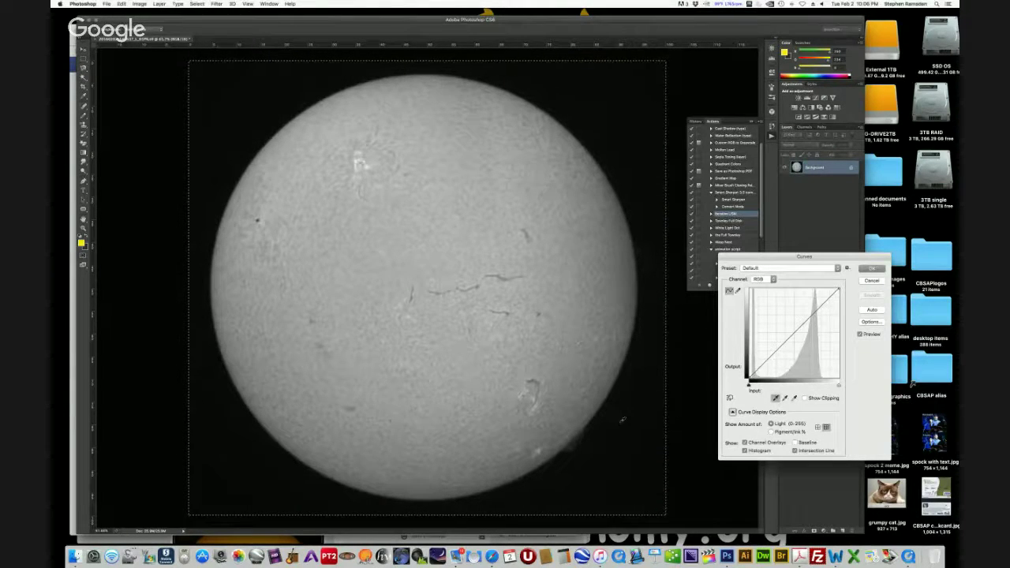
left_click(623, 420)
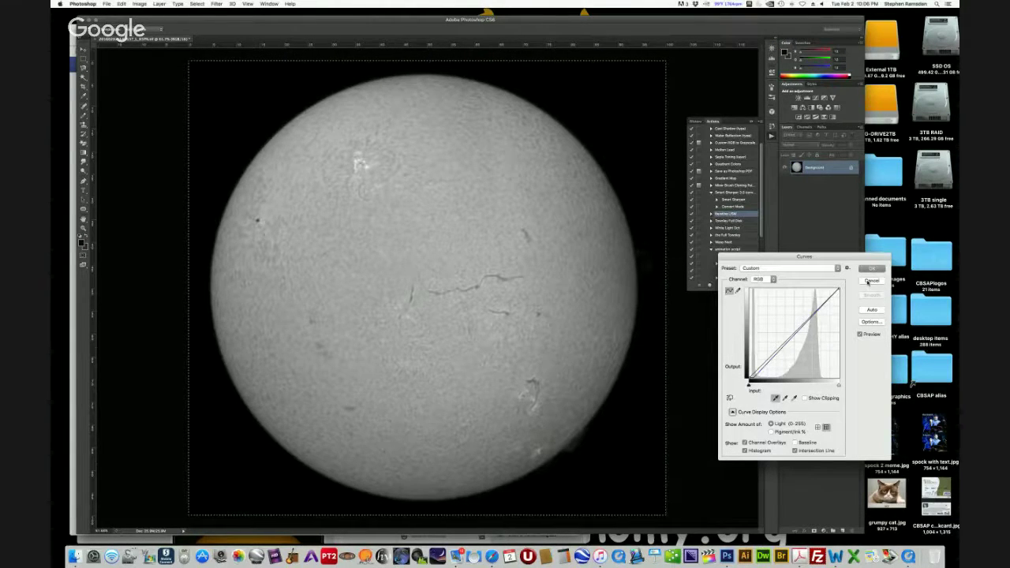
left_click(862, 269)
Preview the Bright Orange Curves preset on the grayscale disk, but apply the Orange Fire preset instead
left_click(142, 4)
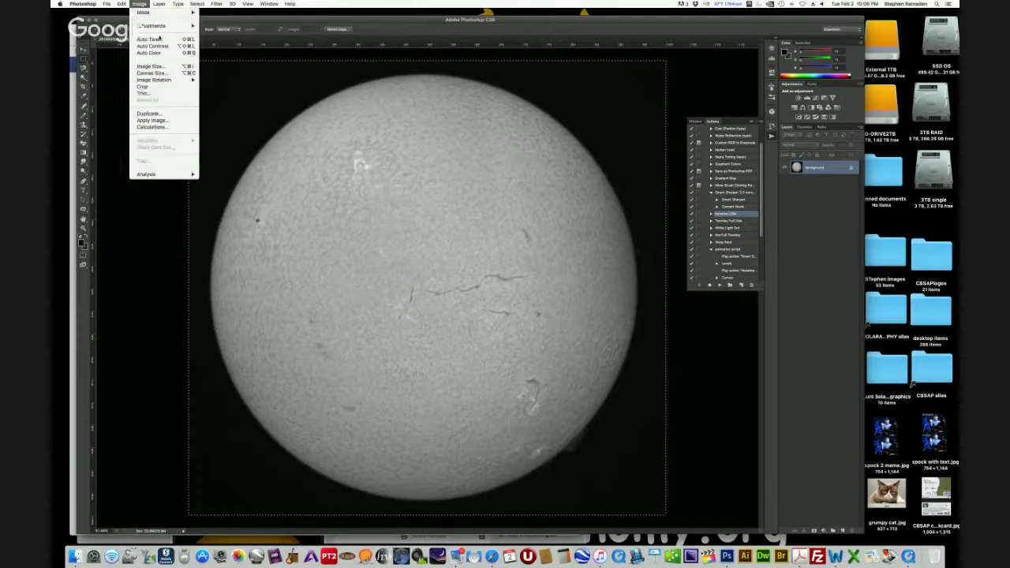
mouse_move(170, 25)
left_click(216, 39)
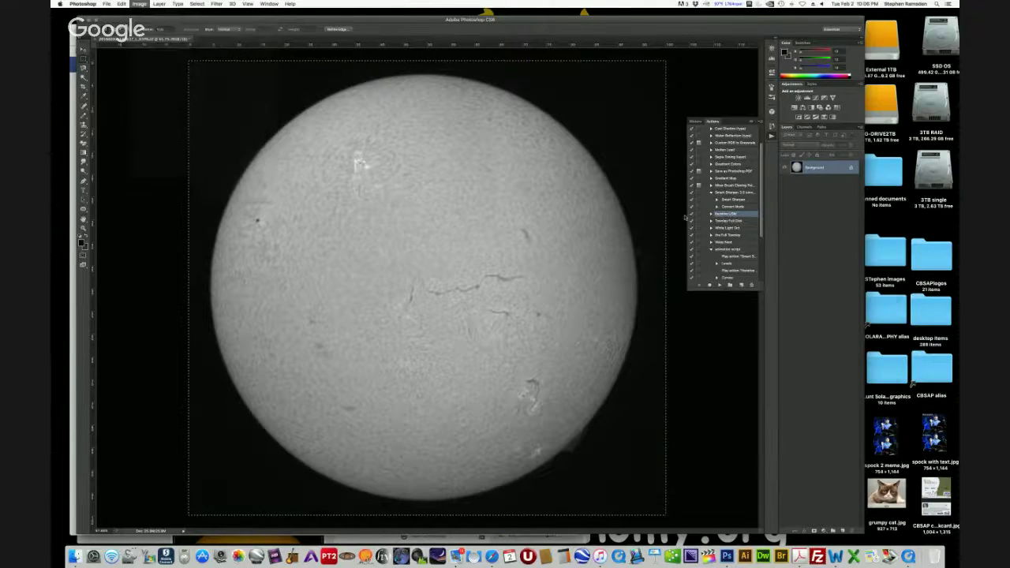
left_click(770, 271)
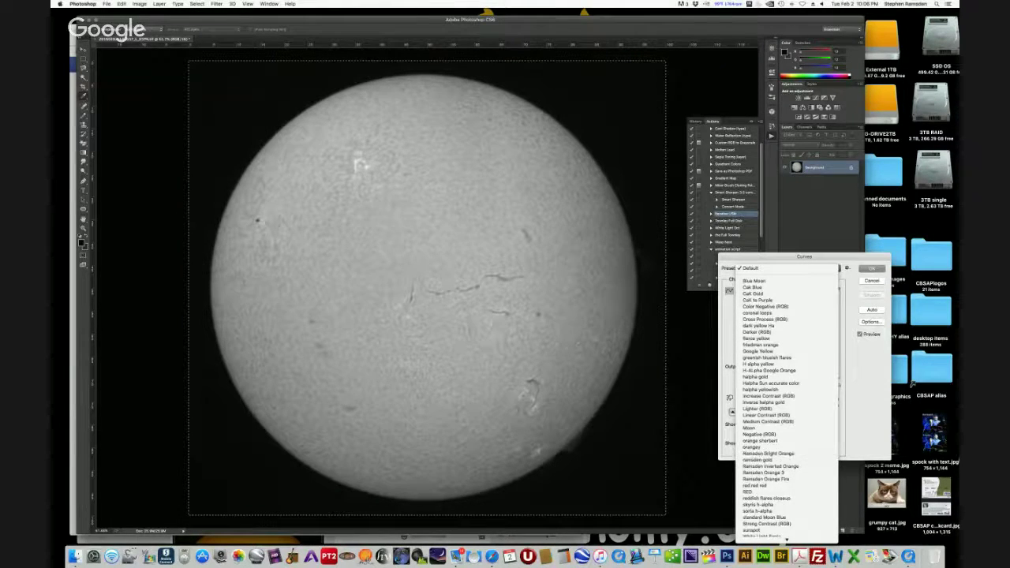
left_click(764, 455)
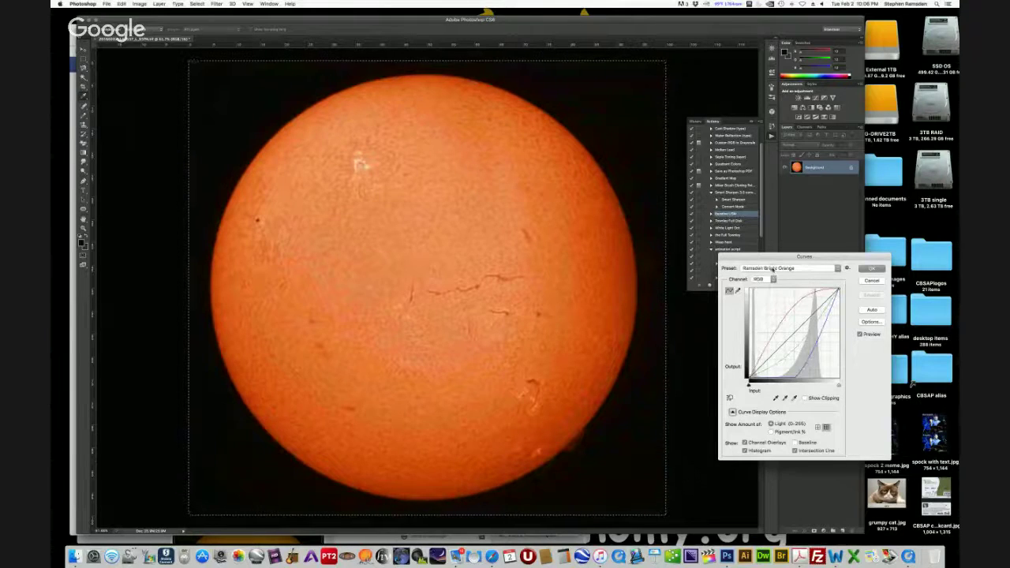
left_click(772, 269)
left_click(834, 294)
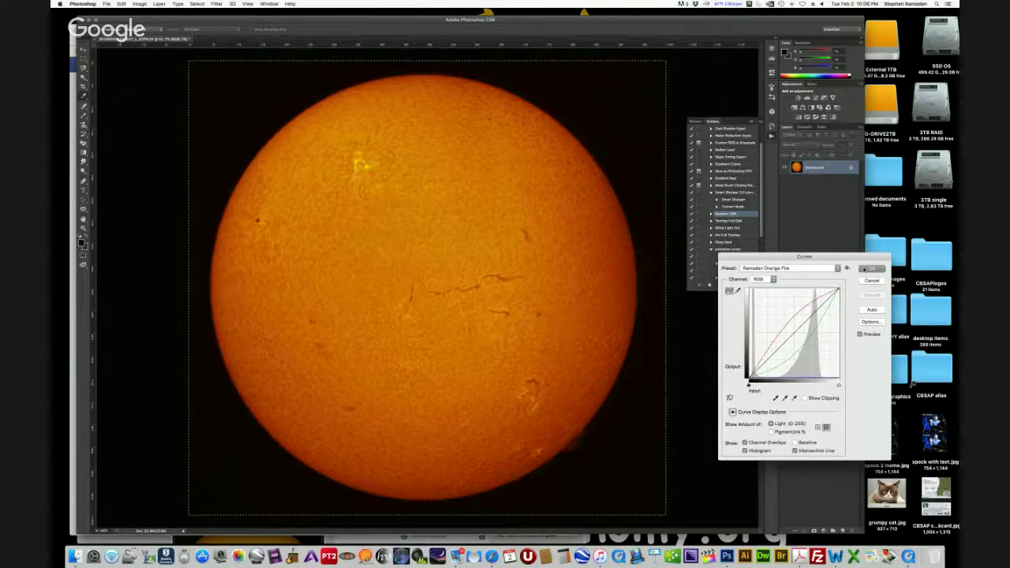
left_click(871, 269)
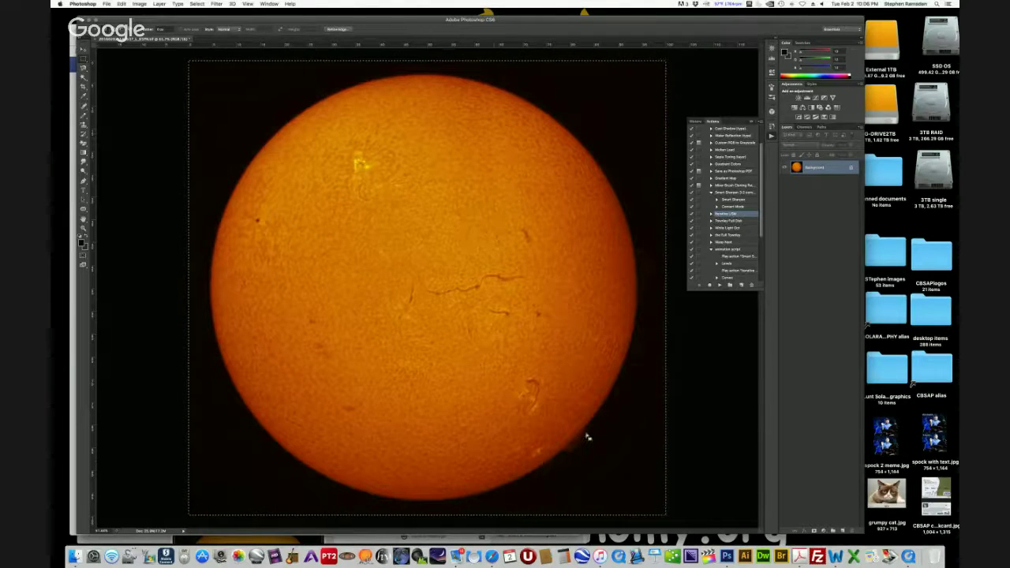
Try brightening the orange disk by lowering the white input level in Levels
left_click(146, 4)
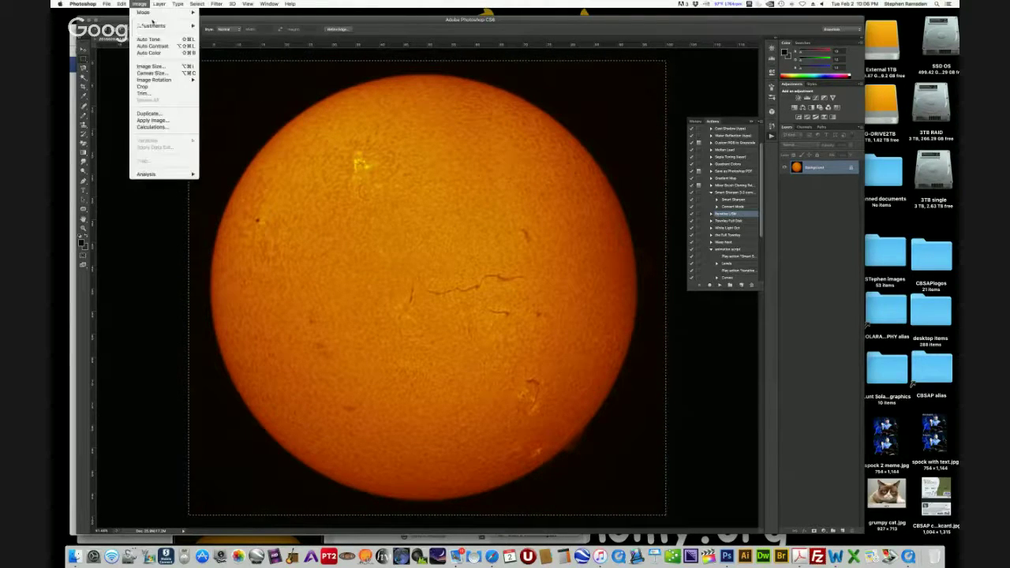
mouse_move(157, 26)
left_click(229, 26)
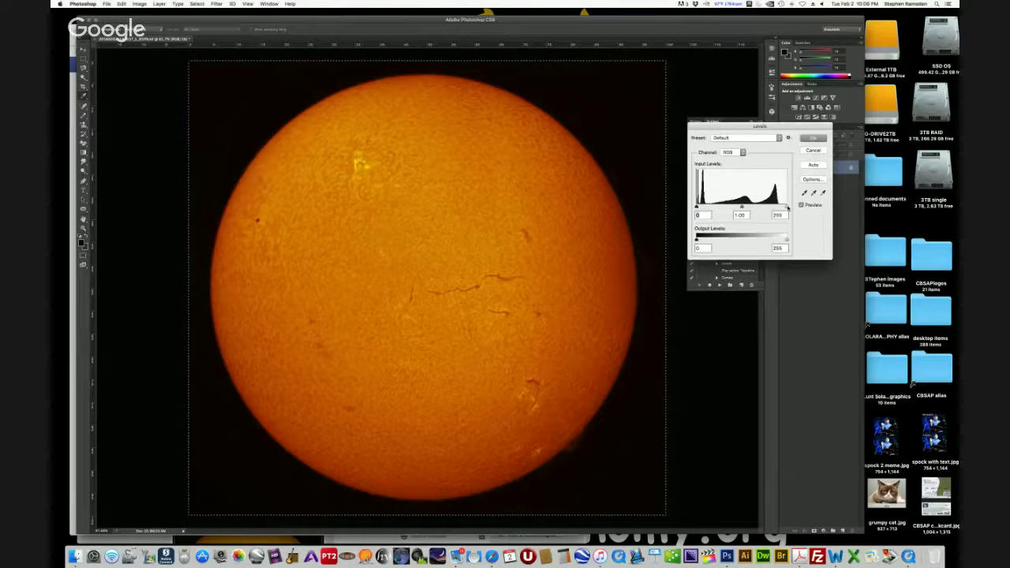
left_click_drag(784, 206, 727, 208)
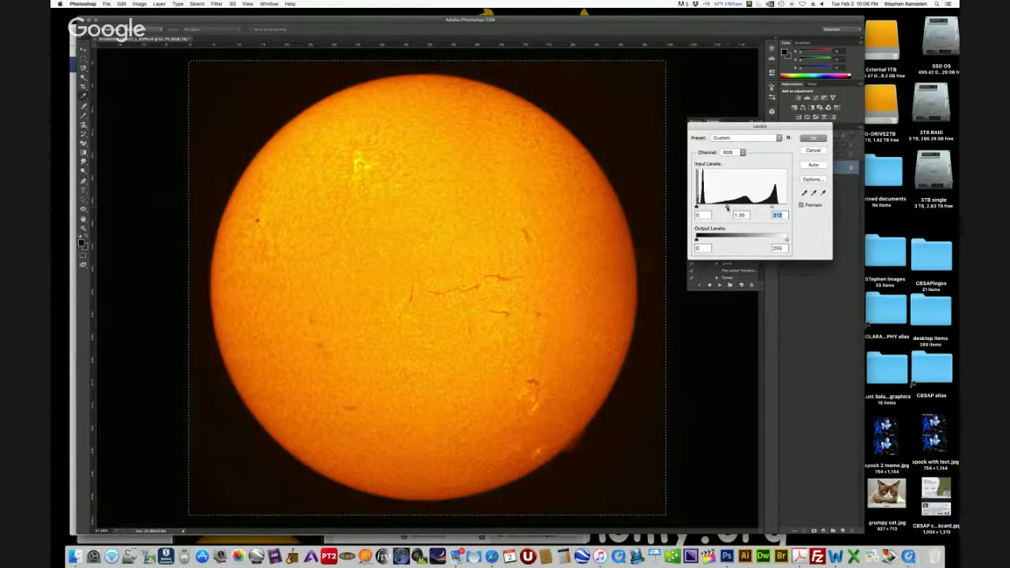
left_click(726, 207)
left_click(820, 151)
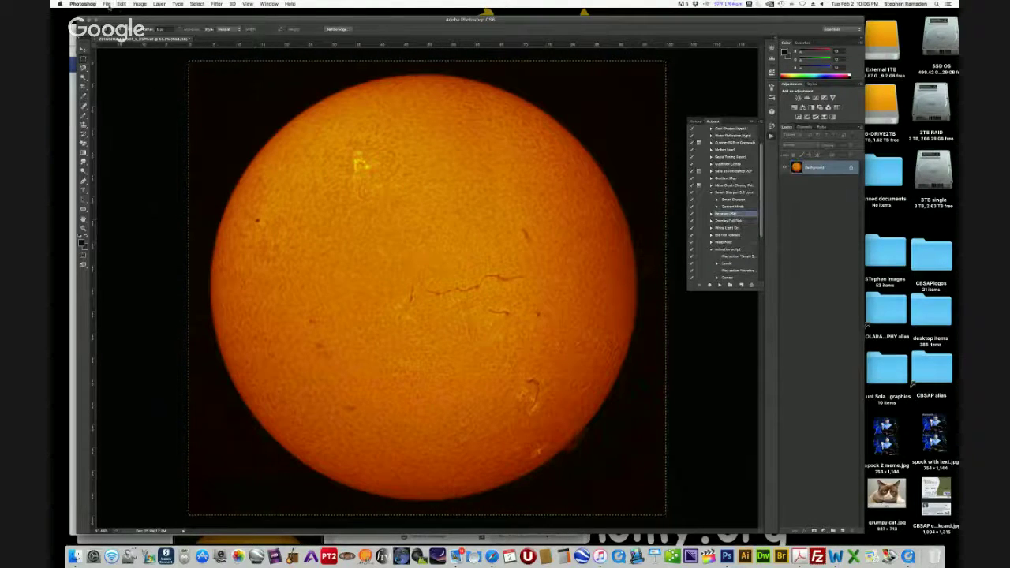
Revert the image to its last saved grayscale version
left_click(107, 4)
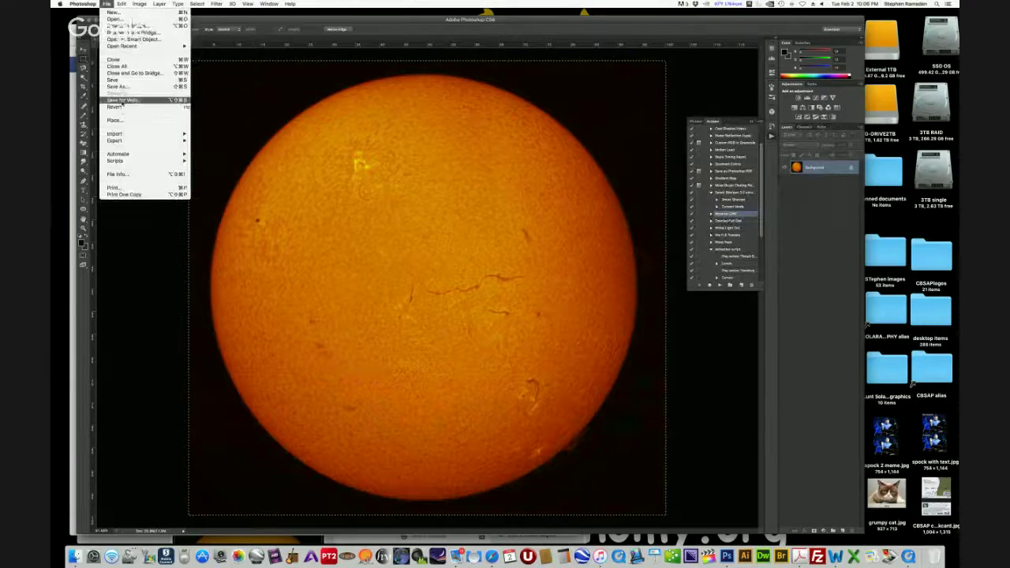
left_click(122, 108)
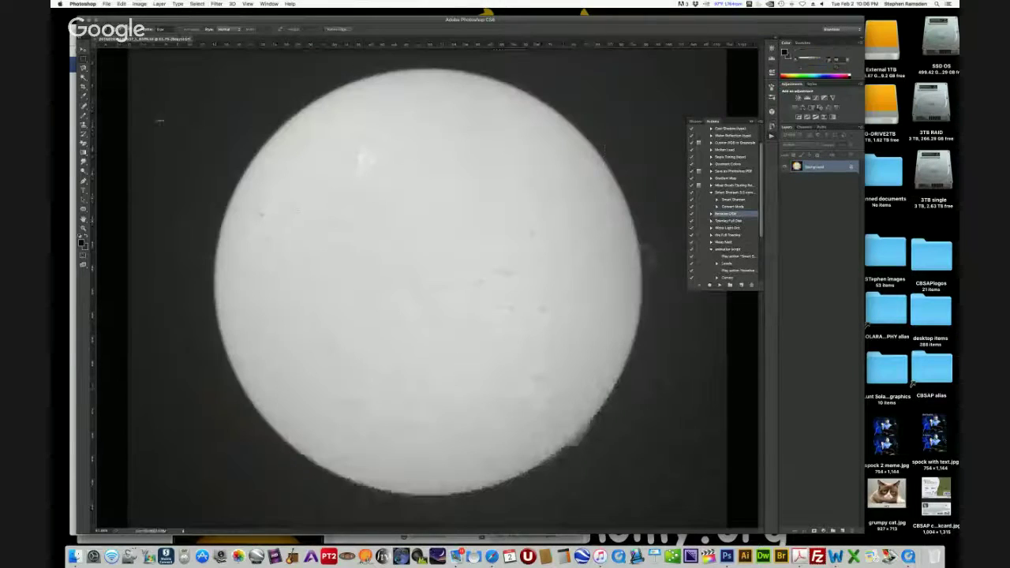
left_click(108, 4)
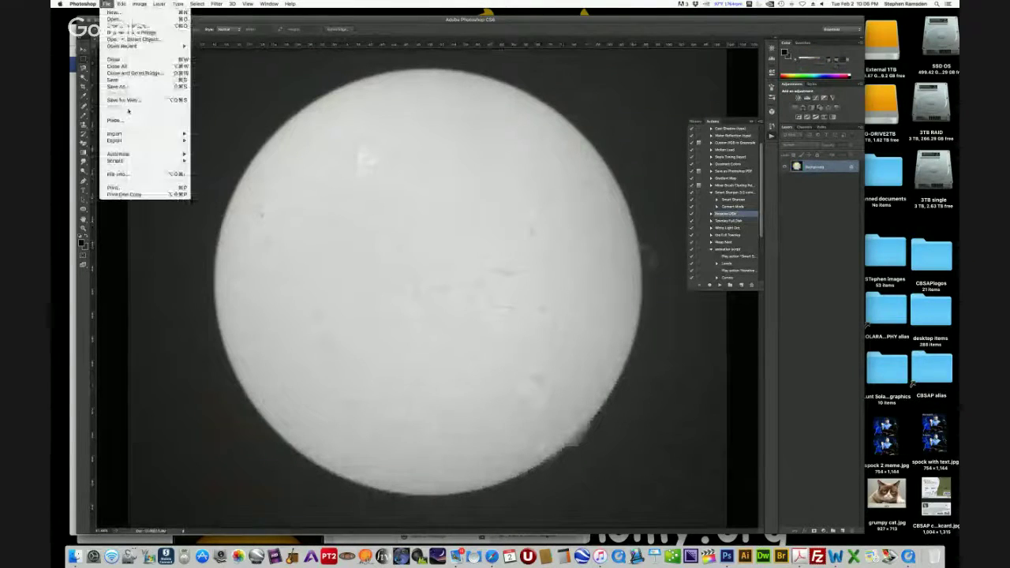
left_click(195, 63)
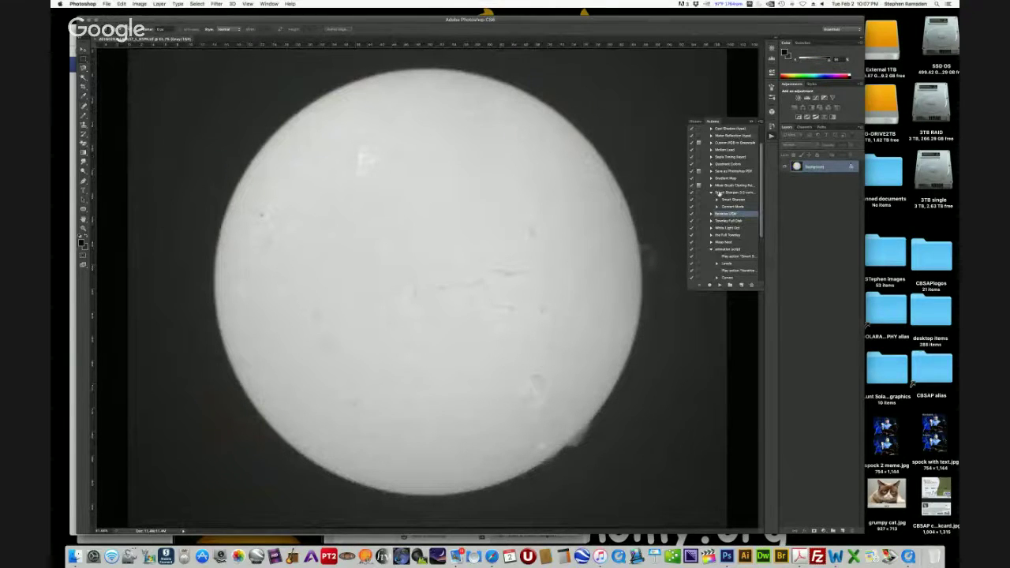
Collapse the expanded Smart Sharpen and animation script actions, and run the Smart Sharpen action on the image
left_click(711, 193)
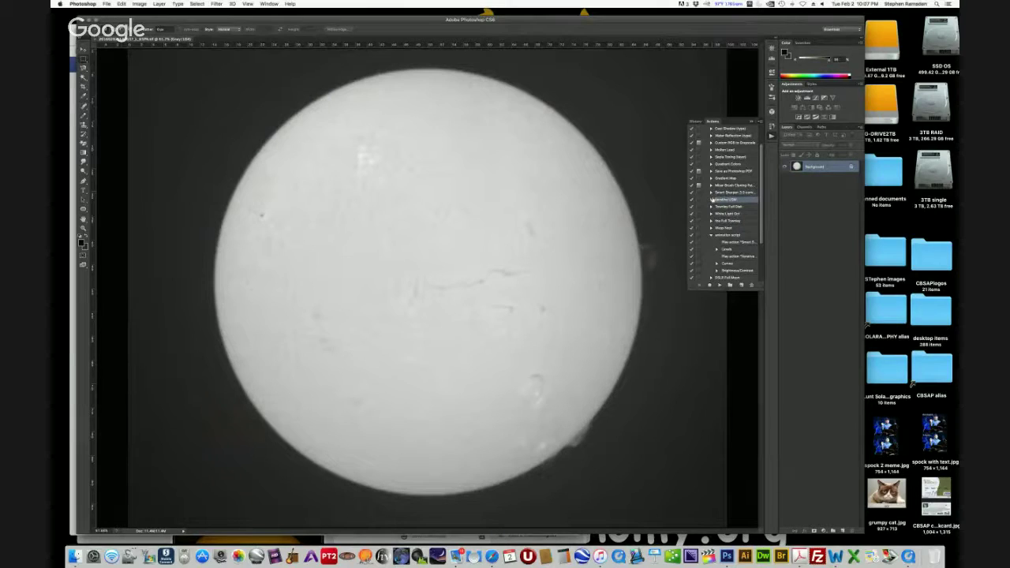
left_click(710, 235)
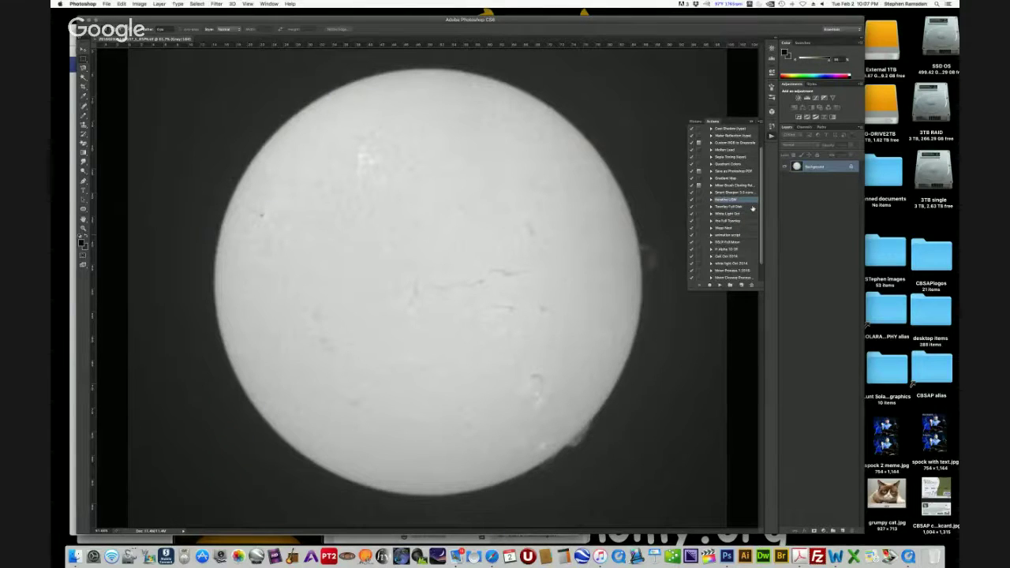
left_click(733, 192)
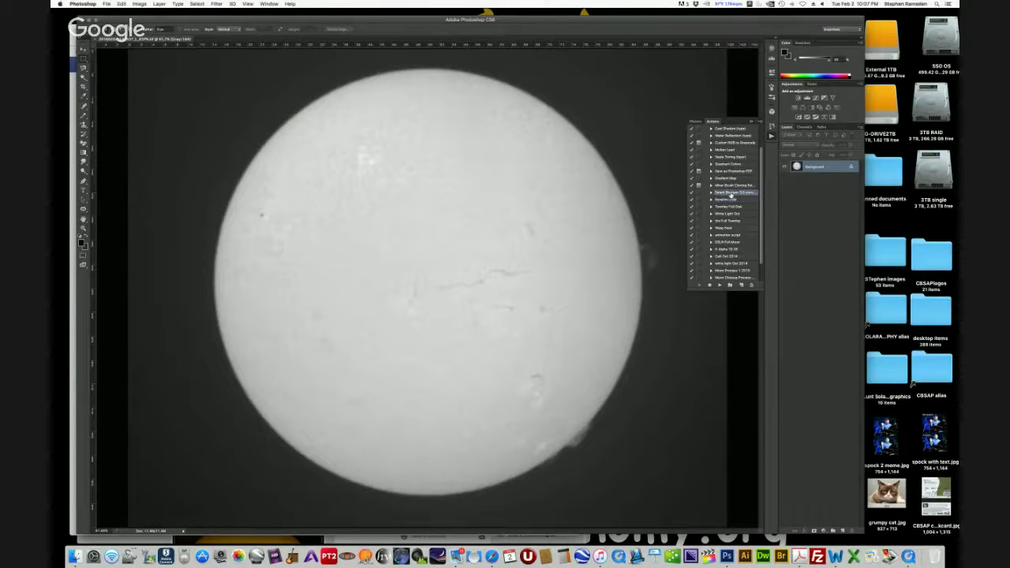
left_click(719, 287)
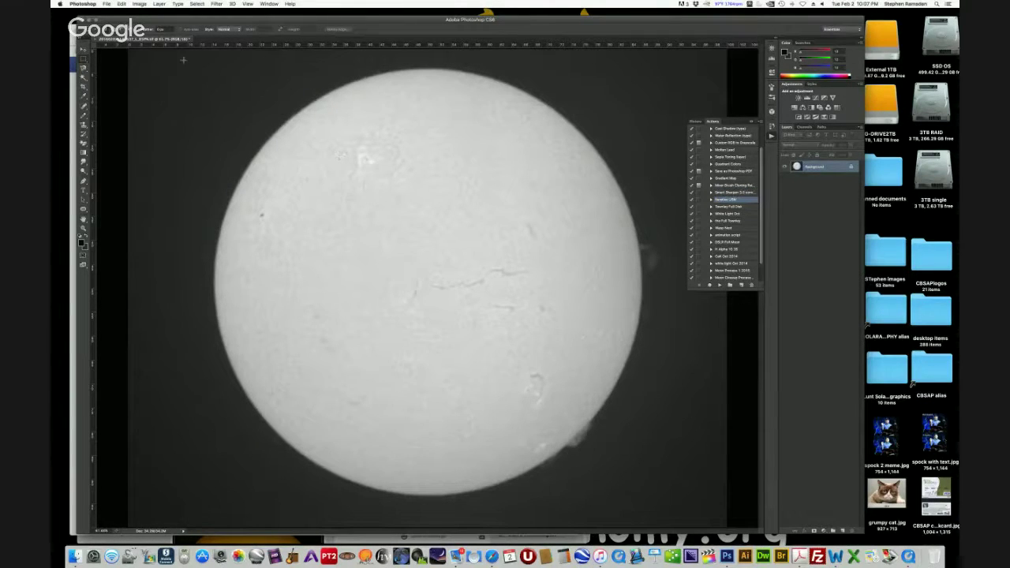
Select a nearly square area enclosing the whole solar disk and crop the image to it
left_click_drag(194, 55, 675, 506)
left_click(142, 4)
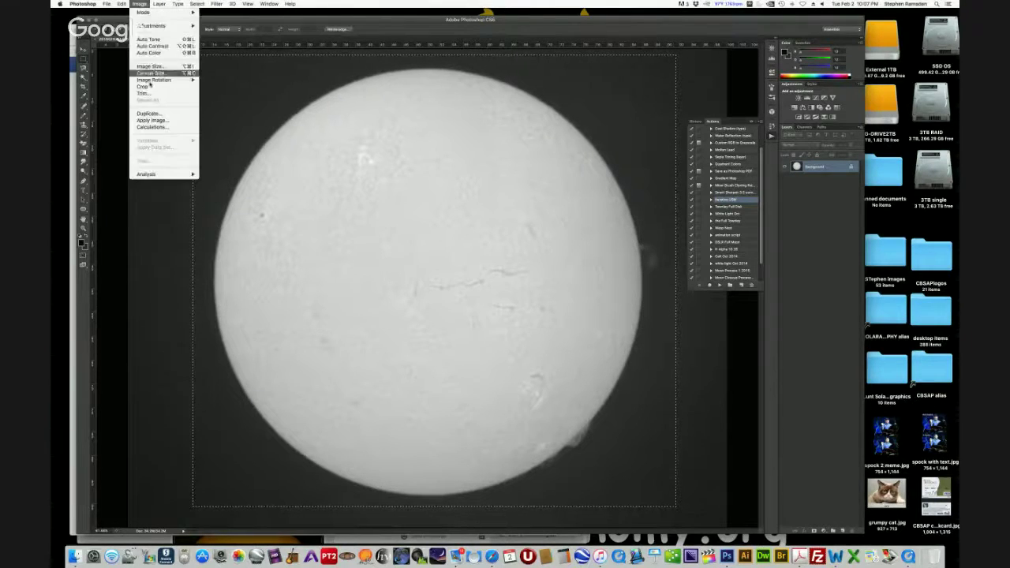
left_click(150, 77)
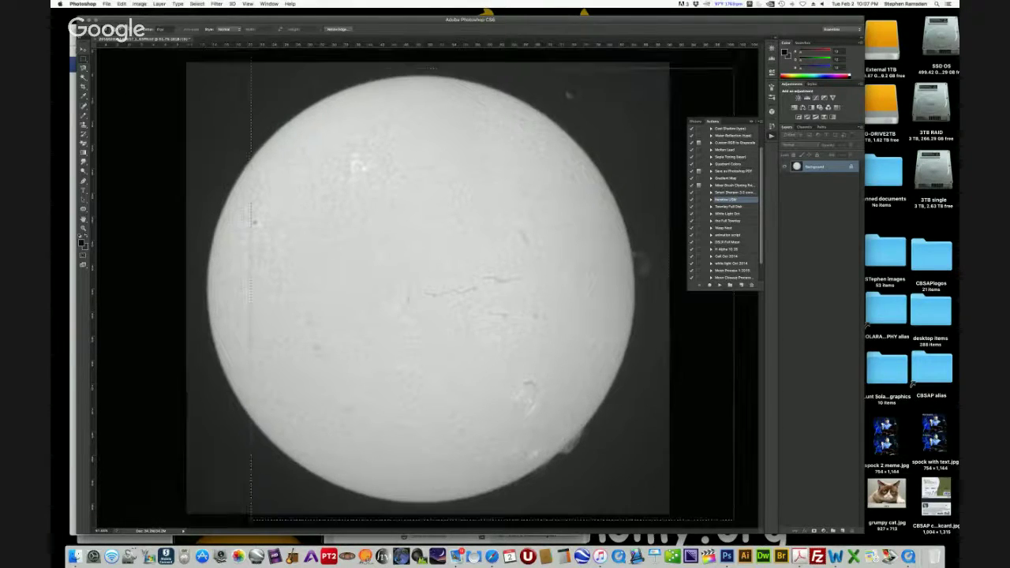
Adjust the cropped image with Levels, setting the black input to 43 and the midtones to 1.14
left_click(139, 4)
mouse_move(158, 25)
left_click(215, 32)
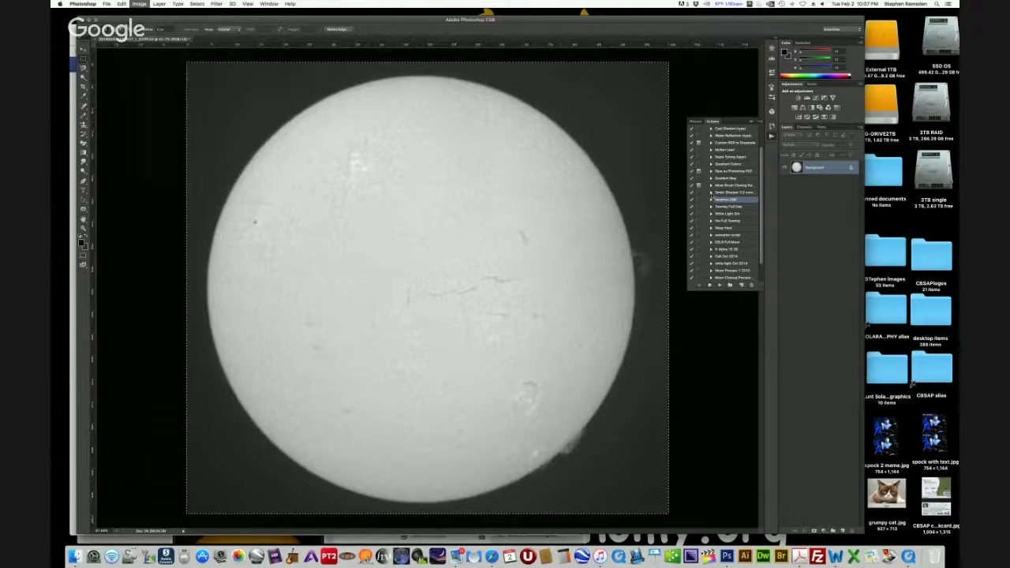
left_click_drag(743, 207, 704, 208)
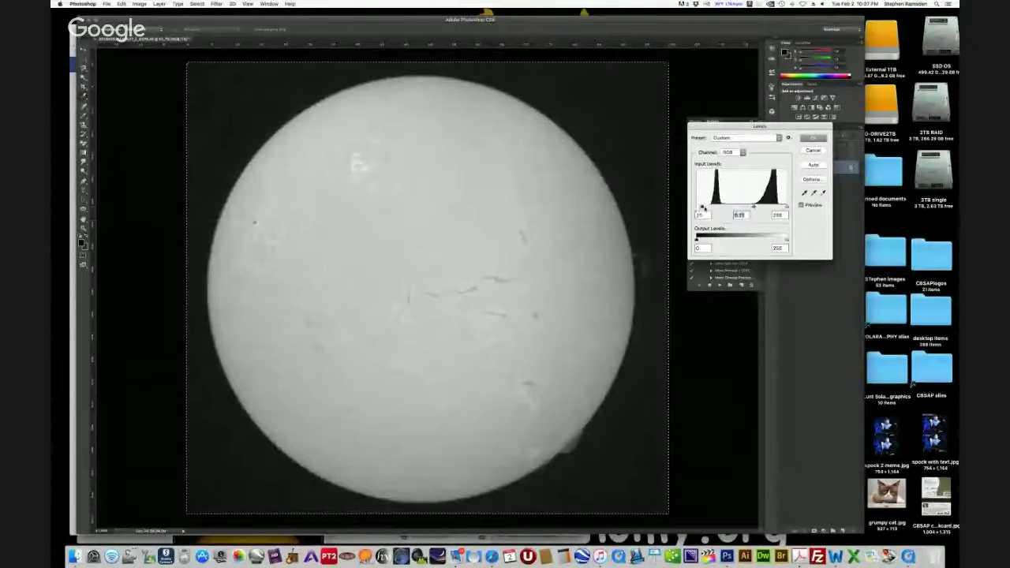
left_click_drag(787, 208, 760, 207)
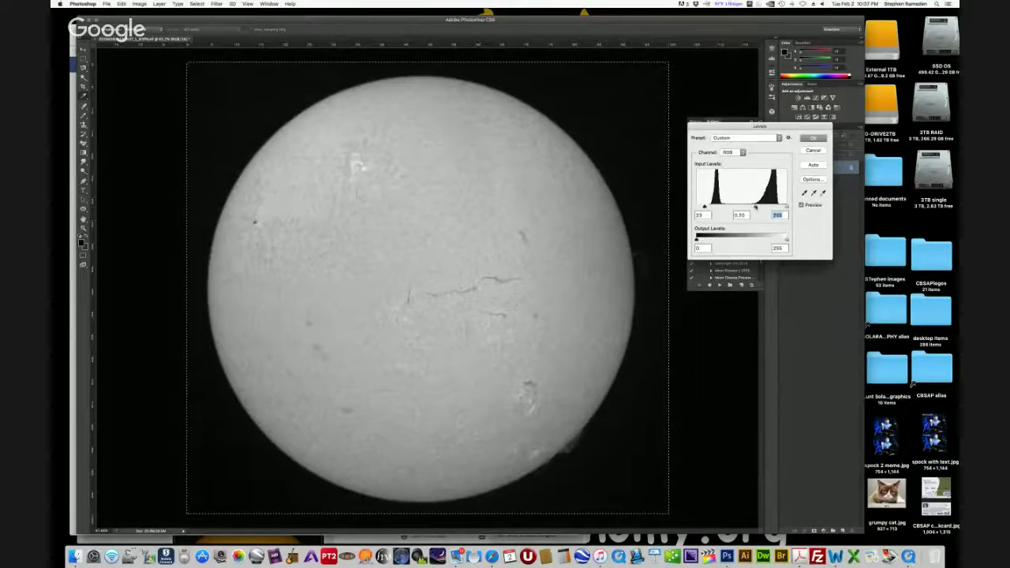
mouse_move(757, 208)
left_mouse_down()
mouse_move(712, 208)
mouse_move(747, 207)
left_mouse_up()
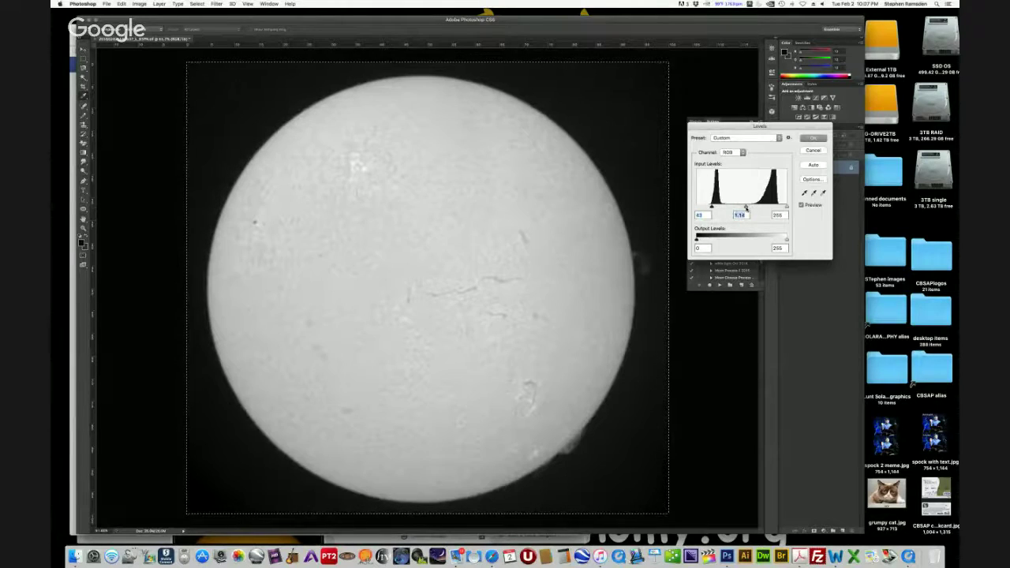
left_click(815, 139)
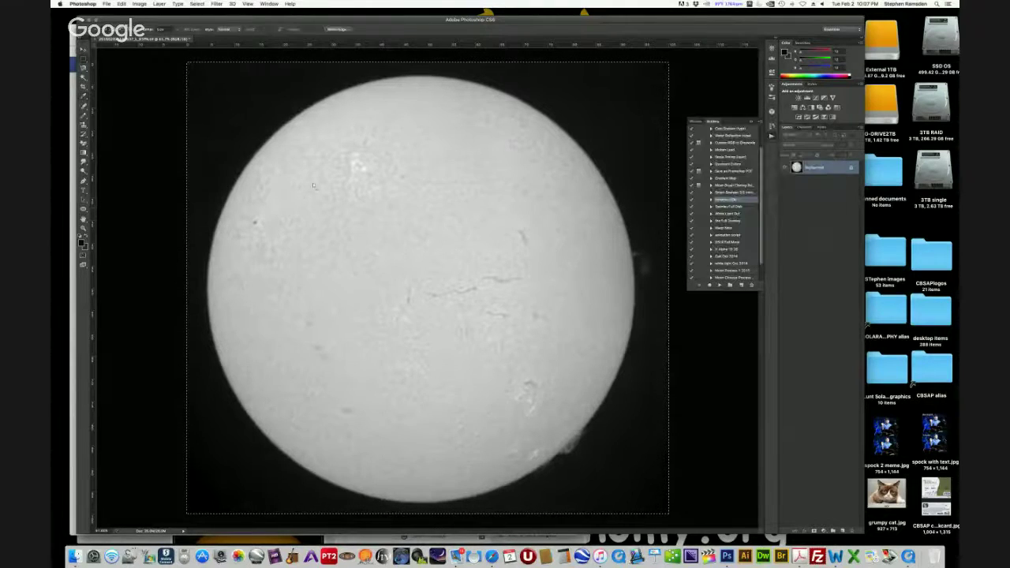
Colorize the grayscale disk with the Orange Fire Curves preset
left_click(140, 4)
mouse_move(158, 29)
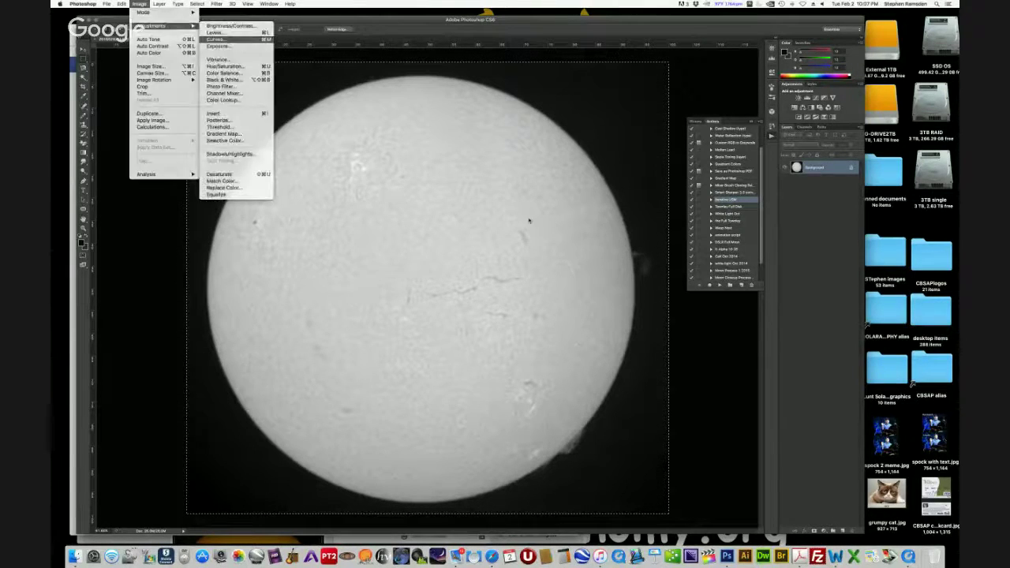
left_click(225, 45)
left_click(755, 271)
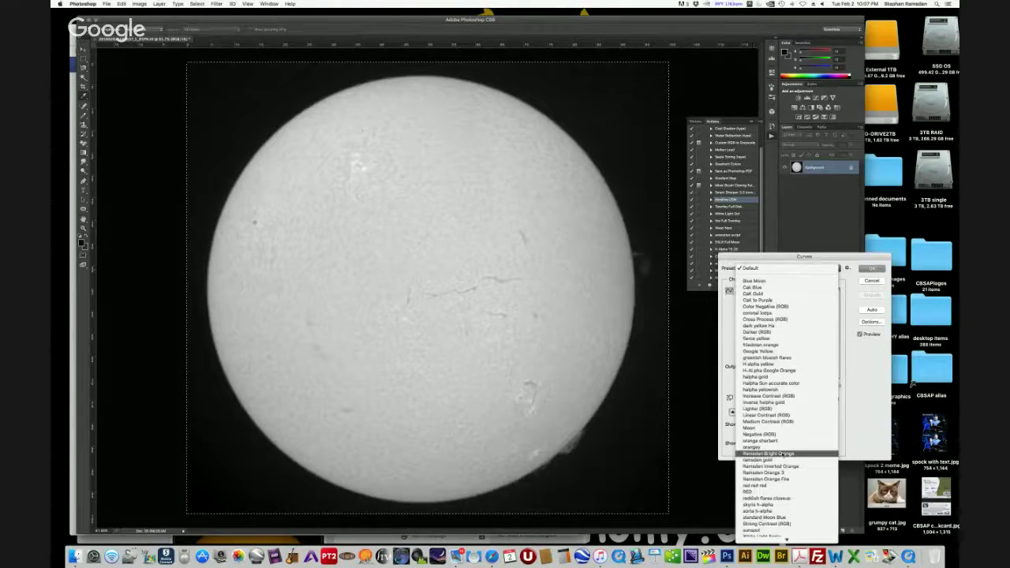
left_click(765, 479)
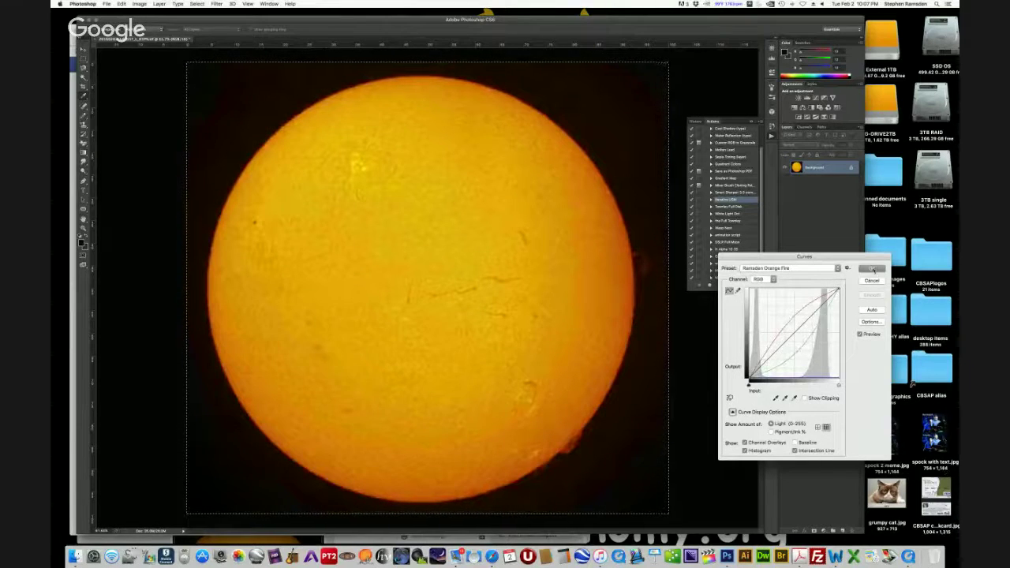
left_click(872, 269)
Brighten the colorized disk with a Brightness/Contrast adjustment
left_click(139, 4)
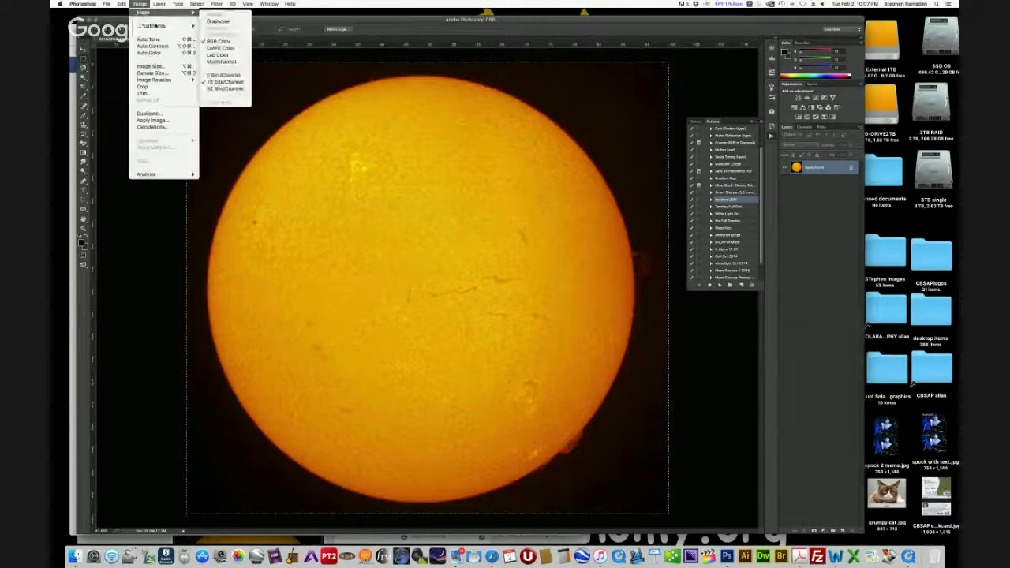
mouse_move(155, 26)
left_click(228, 26)
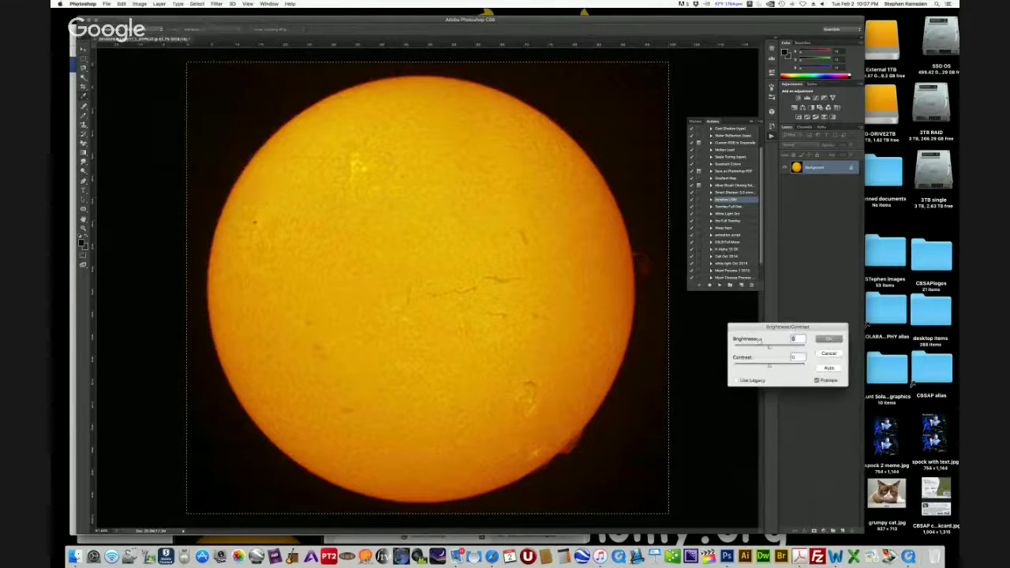
left_click_drag(768, 348, 765, 369)
left_click(829, 339)
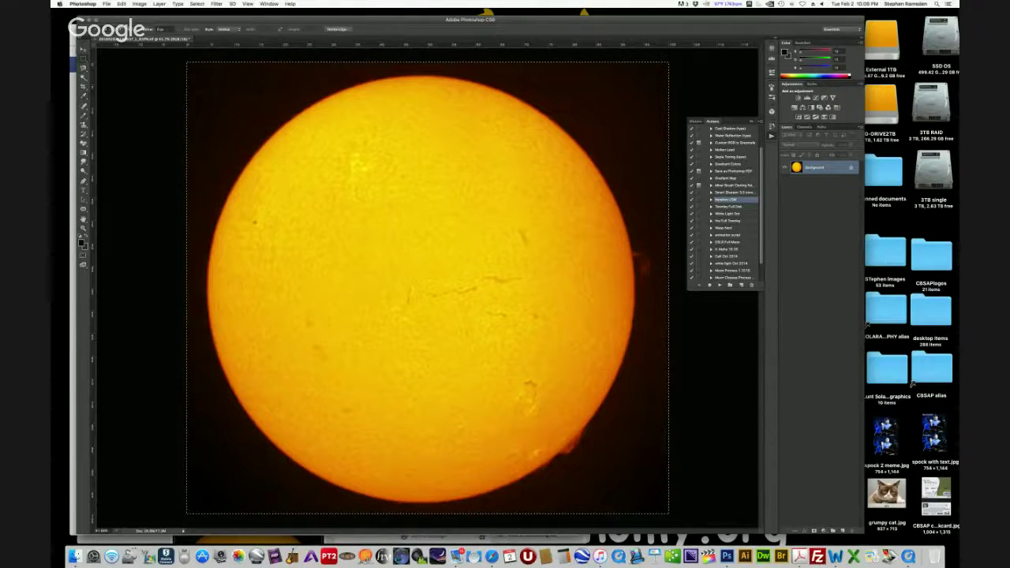
Save a JPEG copy of the colorized solar disk to the Desktop at maximum quality 12 with the progressive format option
left_click(107, 3)
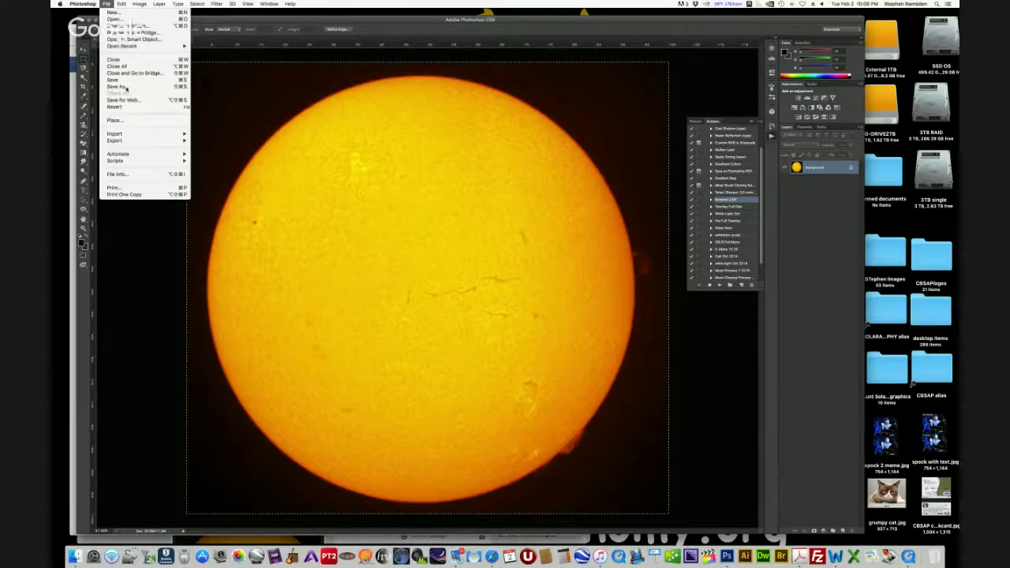
left_click(119, 82)
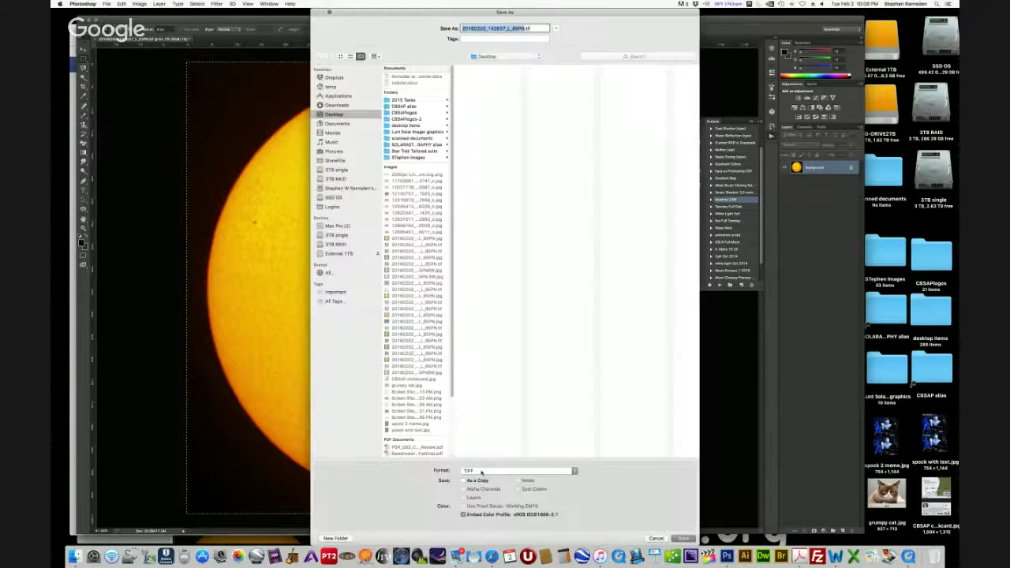
left_click(483, 471)
left_click(470, 420)
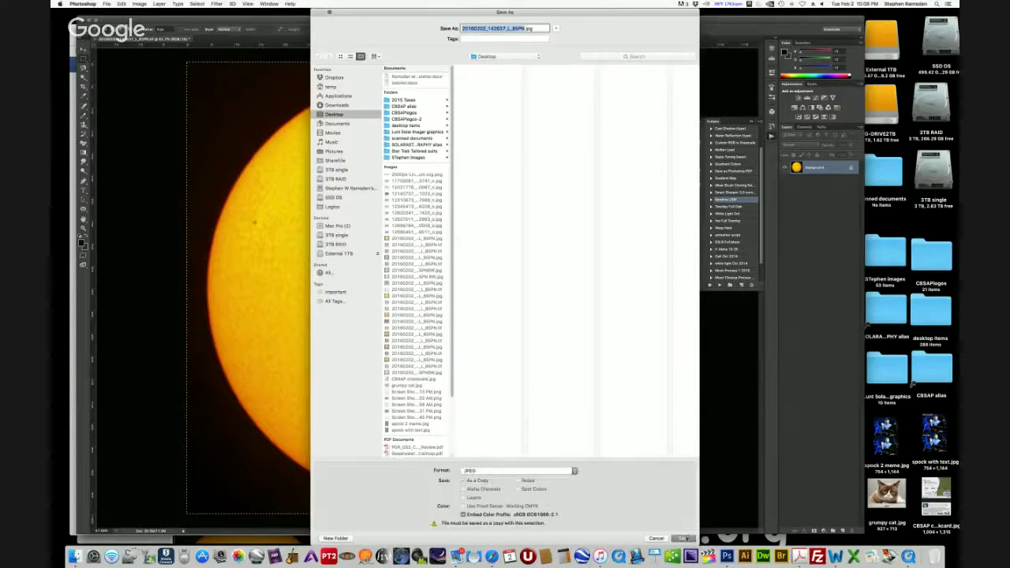
key("Return")
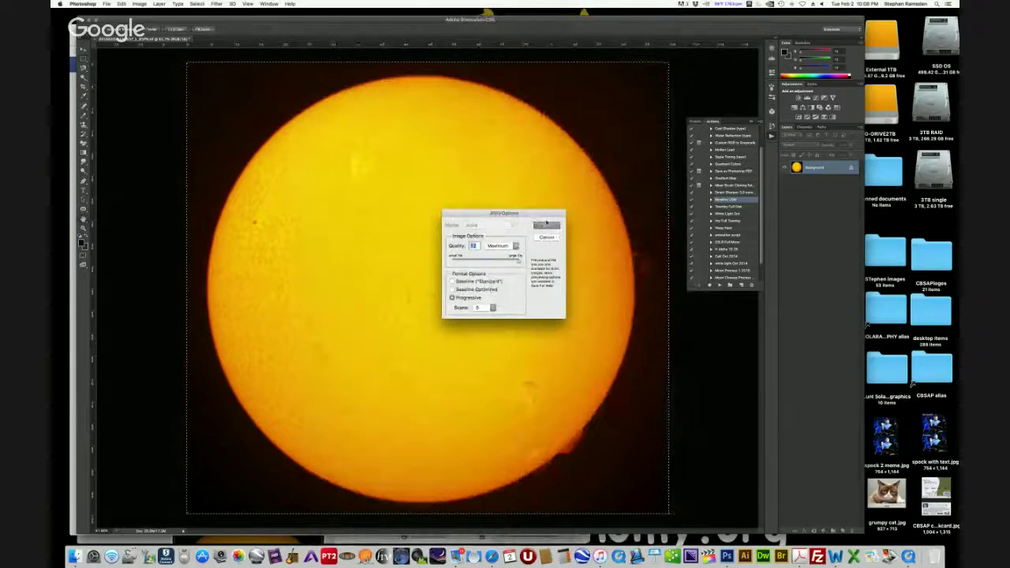
left_click(546, 225)
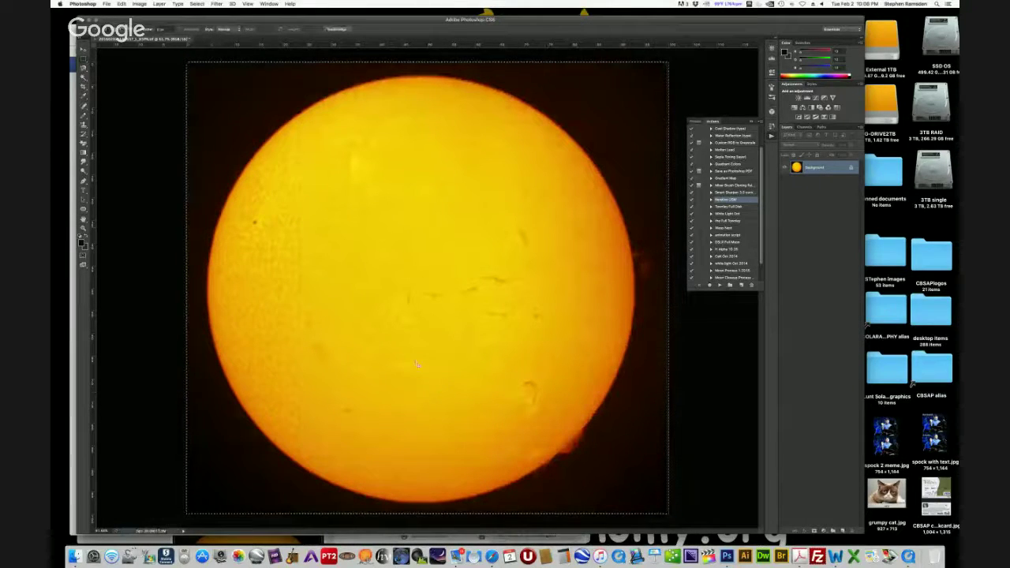
Close the TIFF document without saving its changes and exit Photoshop
left_click(95, 39)
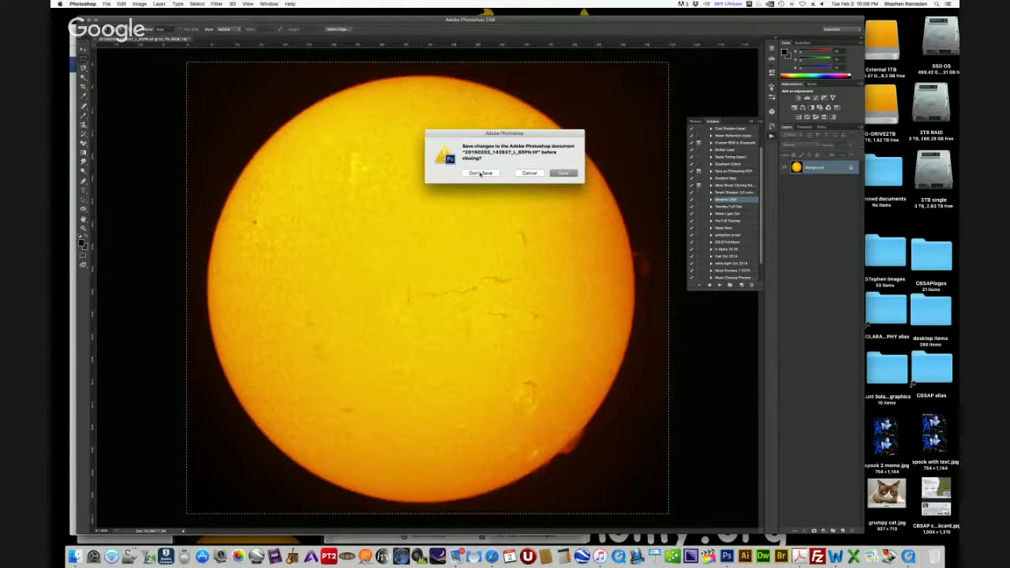
left_click(478, 173)
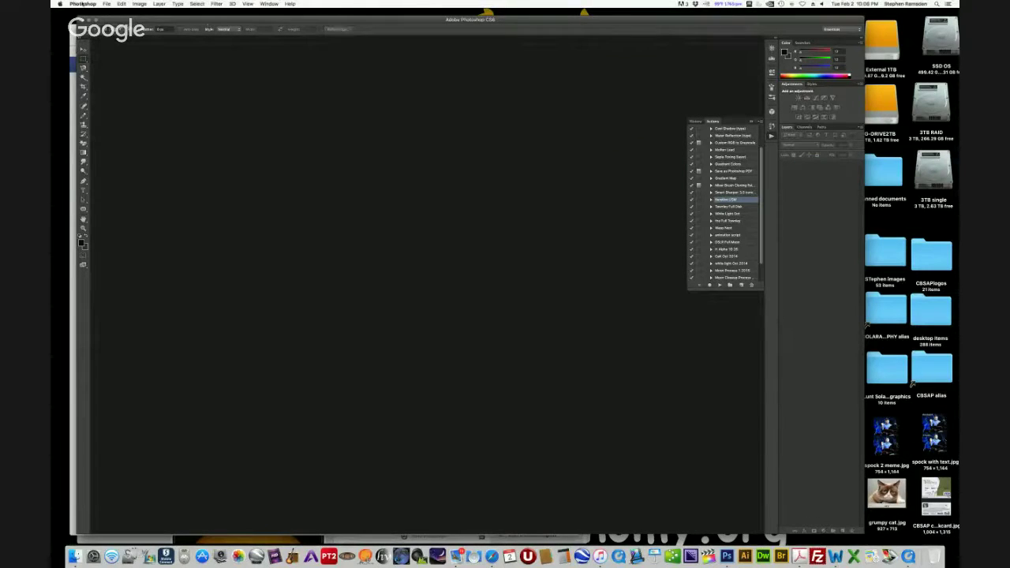
left_click(82, 4)
left_click(229, 125)
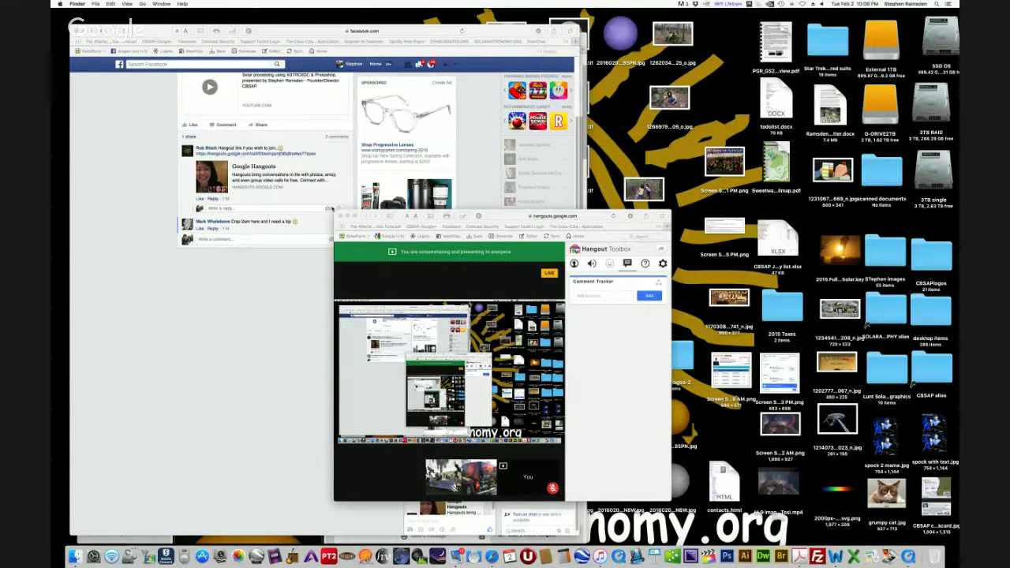
Bring the Google Hangouts browser window forward, enlarge it and reposition it over the Facebook window
left_click(337, 215)
left_click_drag(337, 211, 209, 92)
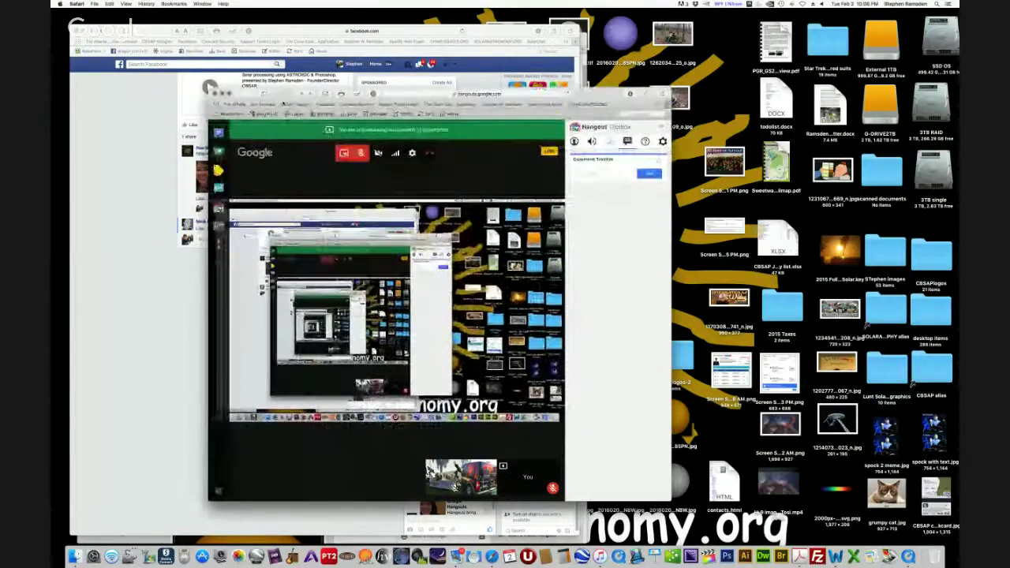
left_click_drag(284, 99, 297, 116)
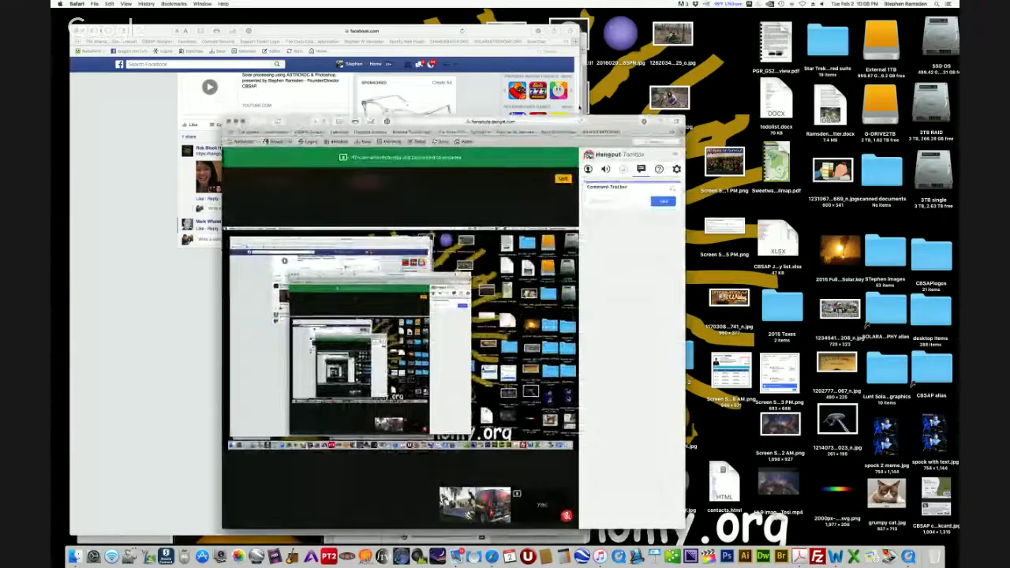